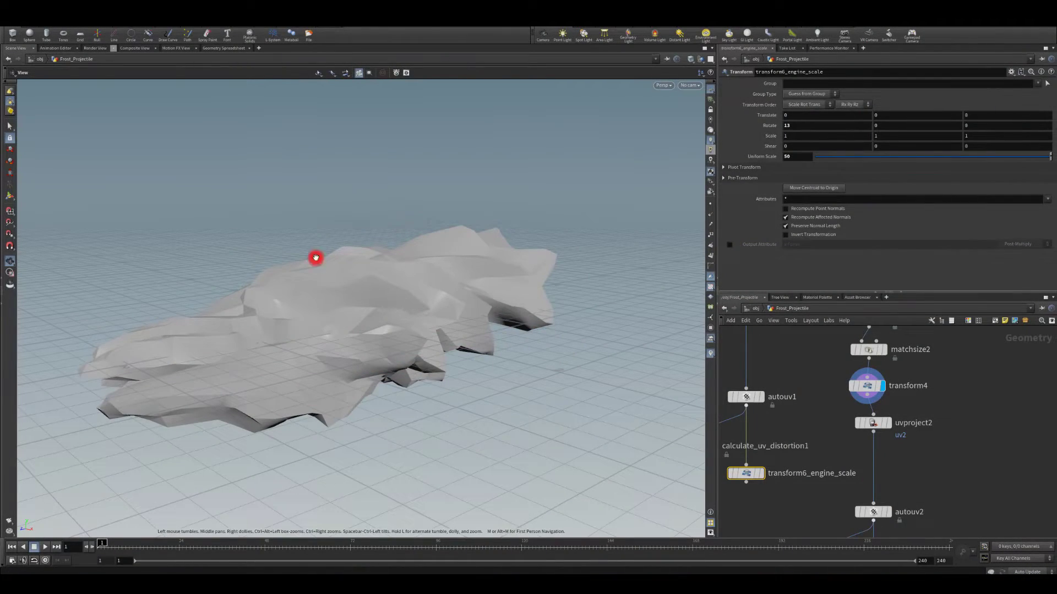
Step: Inspect the finished projectile mesh, the geometry info of the transform4 node and the node chain above it
drag(548, 272, 473, 229)
click(845, 386)
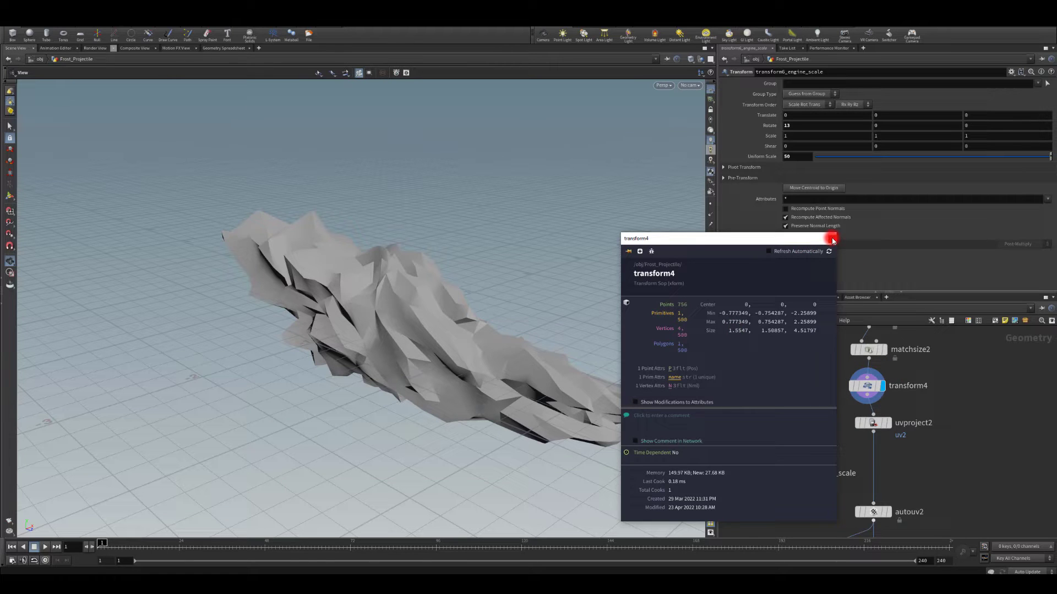
click(833, 238)
middle_drag(820, 372, 828, 453)
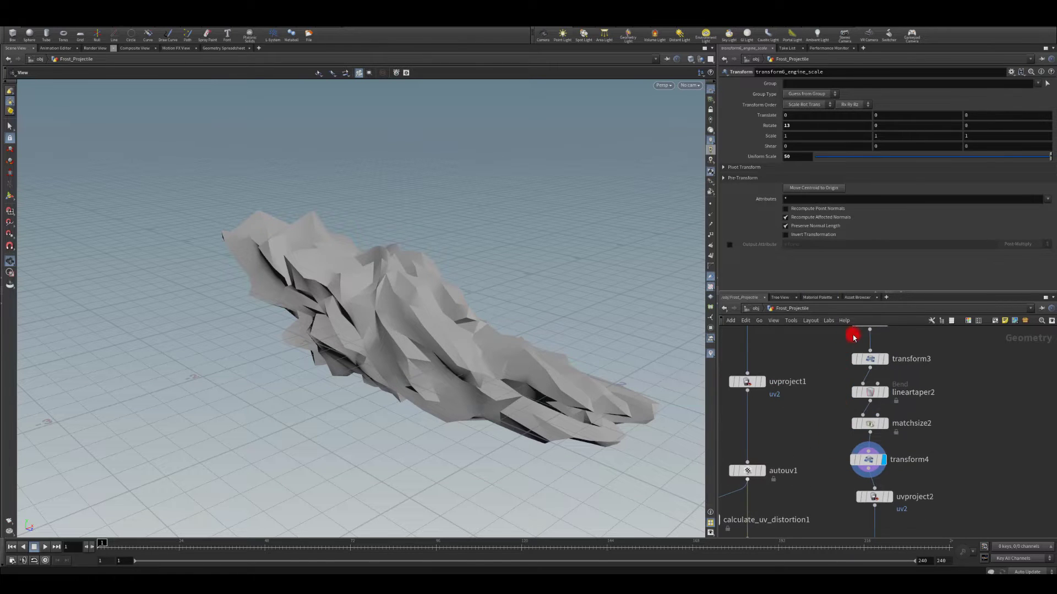
middle_drag(851, 332, 817, 462)
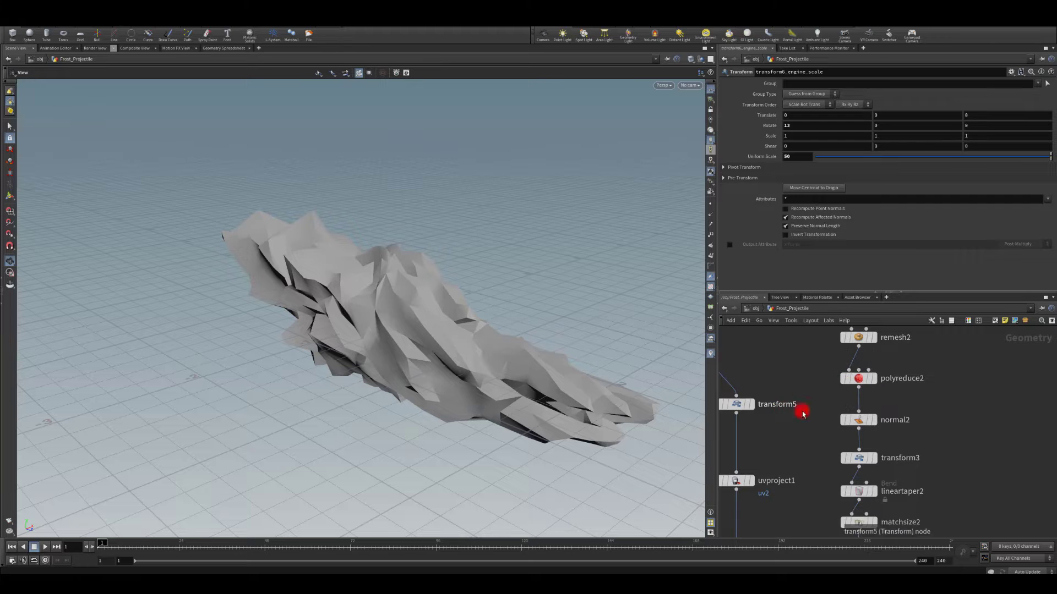
Step: Go up to the object level and hide the Frost_Projectile geometry from the viewport
key(u)
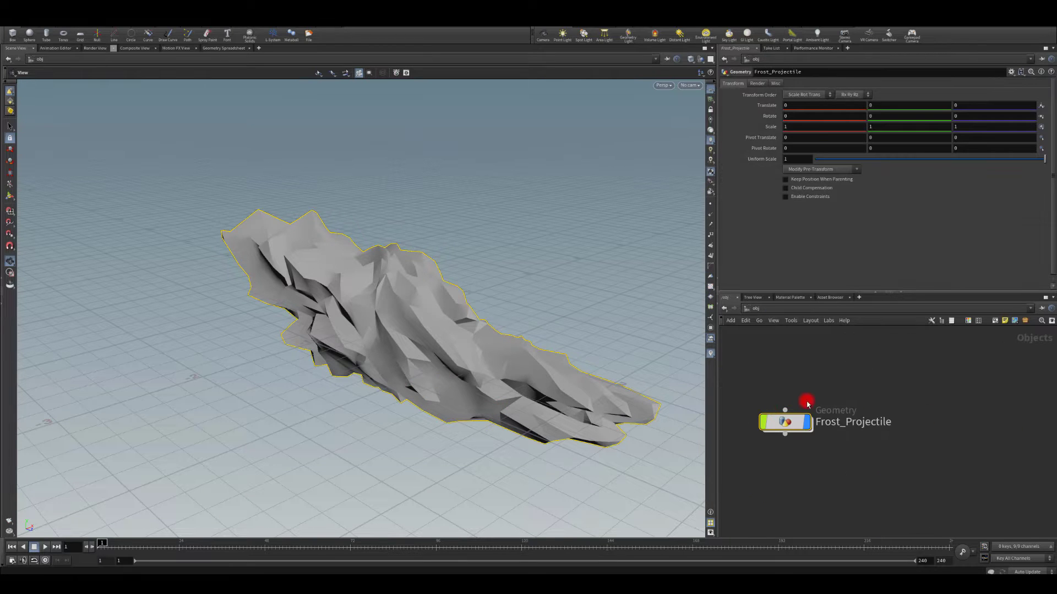
click(807, 423)
middle_drag(790, 431, 842, 477)
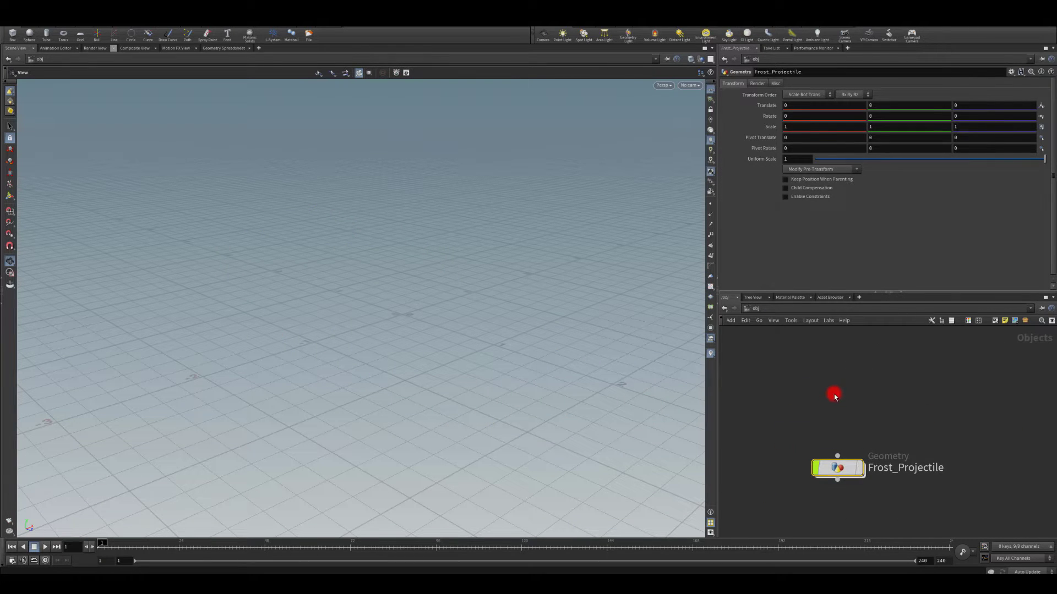
Step: Add a new Geometry object above Frost_Projectile in the object network
key(Tab)
text(geor)
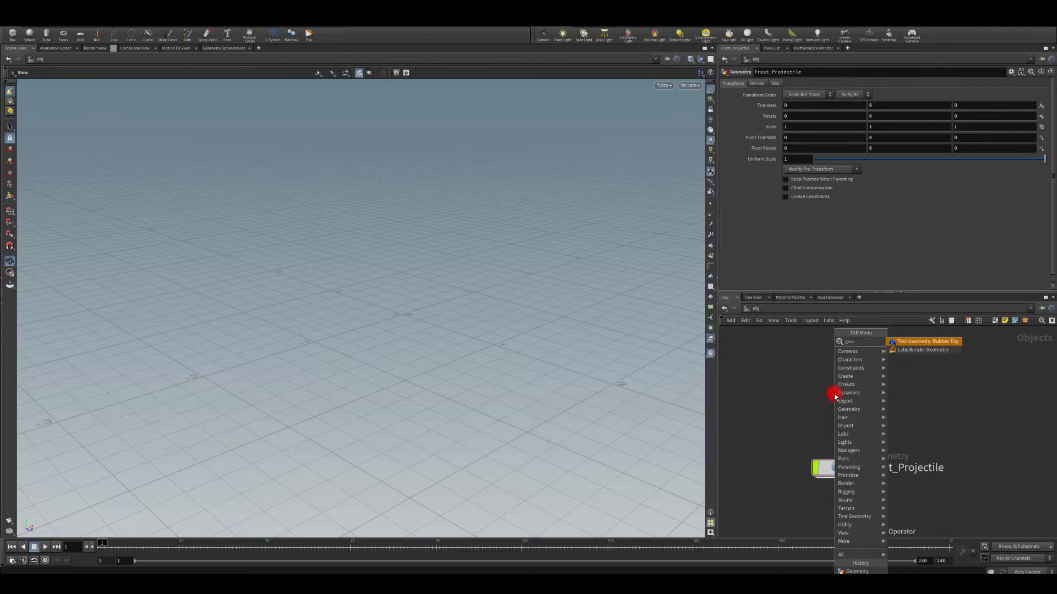
key(BackSpace)
key(Return)
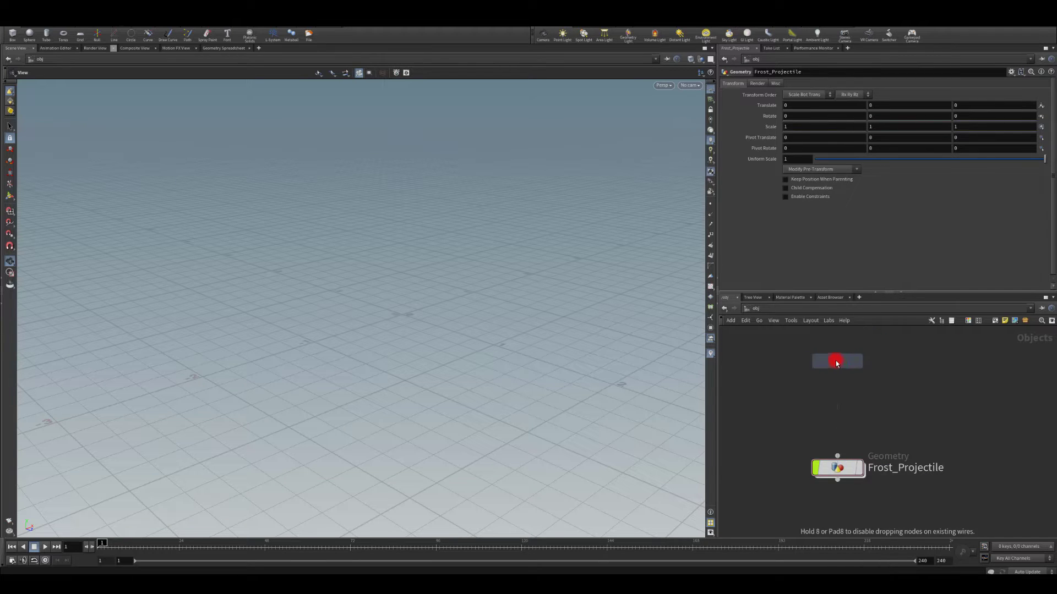
click(838, 359)
Step: Rename the new geometry object to Frost_Projectile_YT
double_click(873, 364)
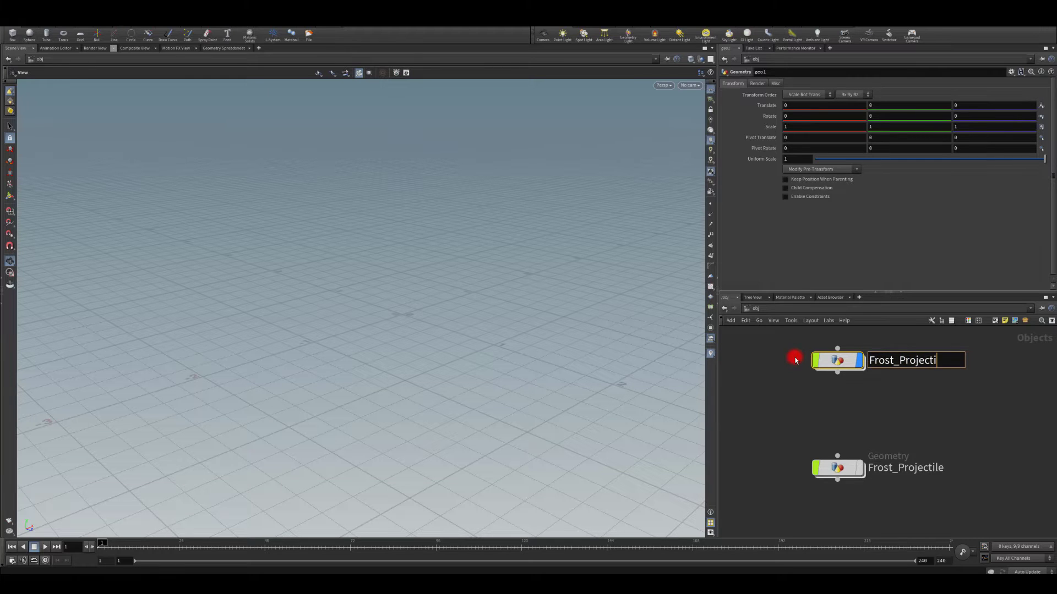
key(Return)
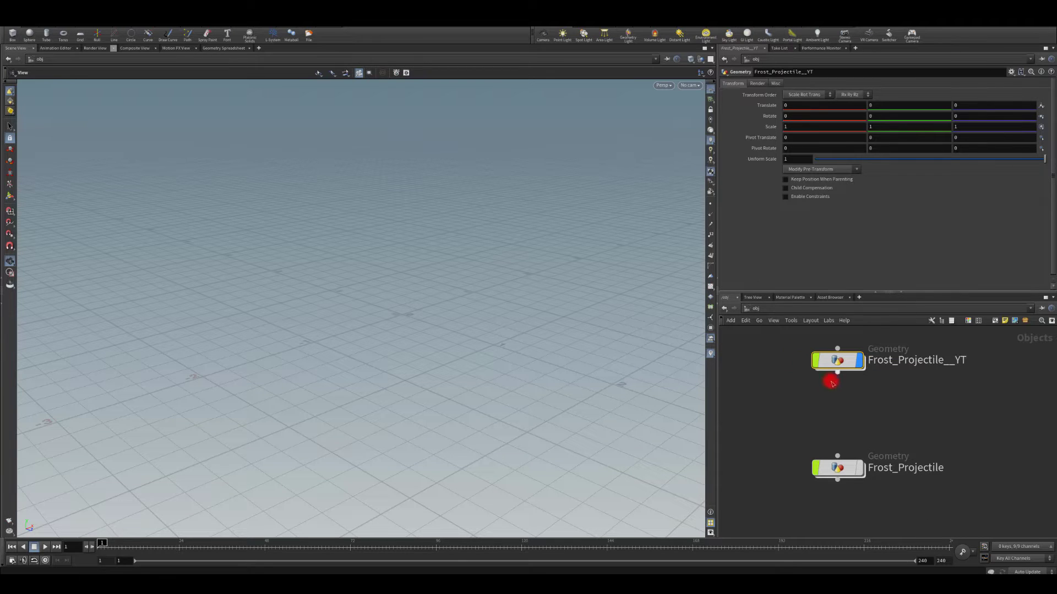
double_click(951, 363)
key(Return)
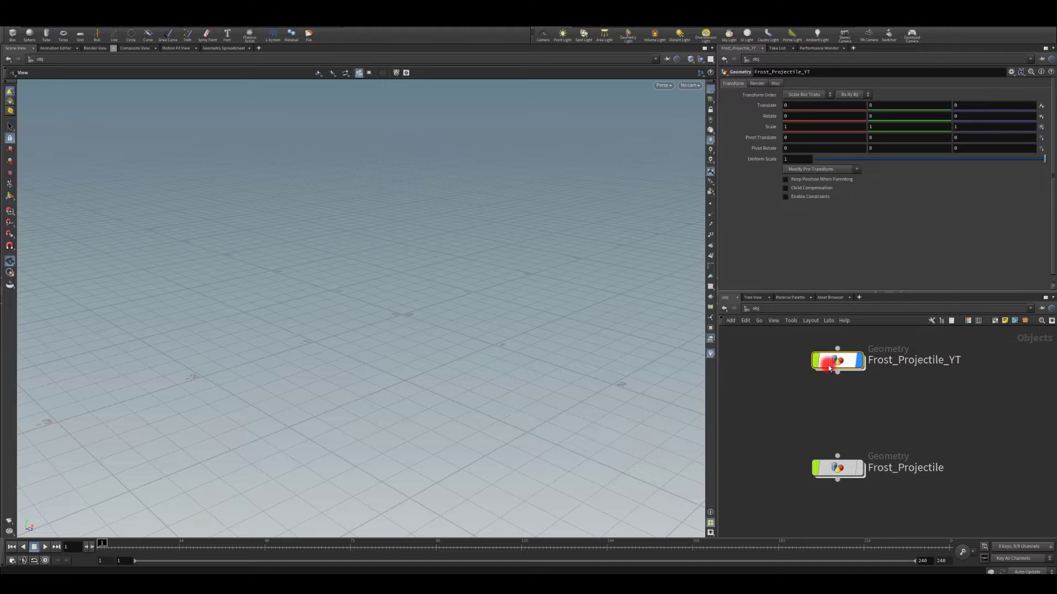
Step: Add a Line node inside the Frost_Projectile_YT network
double_click(844, 368)
key(Tab)
text(line)
key(Return)
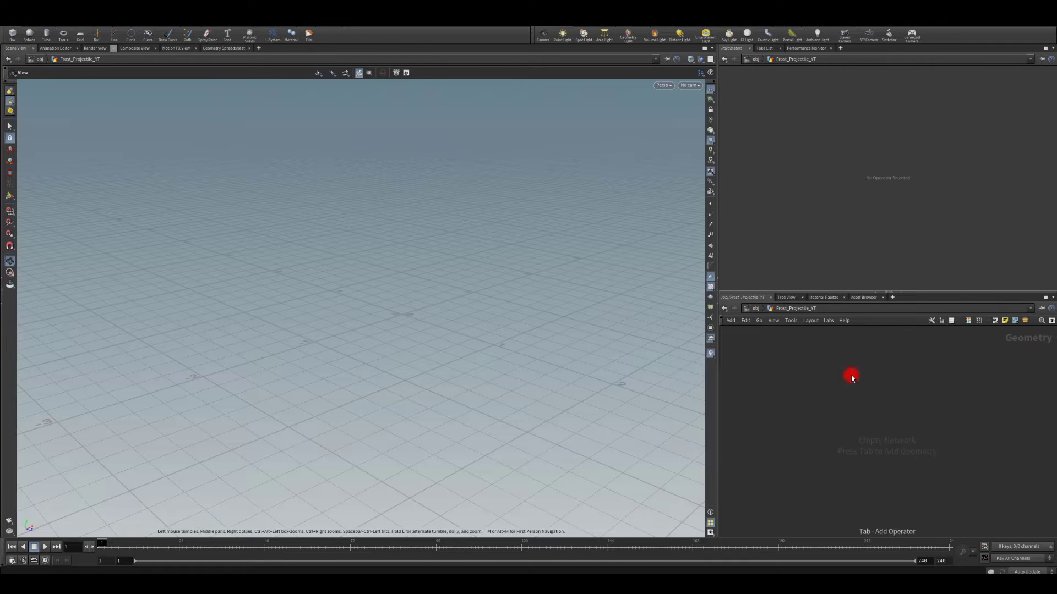
click(851, 377)
drag(863, 379, 951, 381)
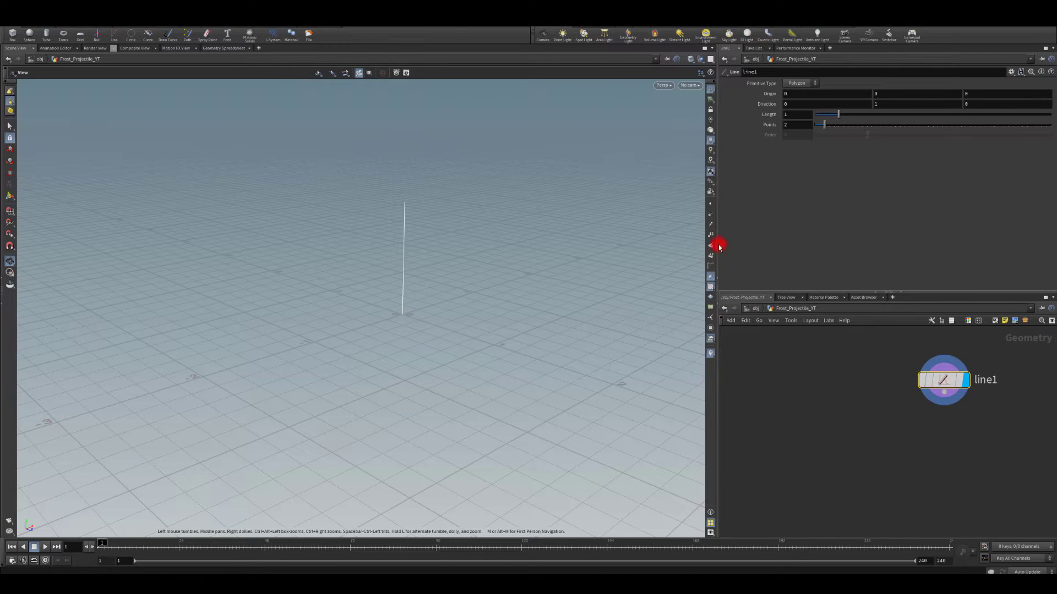
scroll(445, 234, up, 3)
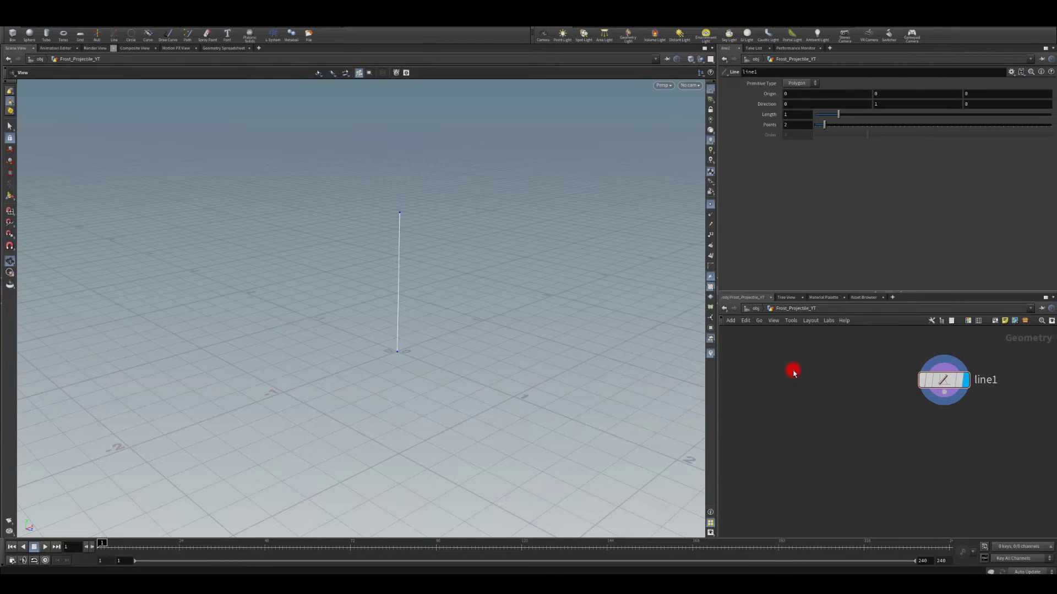
Step: Add a Box node beside the line node
key(Tab)
text(box)
key(Return)
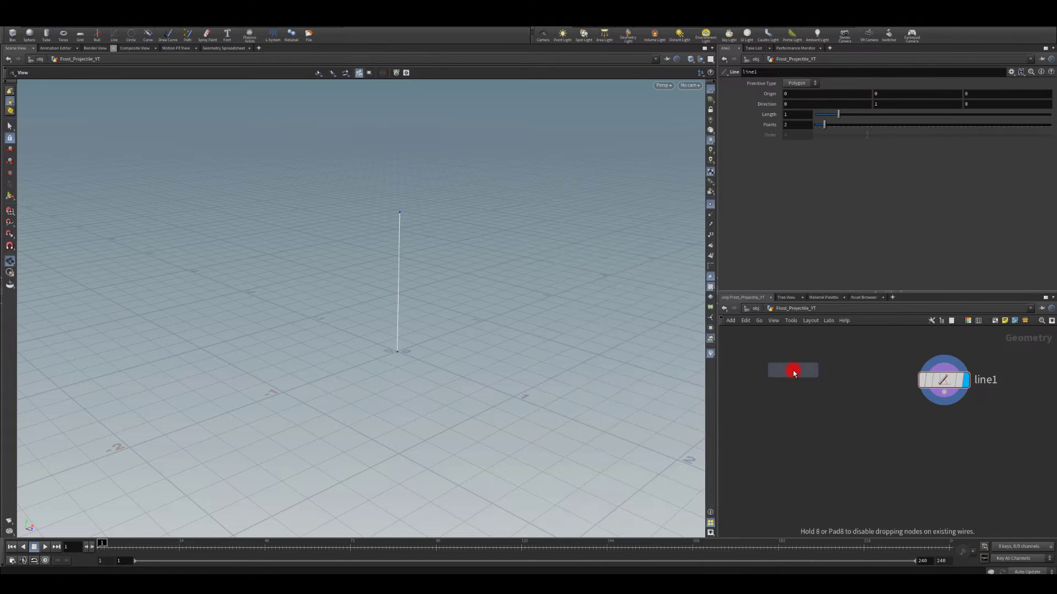
click(794, 370)
Step: Add a Copy to Points node that copies the box onto the line's points, and display its result
drag(794, 386, 854, 468)
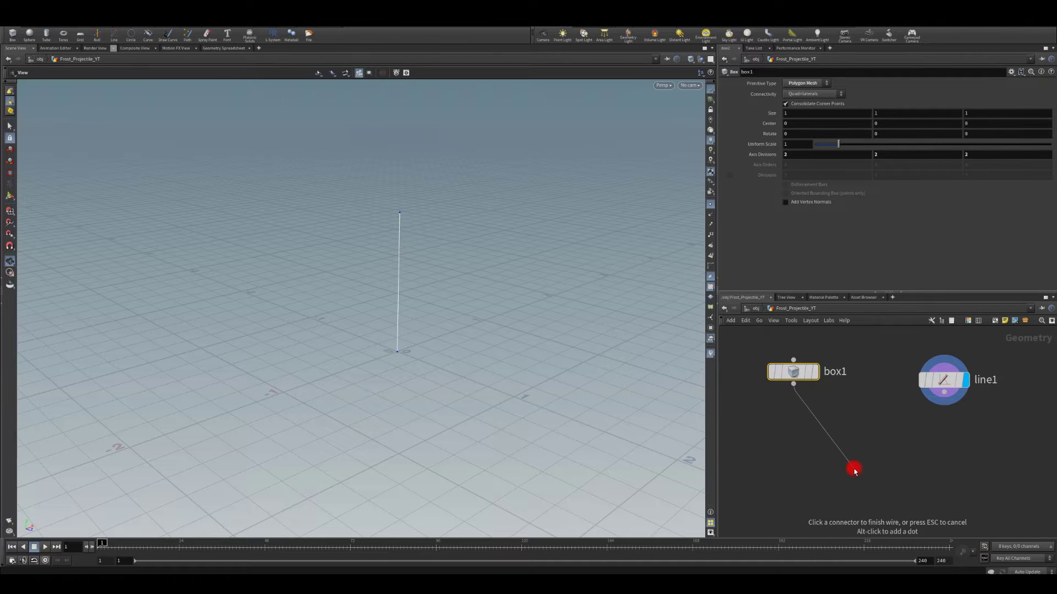
text(copy)
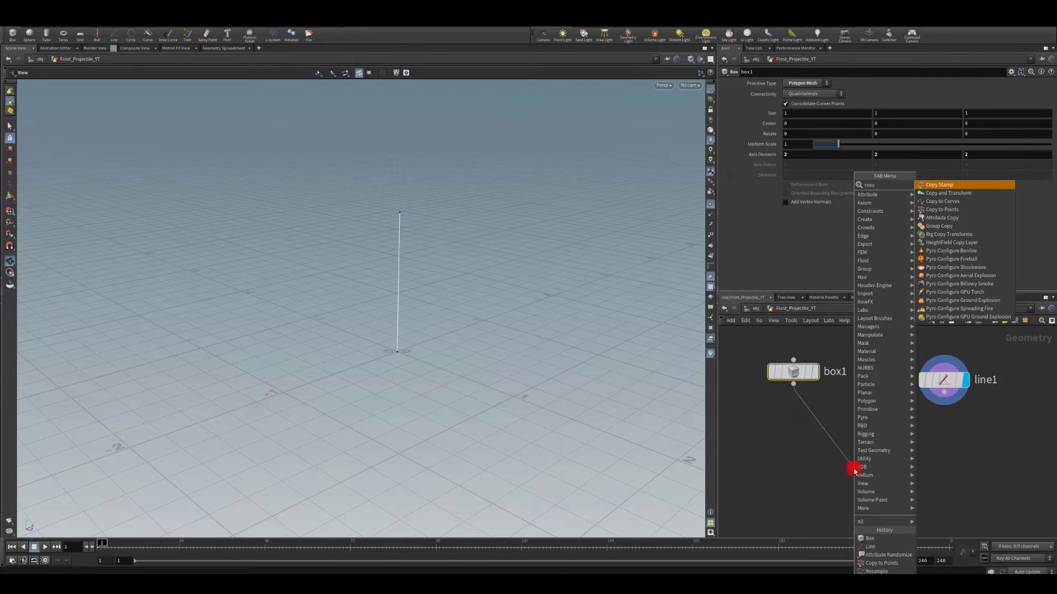
text(top)
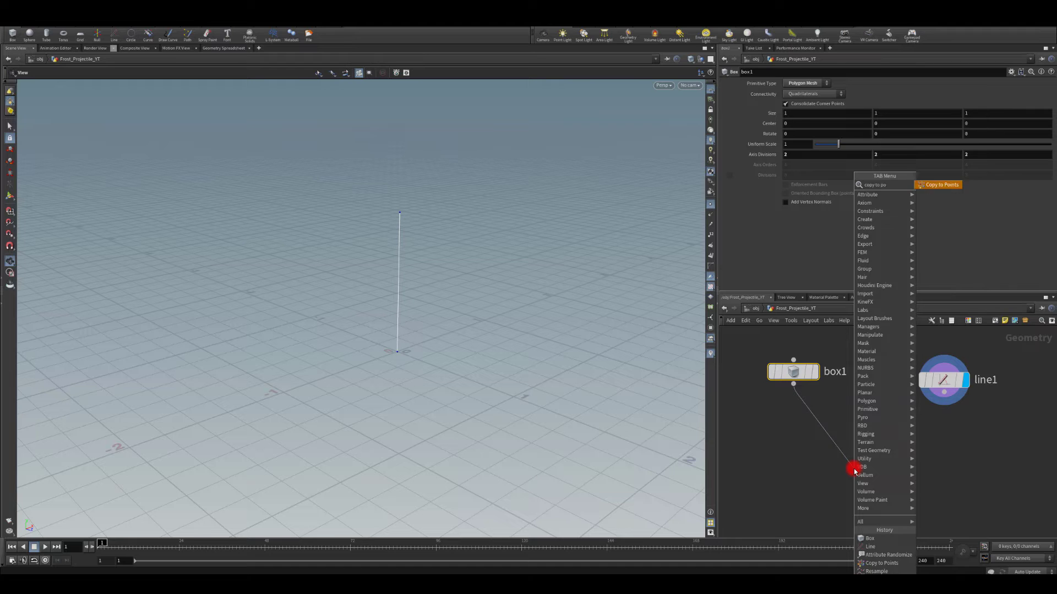
key(Return)
click(854, 468)
drag(944, 402, 855, 465)
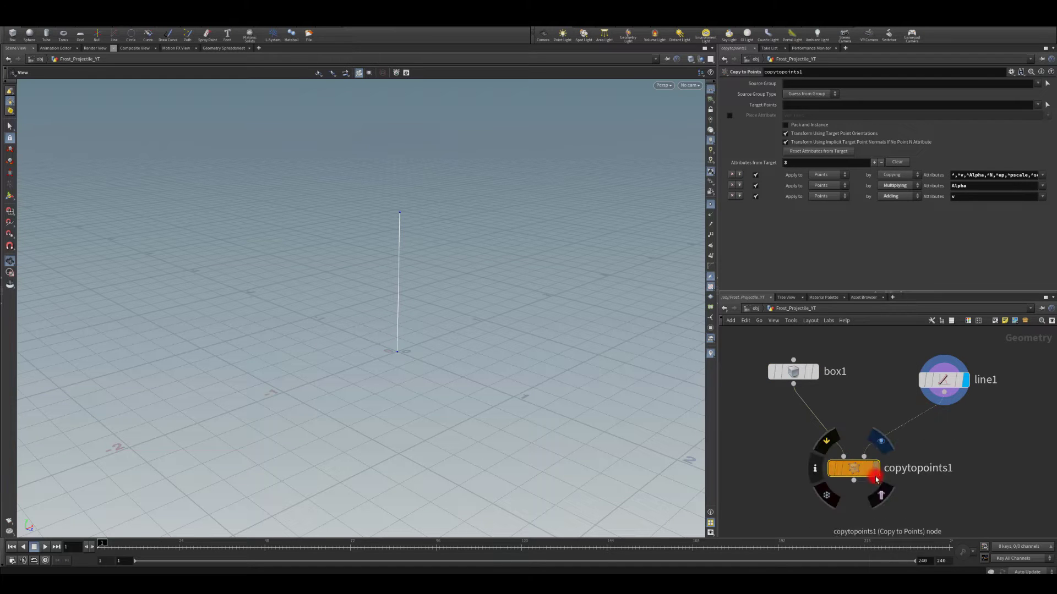
key(r)
click(728, 394)
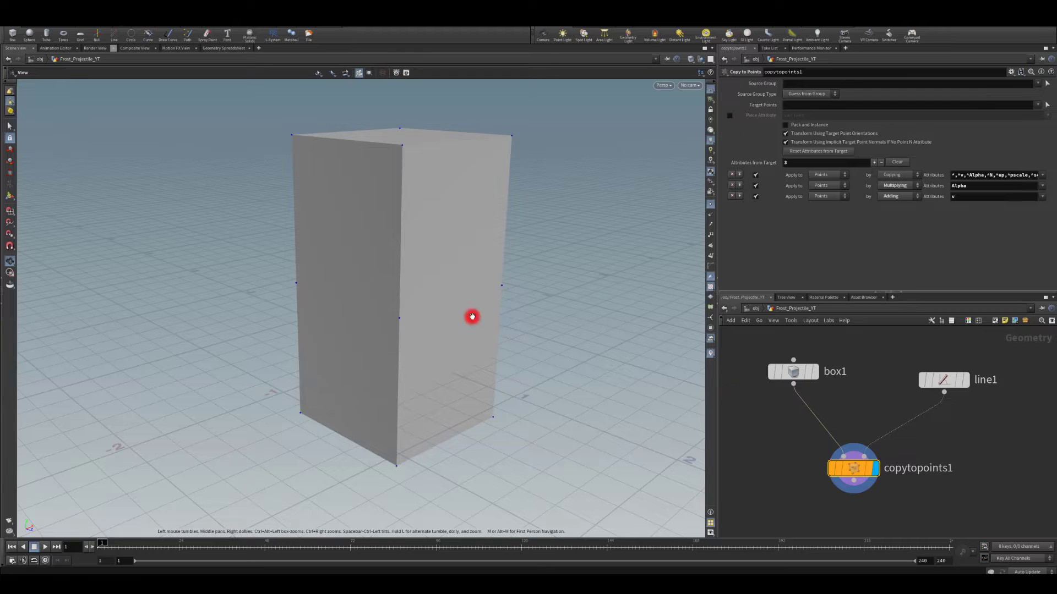
Step: Set the box's size to 0.5 in both X and Z
click(793, 371)
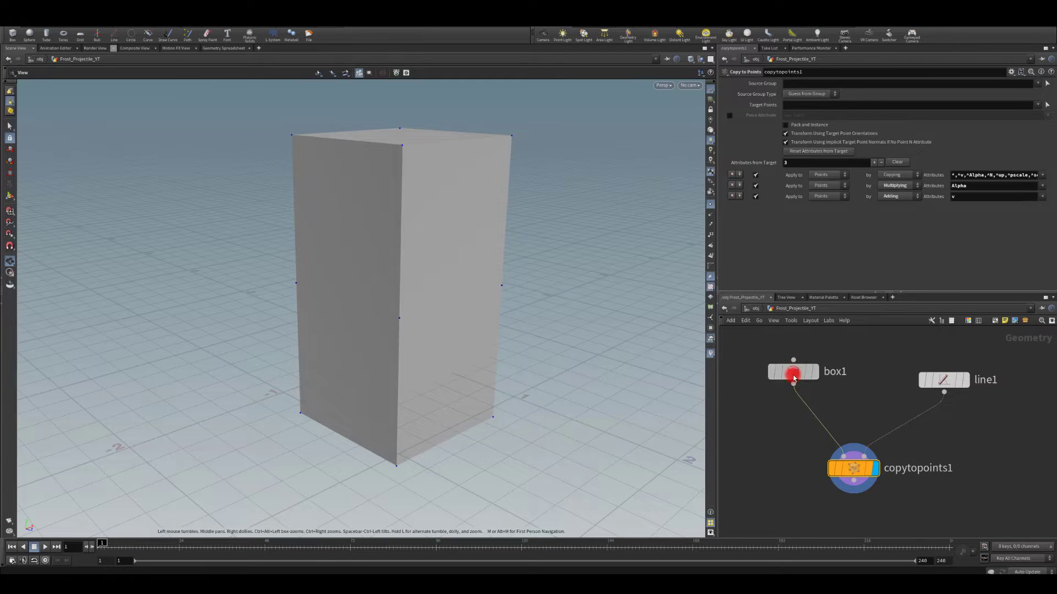
text(.5)
key(Return)
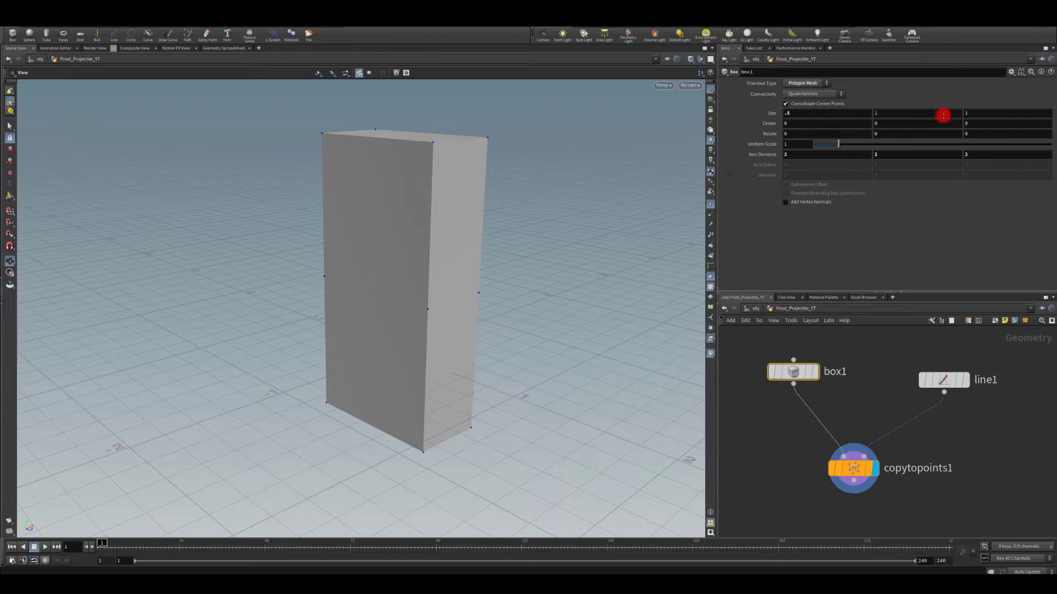
text(.5)
key(Return)
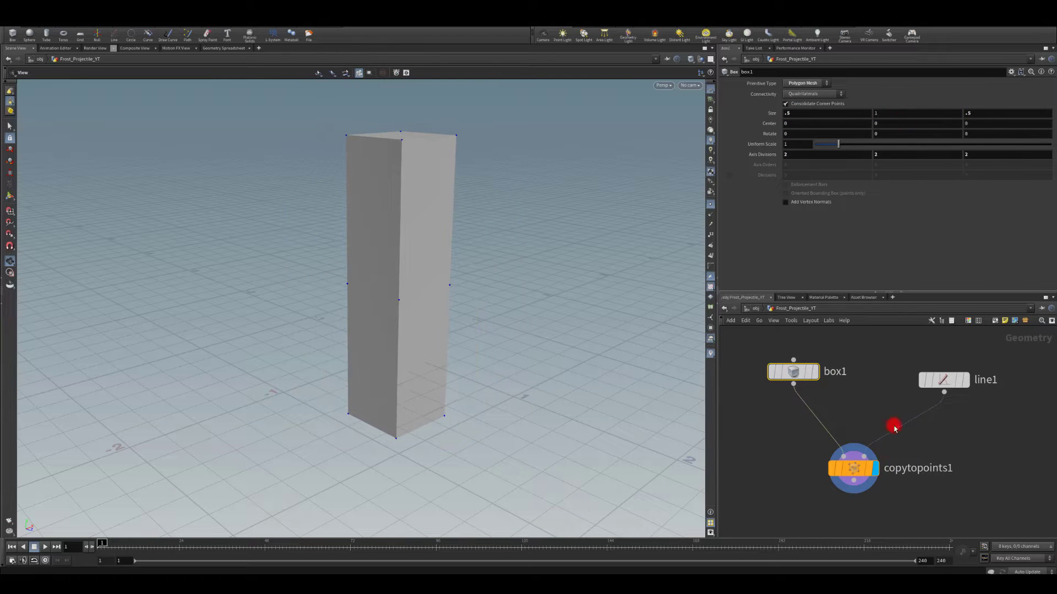
Step: Add a Resample node fed by the line node and display its result
drag(944, 379, 952, 347)
click(953, 361)
key(Tab)
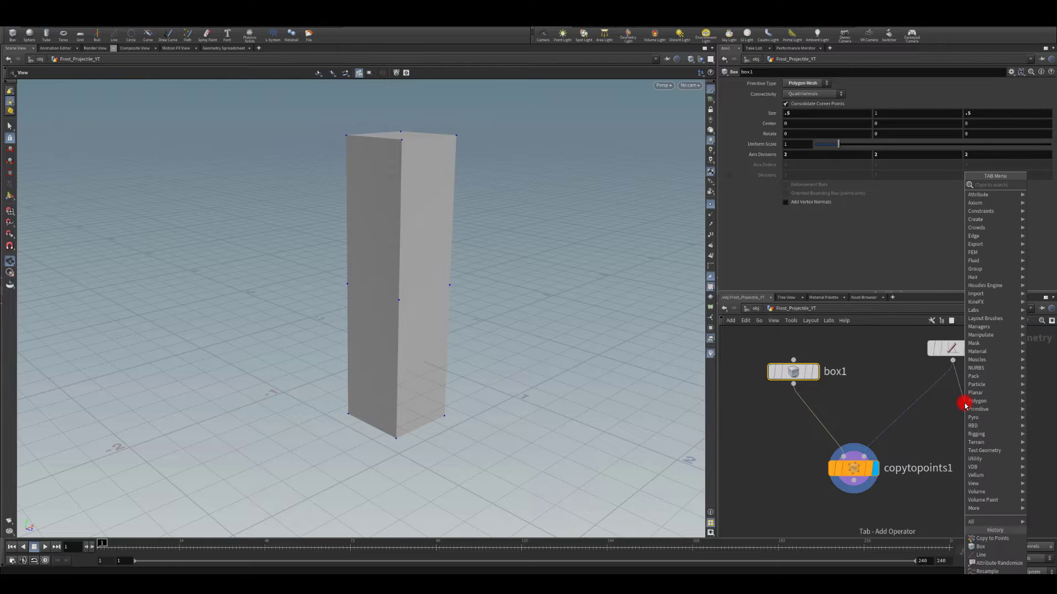
text(ren)
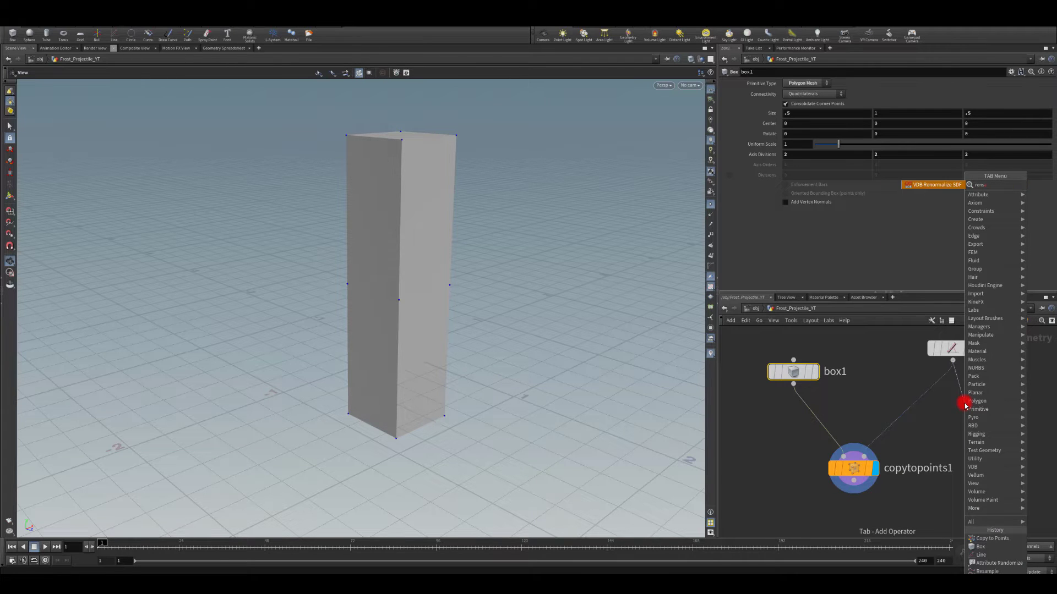
text(s)
key(BackSpace)
key(BackSpace)
text(sam)
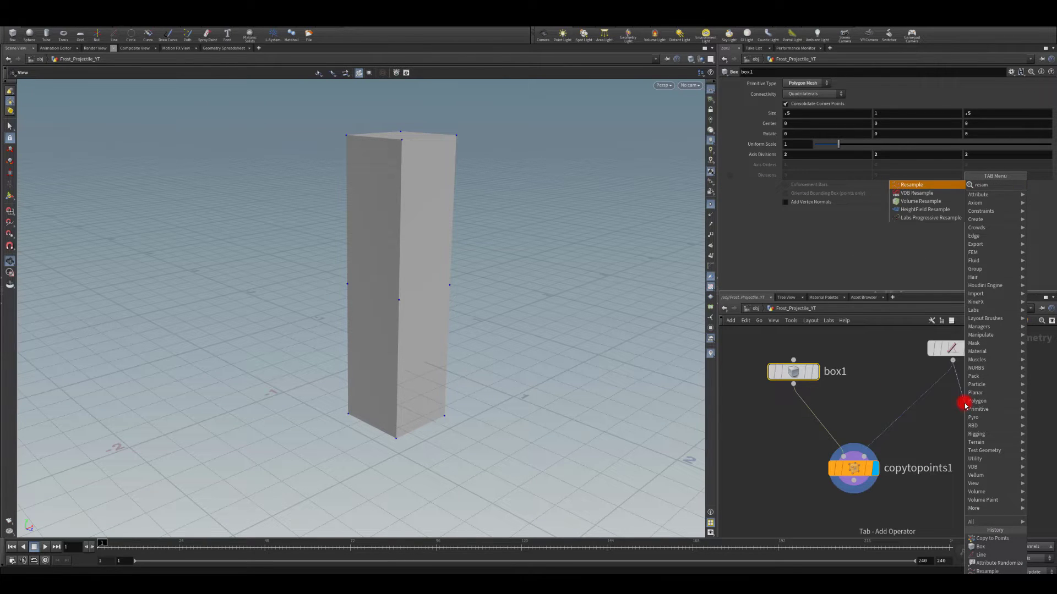
key(Return)
click(963, 404)
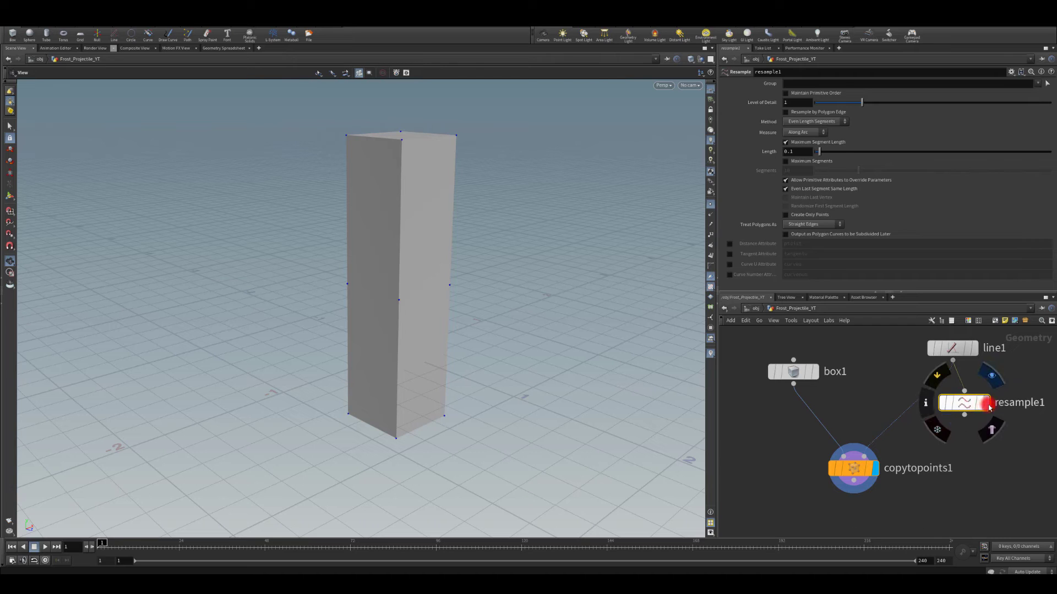
click(986, 404)
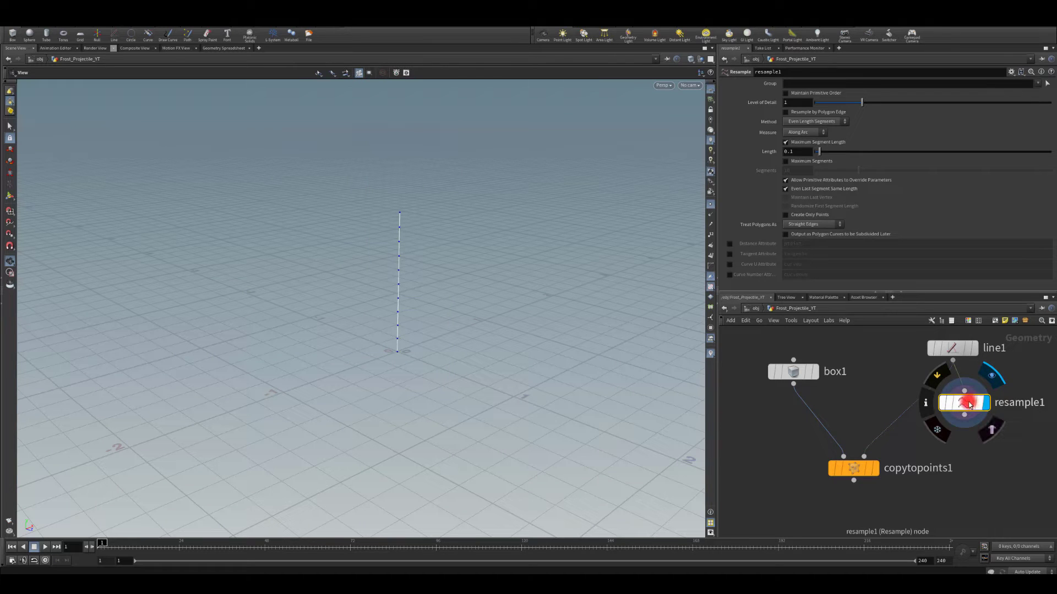
Step: Make the resample use a maximum of 5 segments instead of segment length, then use it as the target points of the displayed Copy to Points
click(801, 144)
click(797, 159)
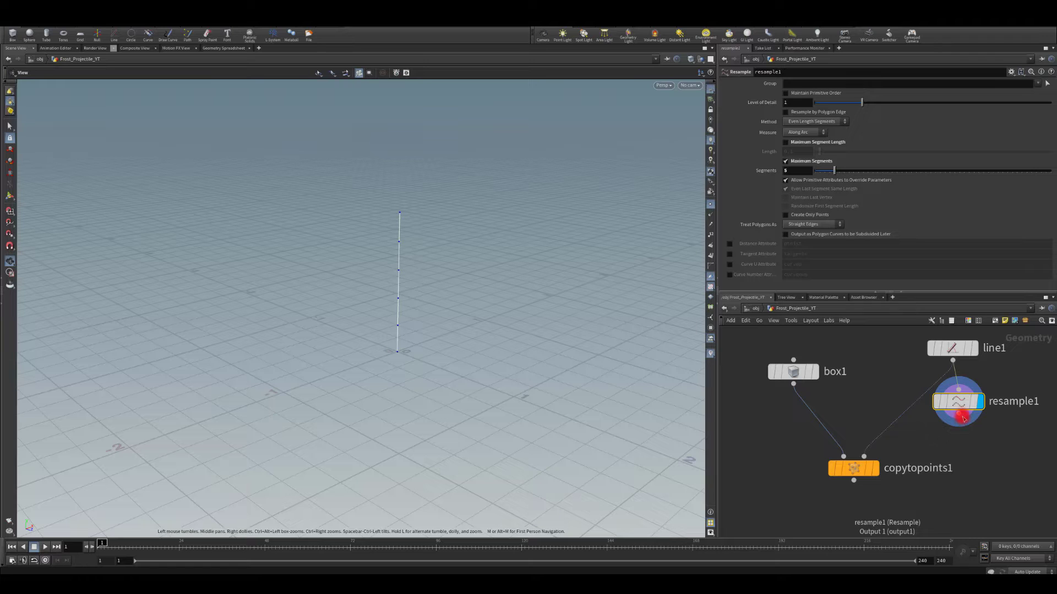
drag(962, 418, 857, 504)
click(875, 473)
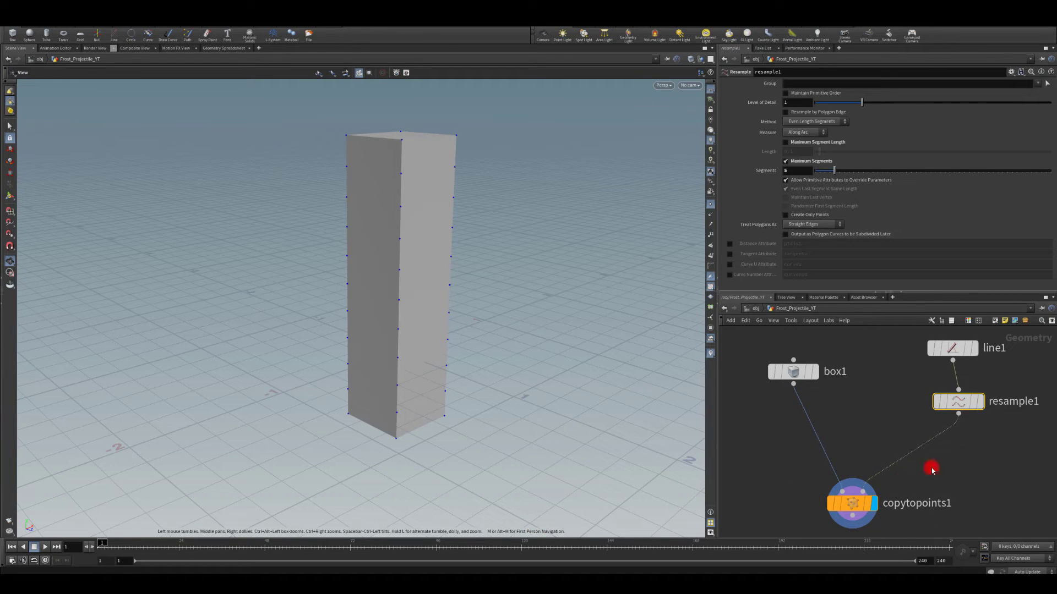
Step: Add an Attribute Randomize node after the resample and wire it into the Copy to Points node's target points input
middle_drag(931, 471, 874, 452)
click(900, 396)
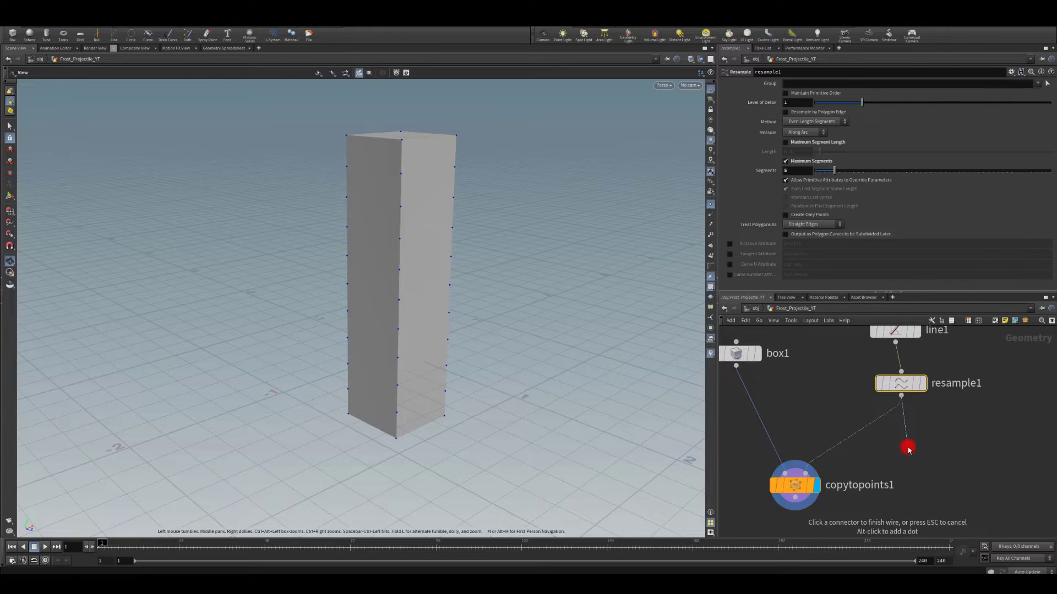
click(908, 450)
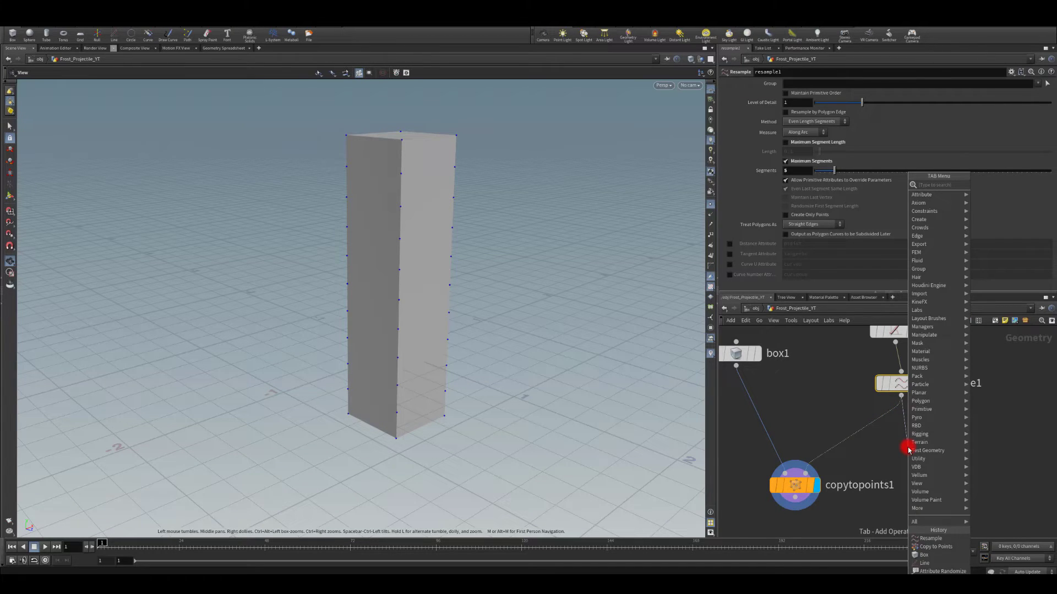
text(attran)
key(Return)
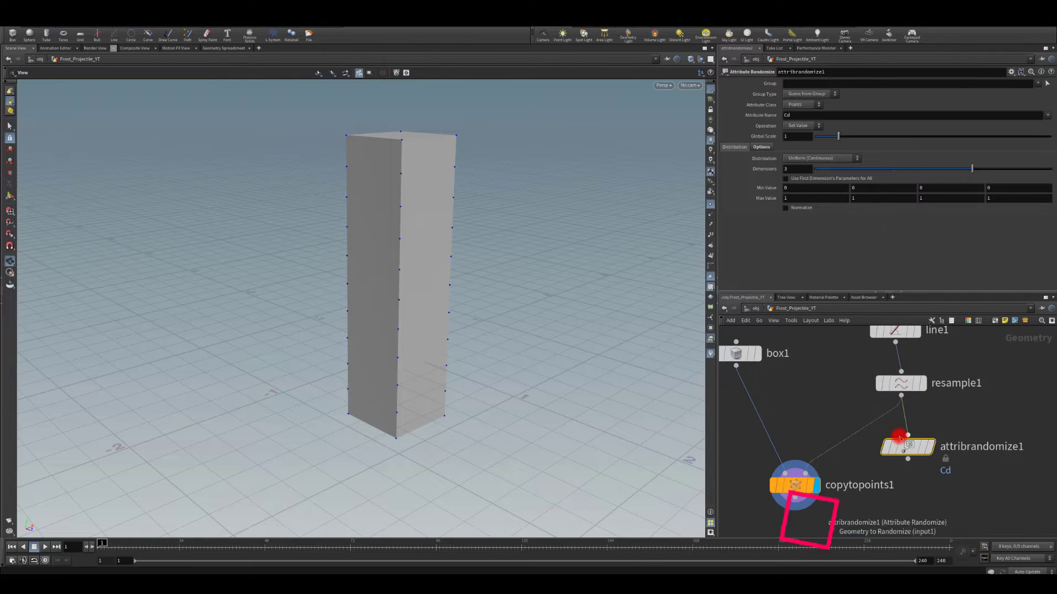
drag(907, 458, 806, 472)
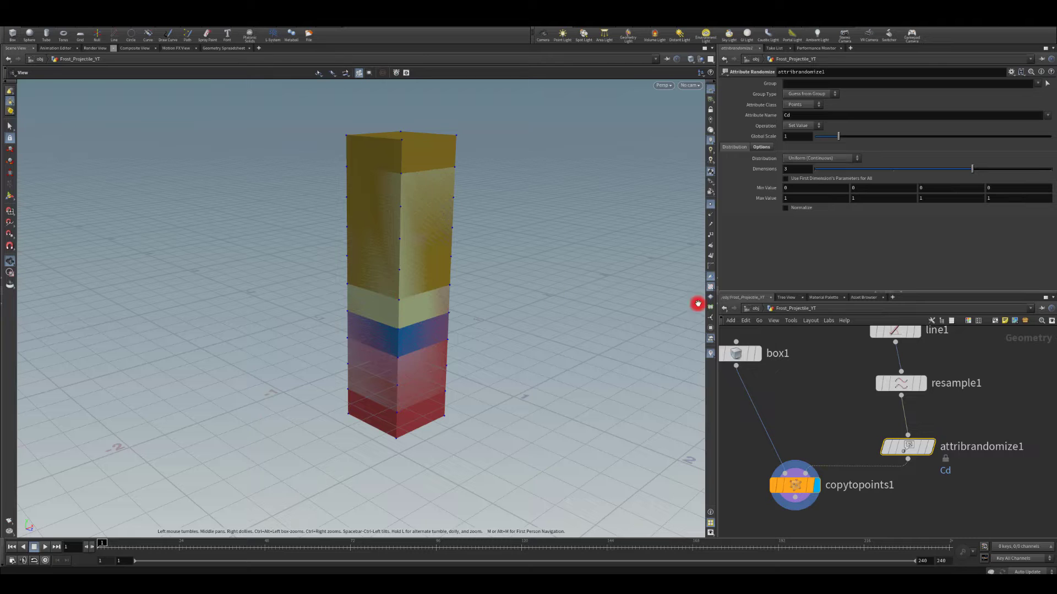
Step: Set the attribute name of the Attribute Randomize node to pscale
drag(818, 112, 684, 121)
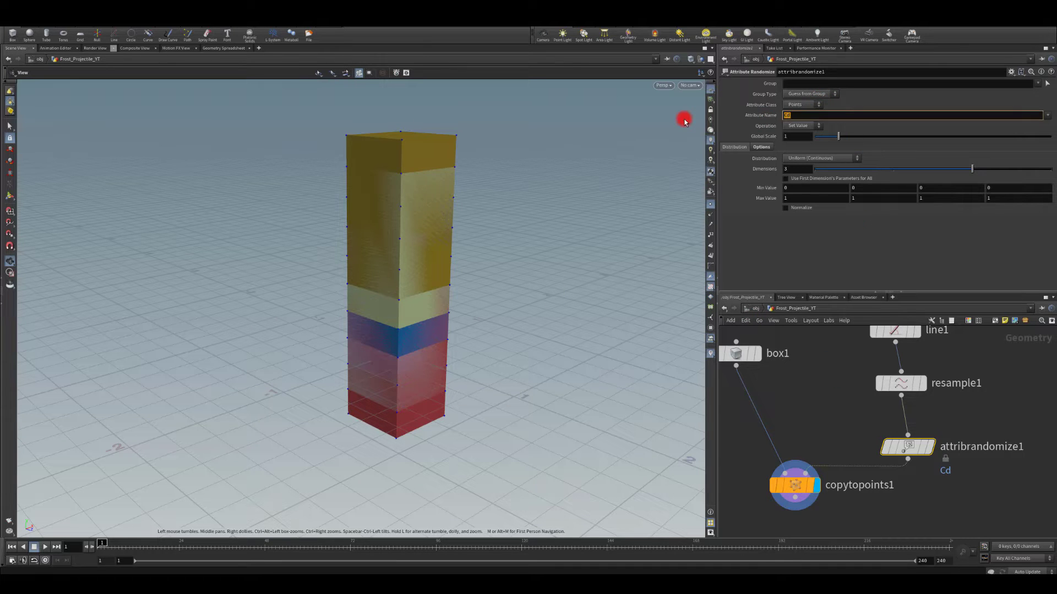
text(pscale)
key(Return)
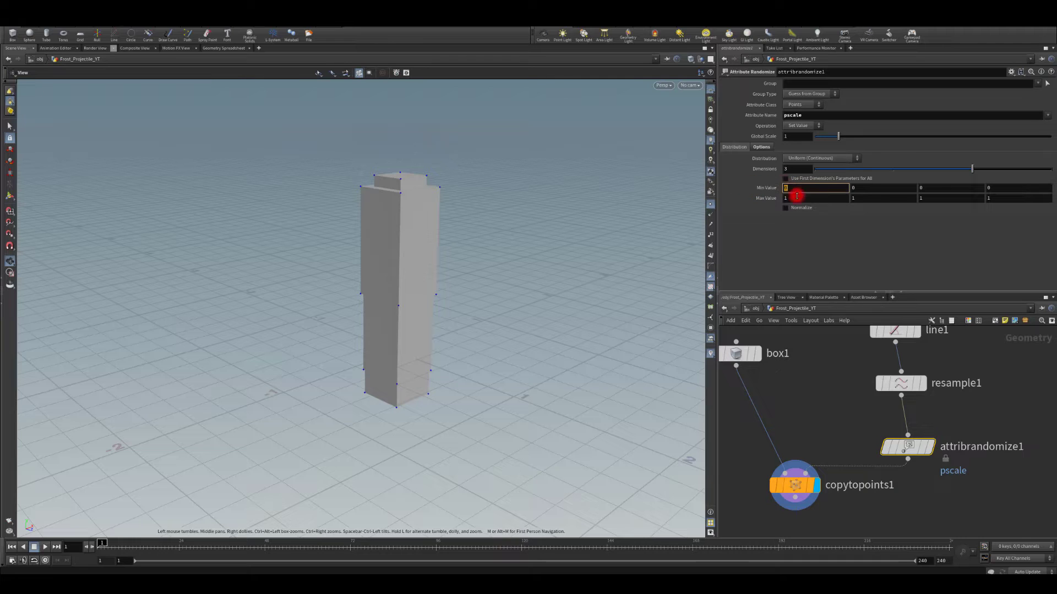
Step: Set all four minimum values of the pscale randomization to .5
text(.5)
key(Tab)
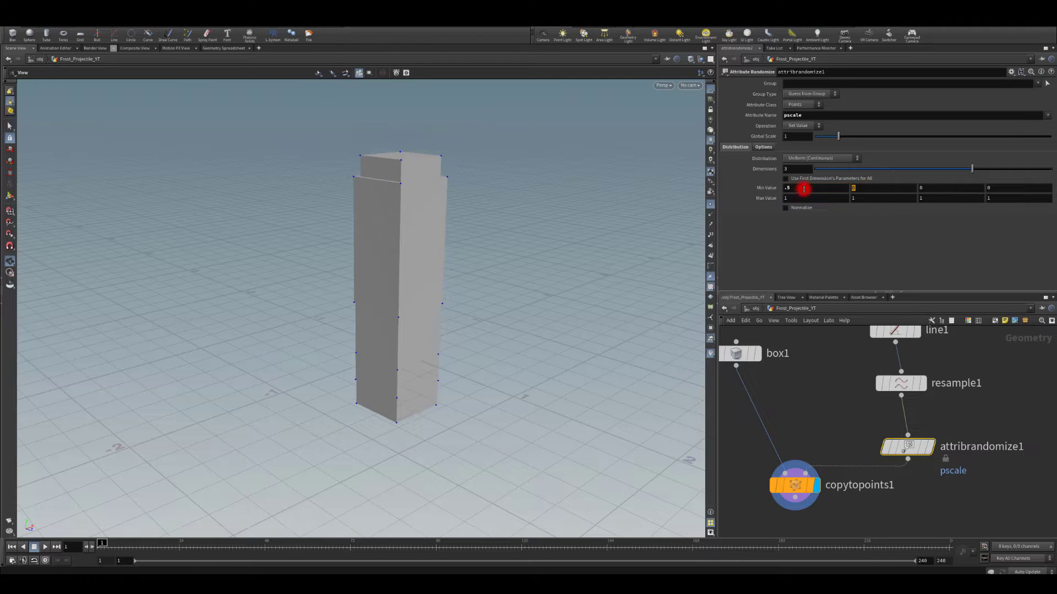
text(.5)
click(997, 189)
text(.5)
key(Return)
Step: Line up the pscale randomize node under the resample and insert a second Attribute Randomize node between it and Copy to Points
middle_drag(885, 480, 874, 467)
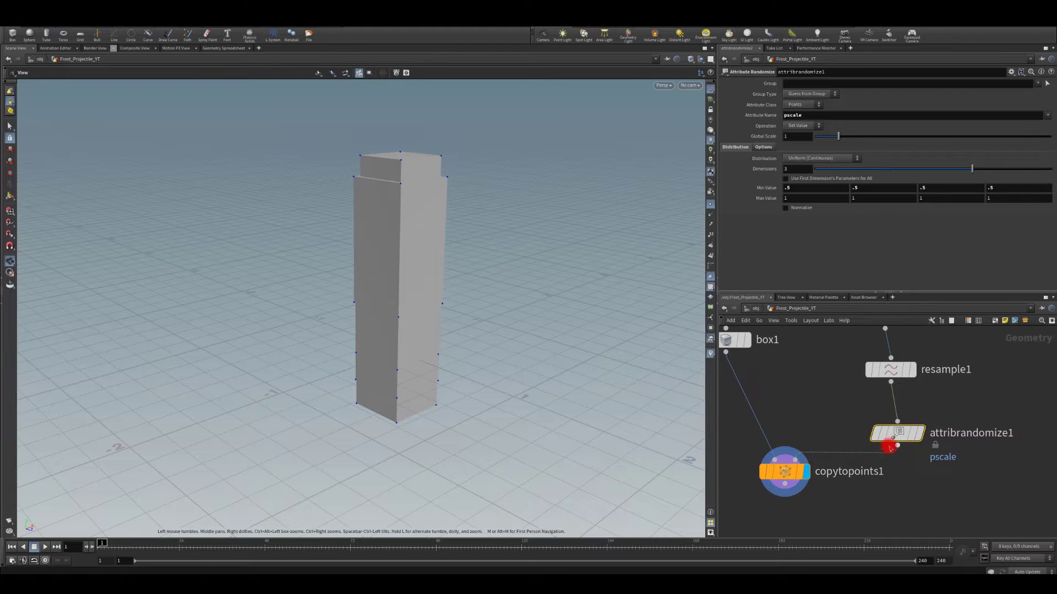
drag(898, 432, 891, 407)
click(891, 420)
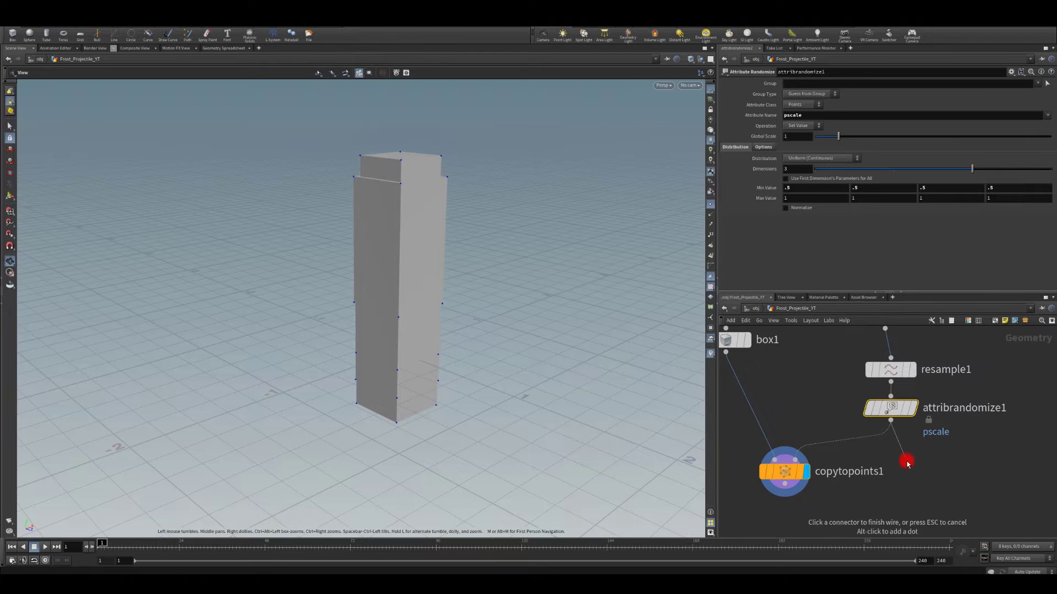
key(Tab)
text(att ran)
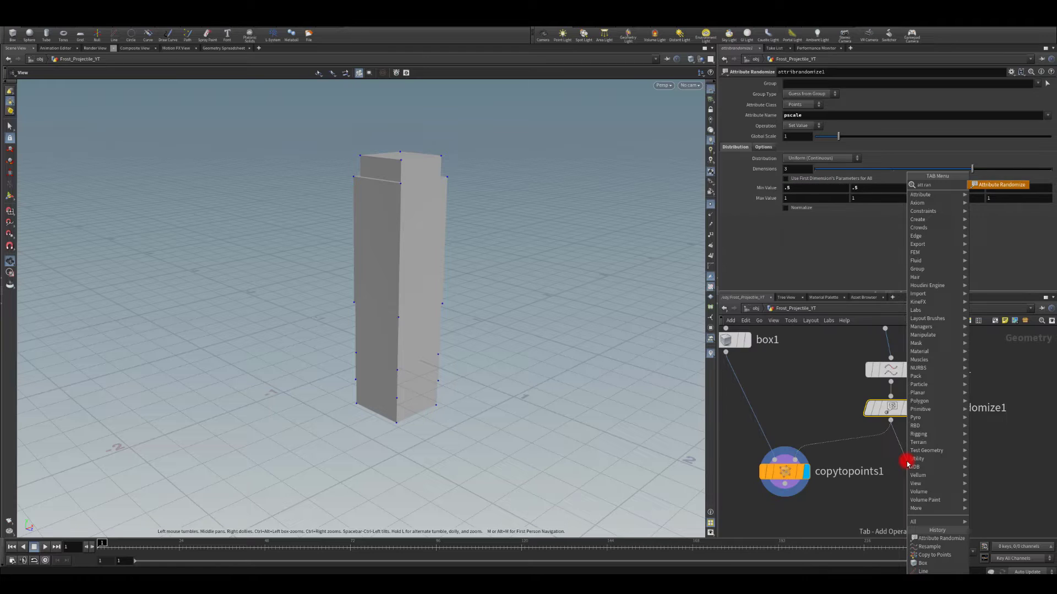
key(Return)
click(894, 462)
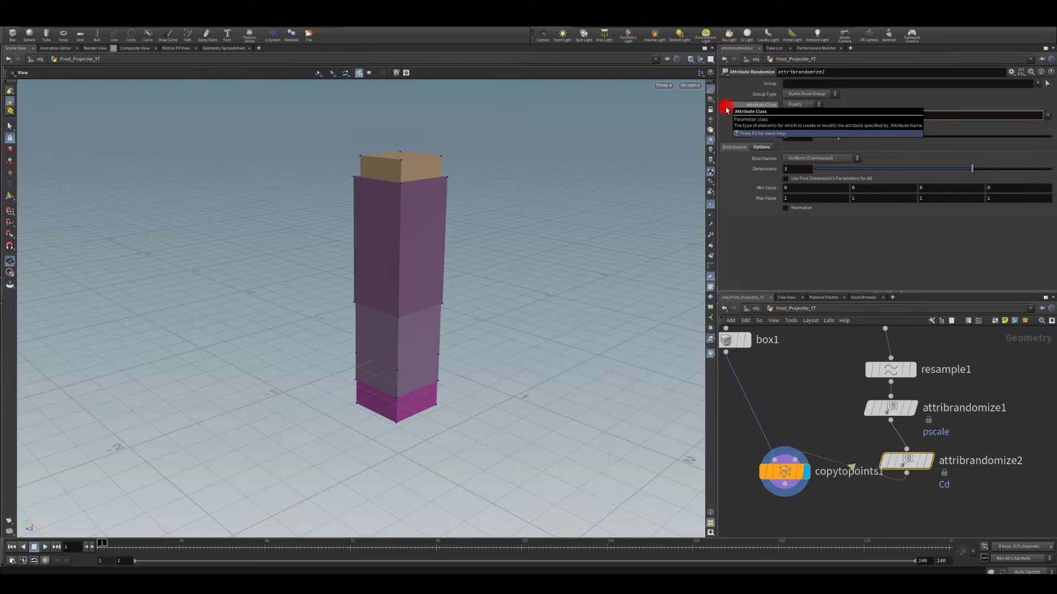
Step: Set the second Attribute Randomize node's attribute name to orient and its dimensions to 4
key(Return)
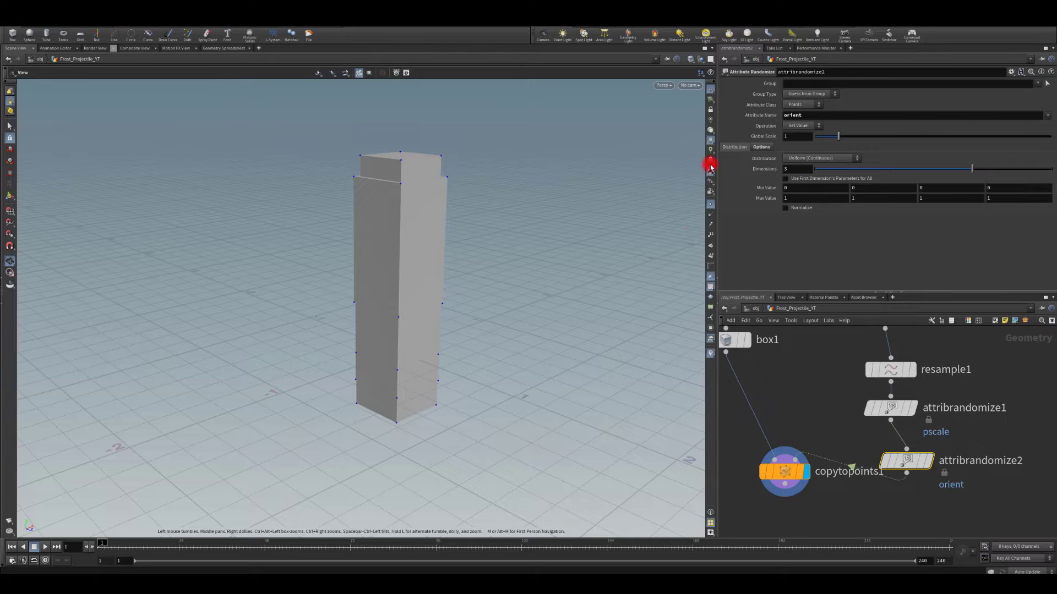
text(4)
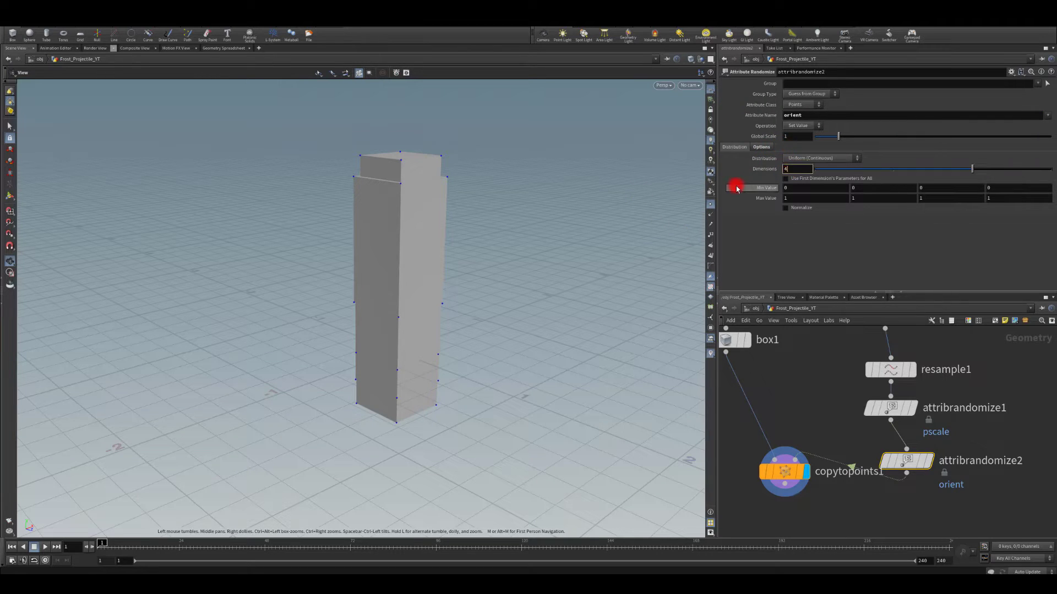
key(Return)
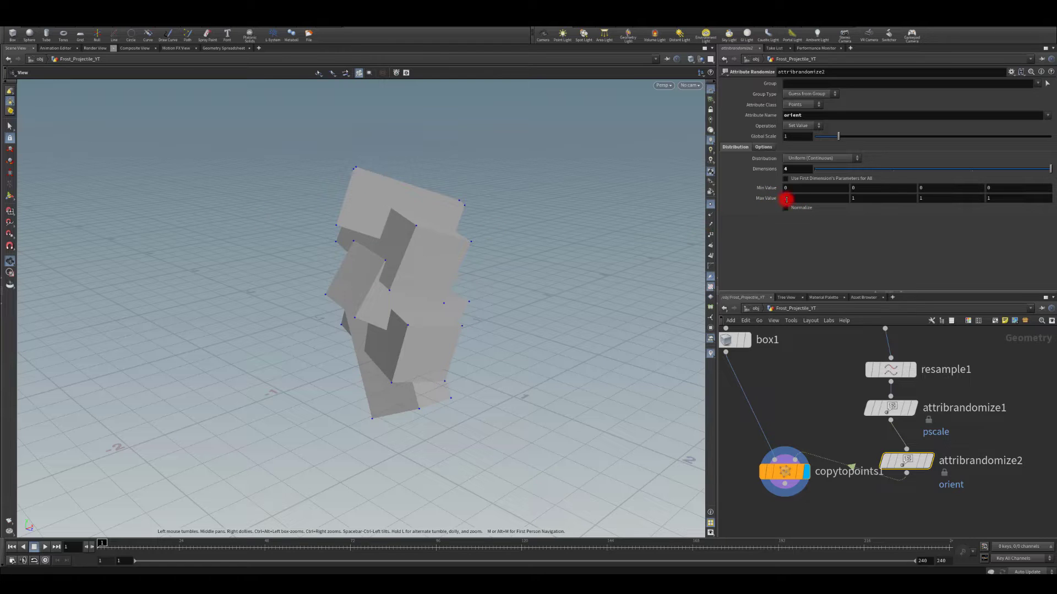
Step: Set all four maximum values of the orient randomization to 0 and its first minimum value to 1
drag(788, 199, 778, 205)
text(0)
drag(866, 200, 809, 194)
text(0)
drag(929, 198, 921, 198)
text(0)
click(995, 202)
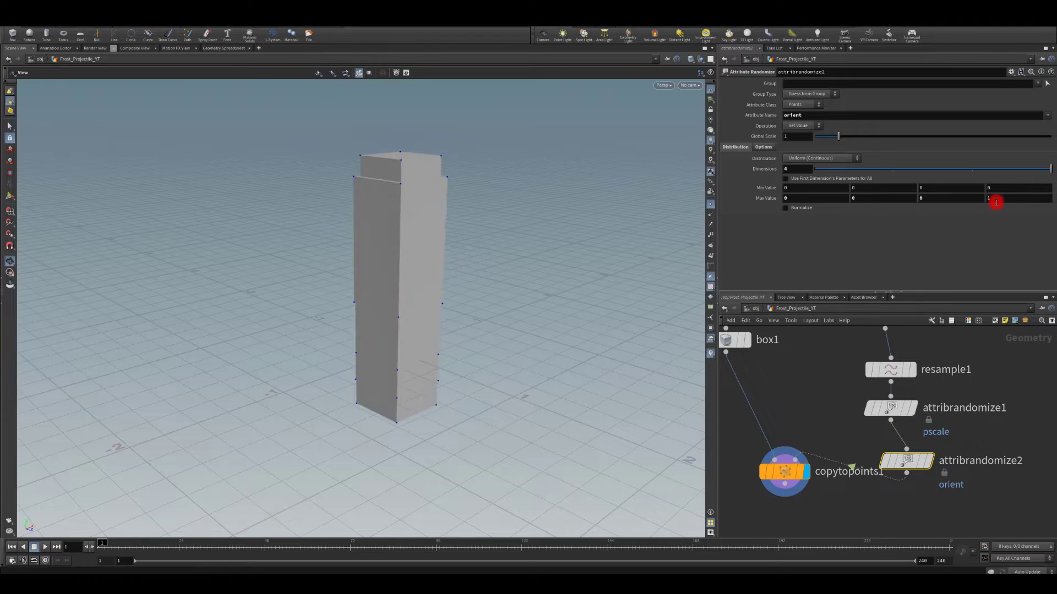
drag(996, 202, 858, 209)
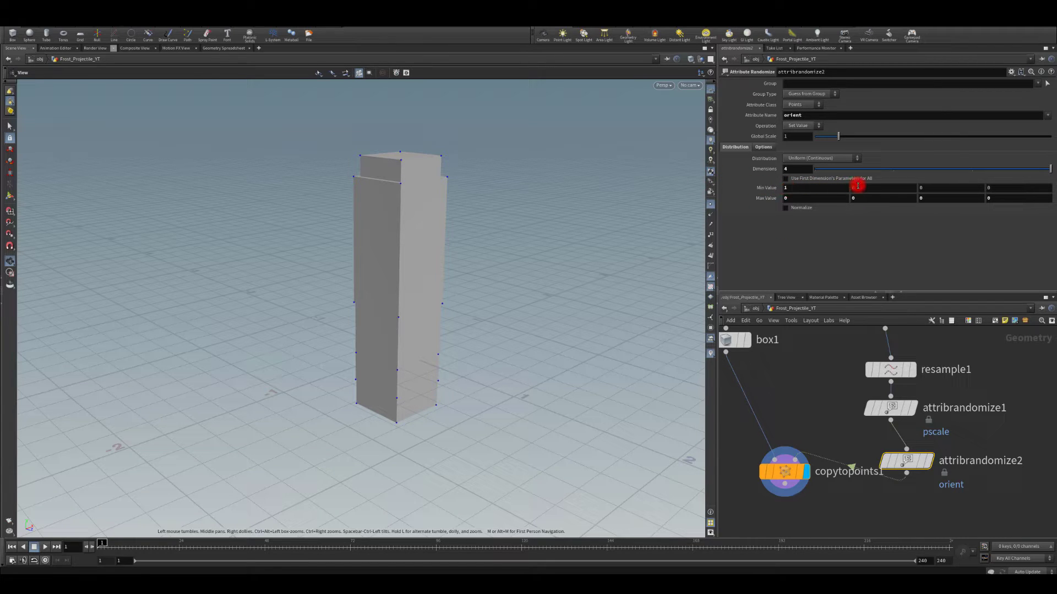
Step: Set the orient randomization's second minimum value to 0 and its third and fourth minimum values to 1
drag(858, 186, 774, 180)
text(1)
key(Return)
text(0)
key(Return)
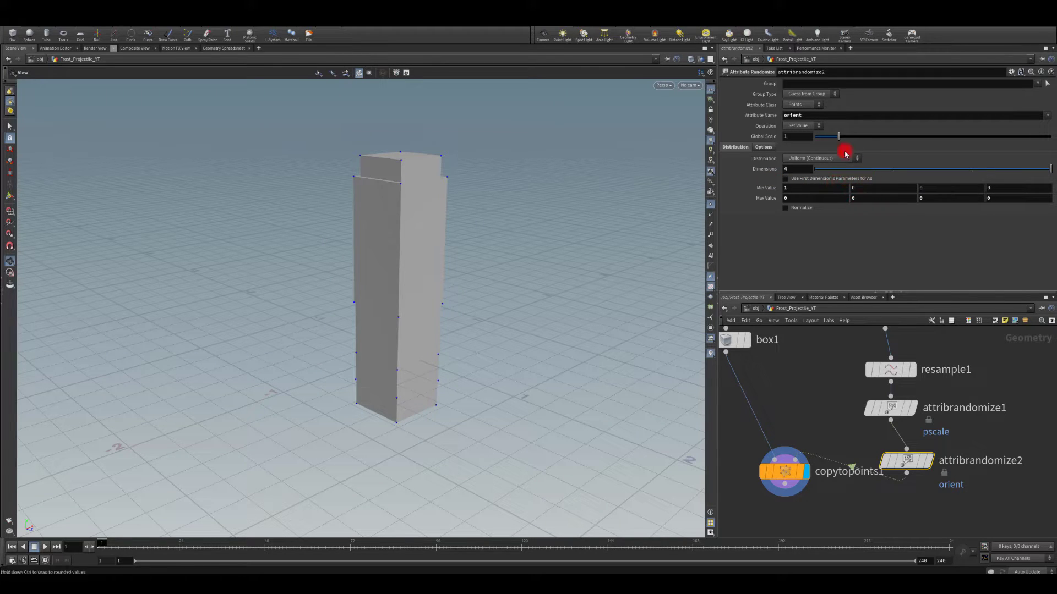
text(1)
key(Return)
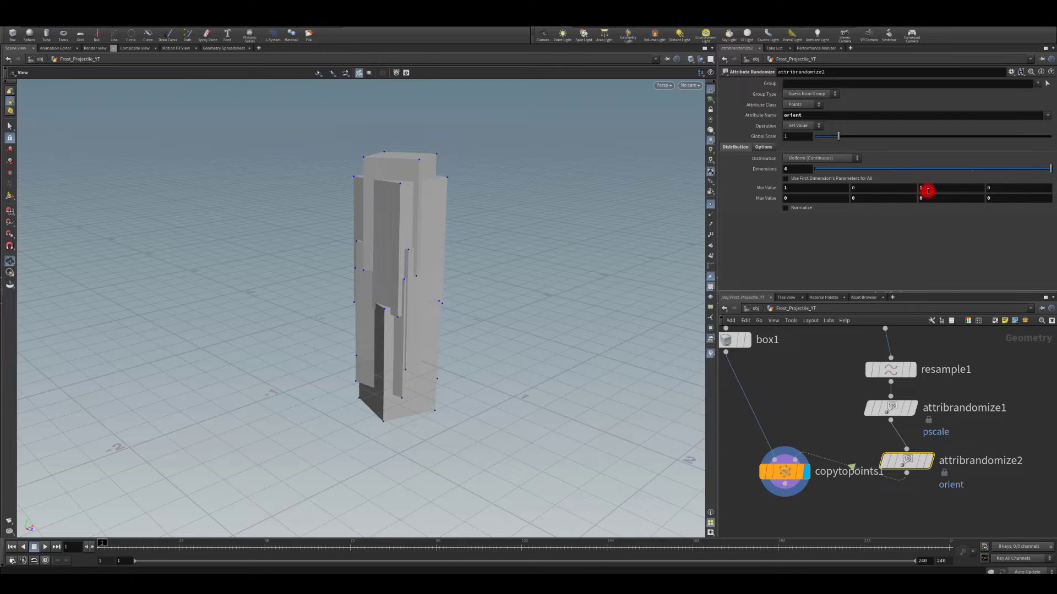
click(997, 189)
text(1)
key(Return)
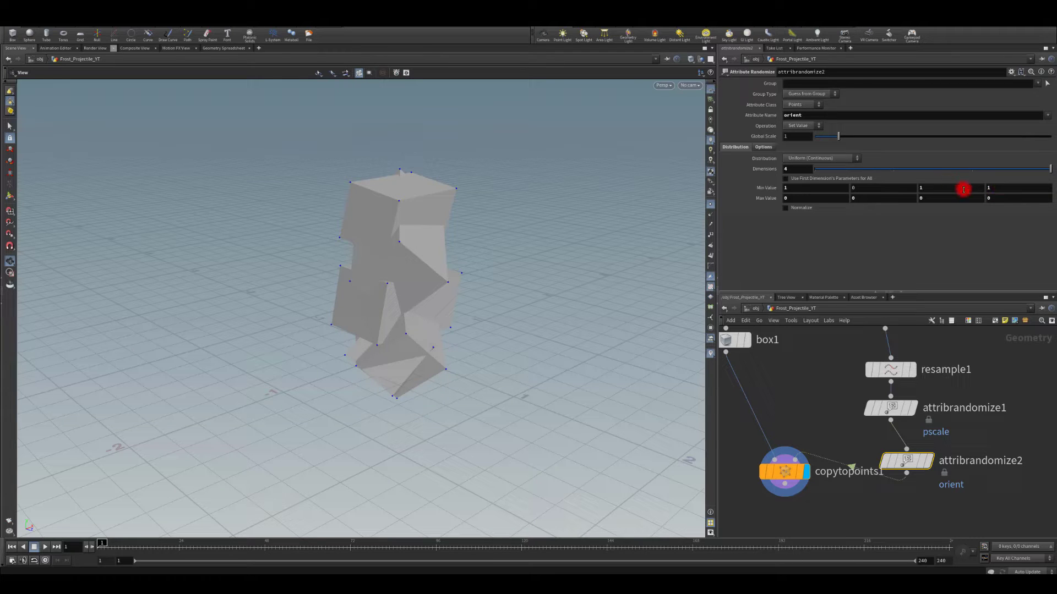
Step: Set the second and fourth components of the orient randomization to a minimum of .05 and a maximum of -.05
text(.05)
key(Tab)
text(.0)
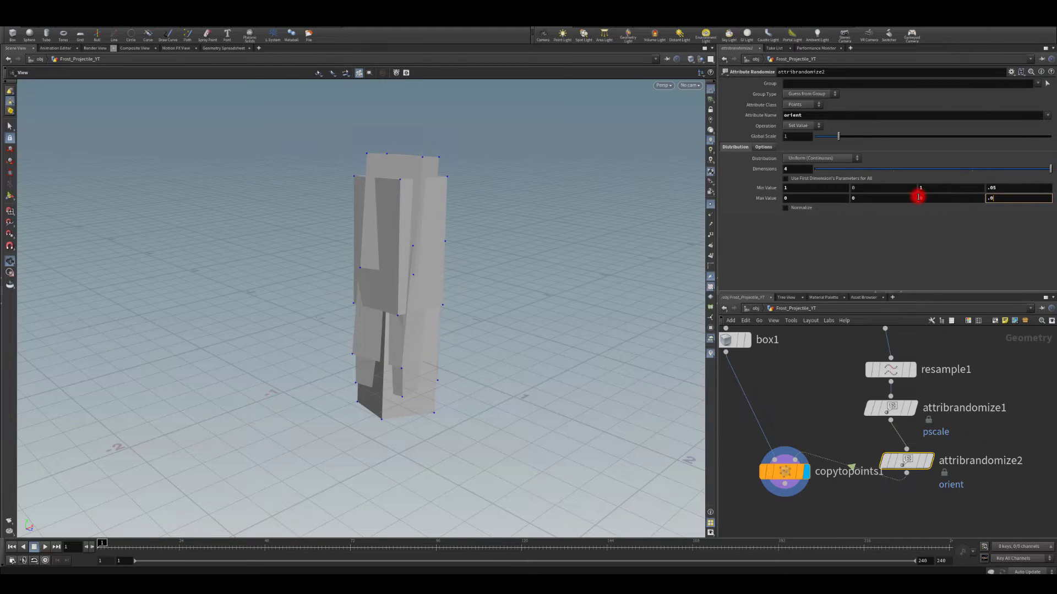
text(5)
drag(906, 192, 813, 197)
text(.05)
text(-.0)
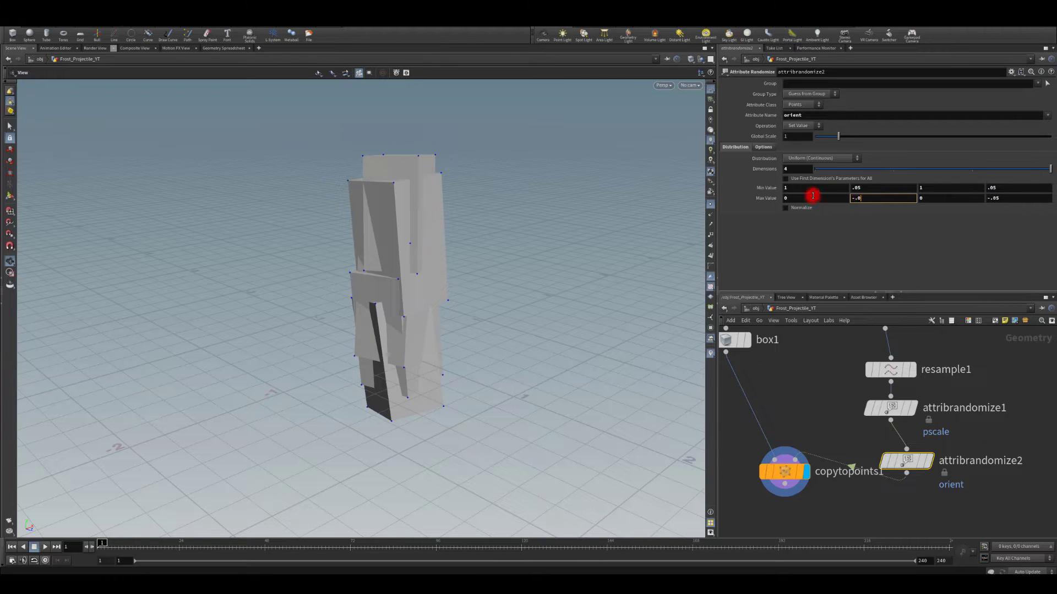
text(5)
key(Return)
Step: Set the box's axis divisions to 50 on all three axes and turn off the viewport's point display
drag(266, 317, 311, 297)
middle_drag(761, 373, 789, 367)
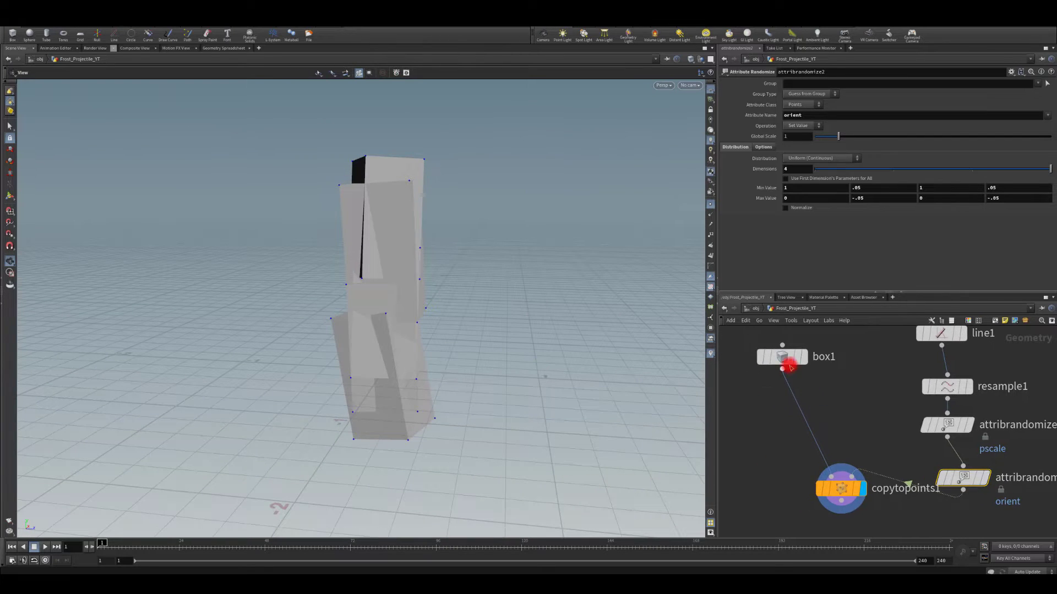
click(784, 358)
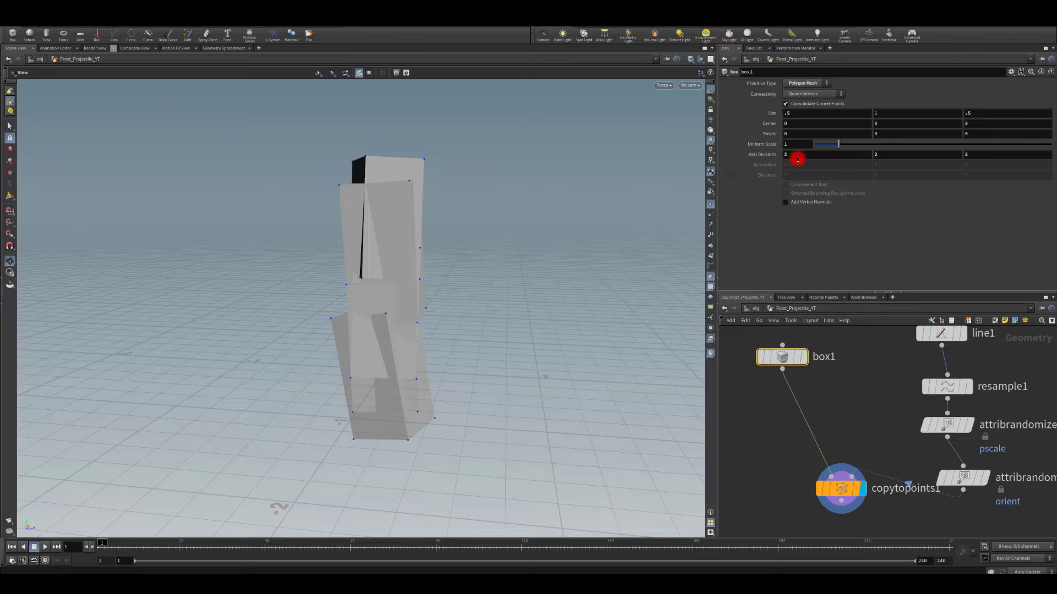
mouse_move(797, 158)
mouse_down()
mouse_move(856, 156)
mouse_move(809, 151)
mouse_up()
text(50)
drag(975, 158, 883, 157)
text(50)
key(Return)
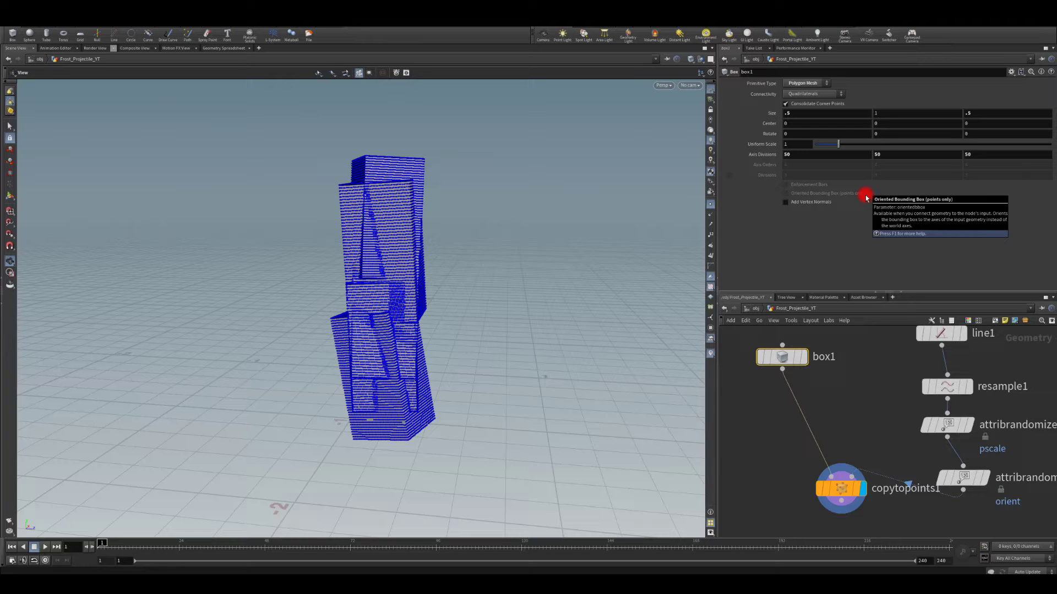
click(710, 203)
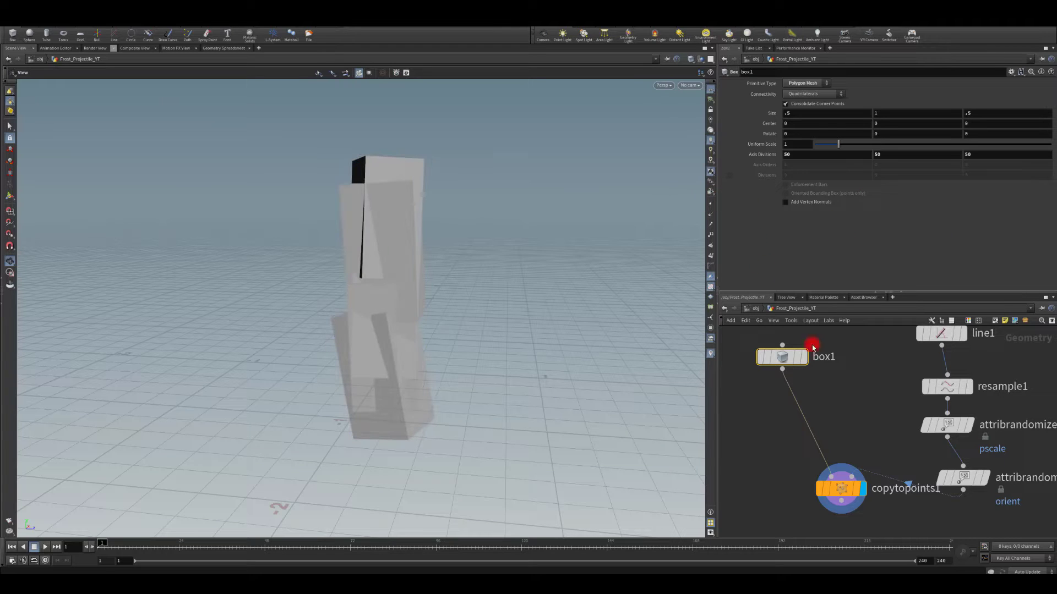
Step: Auto-arrange the line, resample and both randomize nodes in a column above Copy to Points, and move the box node down beside them
middle_drag(863, 401, 845, 418)
drag(884, 344, 999, 497)
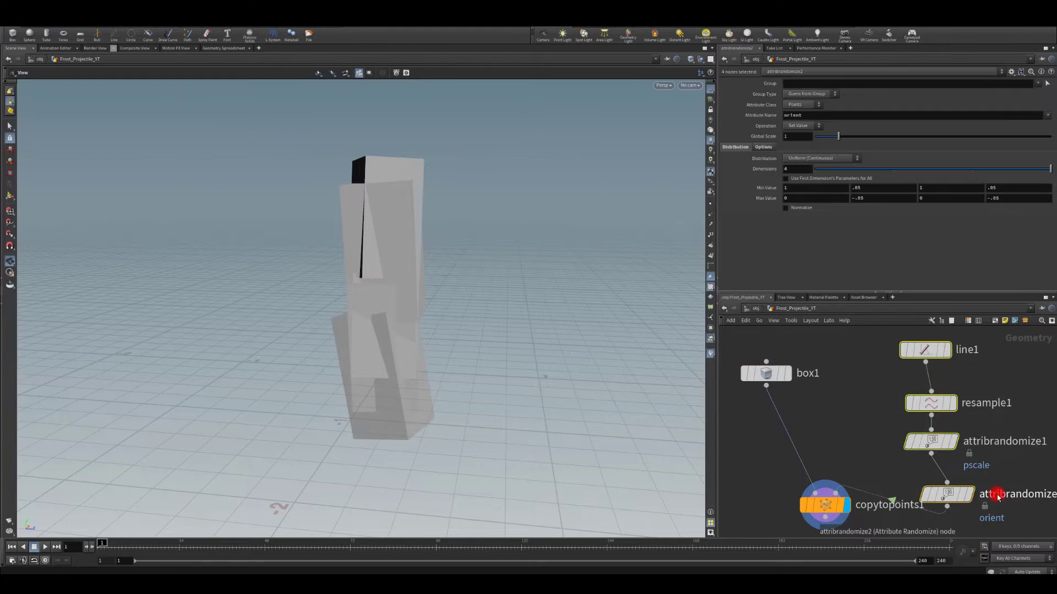
key(l)
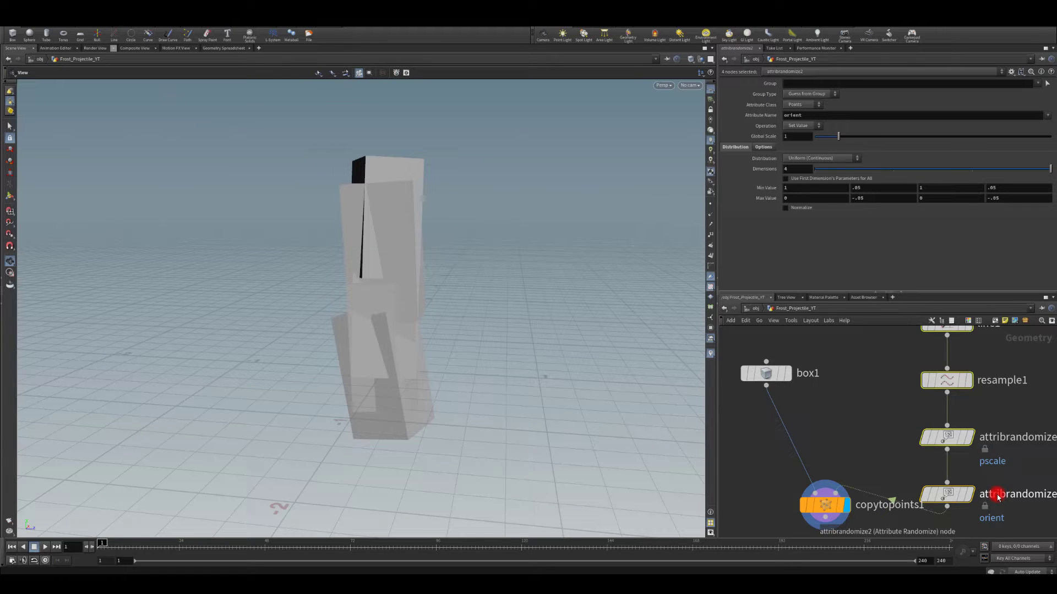
scroll(875, 432, down, 3)
drag(912, 402, 886, 381)
drag(810, 404, 811, 442)
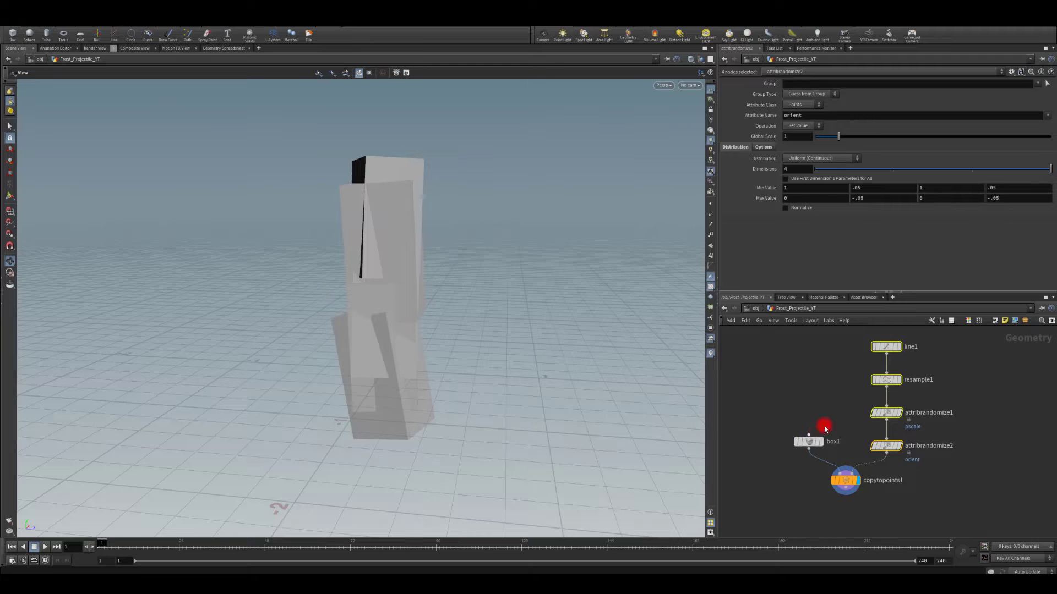
Step: Add a Match Size node with Justify Y at Min after Copy to Points, display its result, and align it below
middle_drag(824, 410, 817, 335)
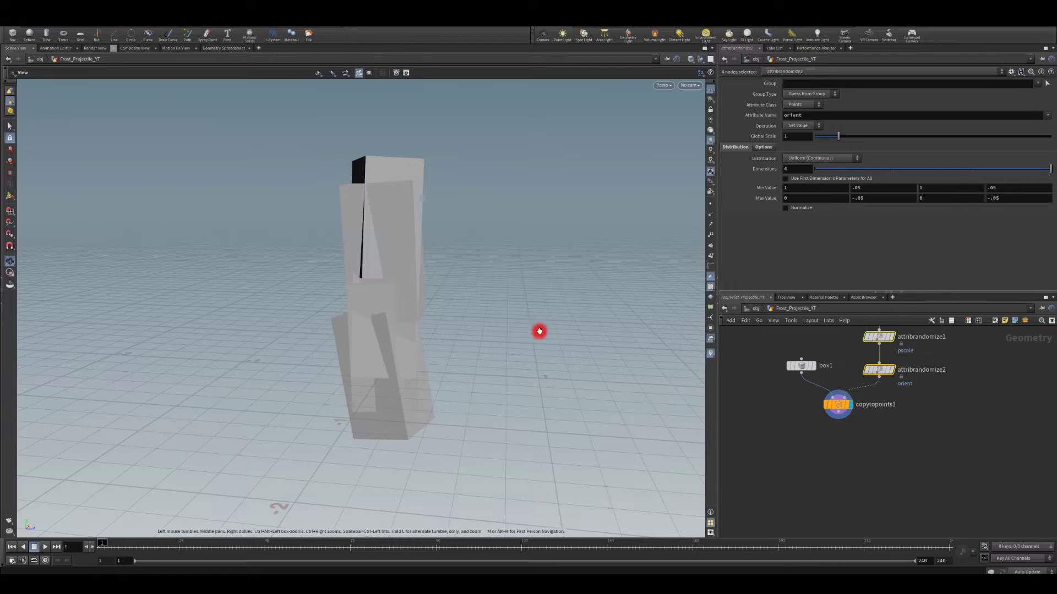
drag(540, 325, 688, 397)
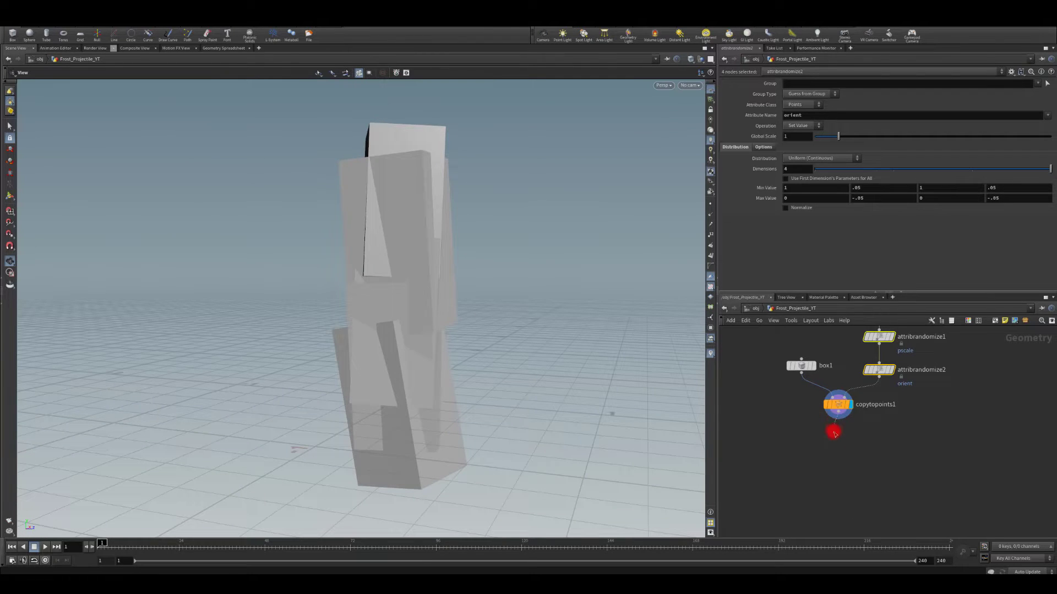
key(Tab)
text(match)
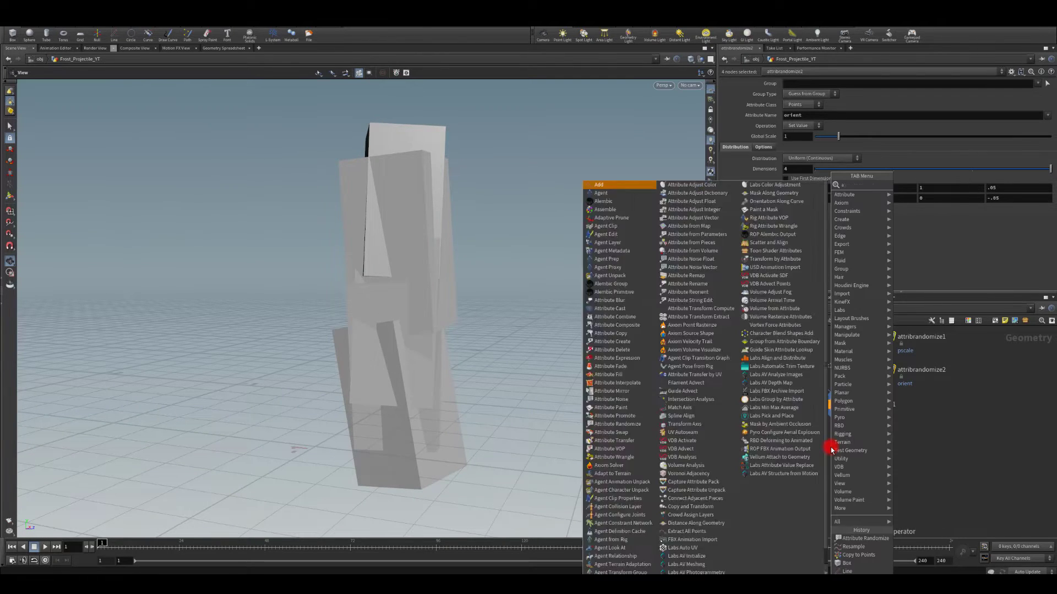
key(Return)
click(831, 450)
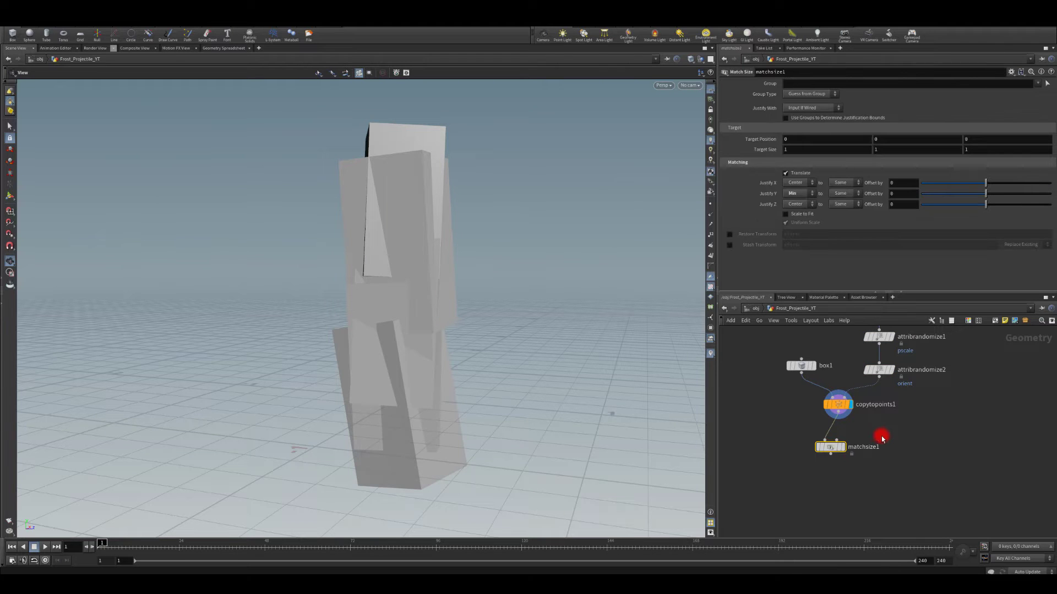
click(842, 447)
drag(831, 444, 841, 439)
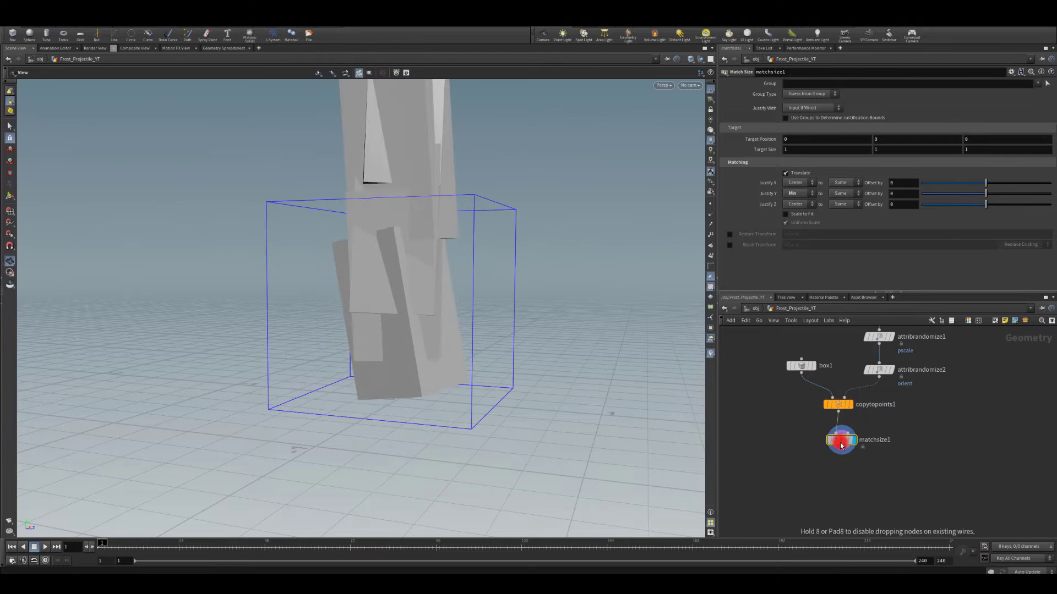
drag(424, 397, 418, 364)
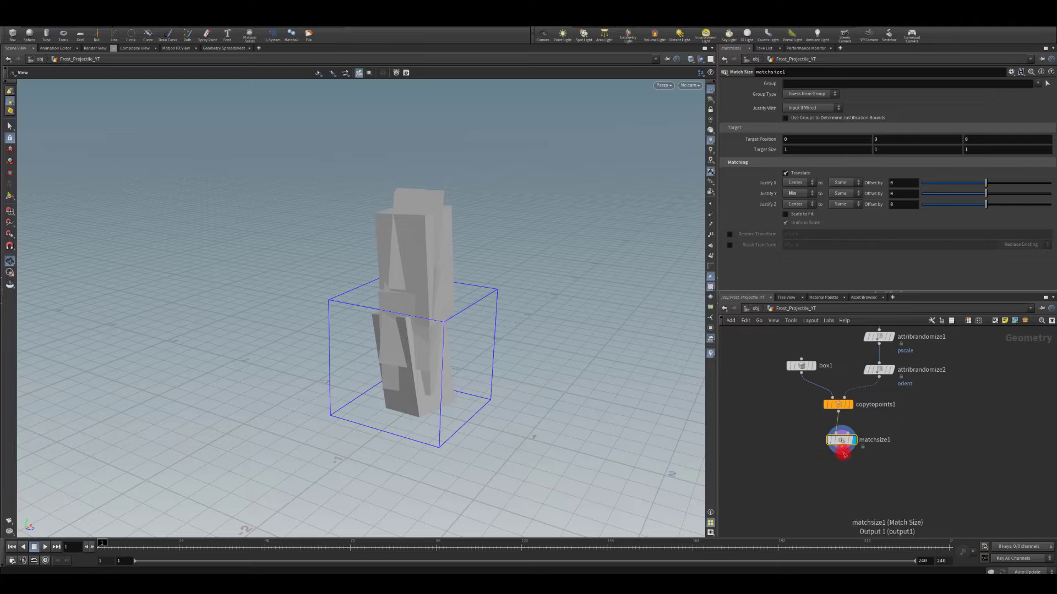
Step: Add an Attribute Noise node fed by the Match Size node, place it directly below, and display its result
key(Tab)
text(att)
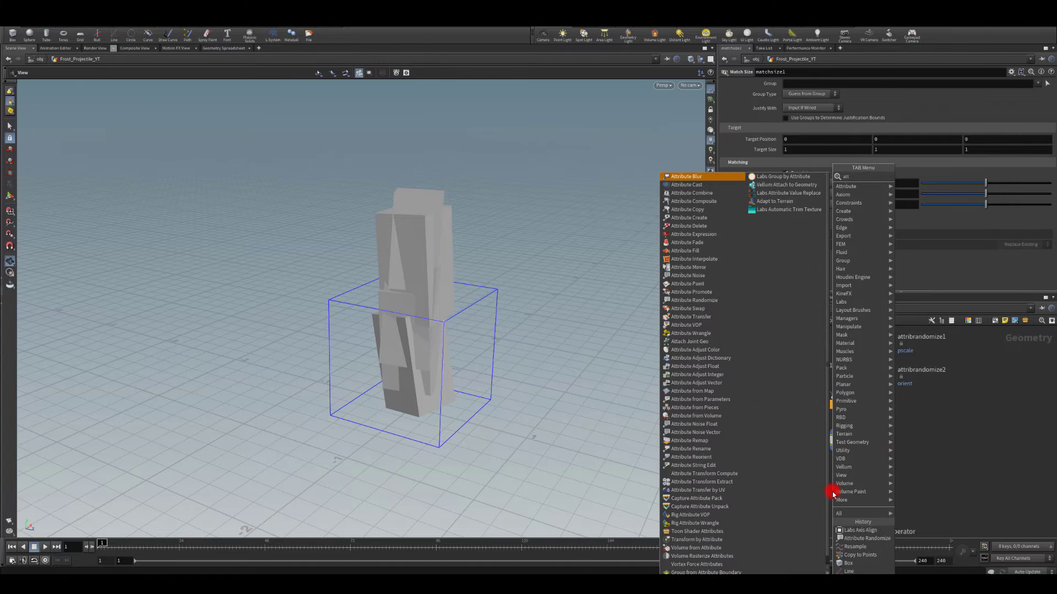
text( noi)
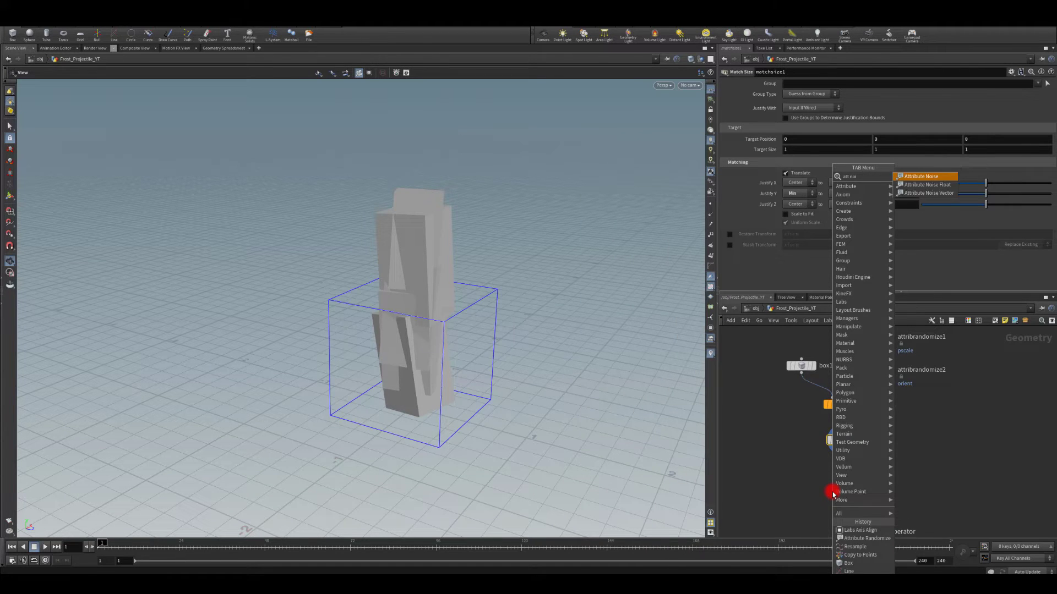
key(Return)
click(833, 493)
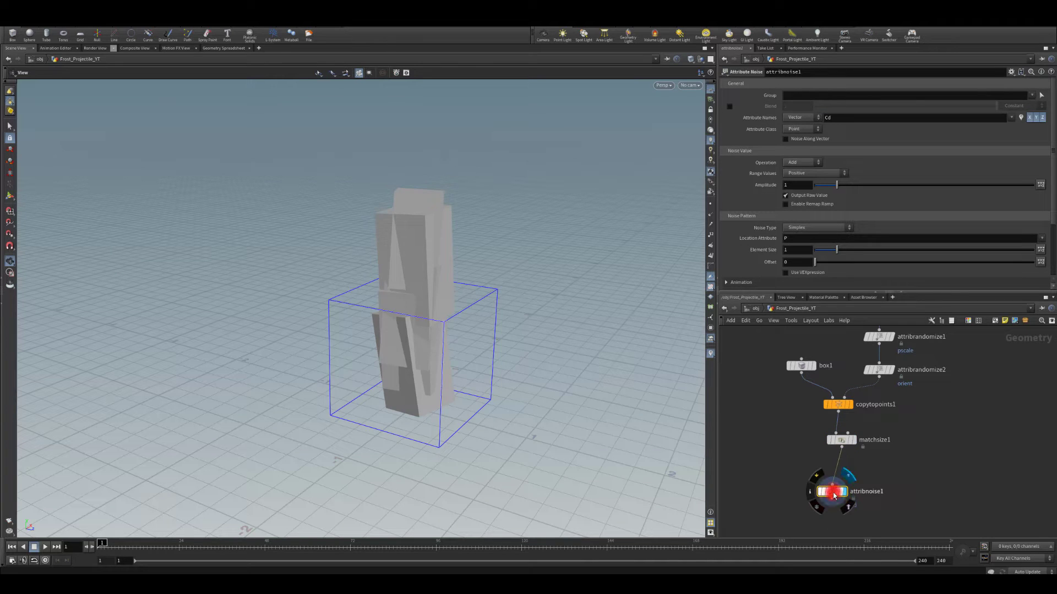
drag(833, 493, 839, 472)
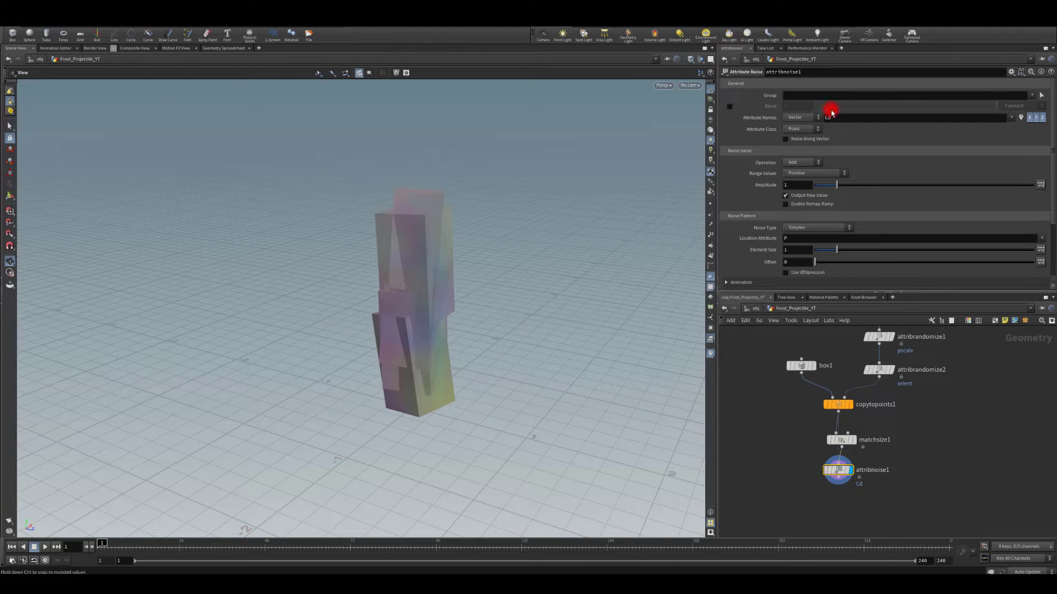
Step: Set the Attribute Noise node's attribute name to P and expand its fractal settings
click(814, 121)
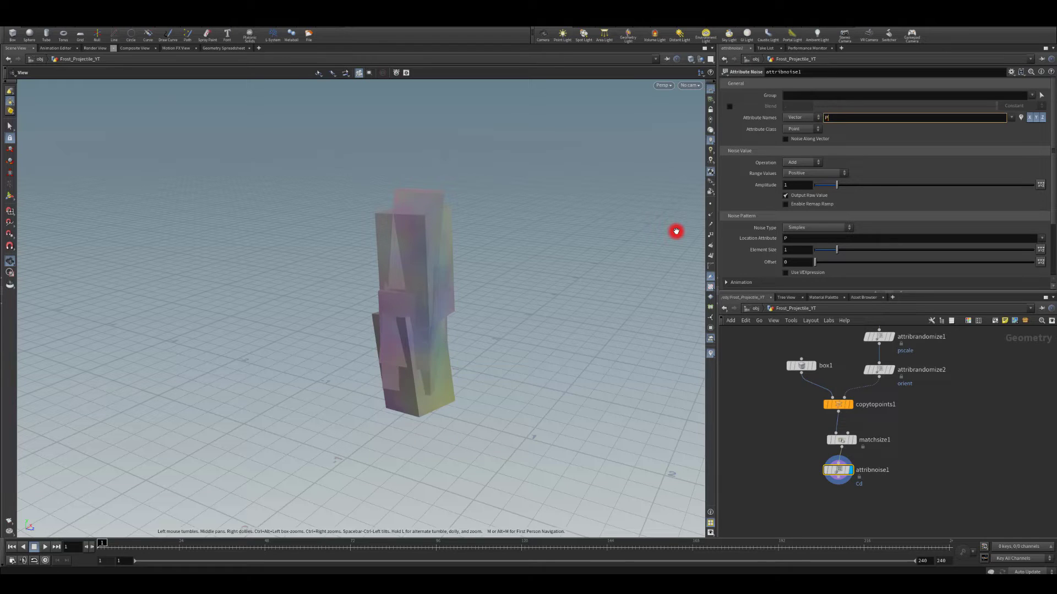
key(Return)
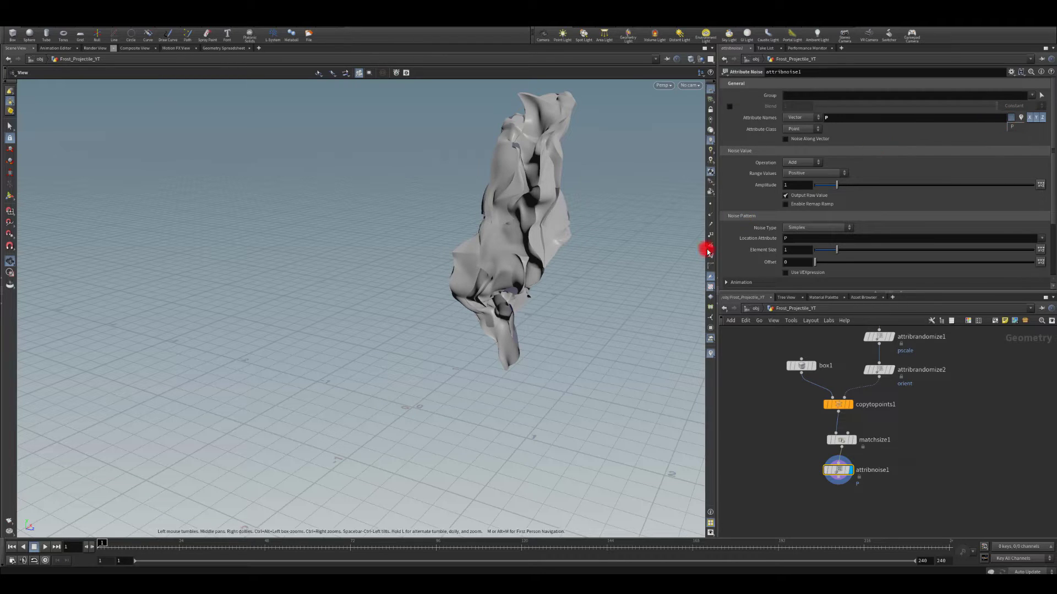
scroll(730, 242, down, 3)
click(734, 241)
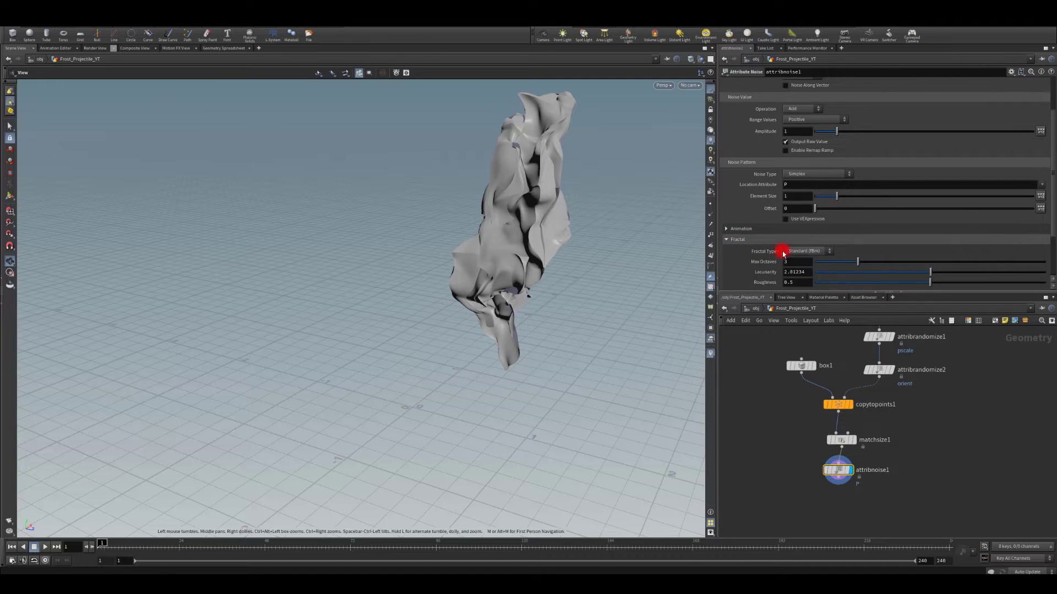
Step: Set the Attribute Noise node's fractal type to None and its noise amplitude to 0.5
click(793, 251)
click(796, 263)
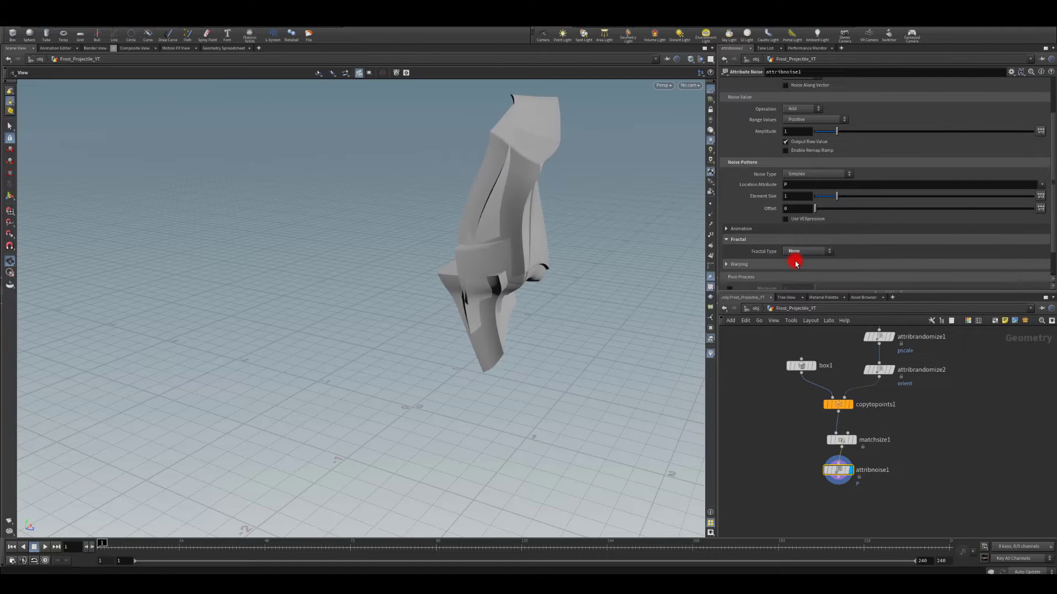
drag(589, 253, 505, 229)
scroll(899, 152, up, 1)
scroll(900, 151, up, 4)
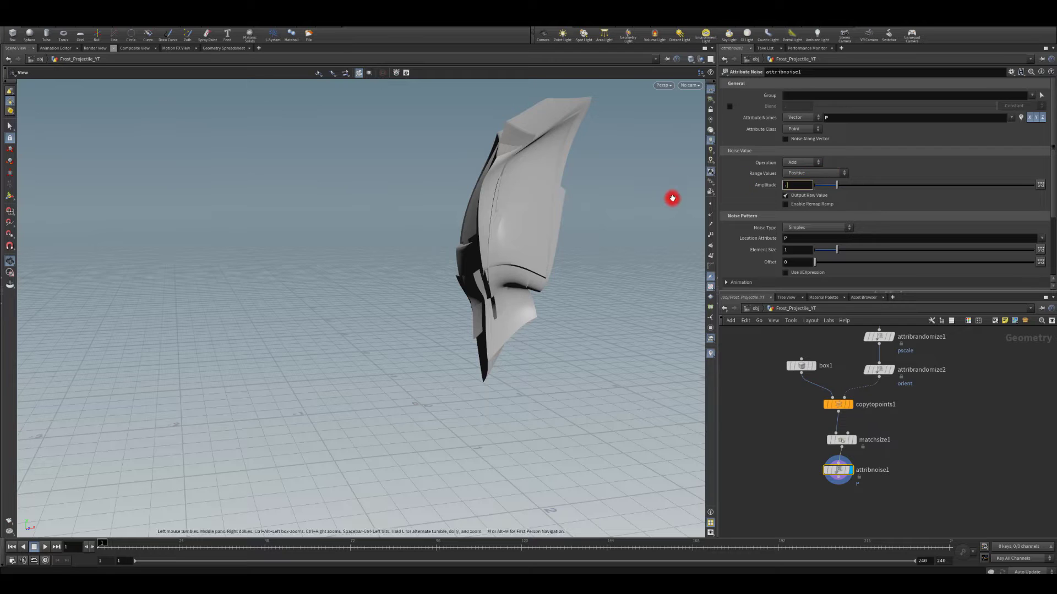
text(.5)
key(Return)
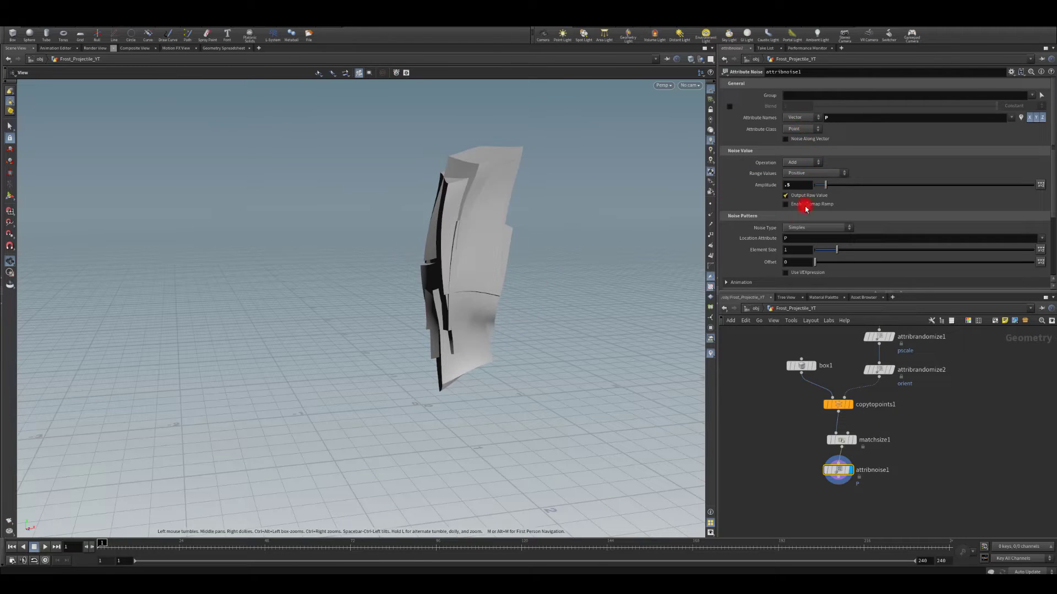
Step: Change the noise type to Worley Cellular F1, enable per-axis element scale, and set its Y component to 3
click(797, 228)
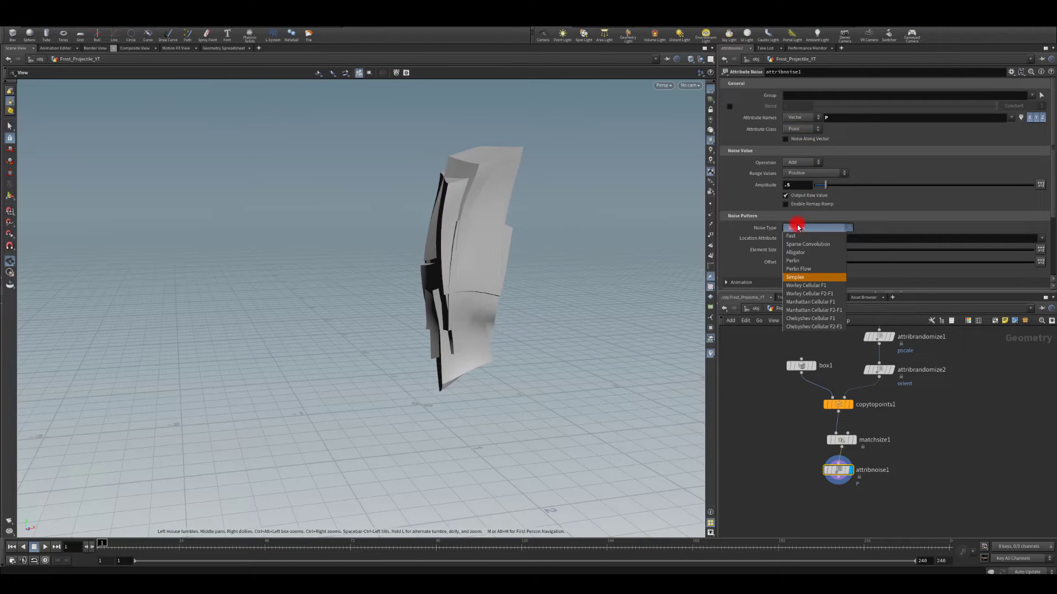
click(805, 286)
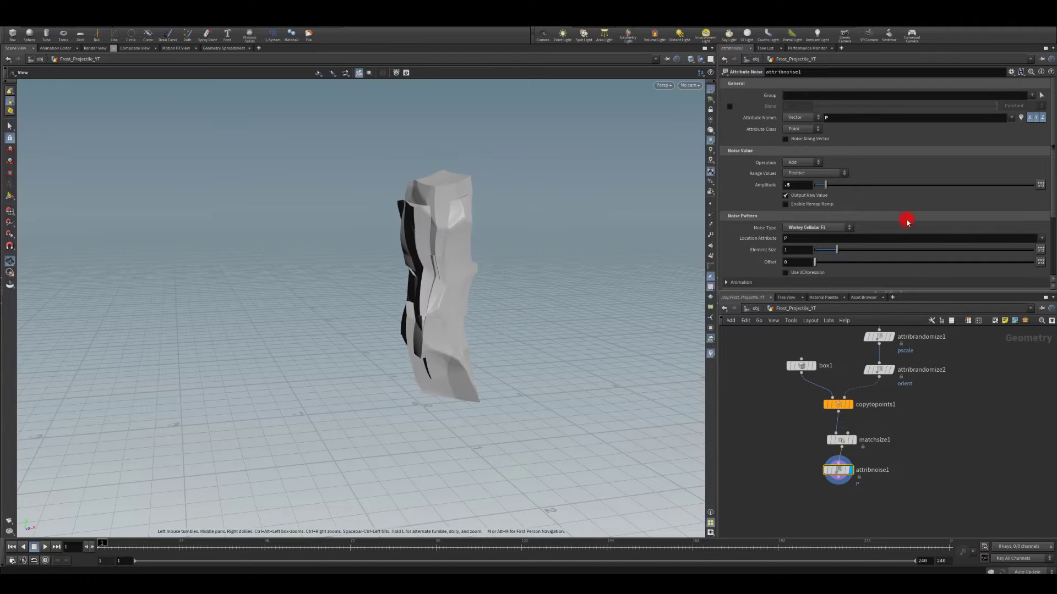
click(1041, 250)
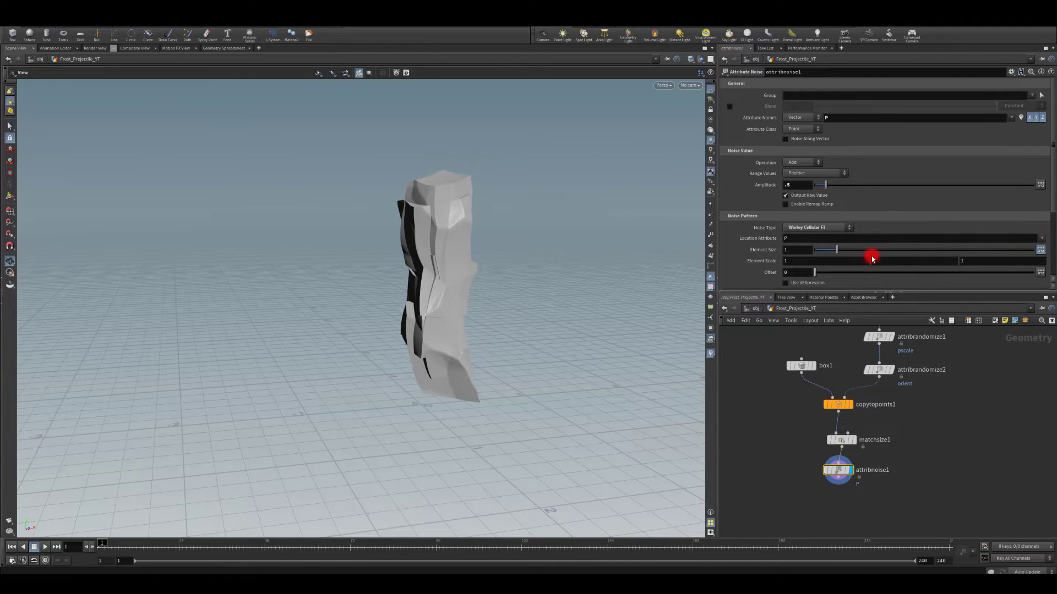
click(889, 261)
key(Return)
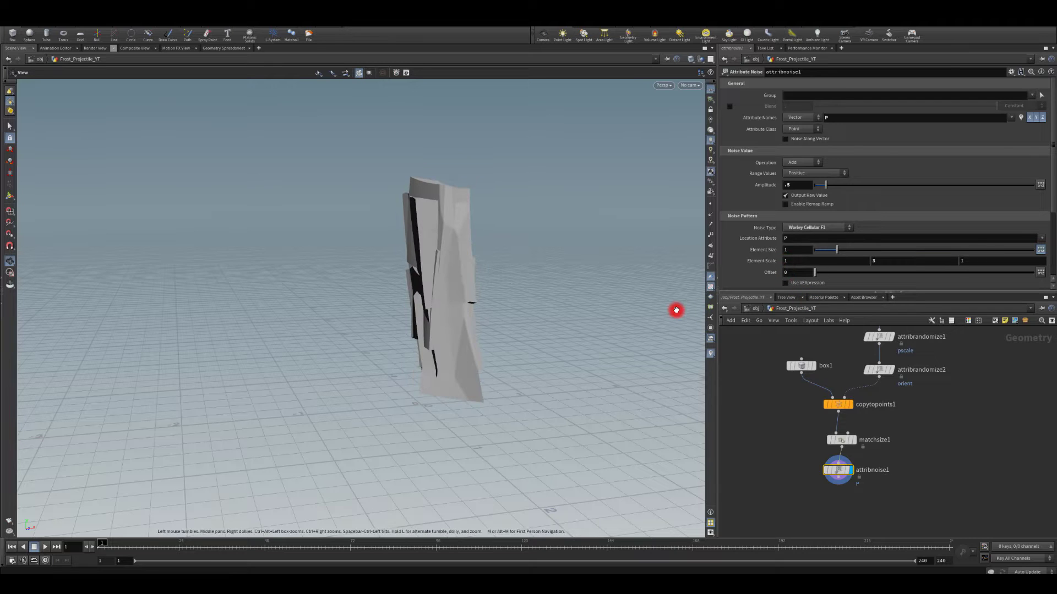
drag(290, 347, 435, 325)
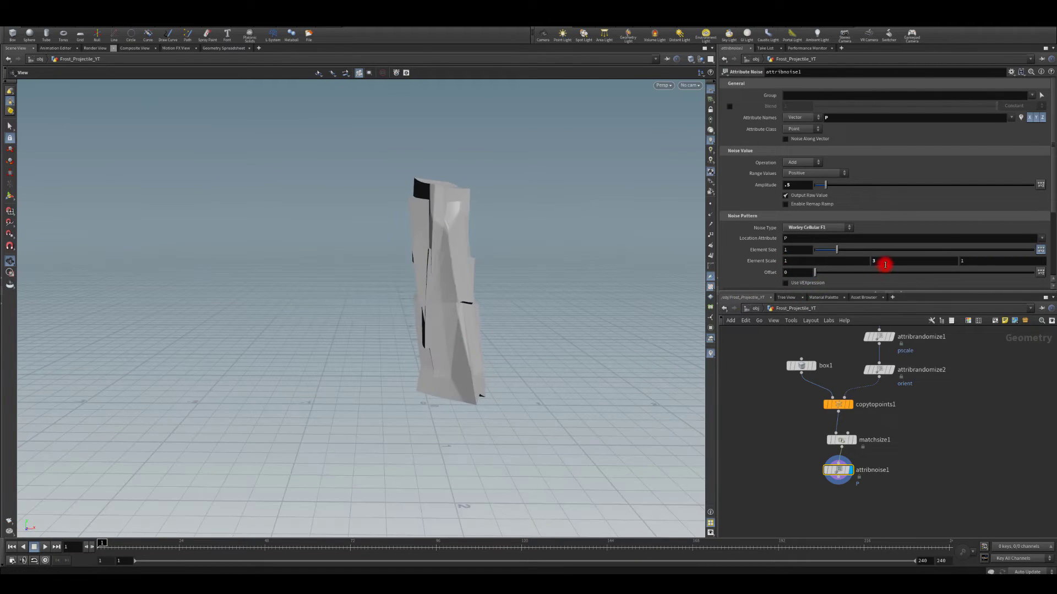
Step: Set the noise pattern's Y element scale to 2 and check the shape from another angle
drag(885, 265, 831, 264)
text(2)
key(Return)
drag(587, 319, 395, 307)
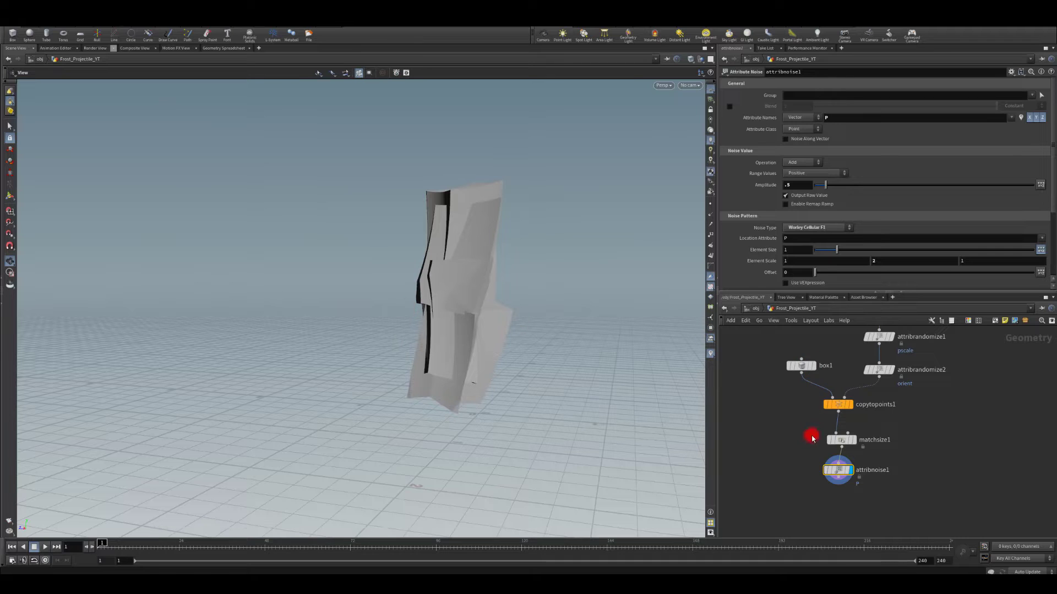
Step: Add a VDB from Polygons node fed by the Attribute Noise node, display its result, and align it below
middle_drag(781, 433, 771, 379)
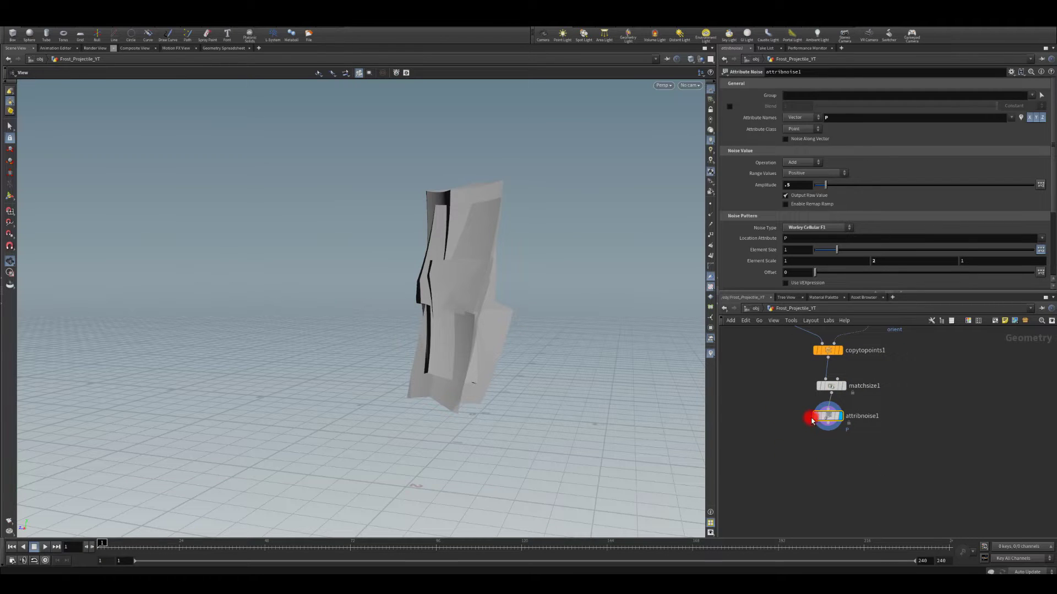
key(Tab)
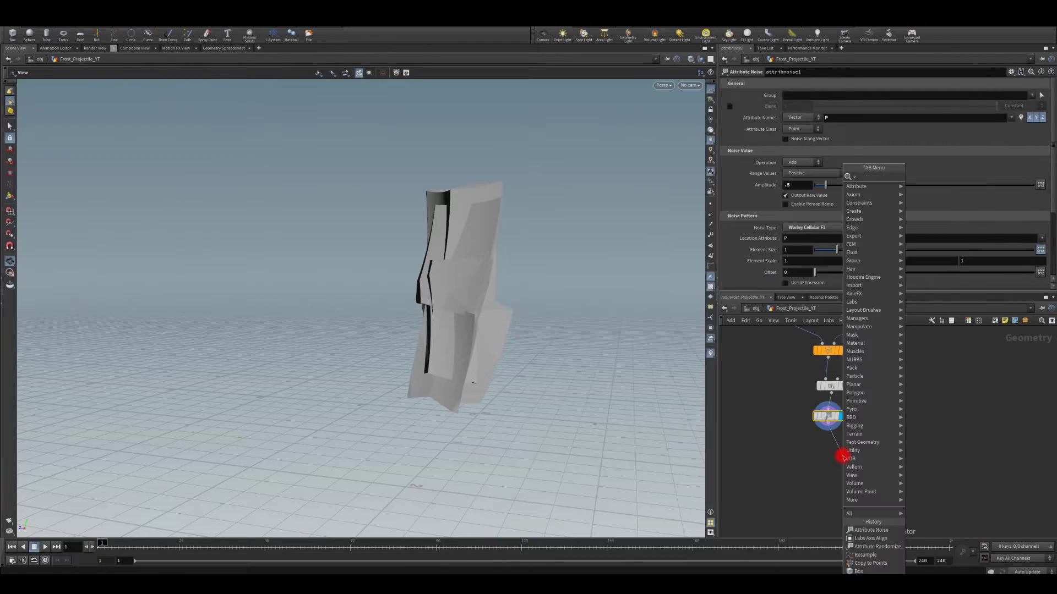
text(vdb from)
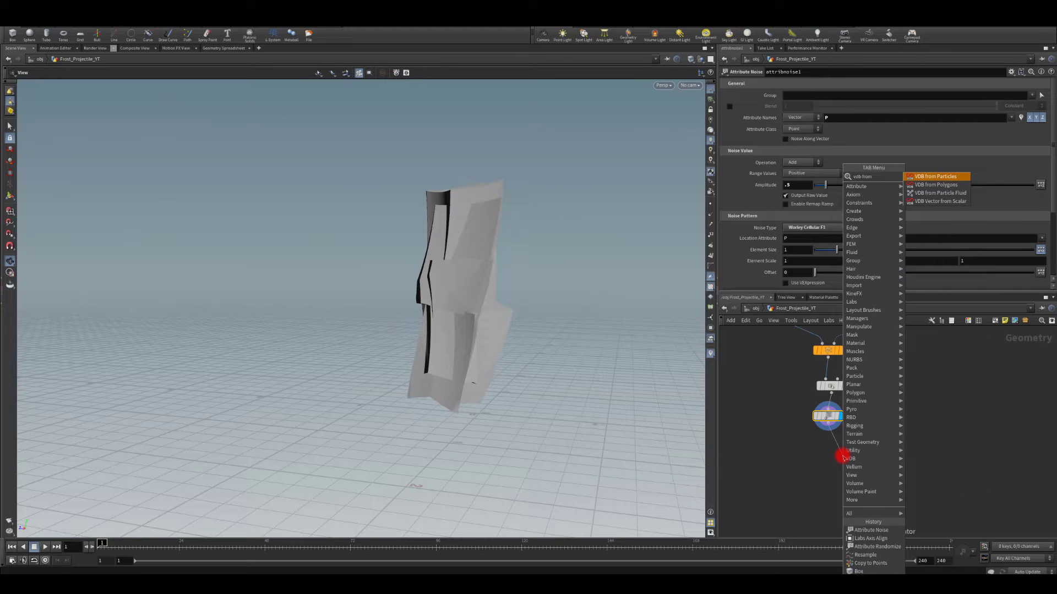
key(Down)
key(Return)
click(843, 458)
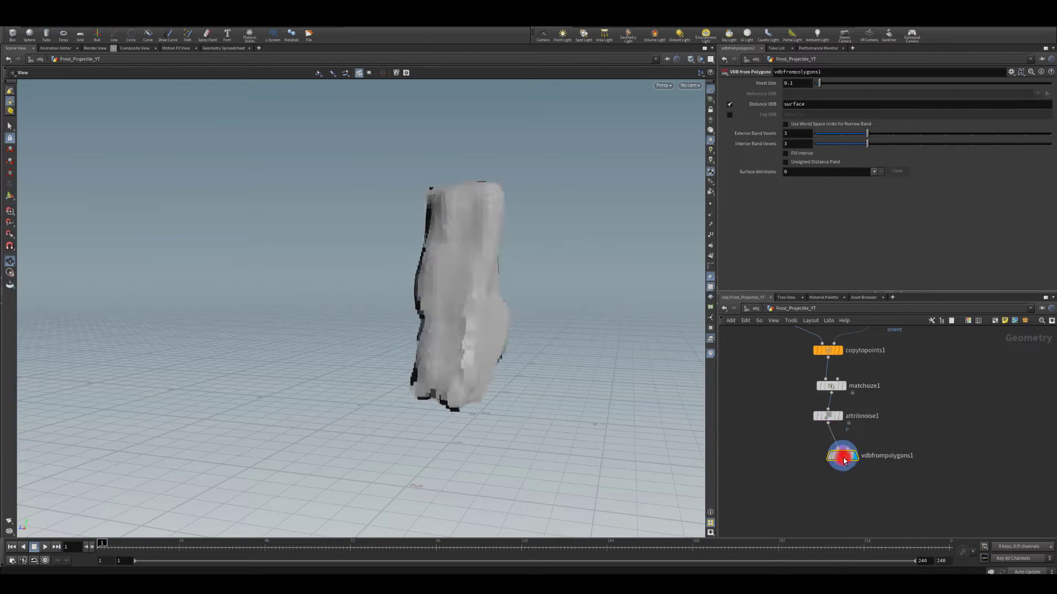
drag(843, 458, 832, 452)
Step: Set the VDB from Polygons voxel size to 0.004 and inspect the converted surface up close
click(783, 82)
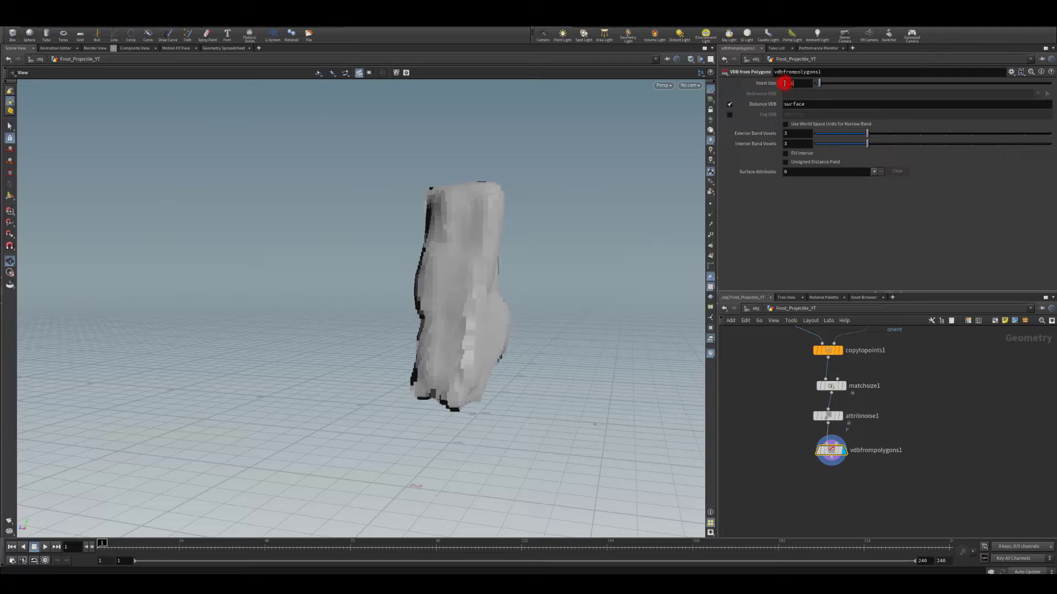
text(.)
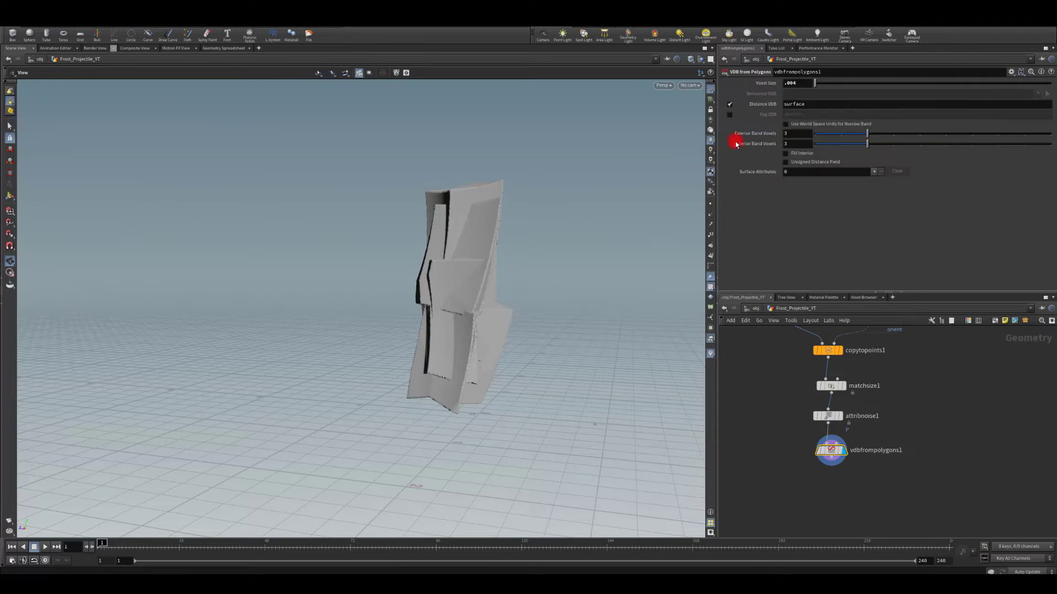
drag(542, 322, 679, 387)
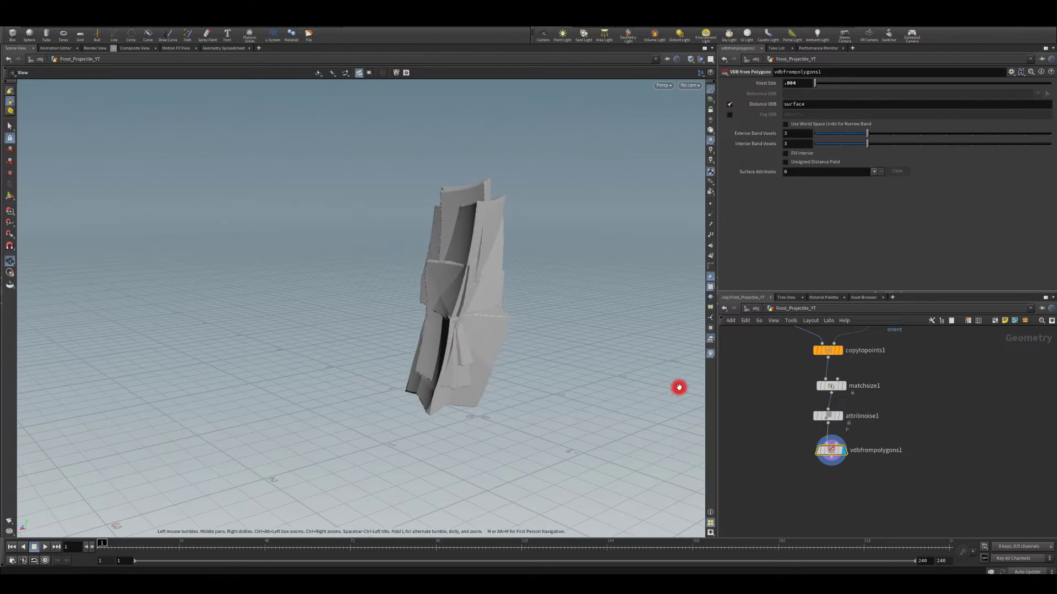
drag(580, 352, 512, 328)
right_drag(512, 328, 404, 206)
drag(404, 206, 514, 94)
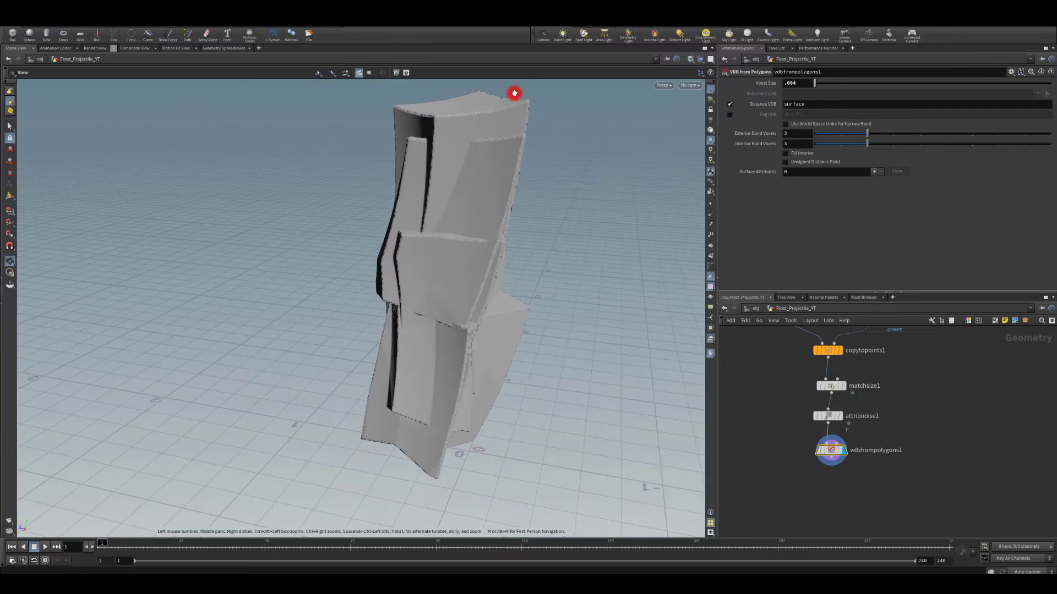
Step: Add a VDB Smooth node after VDB from Polygons, display its result, and set its iterations to 10
drag(832, 466, 837, 486)
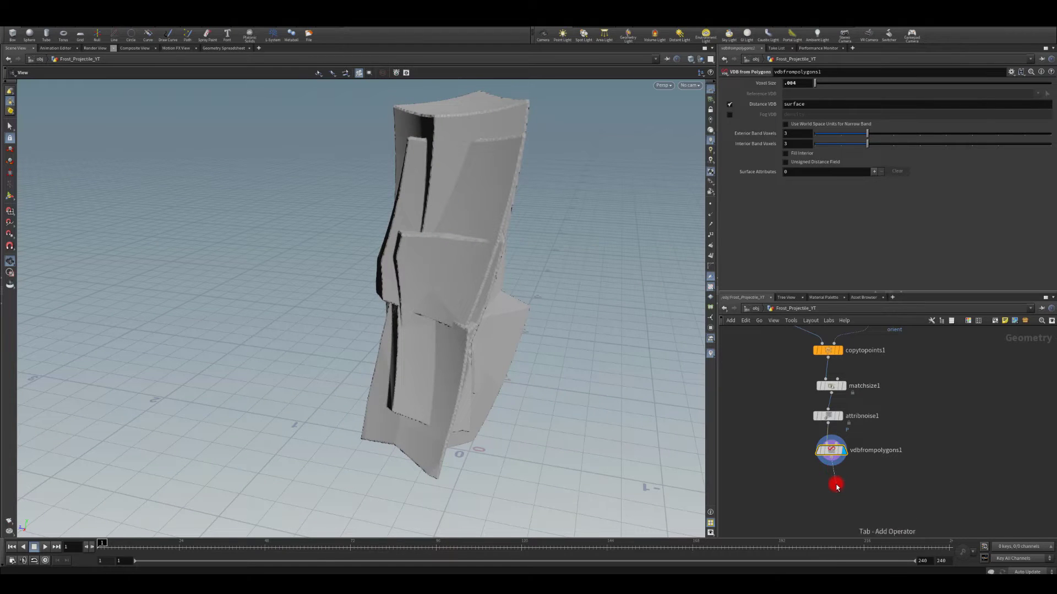
click(837, 486)
text(vdb smoo)
key(Return)
click(837, 486)
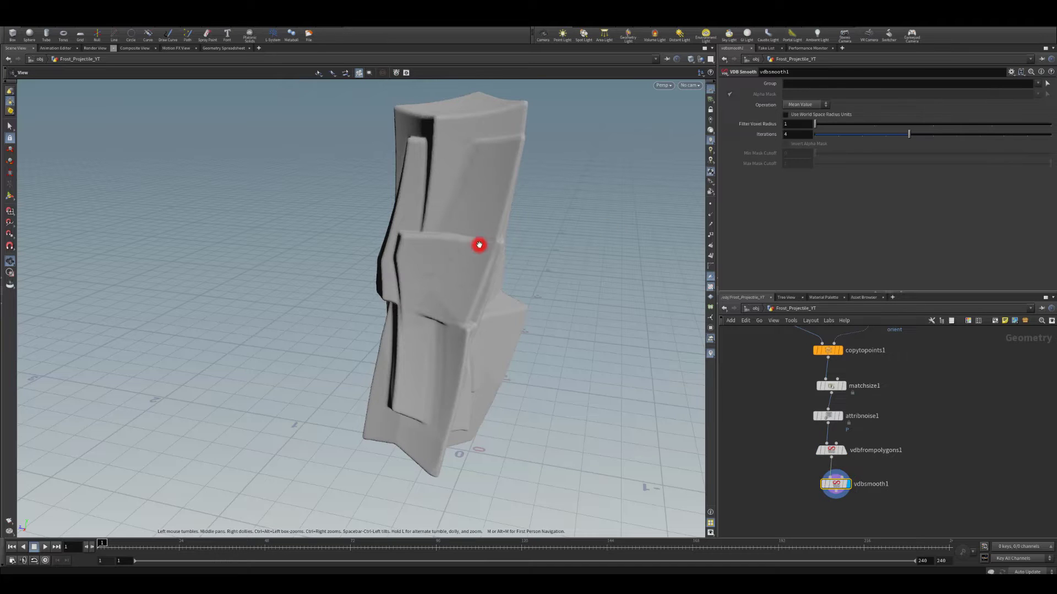
drag(936, 133, 1054, 136)
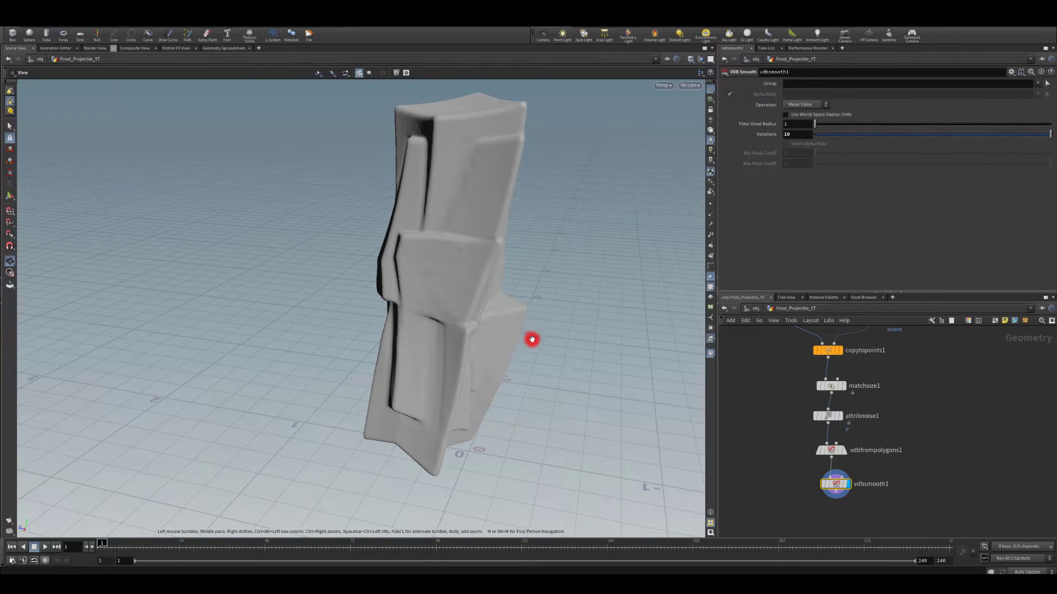
drag(533, 338, 752, 414)
Step: Add a Convert VDB node after VDB Smooth, display its result, and set it to convert to Polygons
middle_drag(797, 481, 768, 381)
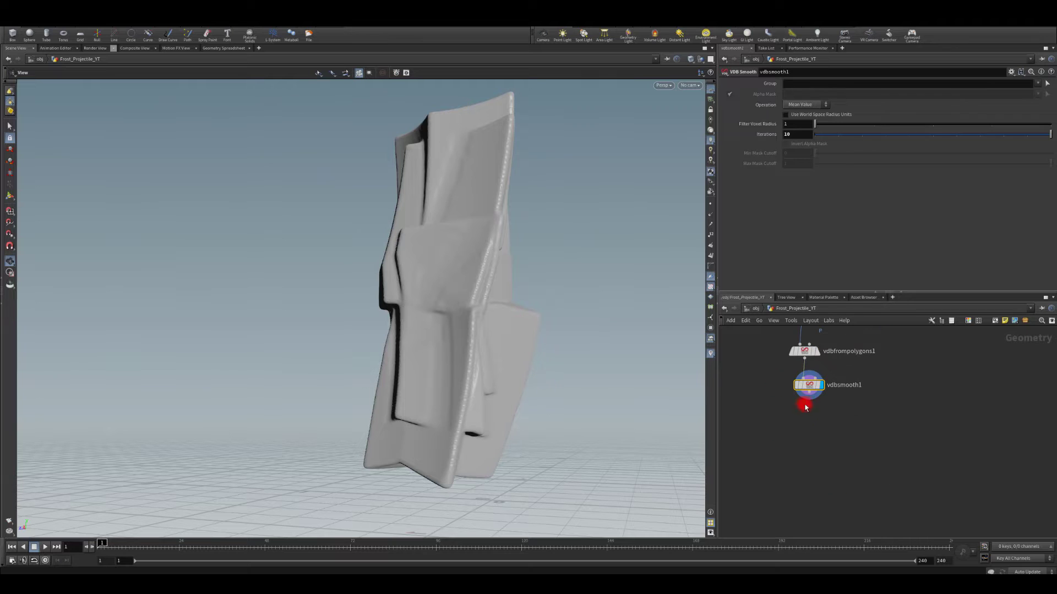
key(Tab)
text(conv)
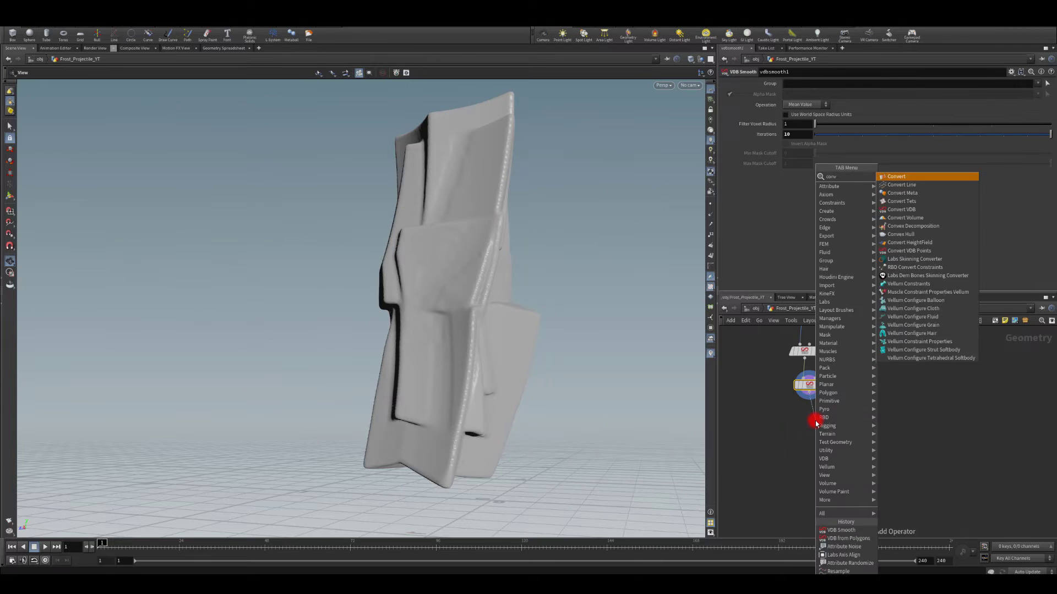
text(ert vdb)
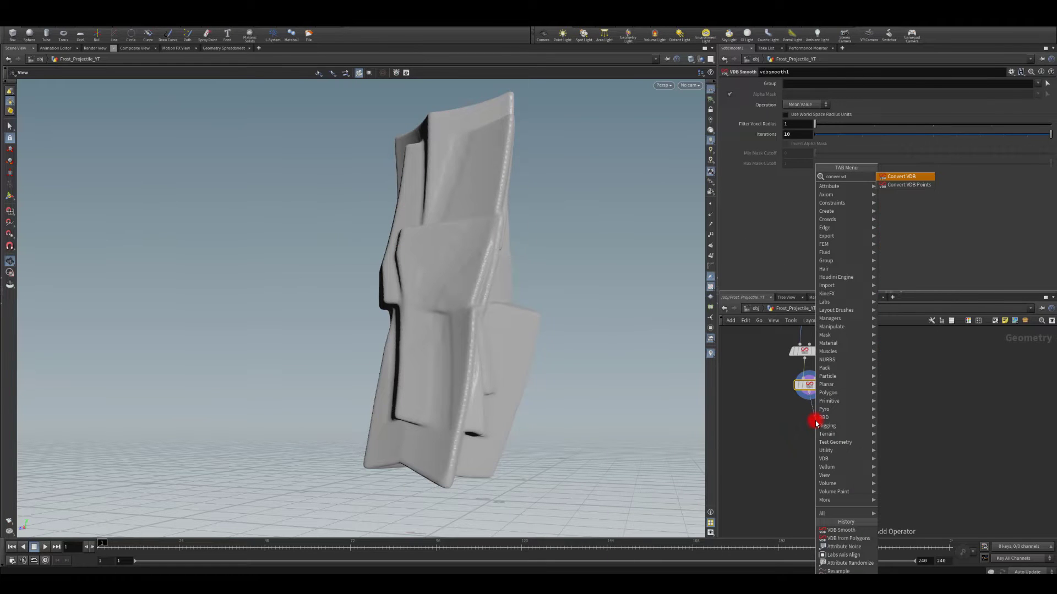
key(Return)
click(815, 422)
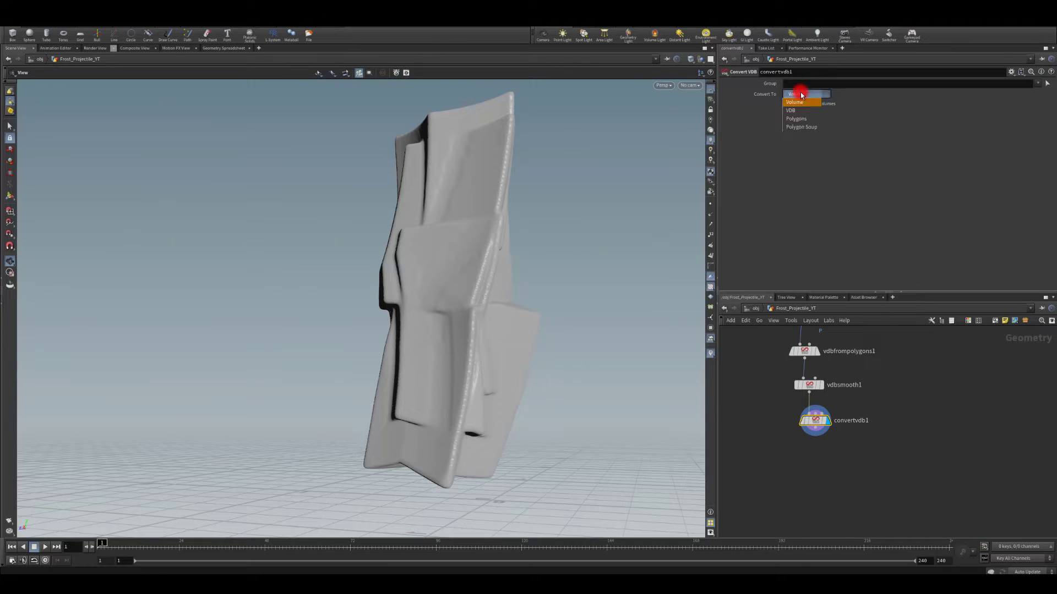
click(796, 118)
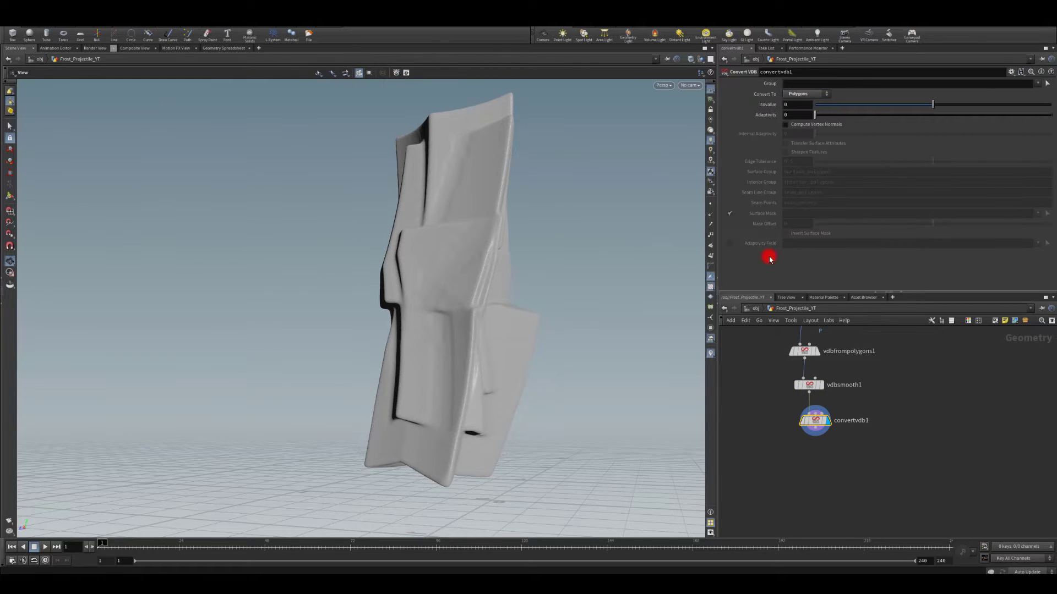
drag(276, 333, 341, 358)
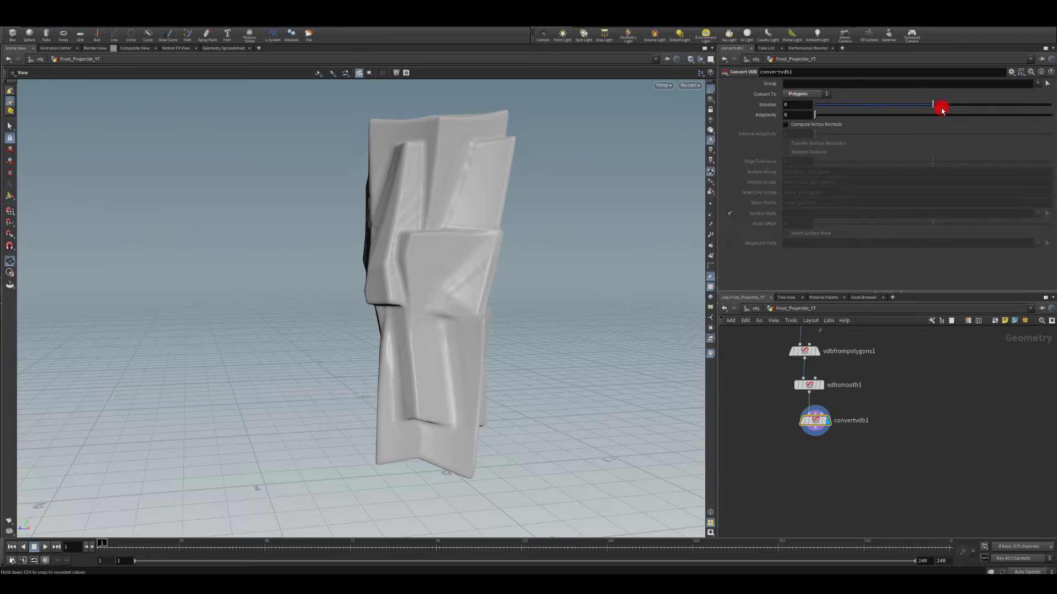
Step: Check the Convert VDB node's point and polygon counts in its node info
click(844, 381)
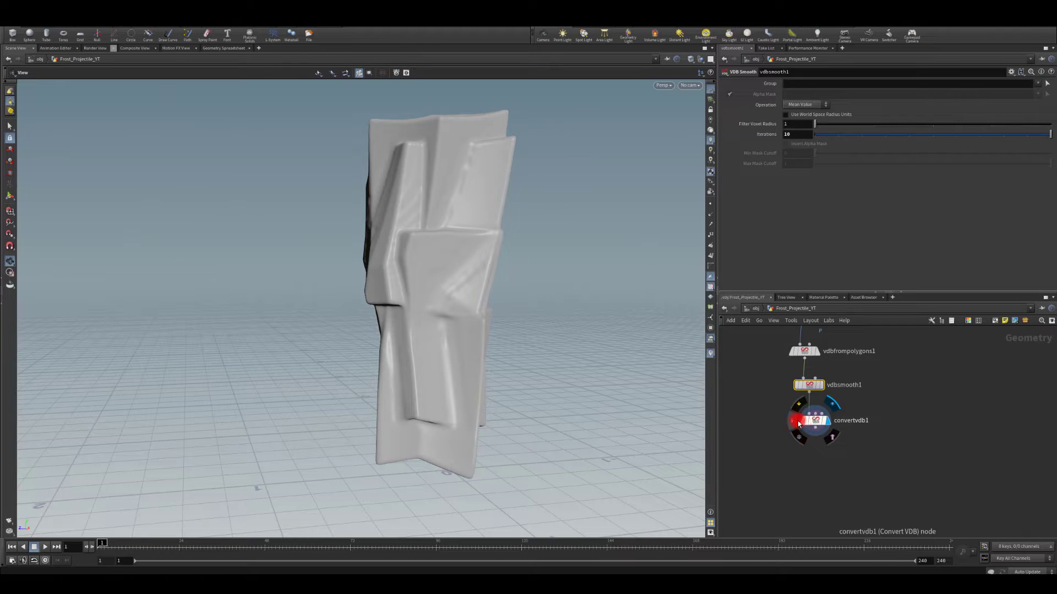
middle_drag(797, 421, 848, 344)
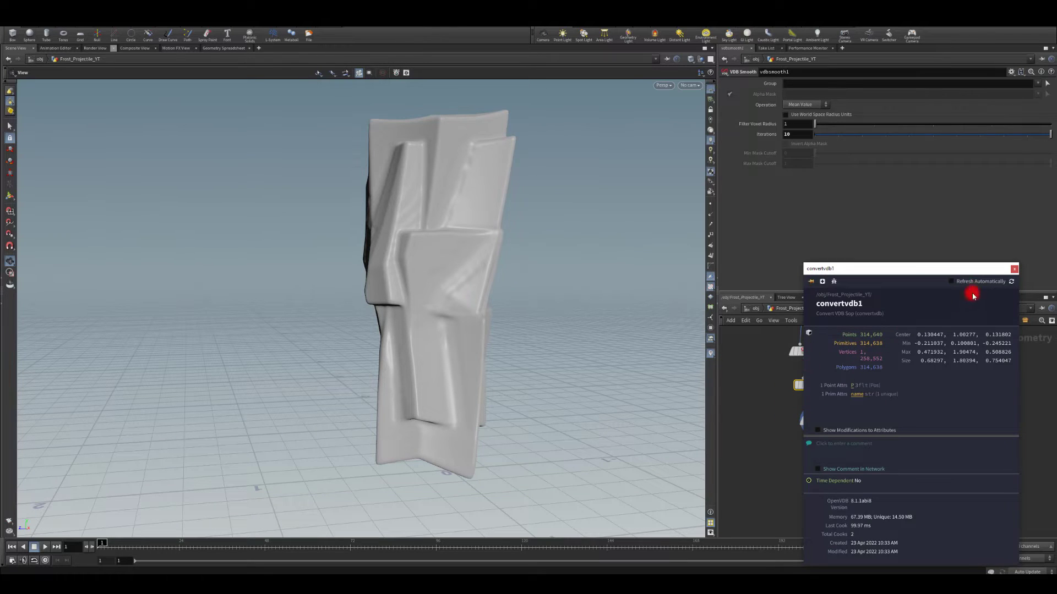
click(1014, 269)
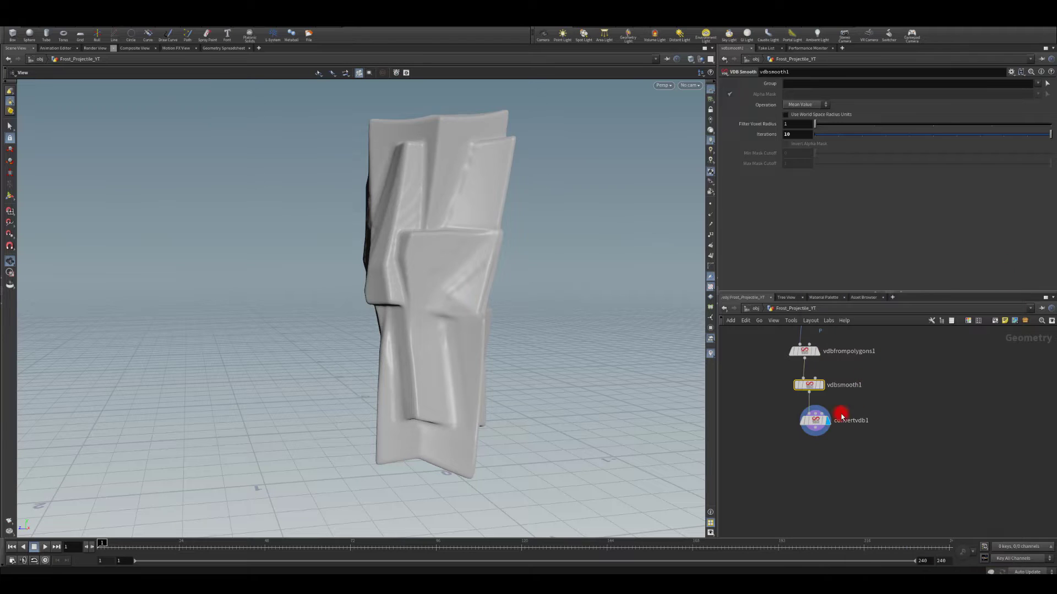
Step: Add a Remesh node fed by the Convert VDB node and display its result
key(Tab)
text(remesh)
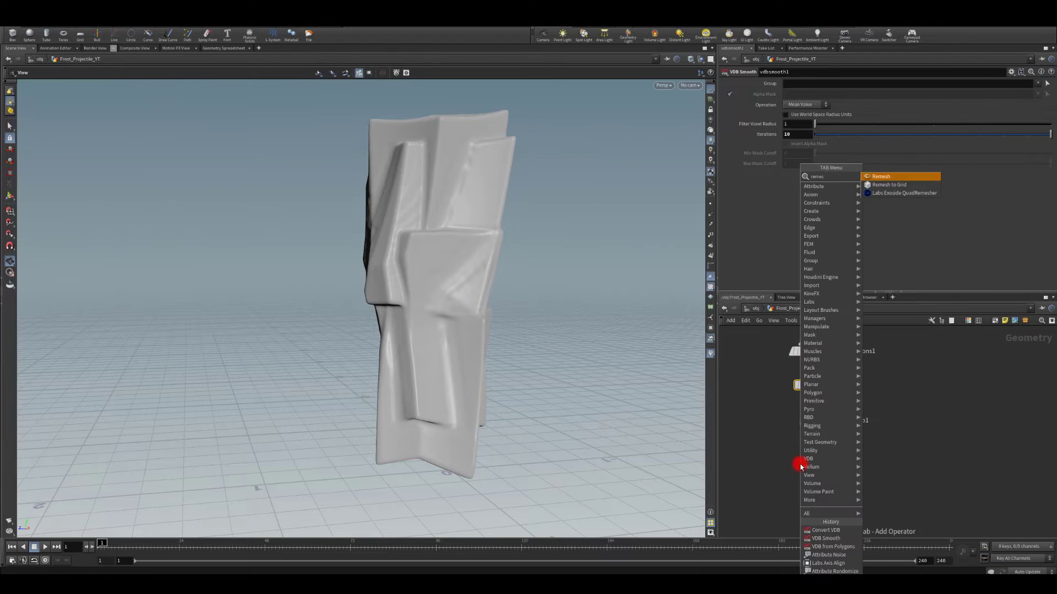
key(Return)
click(801, 467)
mouse_move(814, 468)
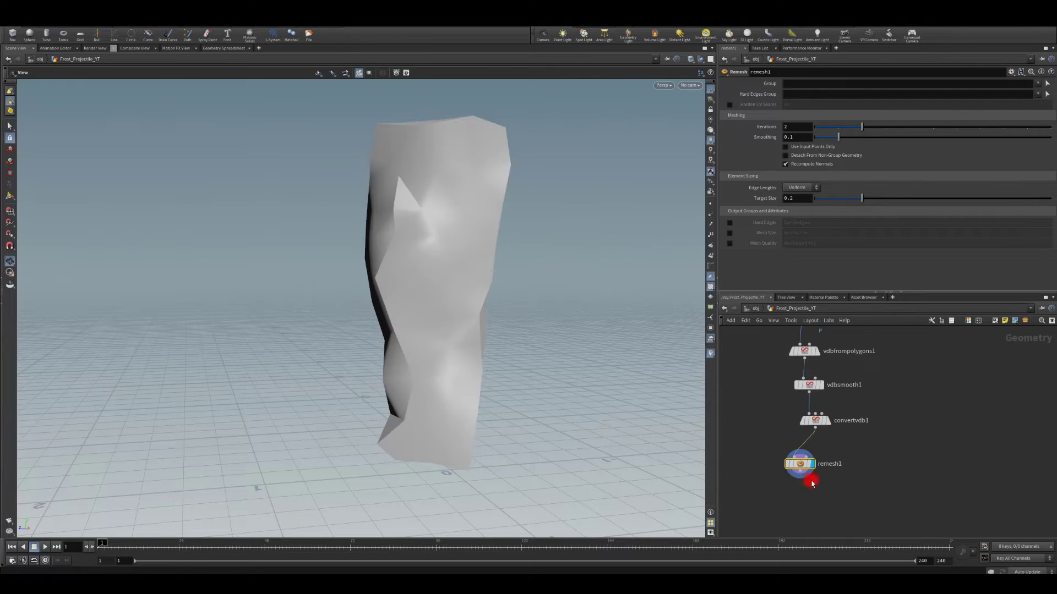
Step: Set the Remesh node's target size to 0.004 and align the node directly below Convert VDB
double_click(798, 198)
text(.004)
key(Return)
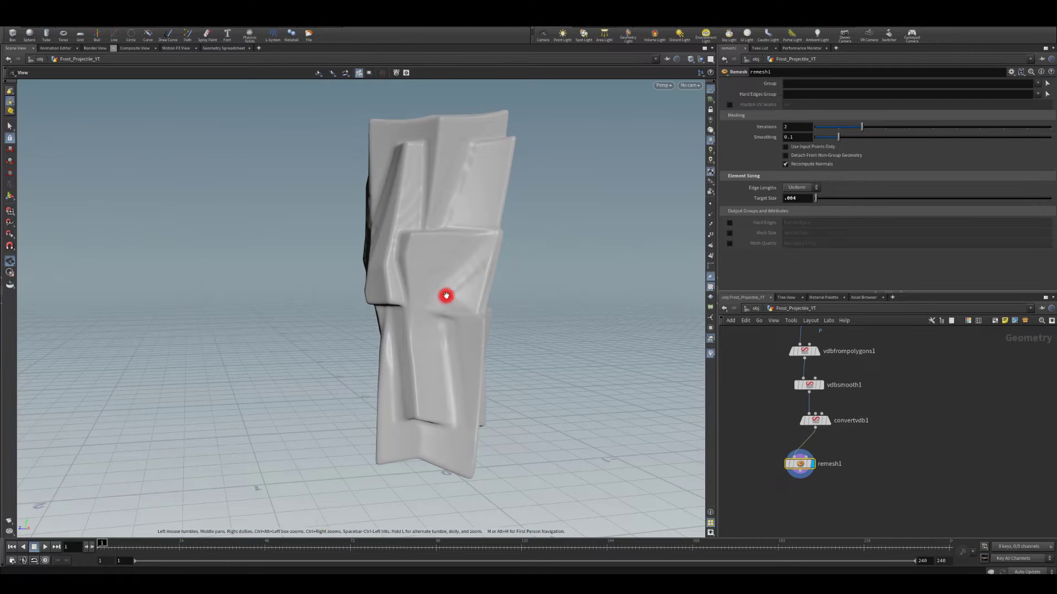
drag(804, 469, 800, 453)
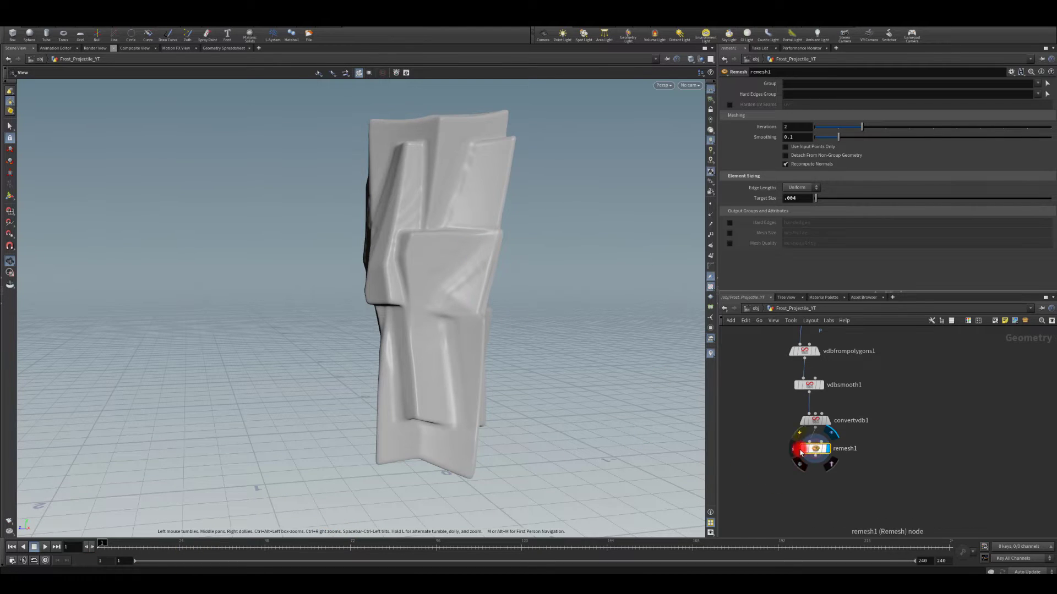
Step: Check the Remesh node's point and polygon counts in its node info
click(793, 452)
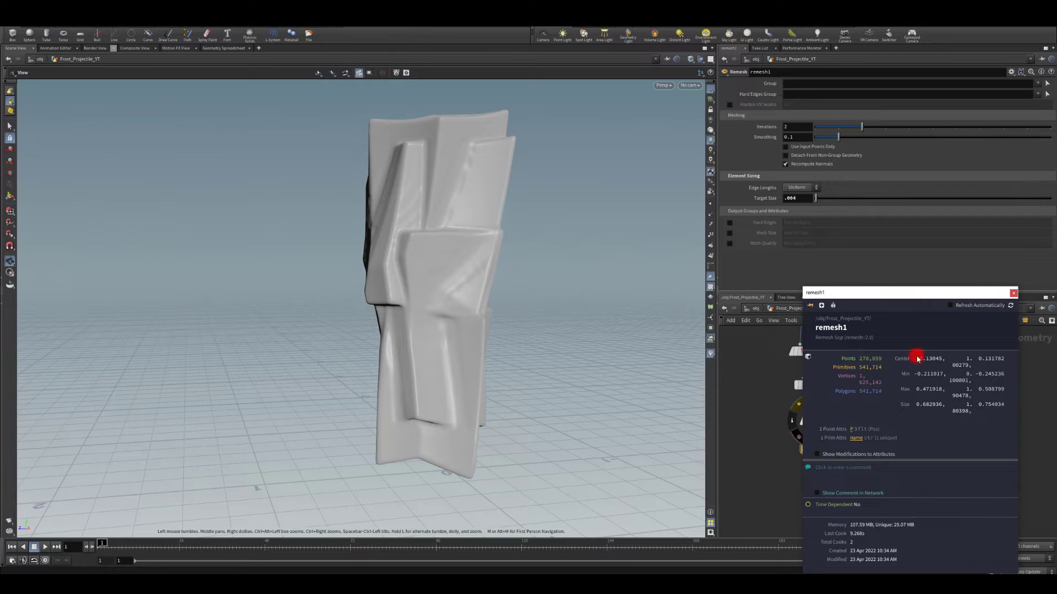
click(1012, 293)
Step: Add a PolyReduce node fed by the Remesh node
click(814, 458)
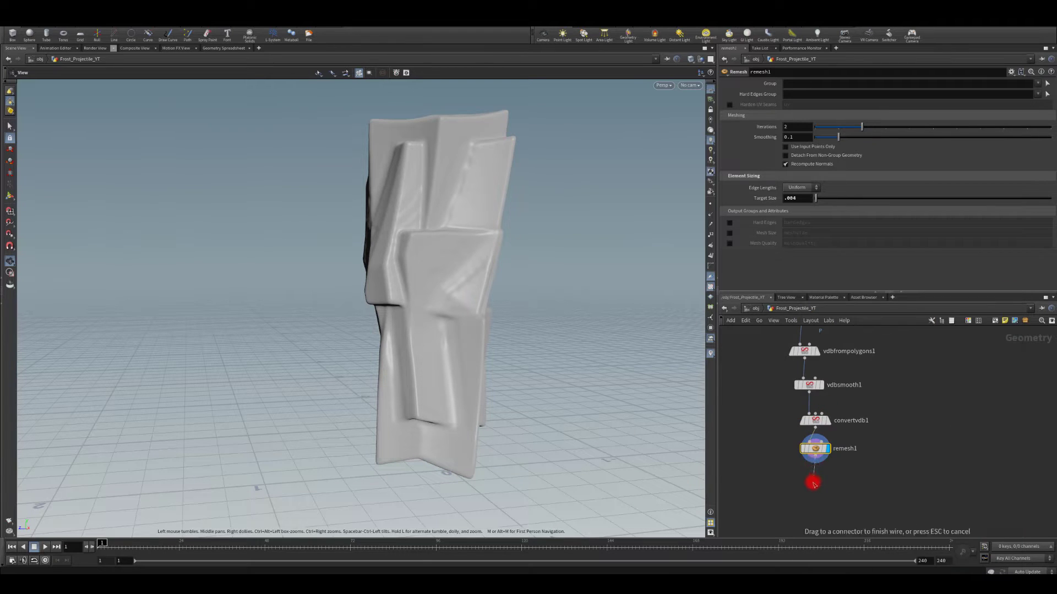
click(808, 476)
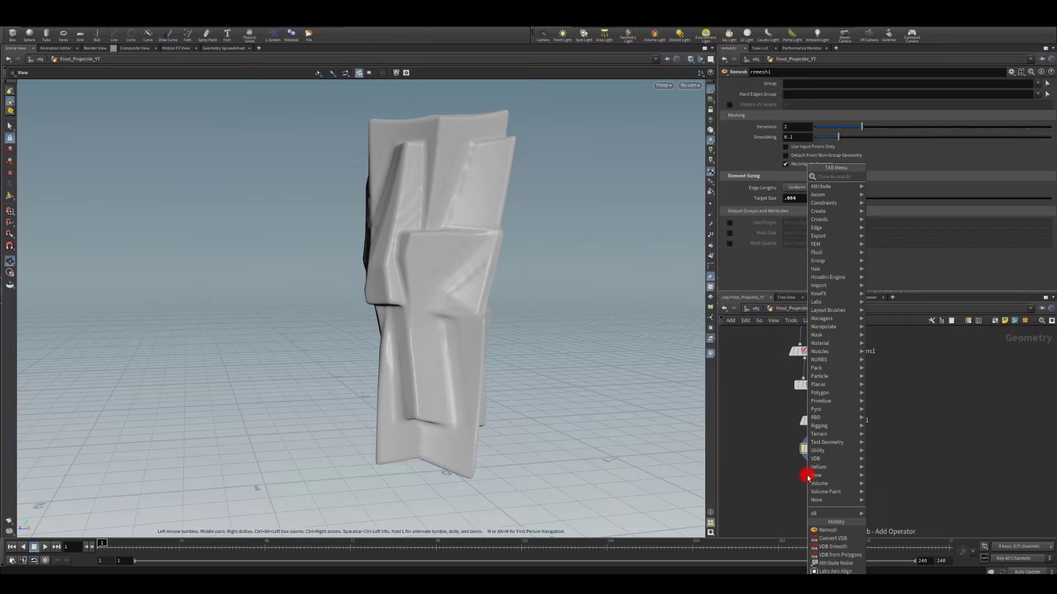
text(polyr)
key(Return)
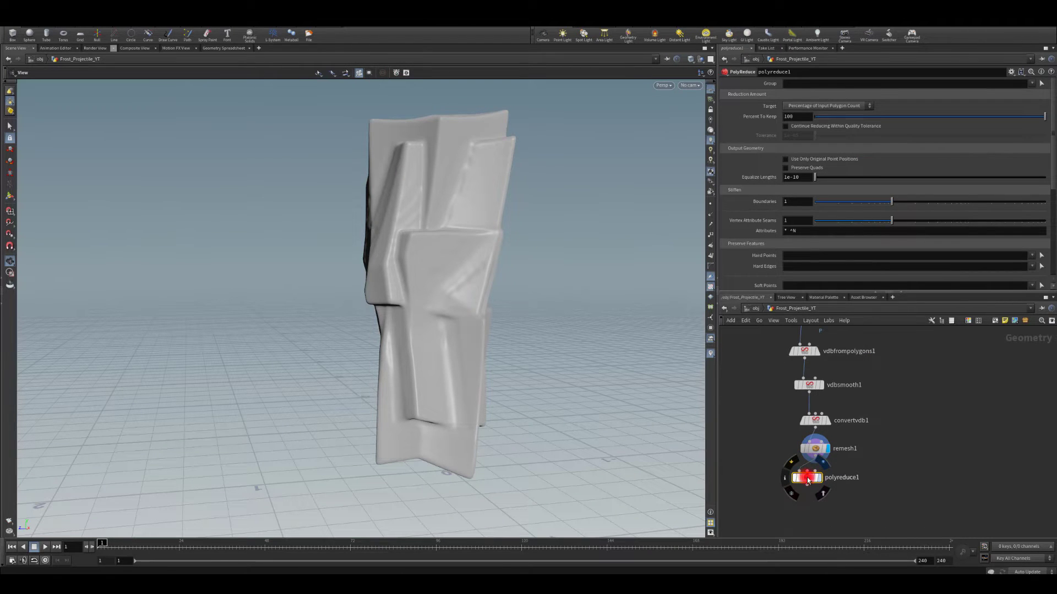
Step: Set the PolyReduce target to Output Polygon Count and align the node directly below Remesh, with its result displayed
click(833, 107)
click(813, 131)
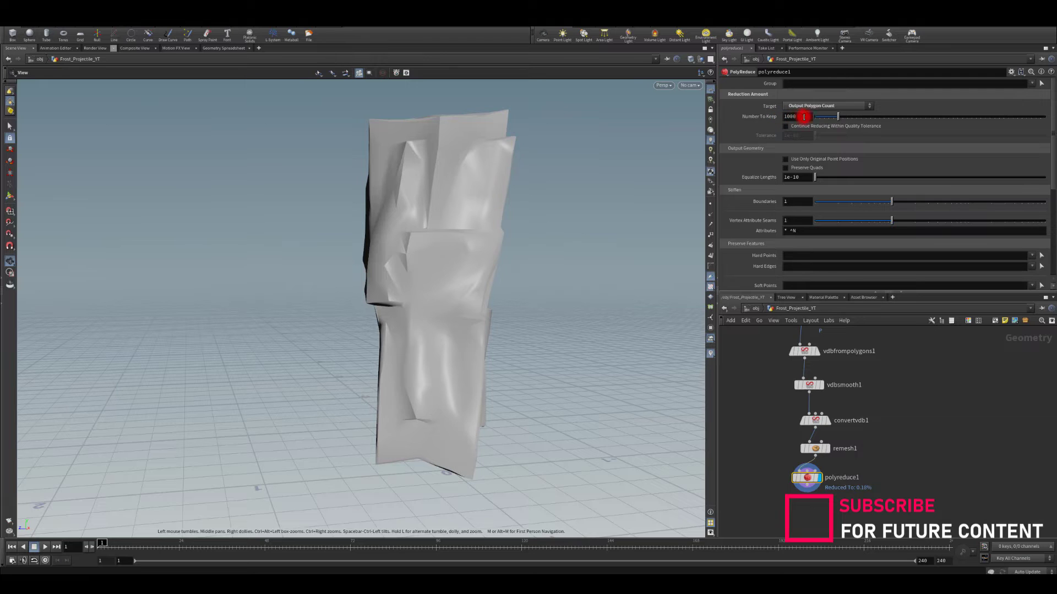
drag(297, 282, 541, 294)
middle_drag(762, 455, 781, 406)
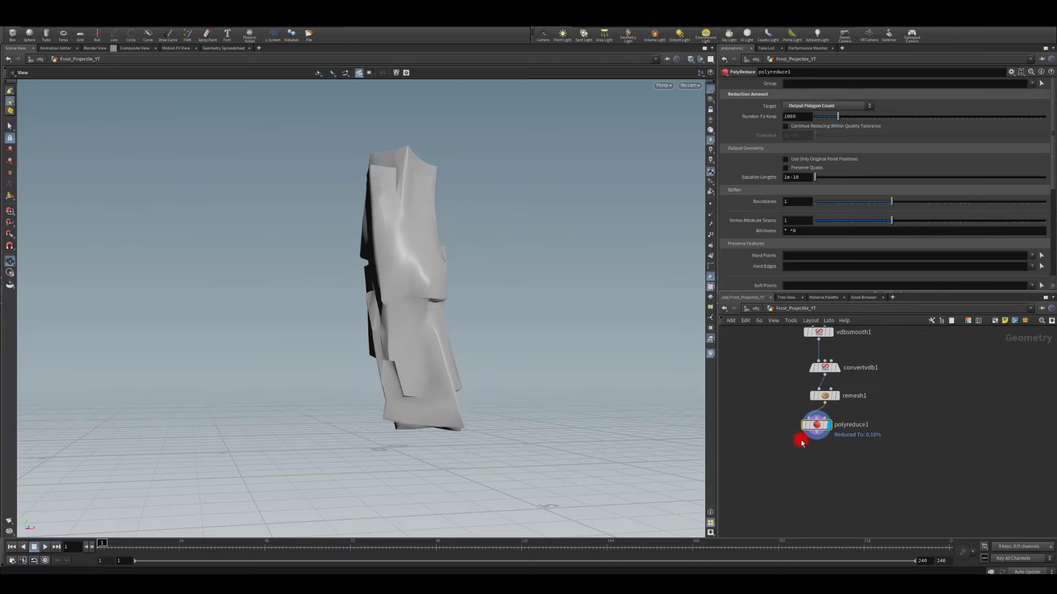
drag(813, 427, 821, 424)
Step: Add a Normal node fed by the PolyReduce node
click(825, 434)
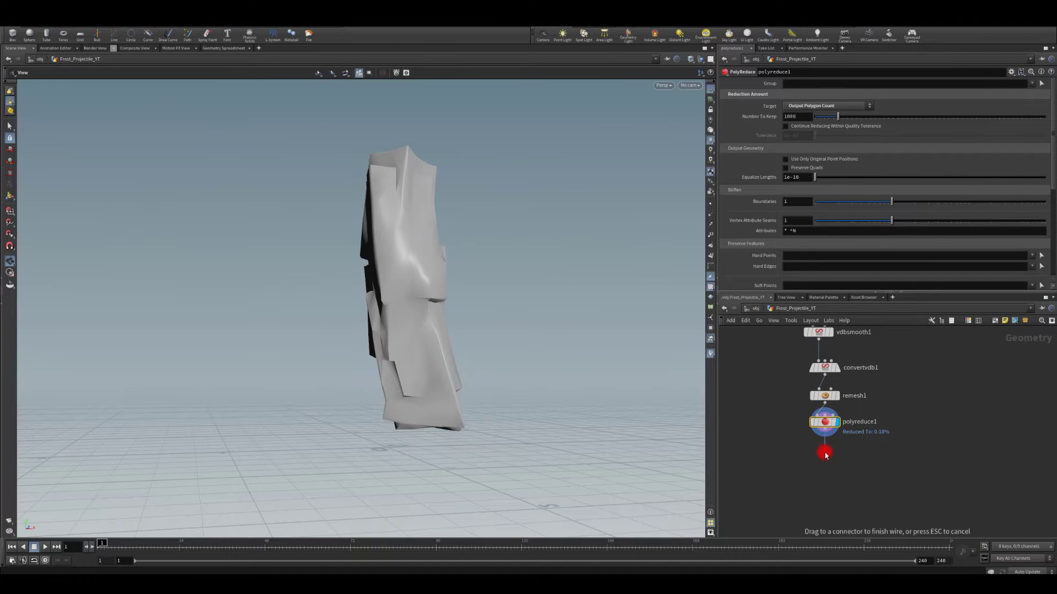
click(825, 454)
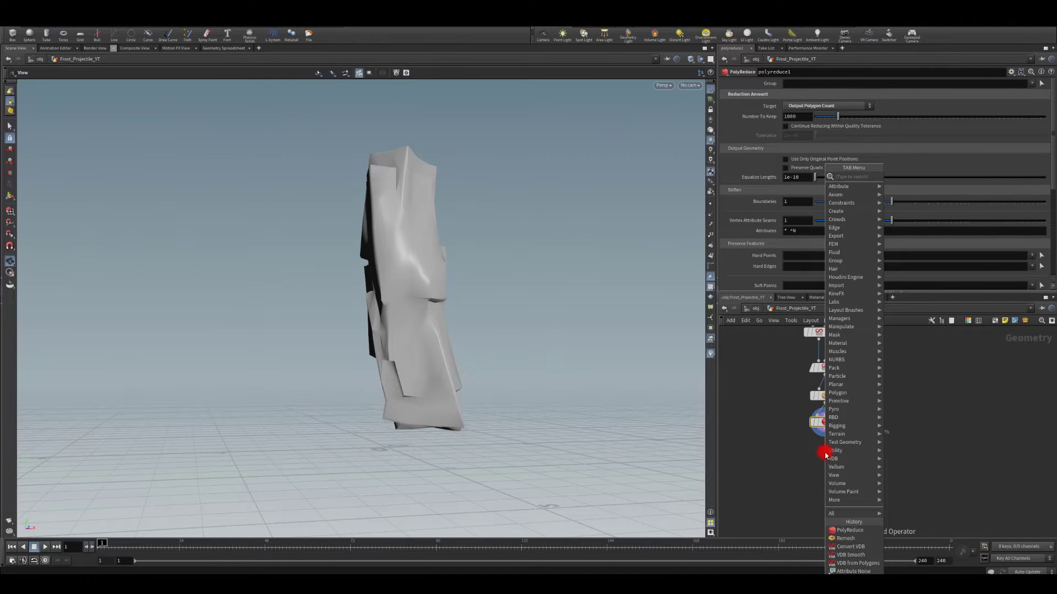
text(no)
key(Return)
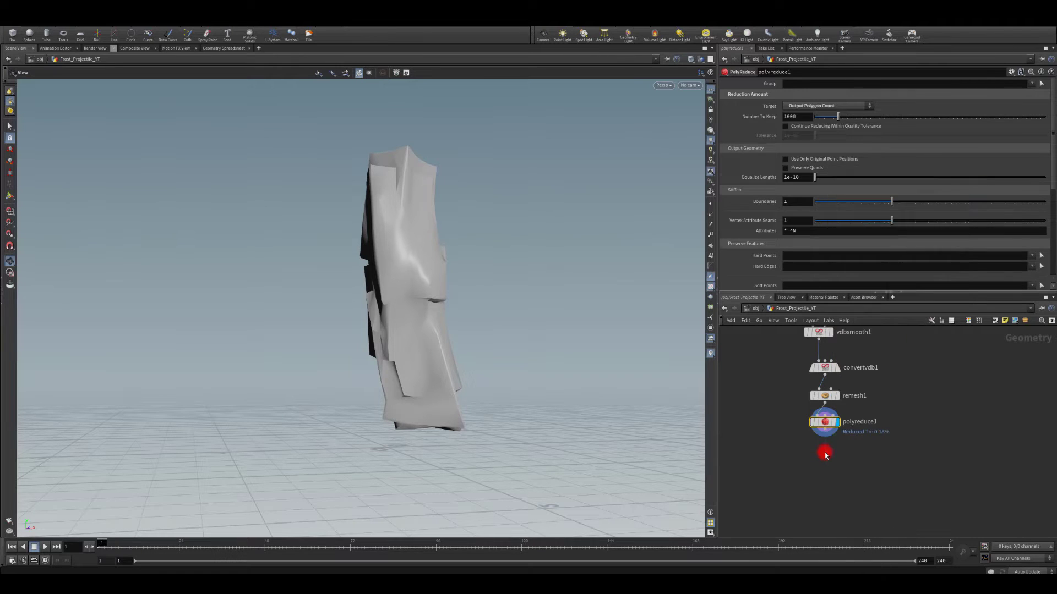
click(824, 452)
Step: Set the Normal node's cusp angle to 30 and display its result
click(787, 146)
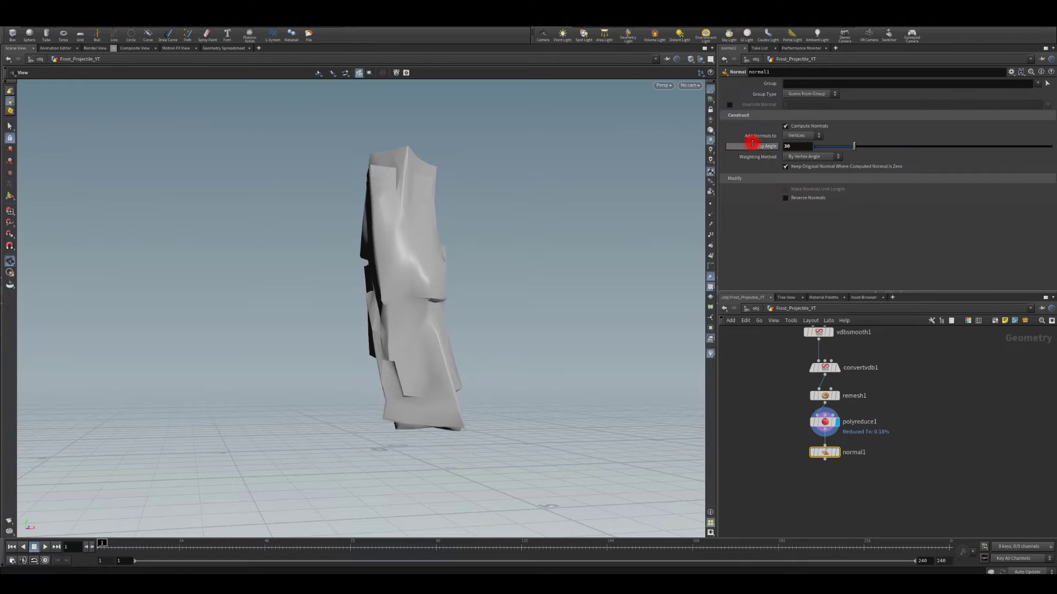
click(836, 452)
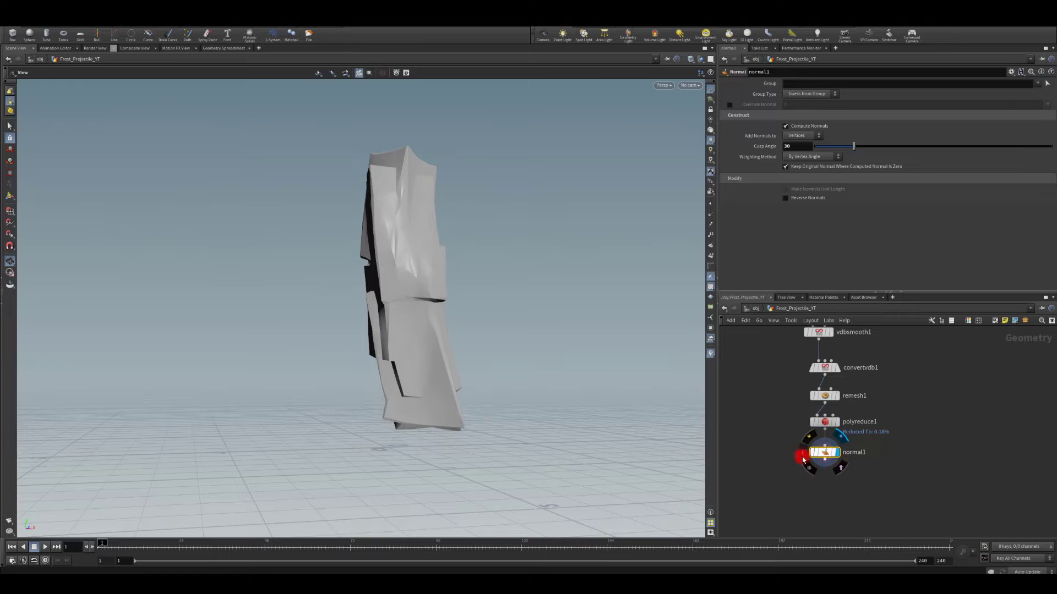
drag(369, 320, 484, 369)
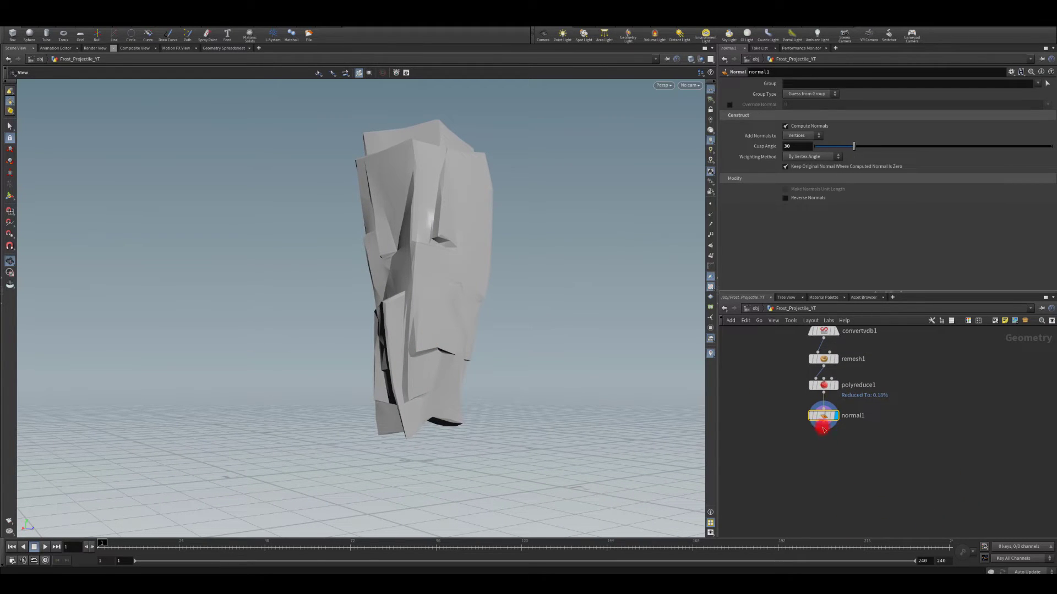
Step: Add a Linear Taper node fed by the Normal node and display its result
click(823, 431)
key(Tab)
text(taper)
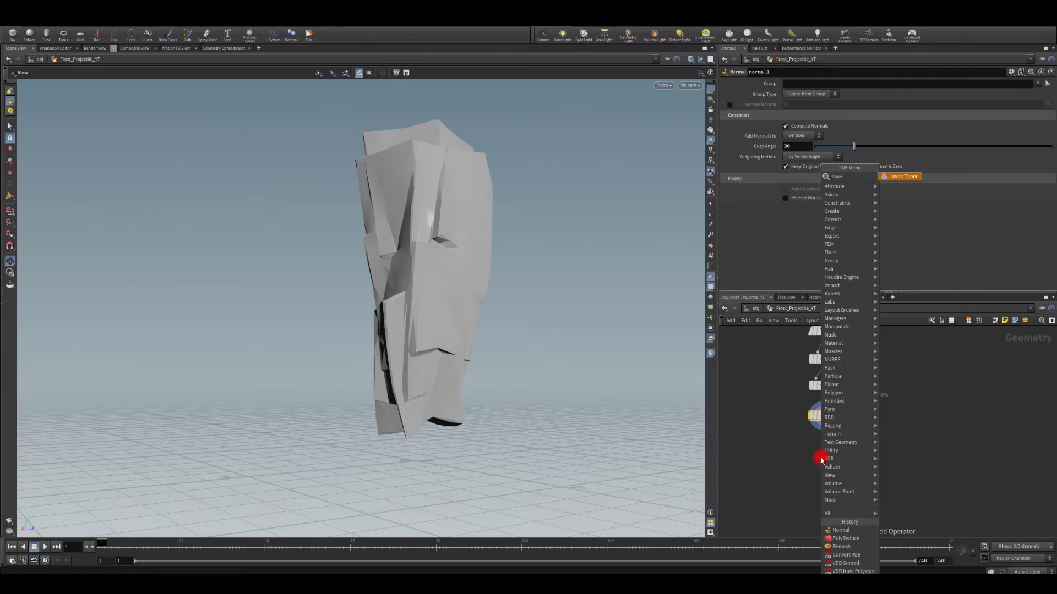
key(Return)
click(823, 458)
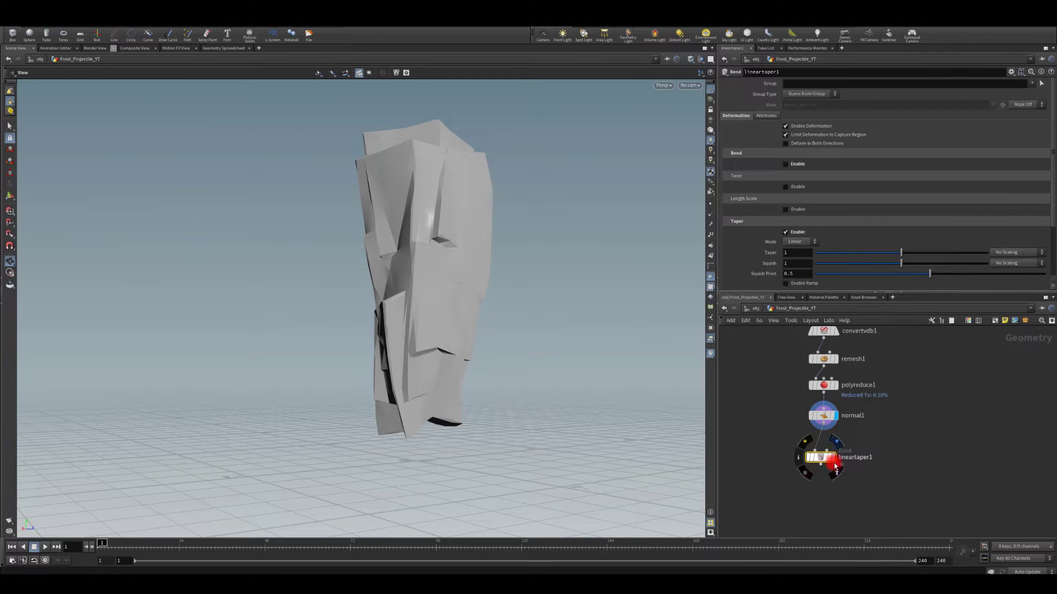
click(833, 460)
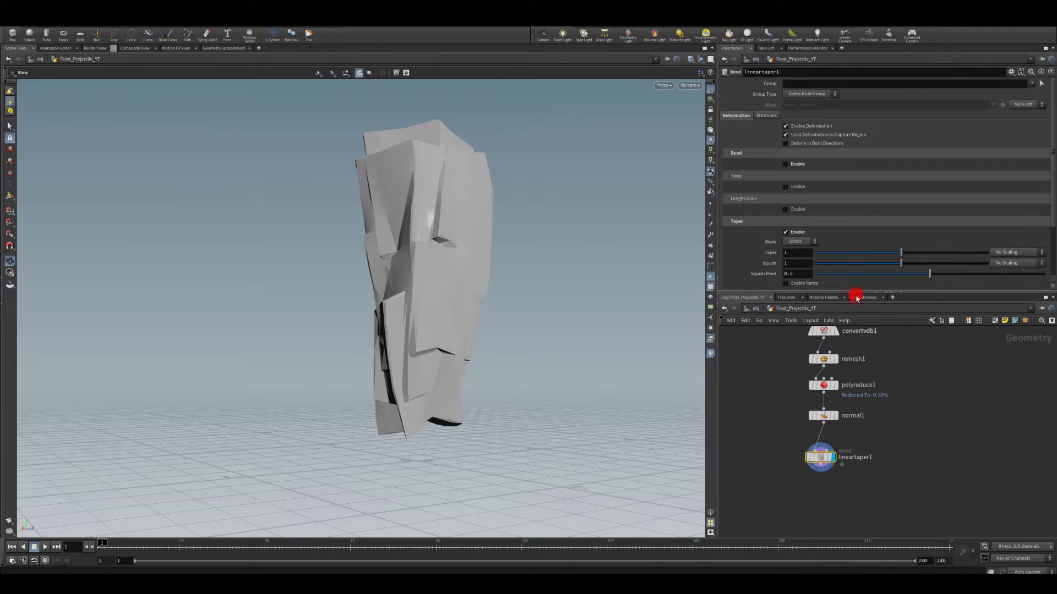
Step: Try a taper of 1.096 on the Linear Taper node and set its capture direction to 0, 1, 0
drag(863, 253, 910, 246)
drag(578, 265, 479, 267)
scroll(803, 253, down, 5)
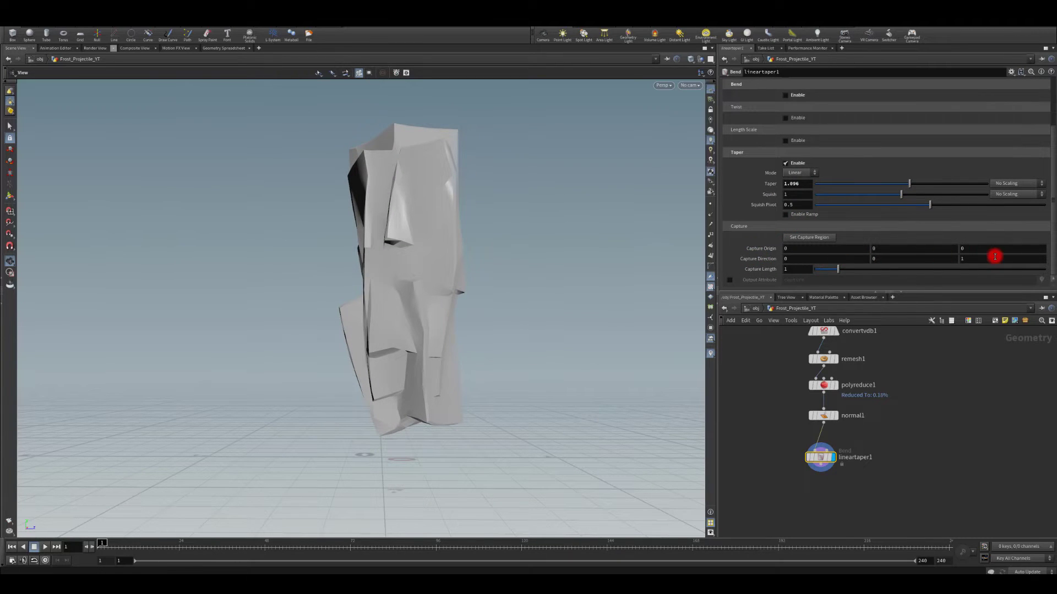
drag(991, 257, 803, 259)
text(01)
key(Return)
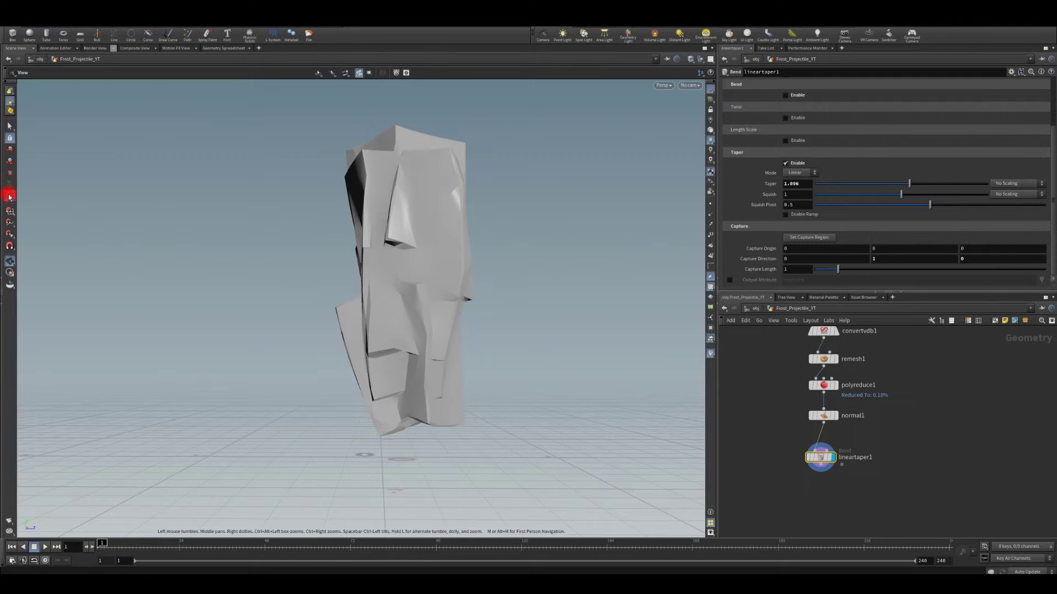
Step: Show the Linear Taper node's viewport handles and set its capture length to 1.74
click(10, 196)
click(348, 342)
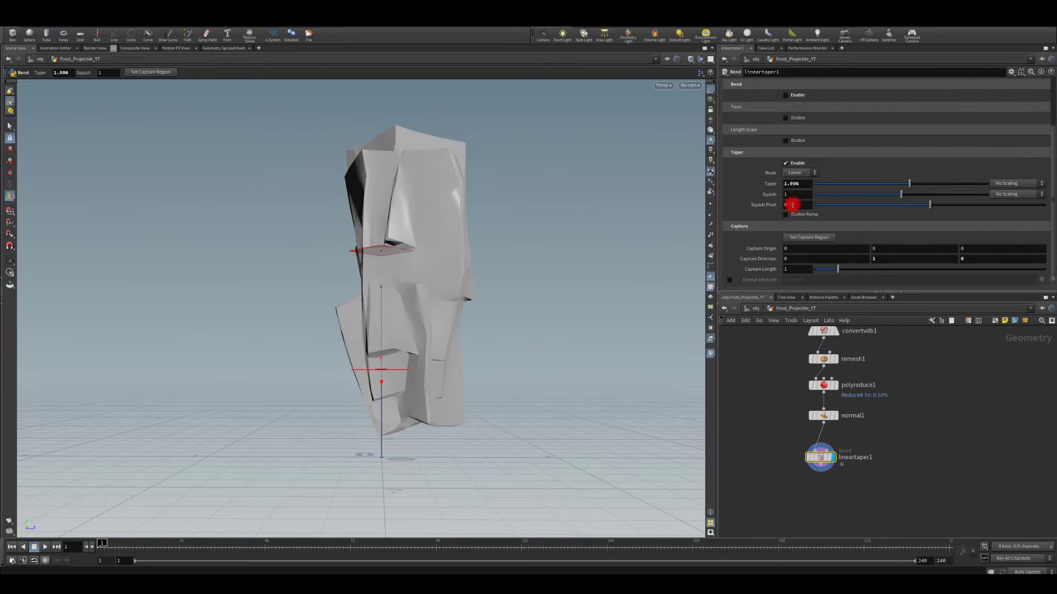
drag(836, 272, 857, 276)
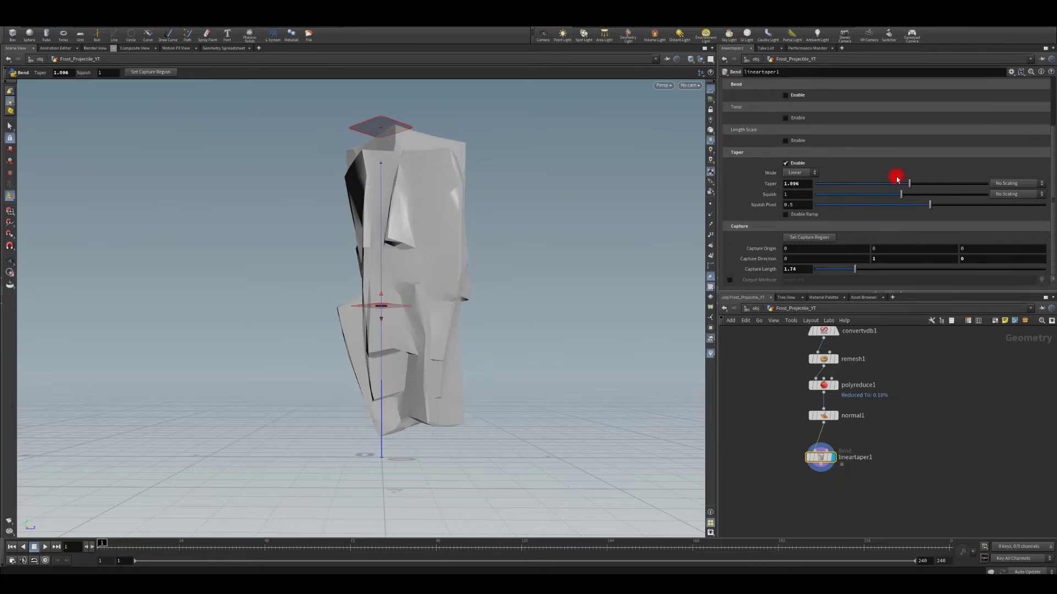
Step: Set the Linear Taper node's taper to 0.215 and squash to 1.426
drag(906, 184, 832, 184)
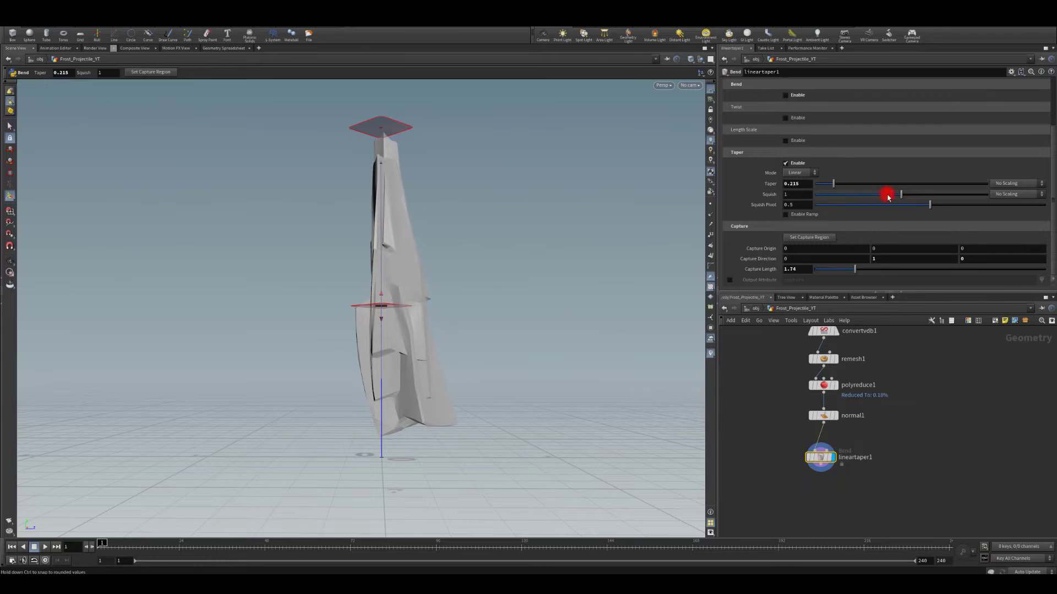
drag(901, 195, 938, 206)
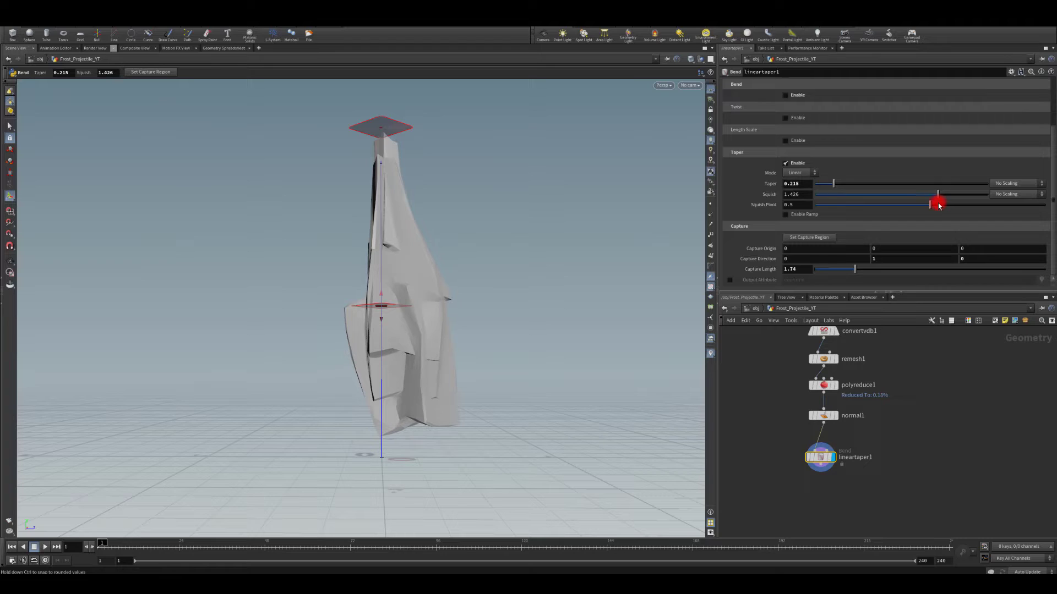
alt+drag(572, 243, 682, 232)
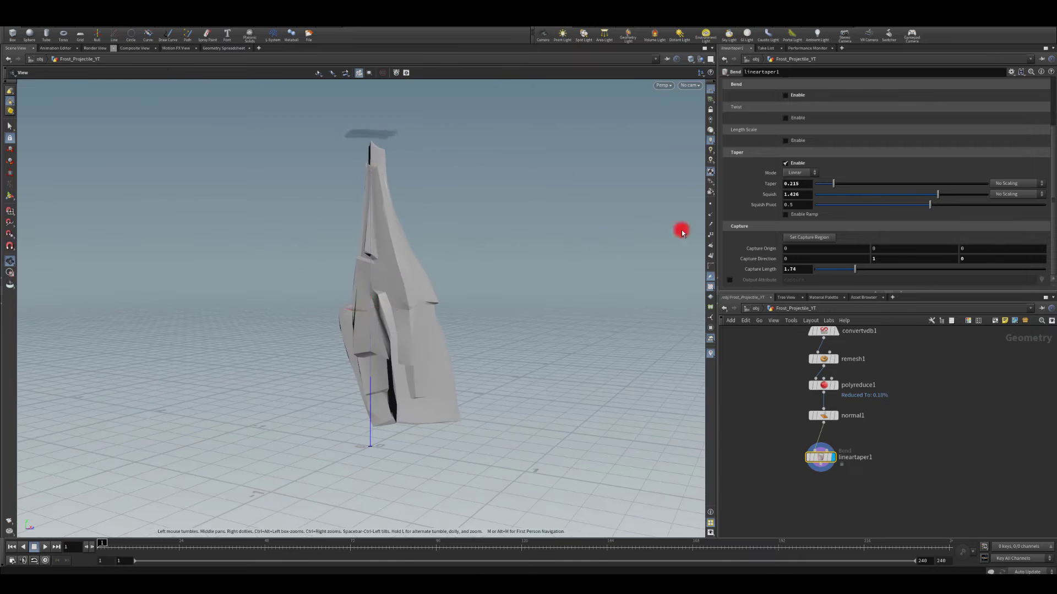
Step: Enable Twist on the Linear Taper node and set it to 180
click(786, 118)
drag(903, 130, 1009, 148)
drag(496, 204, 420, 305)
key(Return)
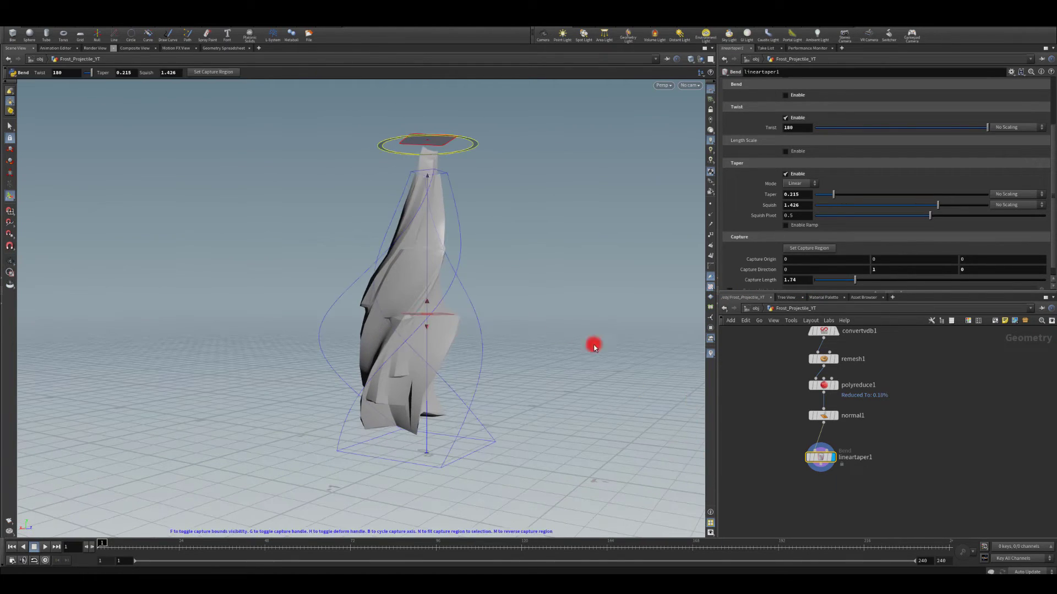
key(Escape)
drag(594, 345, 380, 222)
key(space)
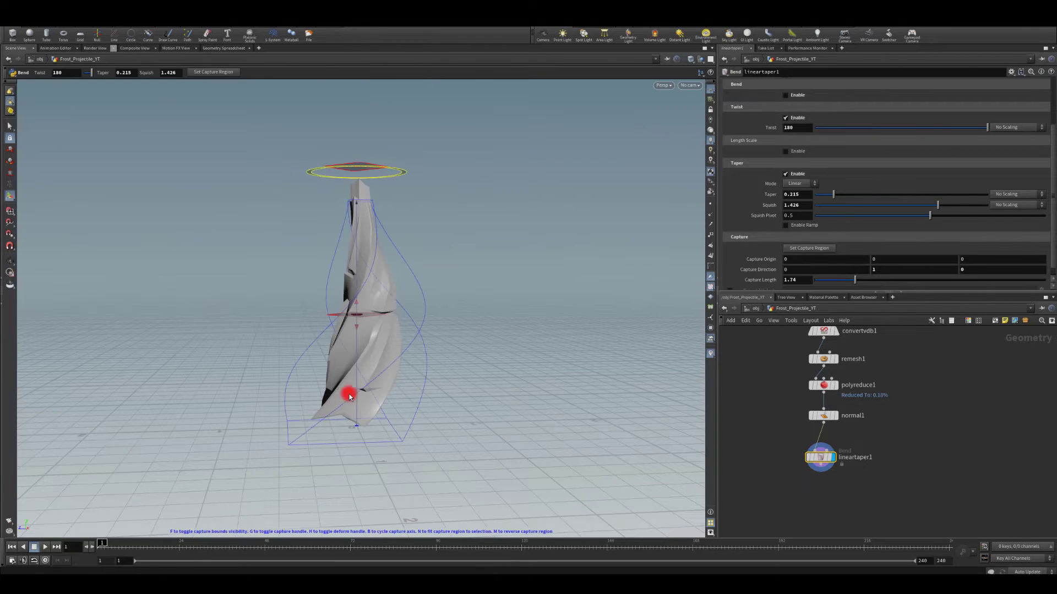
key(space)
drag(172, 240, 385, 219)
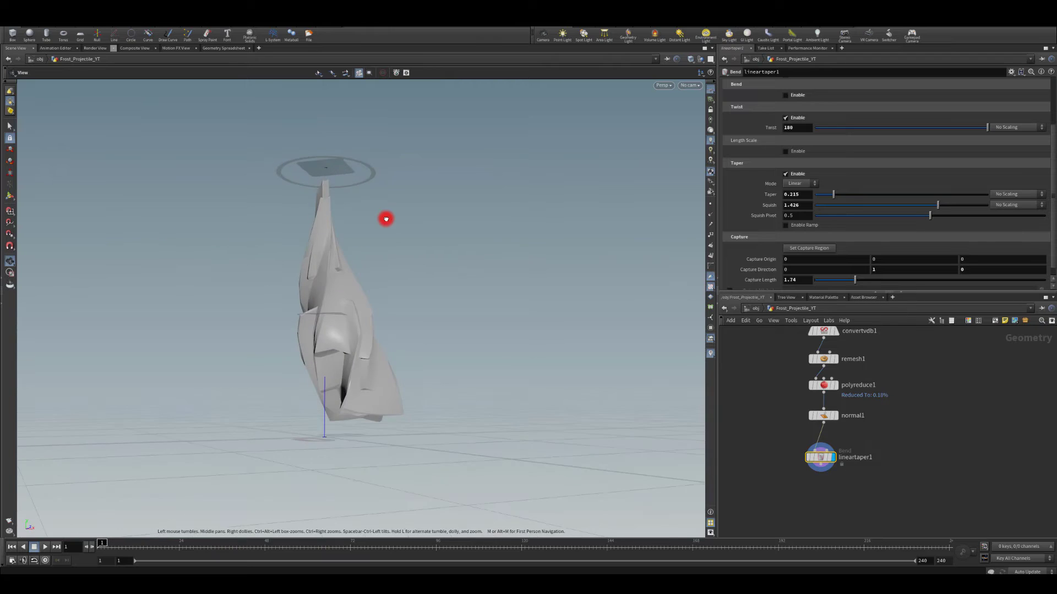
key(space)
drag(325, 375, 289, 394)
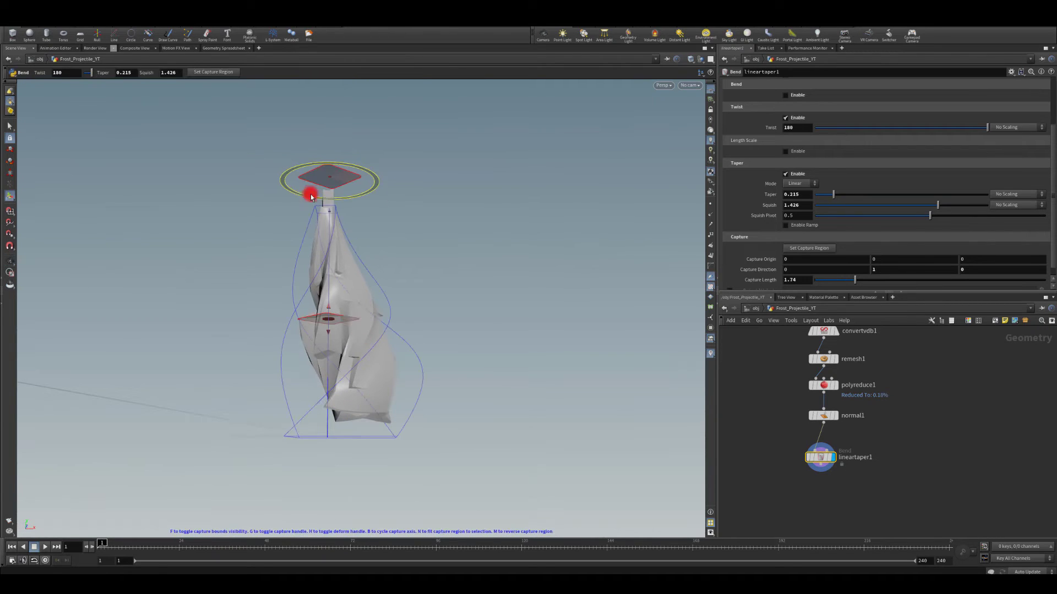
Step: Select the Attribute Noise node further up the network and display its result
middle_drag(934, 349, 902, 470)
middle_drag(847, 444, 847, 467)
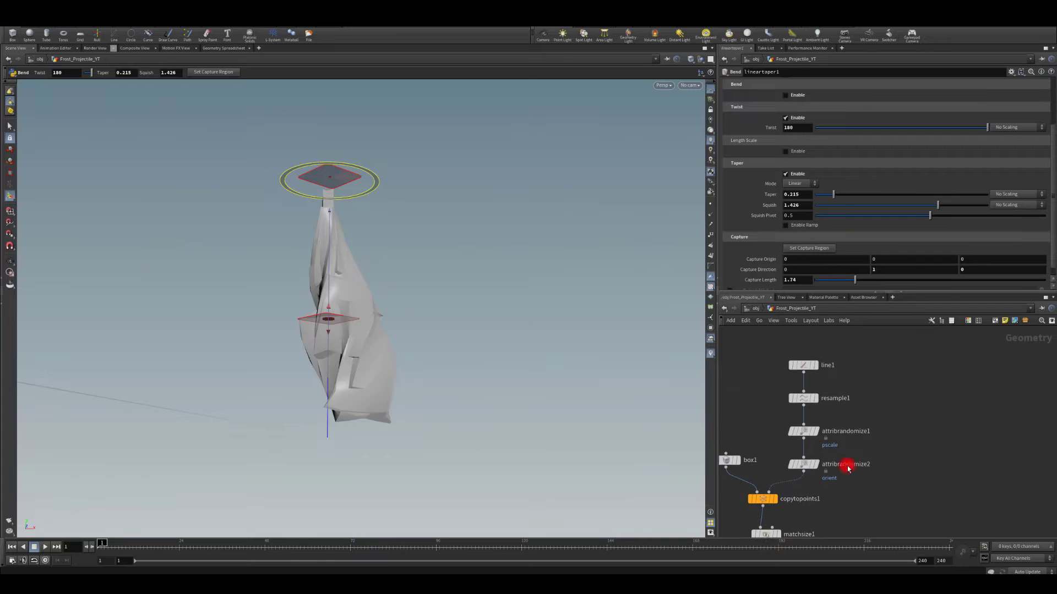
mouse_move(780, 415)
middle_down()
mouse_move(814, 358)
mouse_move(796, 417)
middle_up()
click(791, 459)
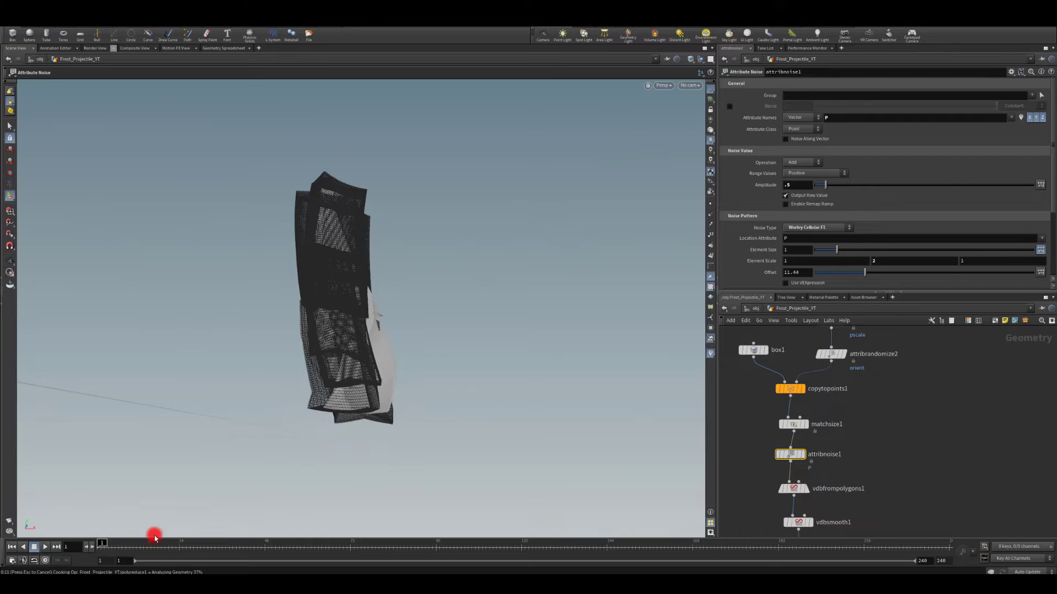
click(200, 534)
click(802, 456)
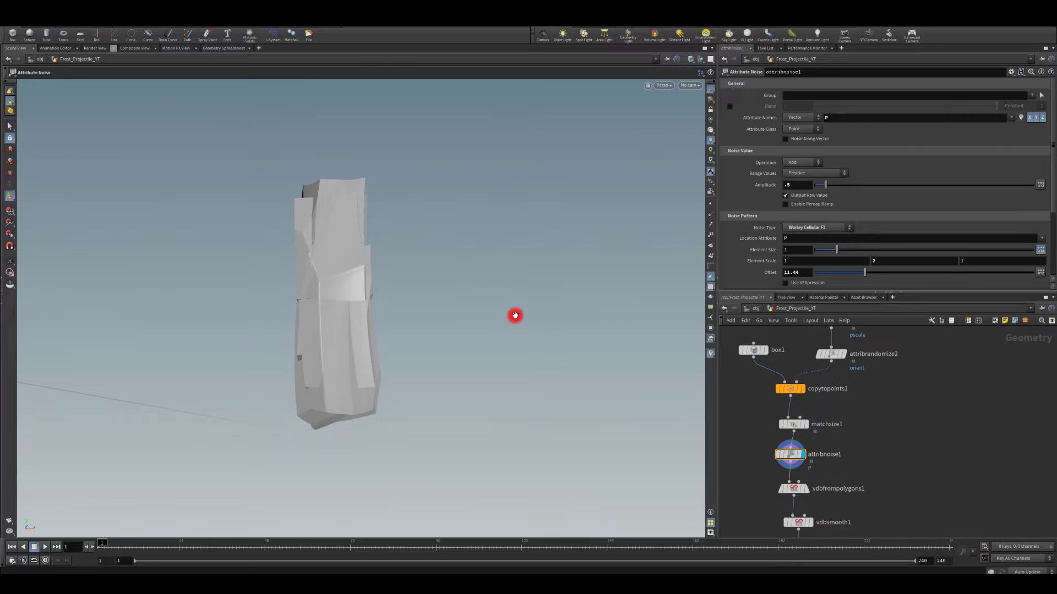
drag(516, 315, 538, 334)
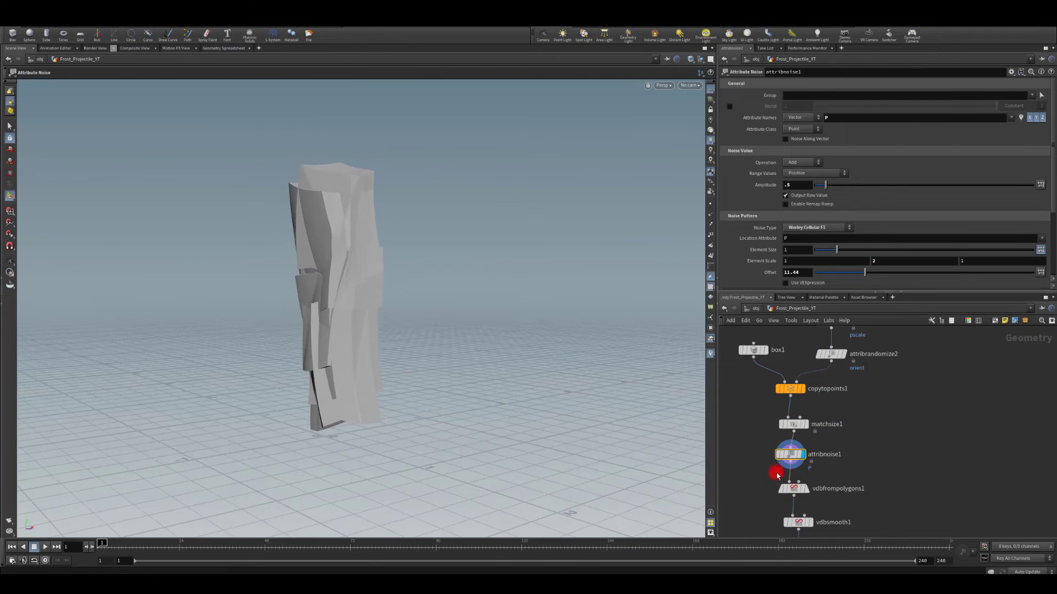
Step: Set the Attribute Noise element size to 0.35
click(795, 251)
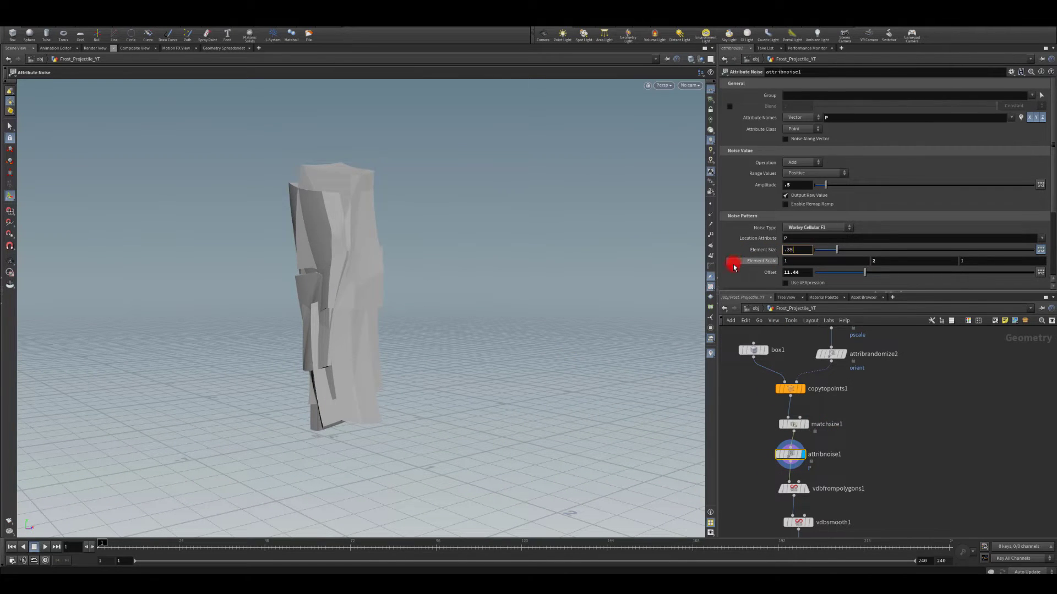
text(.35)
key(Return)
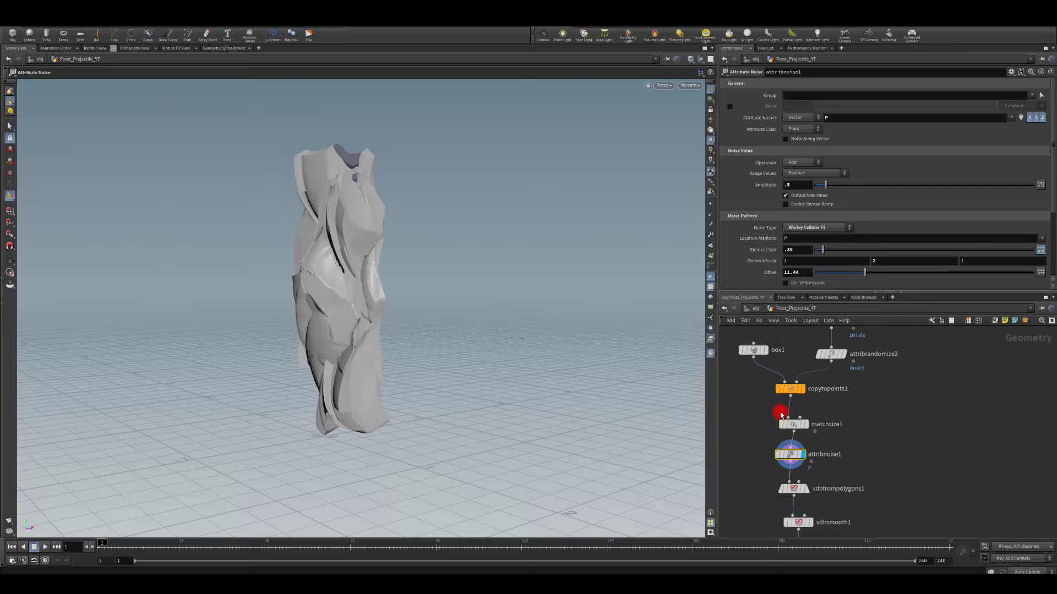
Step: Set the Attribute Noise Y element scale to 3 and the element size to 0.5
drag(428, 315, 534, 319)
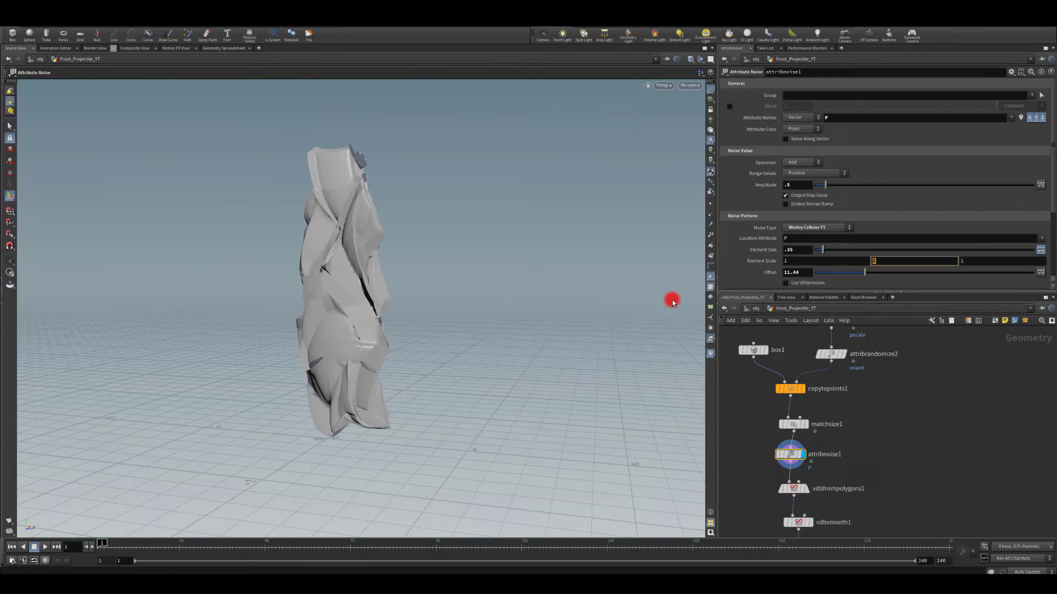
drag(156, 383, 444, 365)
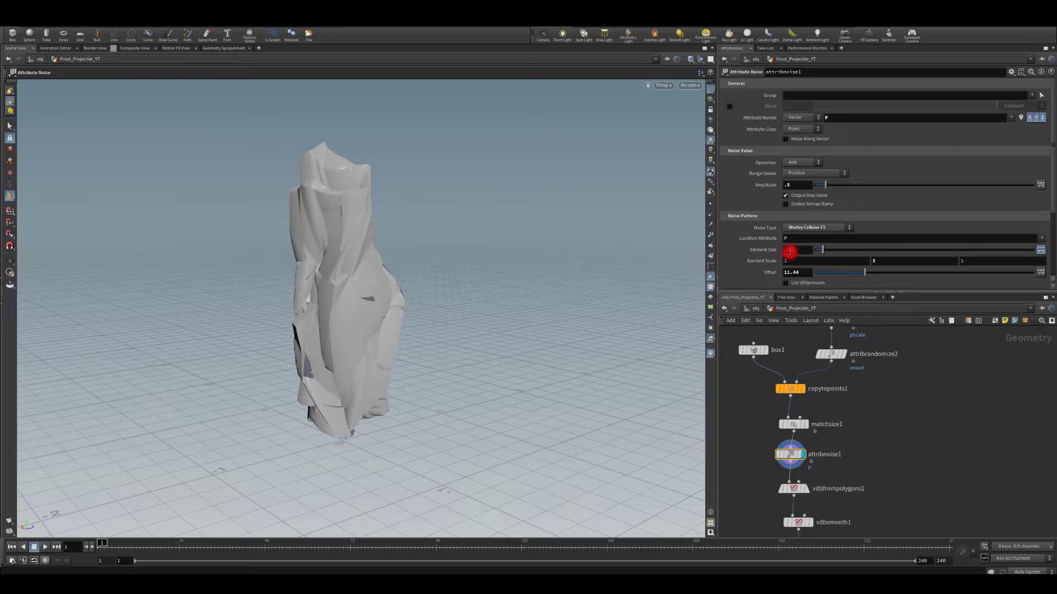
drag(691, 262, 468, 374)
Step: Display and select the Linear Taper node, and examine the twisted, tapered mesh from several sides
middle_drag(881, 434, 838, 330)
mouse_move(817, 467)
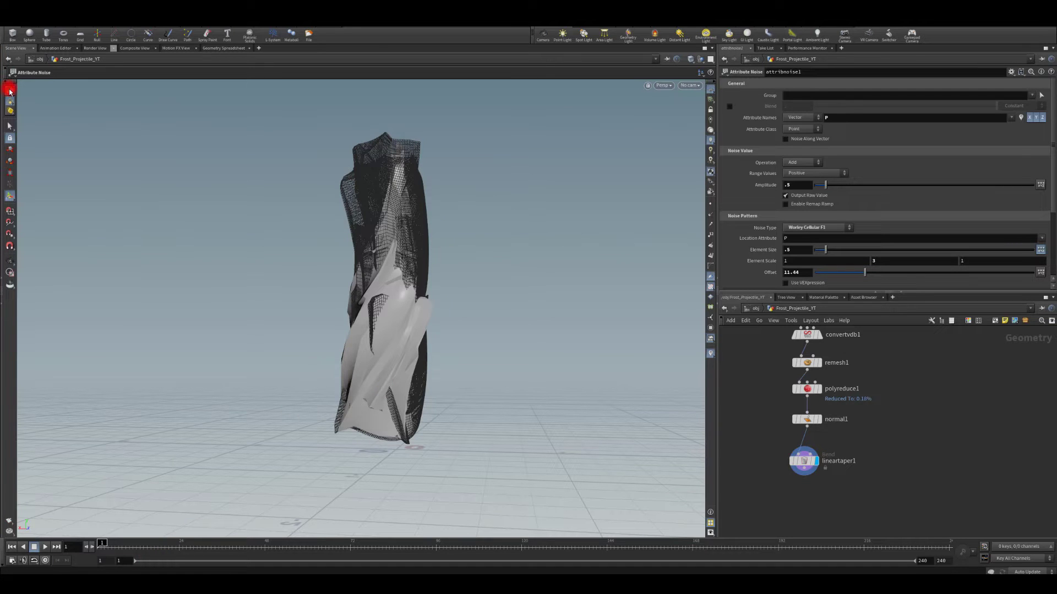
drag(818, 480, 819, 482)
alt+drag(529, 366, 378, 337)
key(Return)
key(Escape)
drag(340, 397, 431, 410)
key(Return)
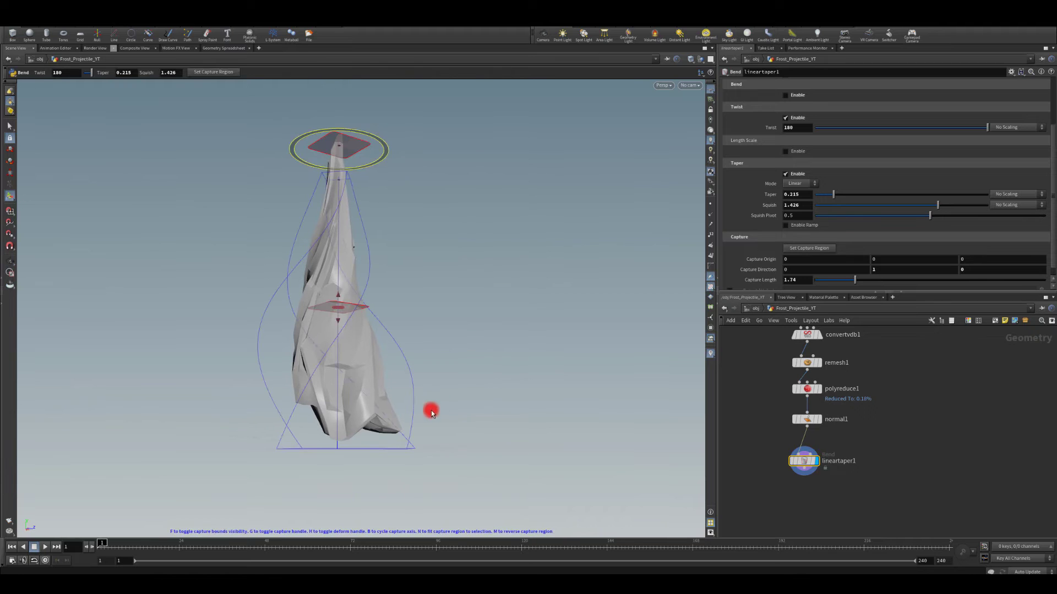
Step: Add a Sphere node in the empty network area beside the Normal and Linear Taper nodes
drag(366, 425, 334, 338)
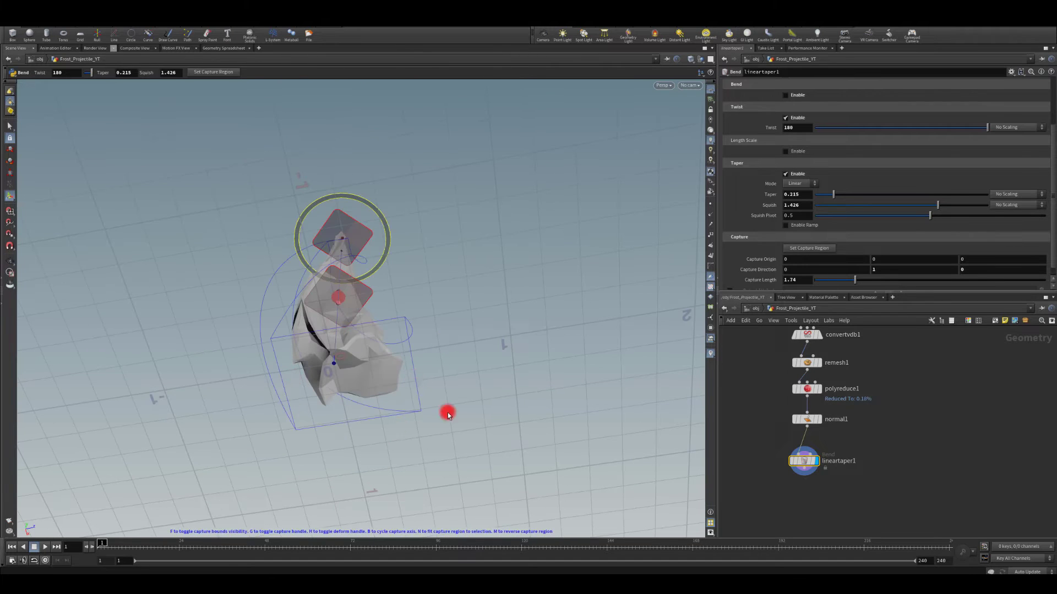
drag(447, 412, 503, 372)
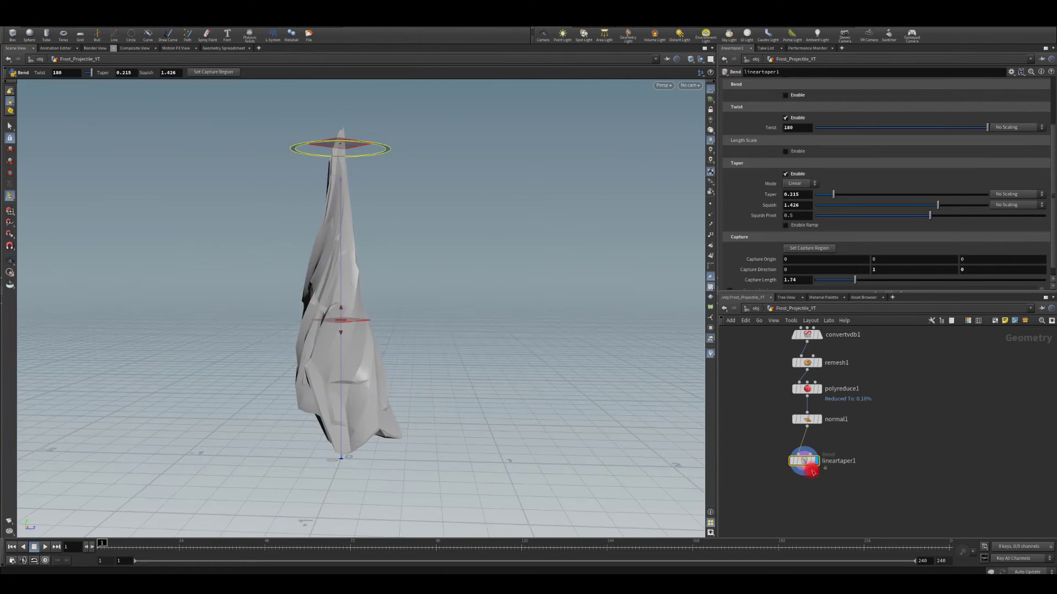
middle_drag(863, 464, 1012, 433)
middle_drag(866, 393, 802, 425)
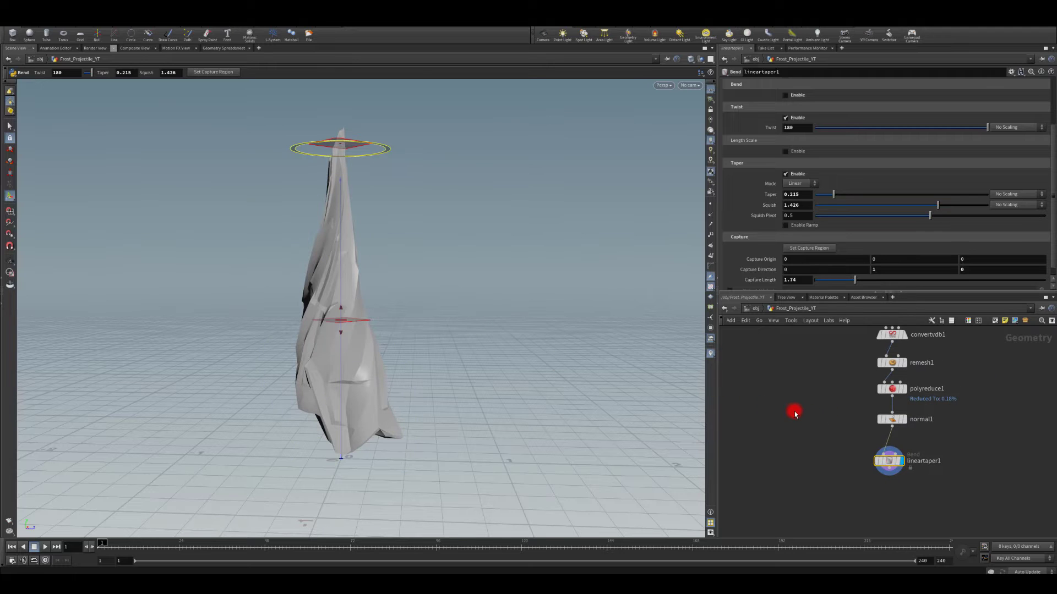
key(Tab)
text(sphere)
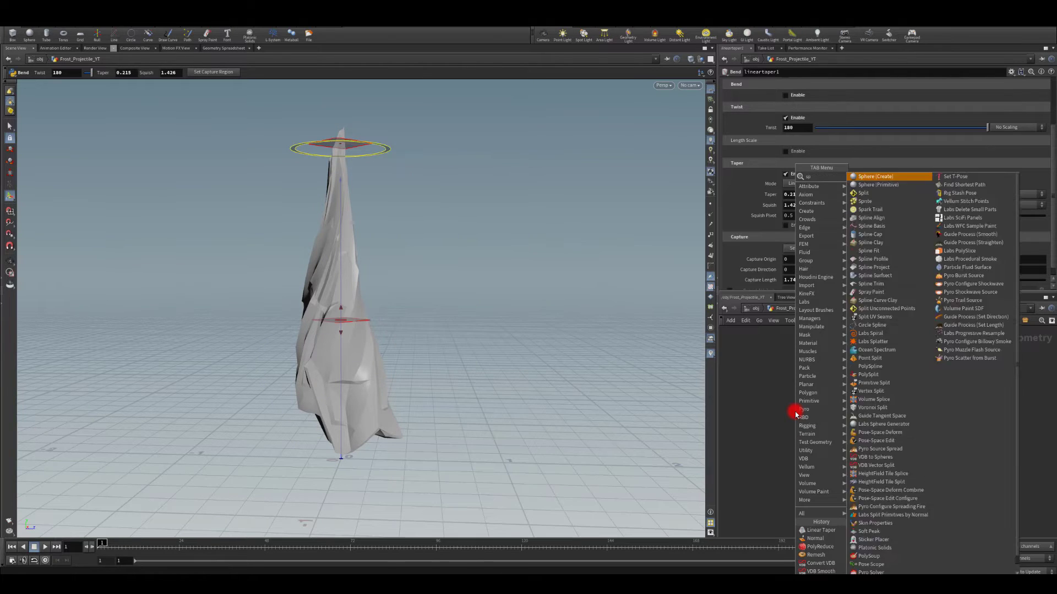
key(Return)
click(796, 414)
Step: Set the sphere's primitive type to Polygon and its frequency to 30
click(785, 165)
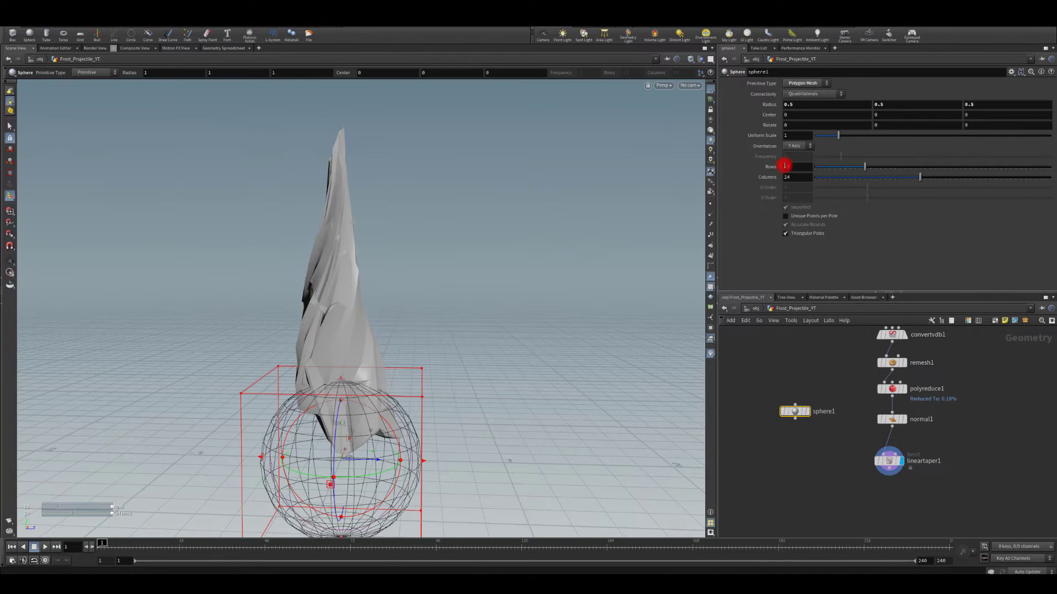
click(805, 83)
click(798, 95)
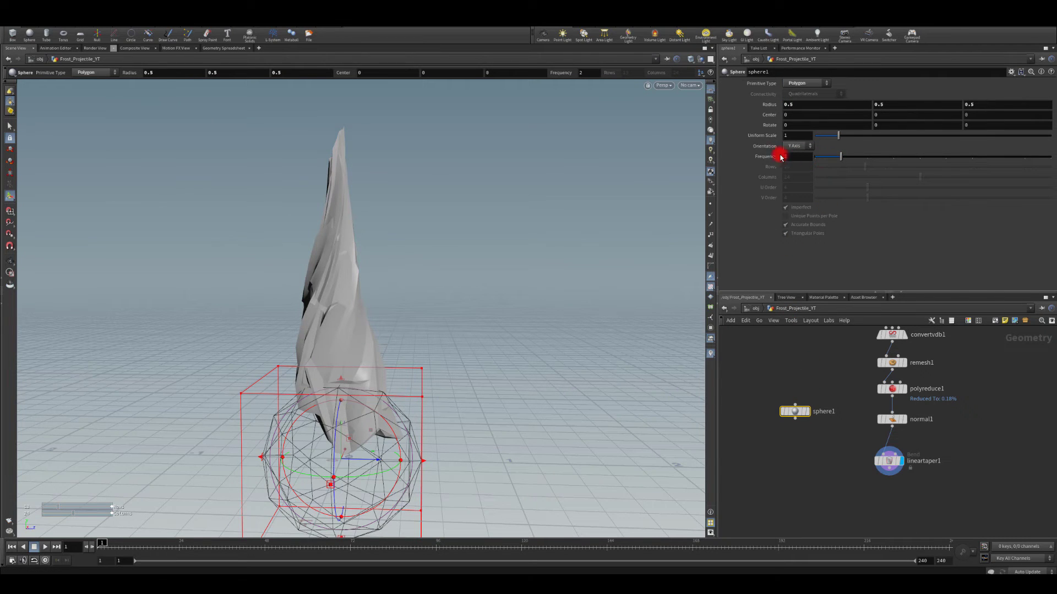
text(30)
click(727, 312)
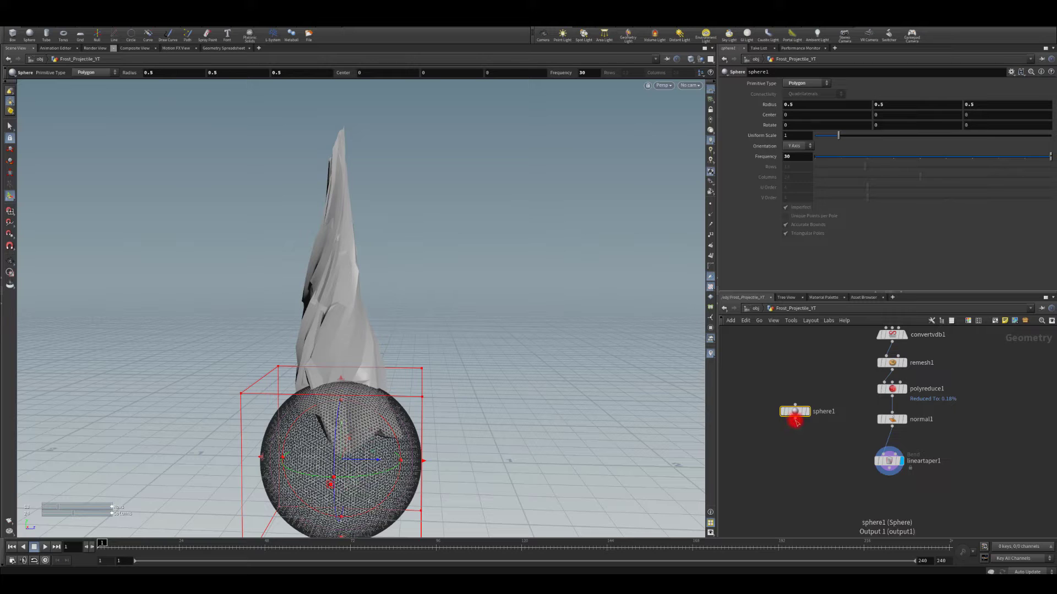
Step: Append a Mountain node to the sphere and display its result
key(Tab)
text(mo)
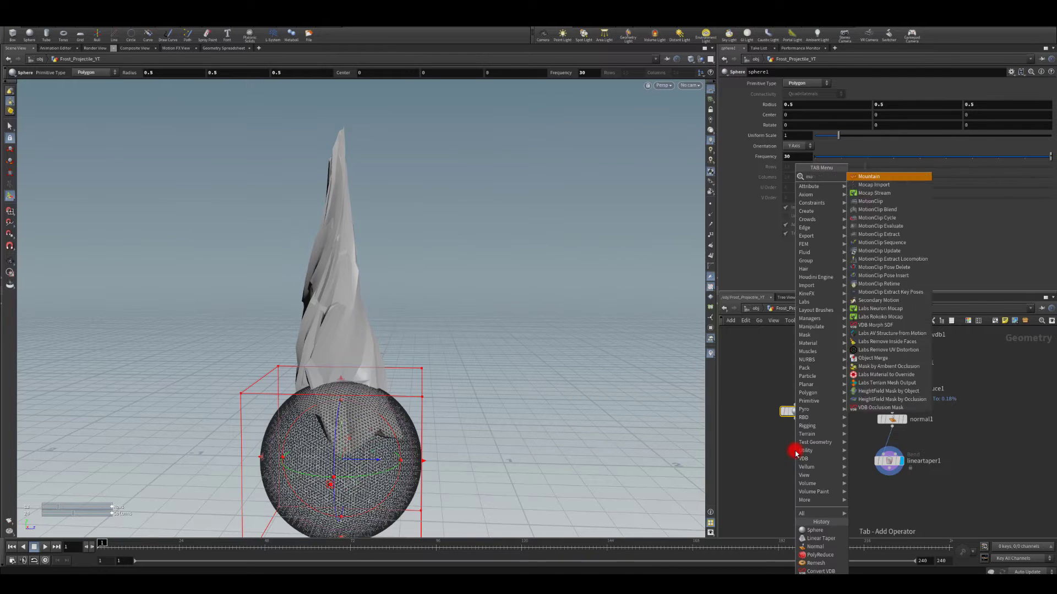
key(Return)
click(796, 452)
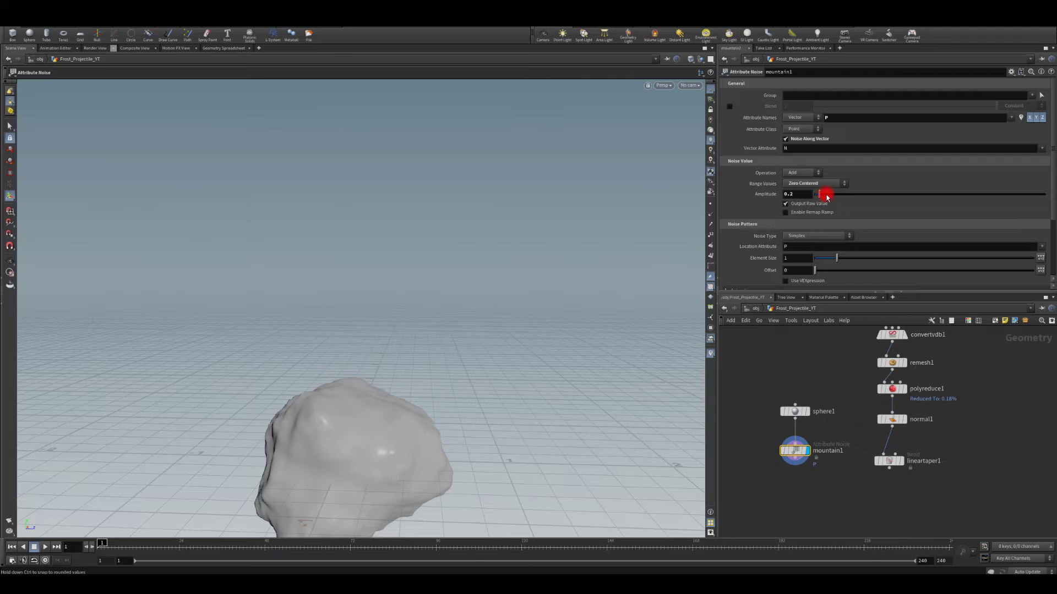
Step: Set the Mountain noise to amplitude 1.45, Positive range values and element size 0.2
drag(827, 197, 848, 195)
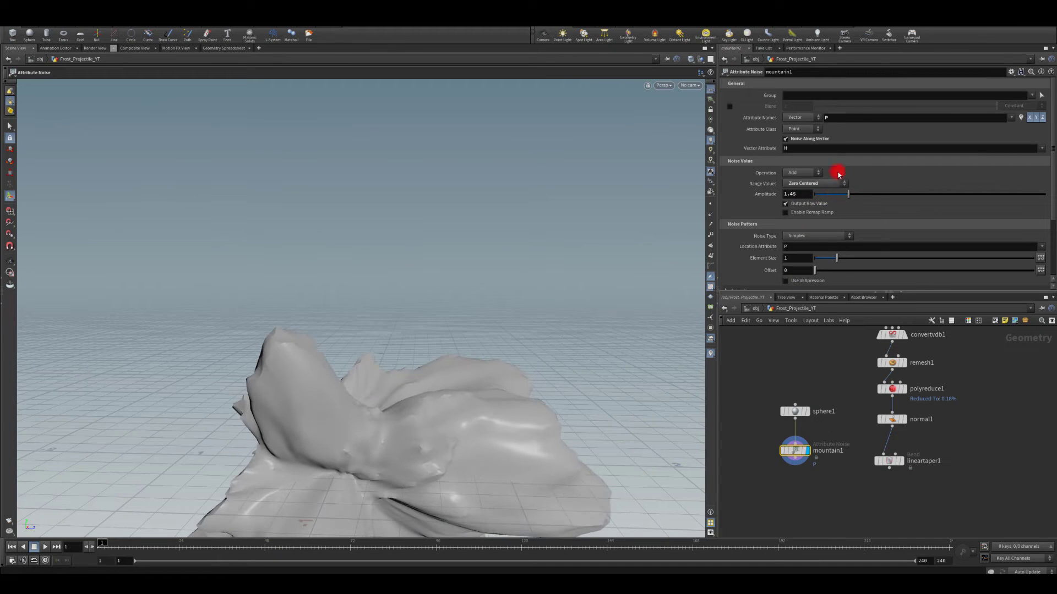
click(794, 184)
click(796, 192)
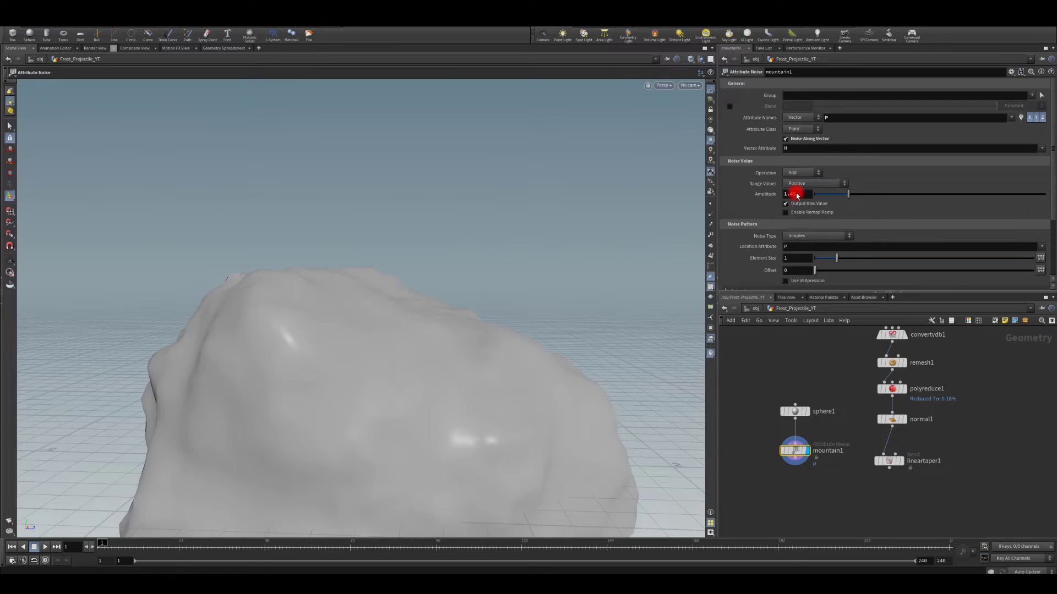
text(.2)
key(Return)
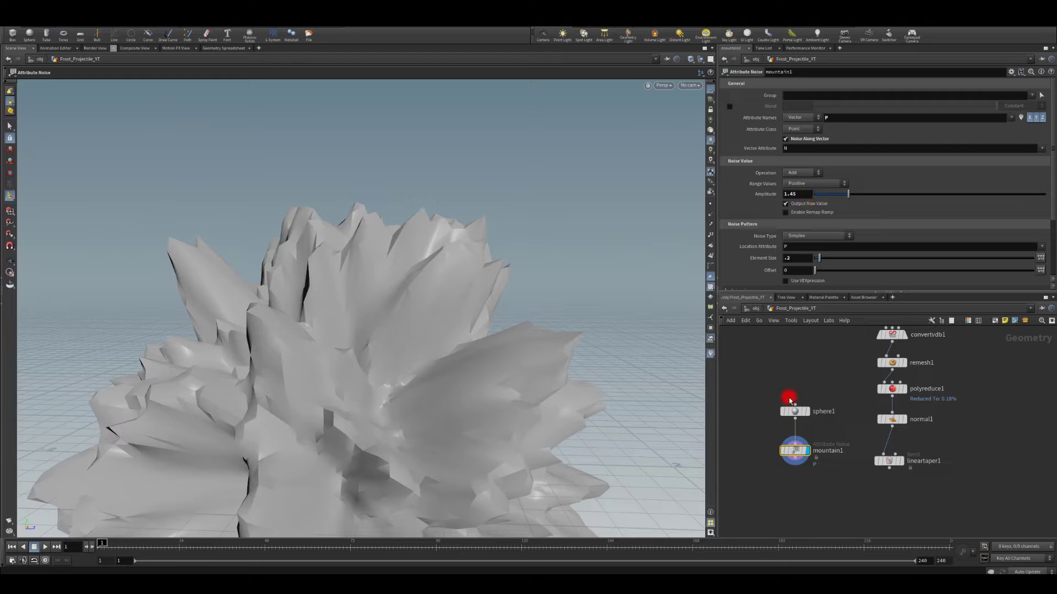
Step: Append a Transform node after the Mountain node
mouse_move(798, 413)
drag(526, 300, 474, 306)
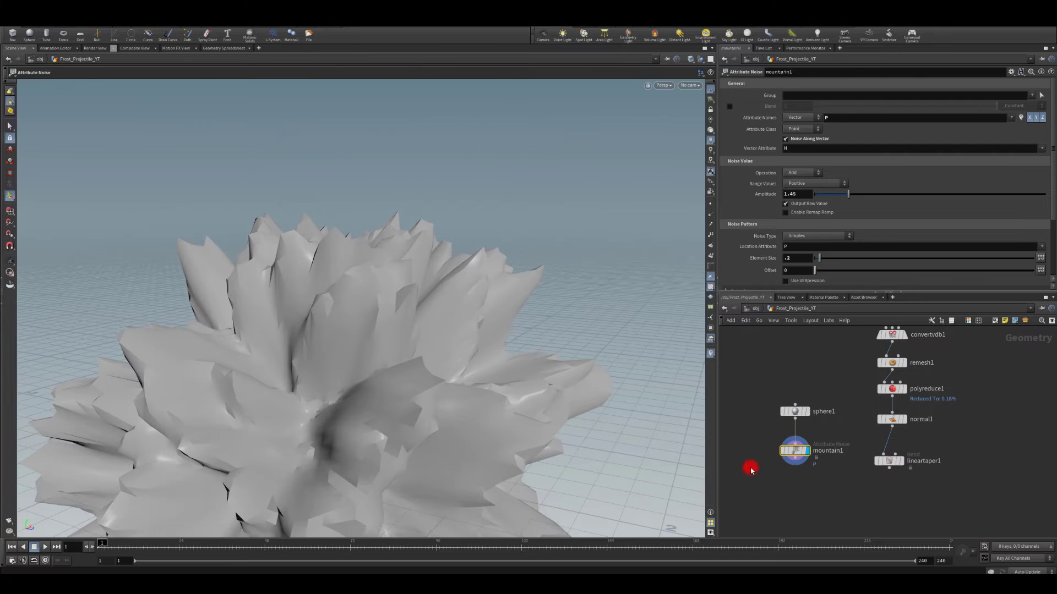
key(Tab)
text(tr)
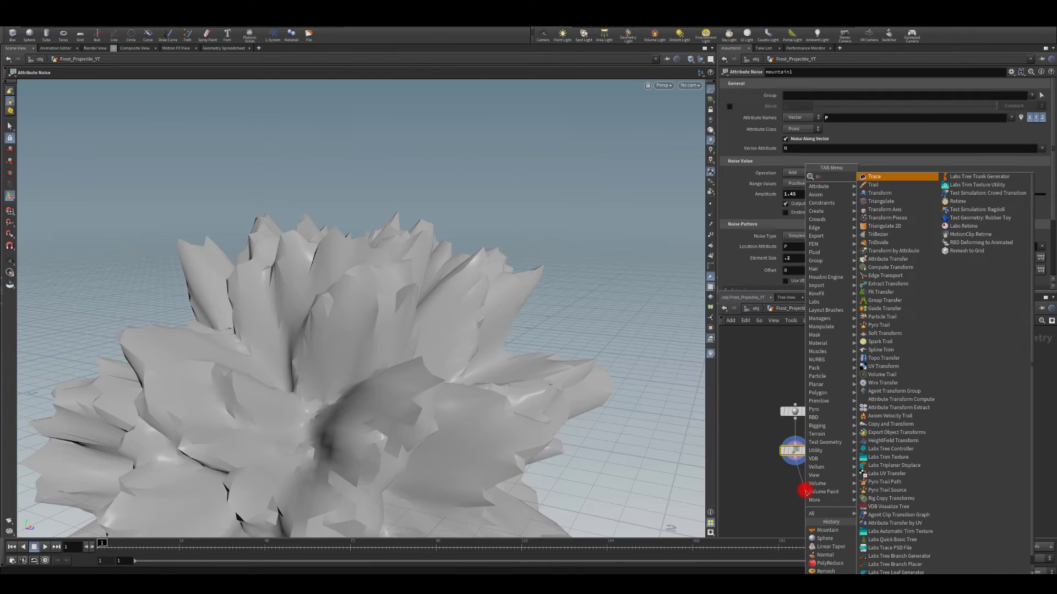
key(Down)
key(Down)
key(Down)
key(Up)
key(Return)
click(805, 491)
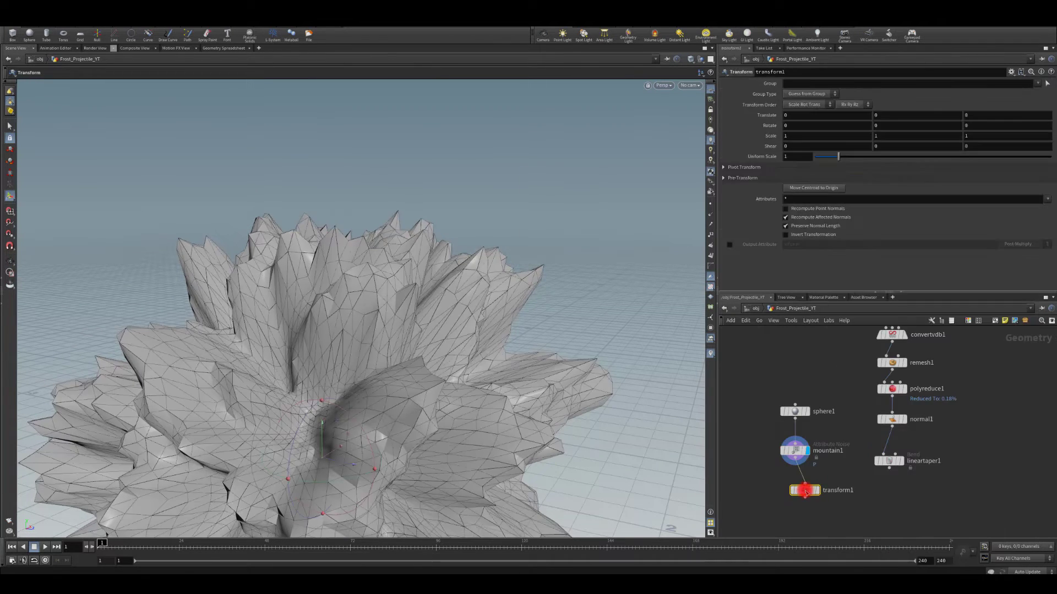
Step: Add a displayed Boolean node with the Transform output as its first input and the Linear Taper output as its second
key(Tab)
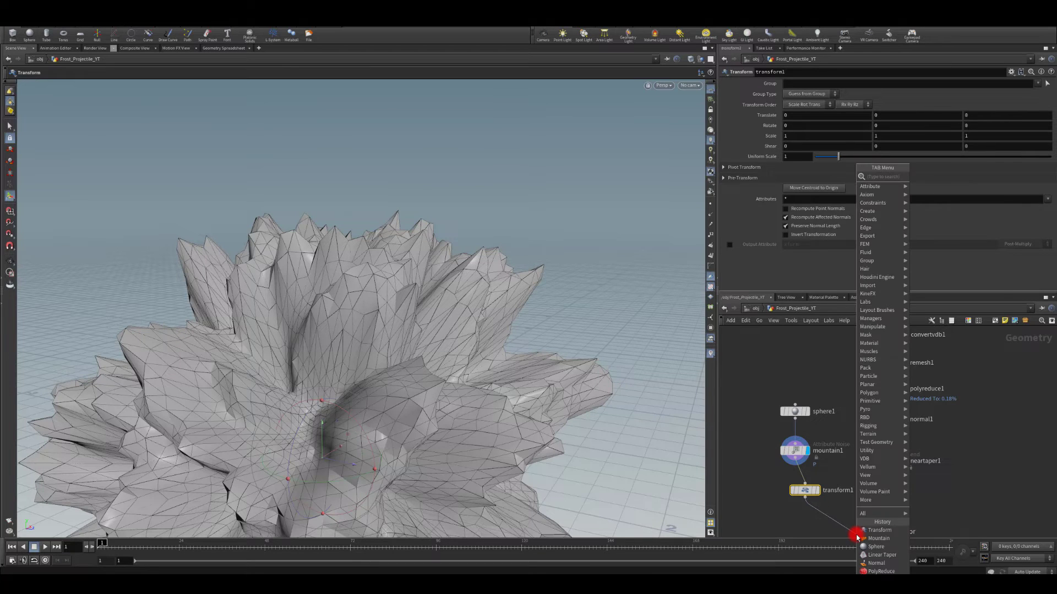
text(boie)
key(BackSpace)
key(BackSpace)
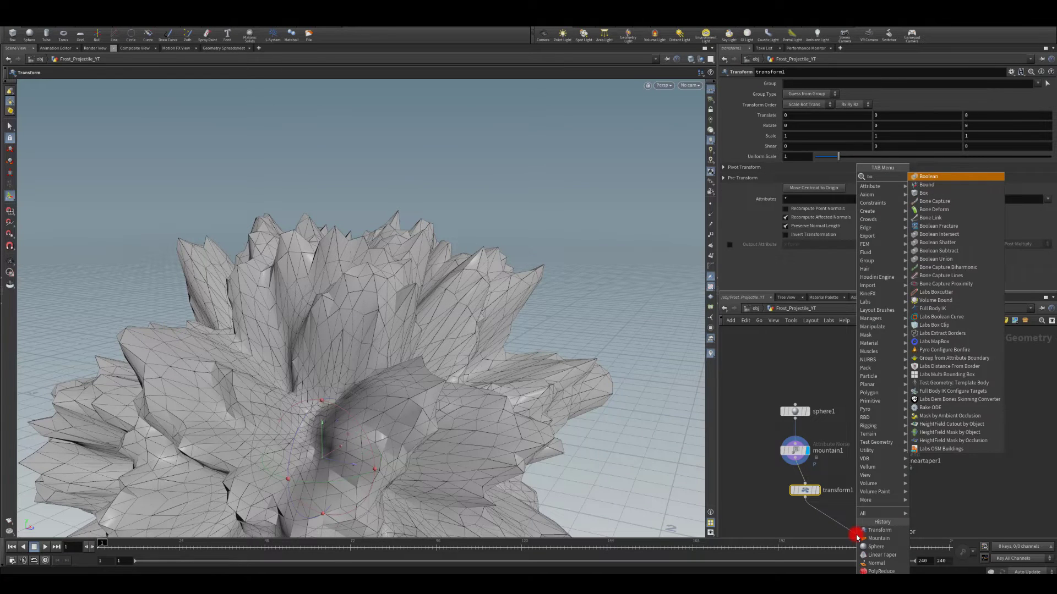
text(o)
key(Return)
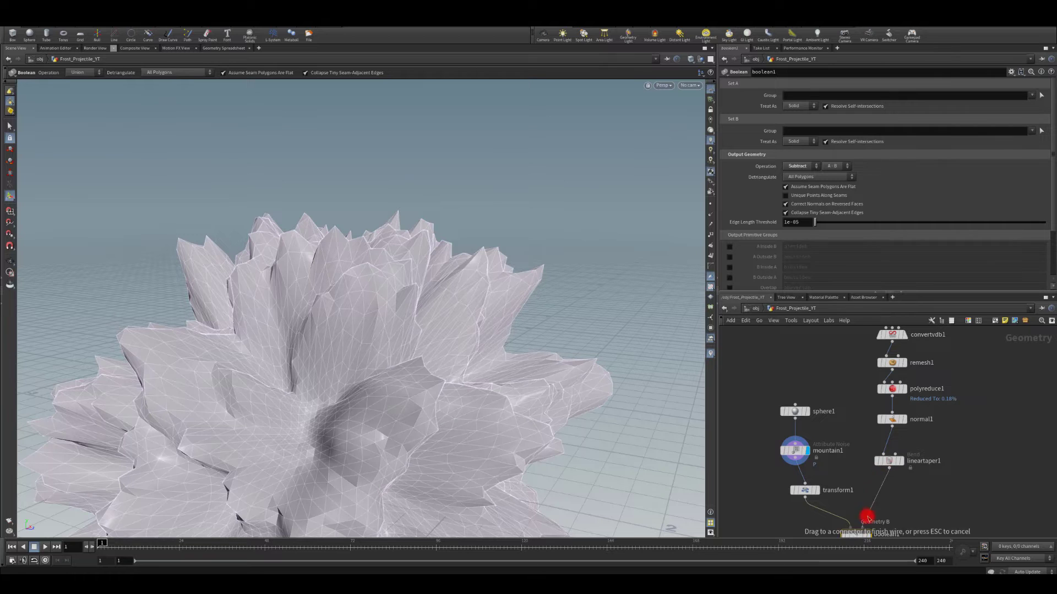
click(859, 523)
click(851, 466)
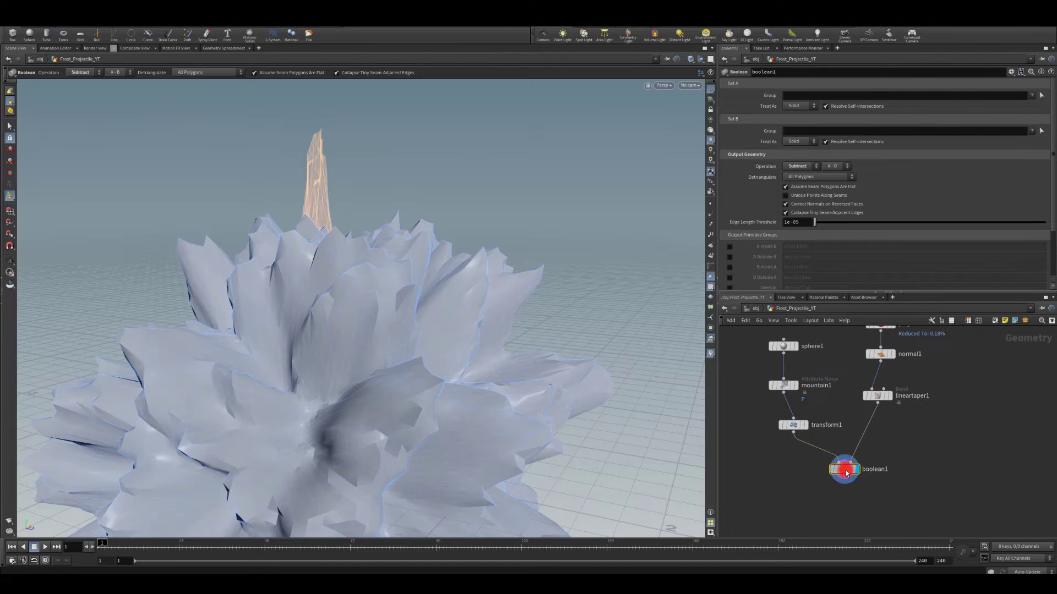
Step: Set the Boolean's subtract direction to B - A
key(Escape)
drag(403, 253, 364, 407)
key(Return)
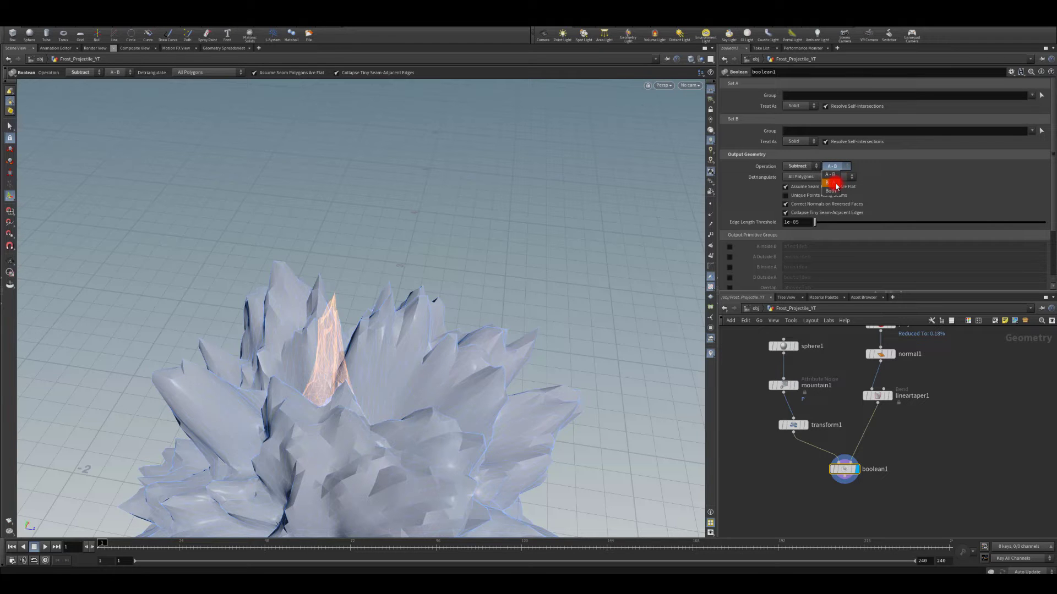
click(834, 183)
key(Escape)
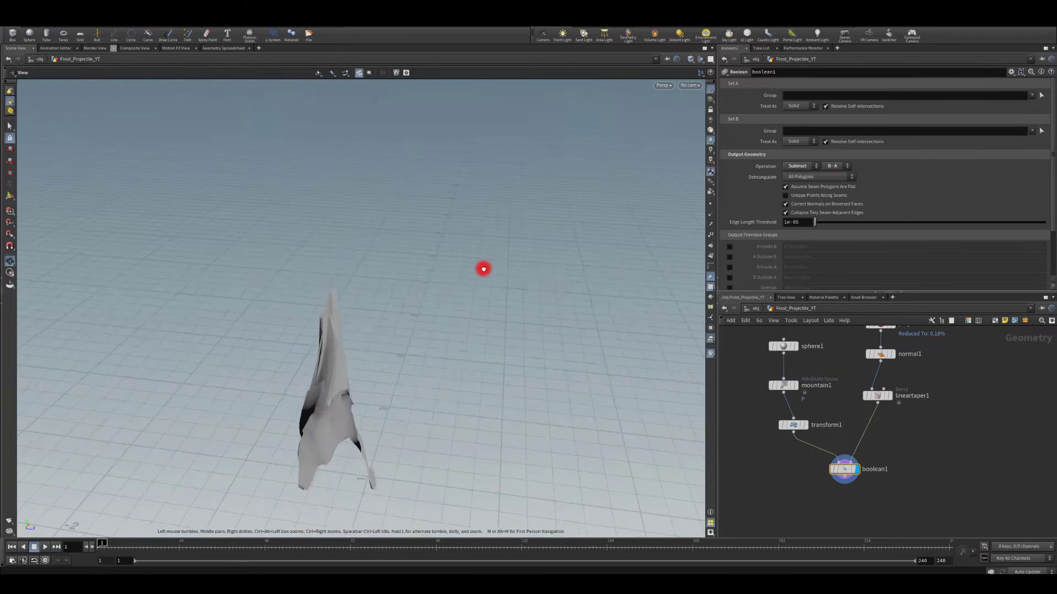
Step: Align the Transform node under Mountain and use it to lower the spiky cutter mesh to about -0.83 in Y
drag(483, 267, 377, 318)
key(Return)
key(Escape)
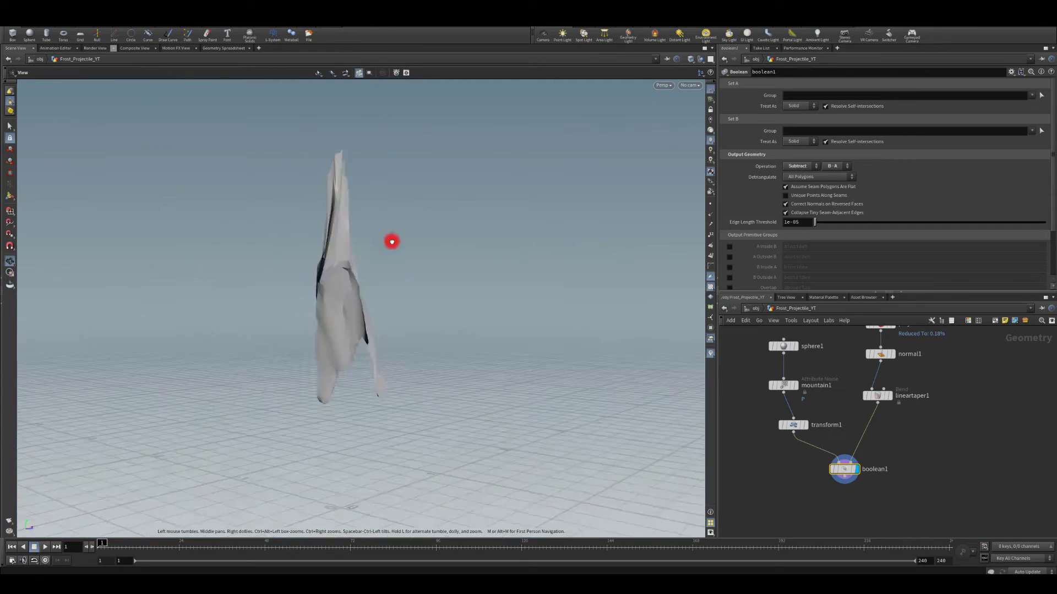
key(Return)
drag(794, 428, 785, 408)
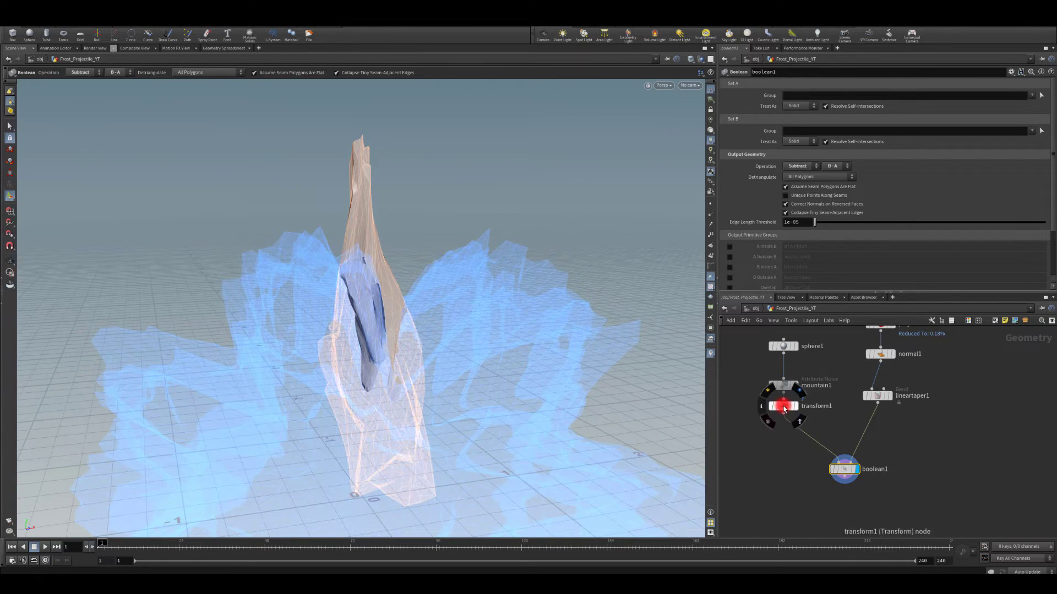
click(201, 220)
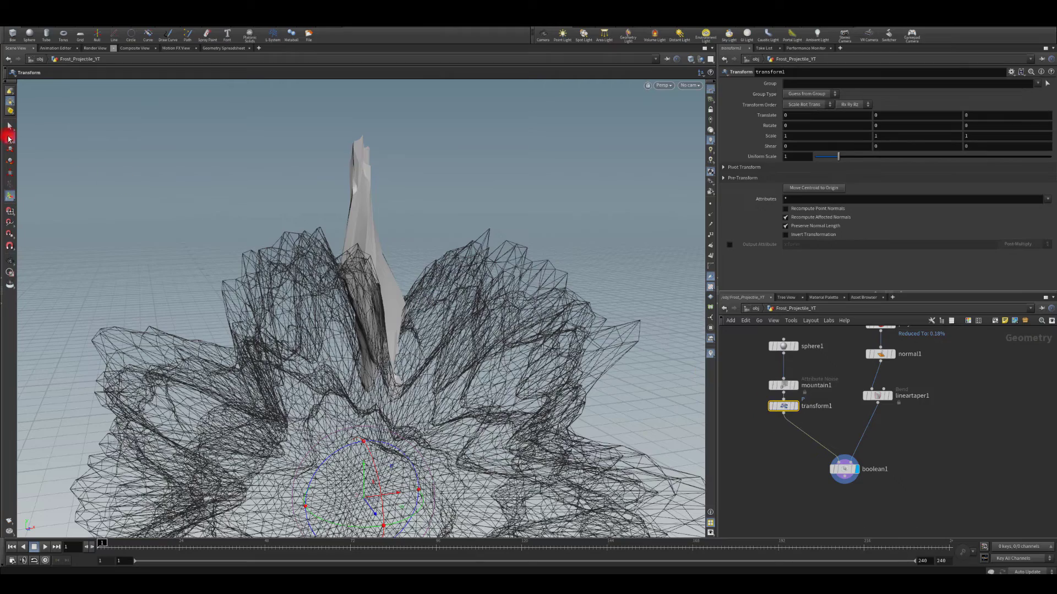
mouse_move(196, 288)
mouse_down()
mouse_move(269, 389)
mouse_move(291, 259)
mouse_move(272, 312)
mouse_move(385, 344)
mouse_move(354, 497)
mouse_move(337, 446)
mouse_move(327, 450)
mouse_up()
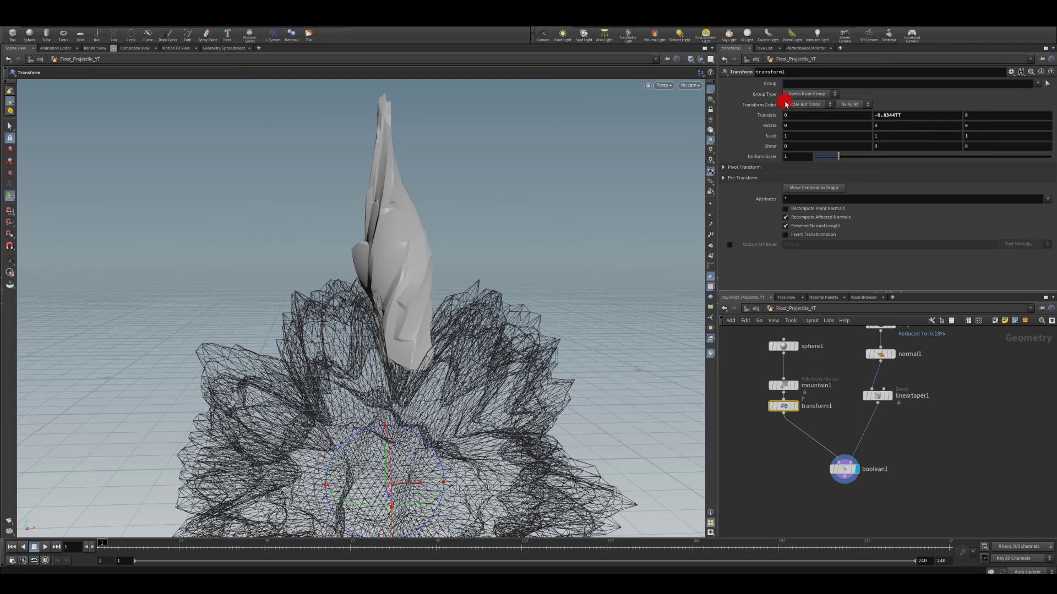
Step: Try a Y scale of 0.3 on the Transform node, and settle on a Y scale of 0.5
text(.)
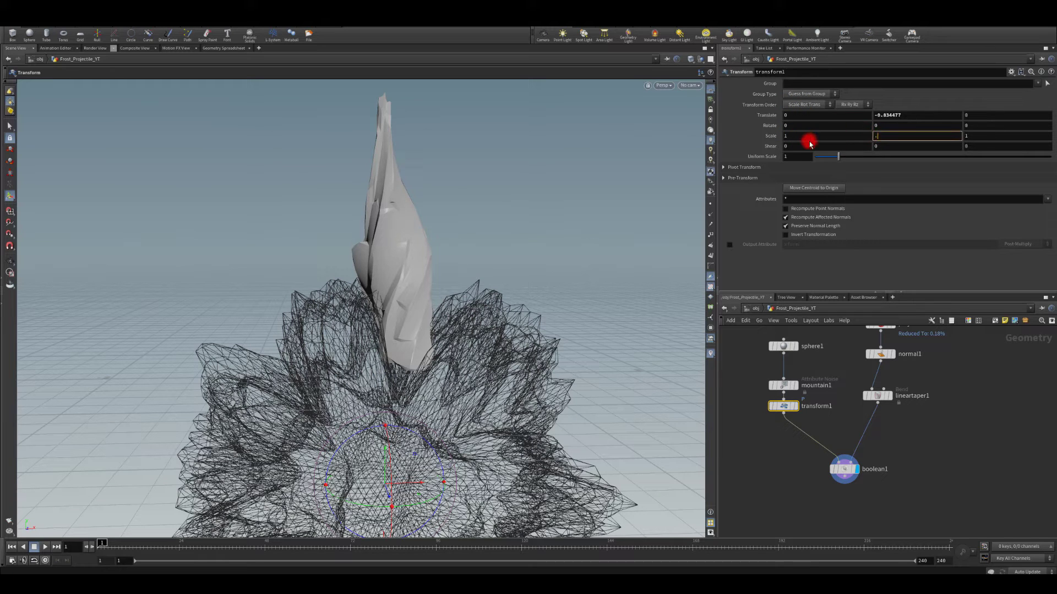
text(3)
key(Return)
text(.)
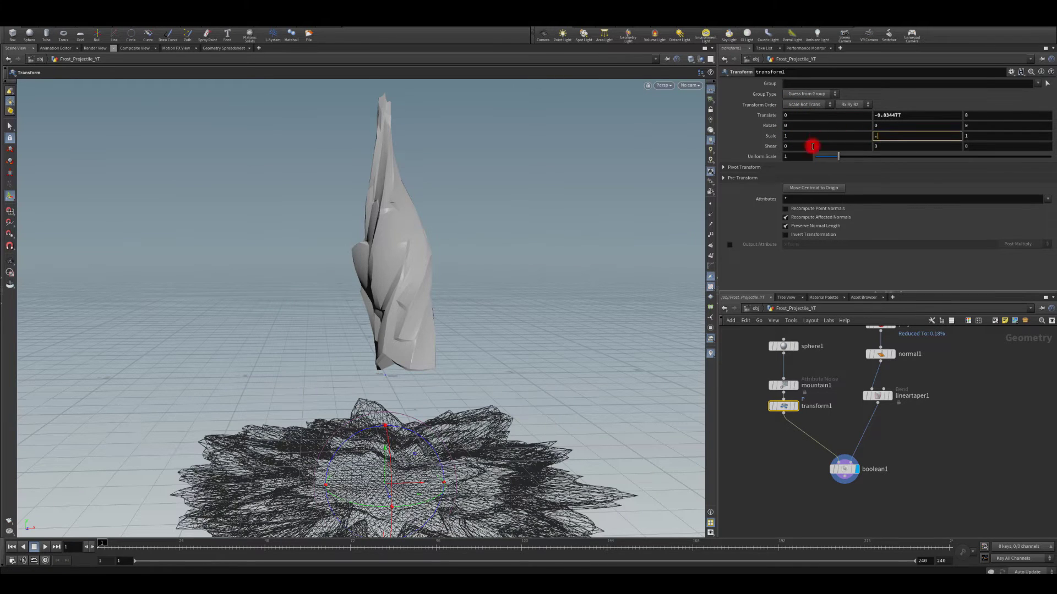
text(5)
key(Return)
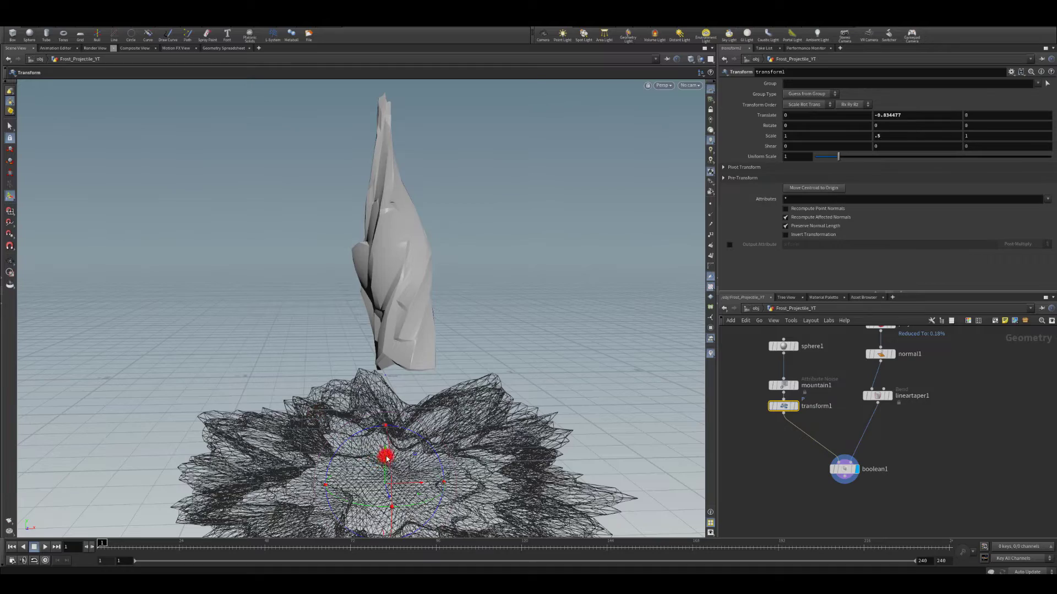
Step: Raise the flattened cutter mesh to about -0.16 in Y and increase the Mountain's noise offset slightly
drag(387, 458, 377, 370)
click(673, 432)
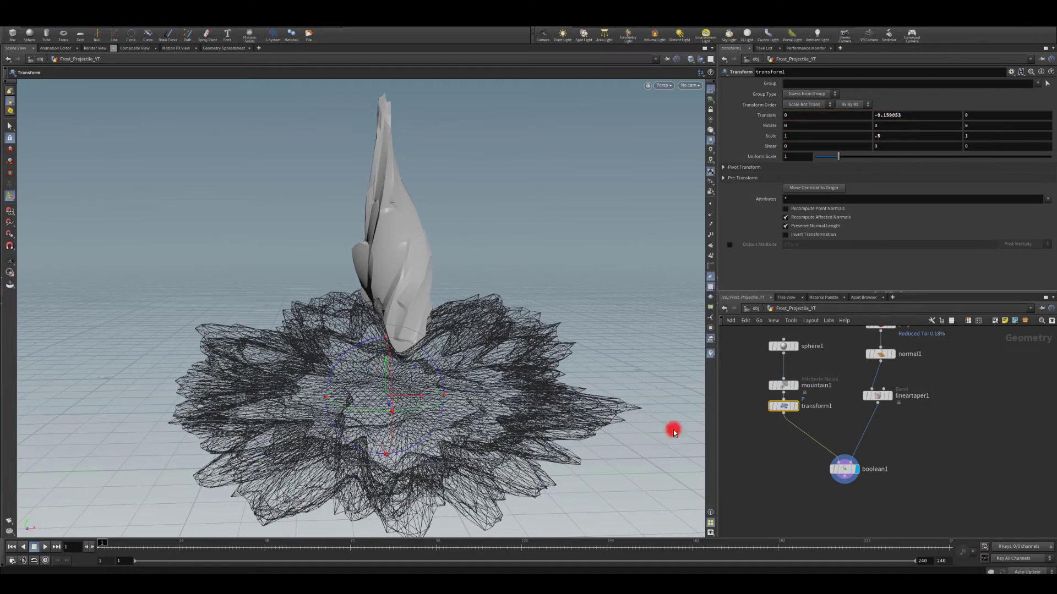
click(787, 387)
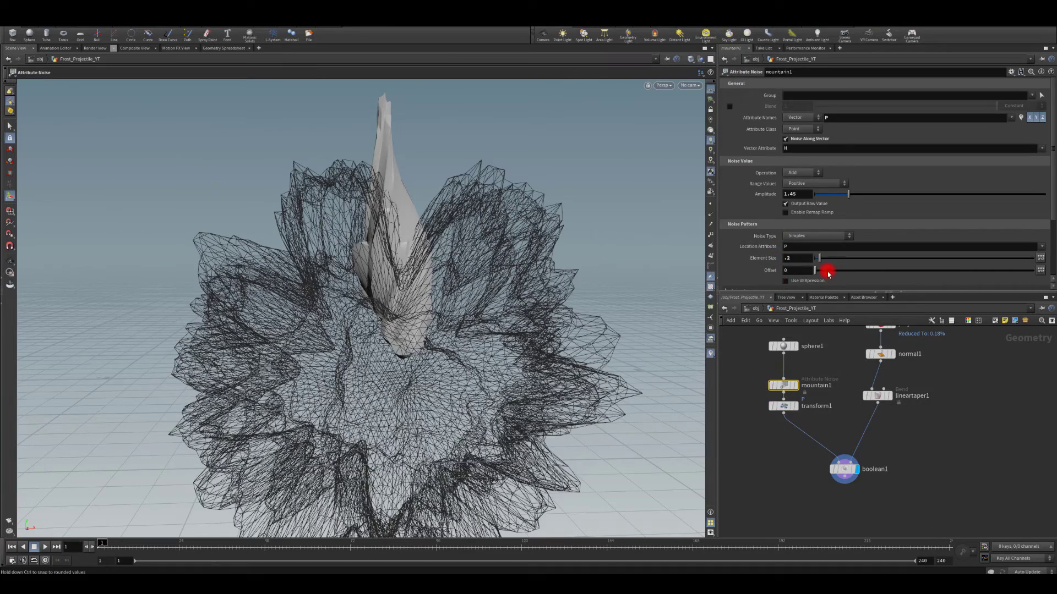
drag(829, 272, 845, 272)
Step: Select the Boolean node to examine the projectile's cut base, and display the Linear Taper node to compare the uncut mesh
click(844, 469)
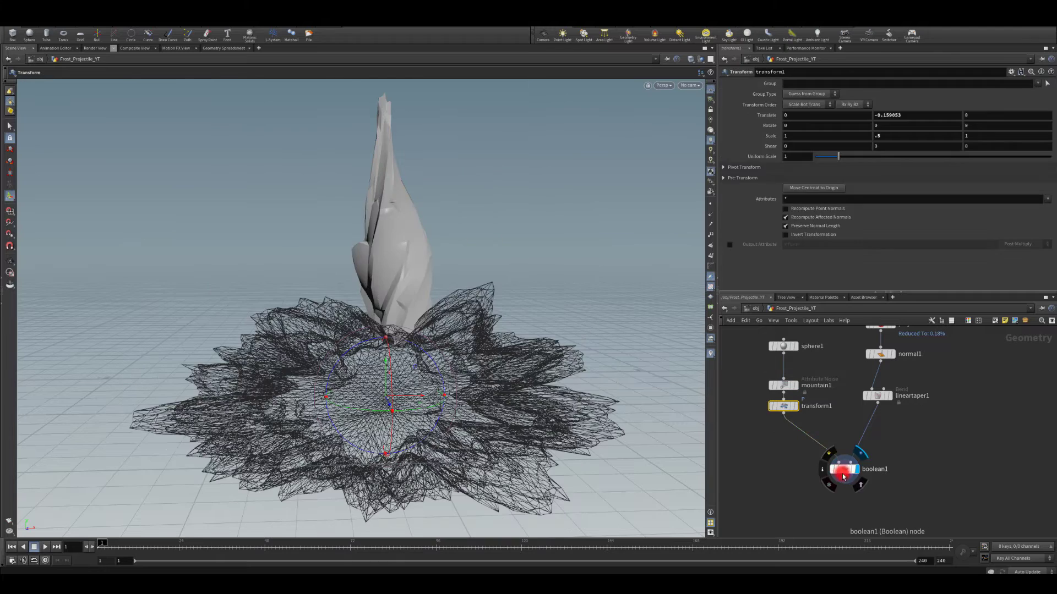
key(Escape)
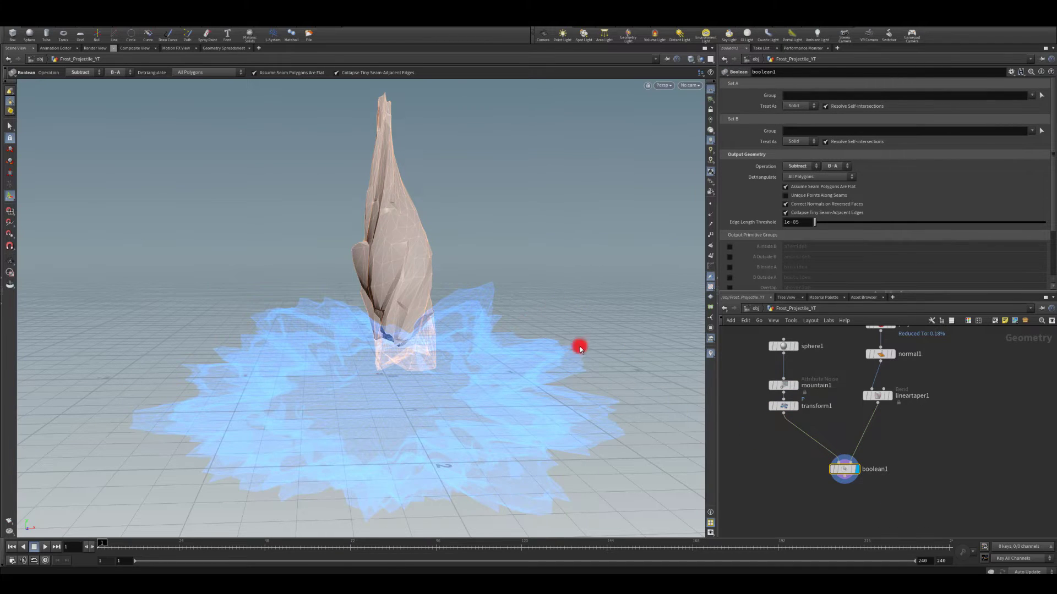
drag(580, 344, 198, 323)
key(Return)
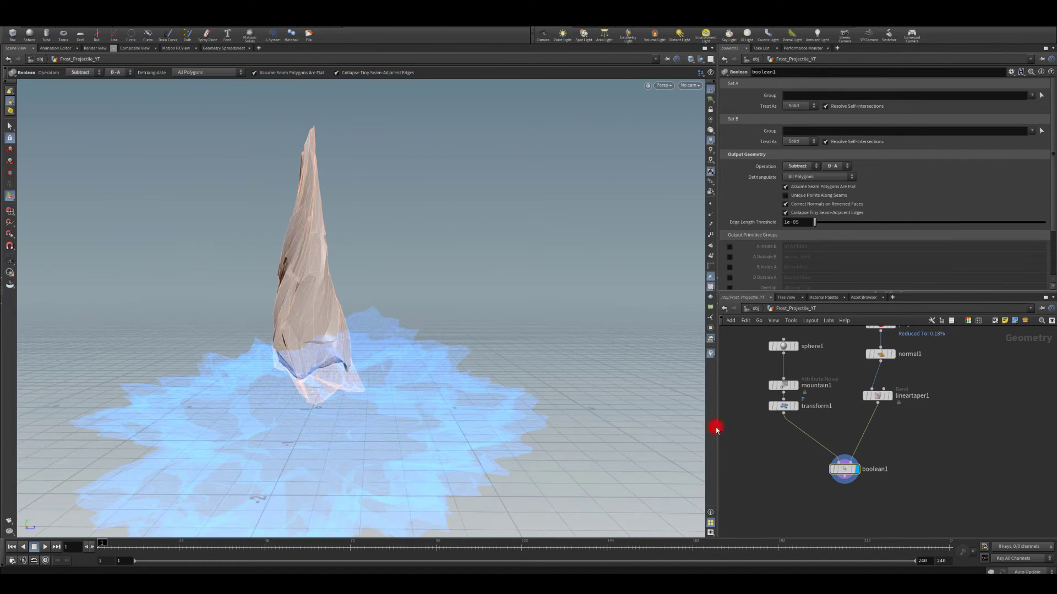
click(889, 396)
key(Escape)
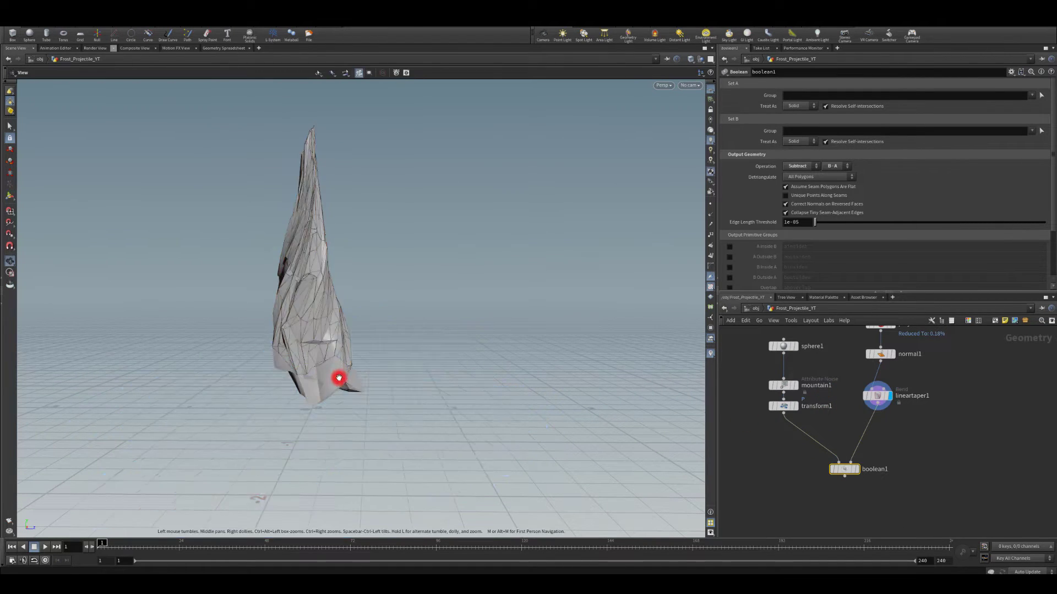
drag(338, 377, 419, 341)
key(Return)
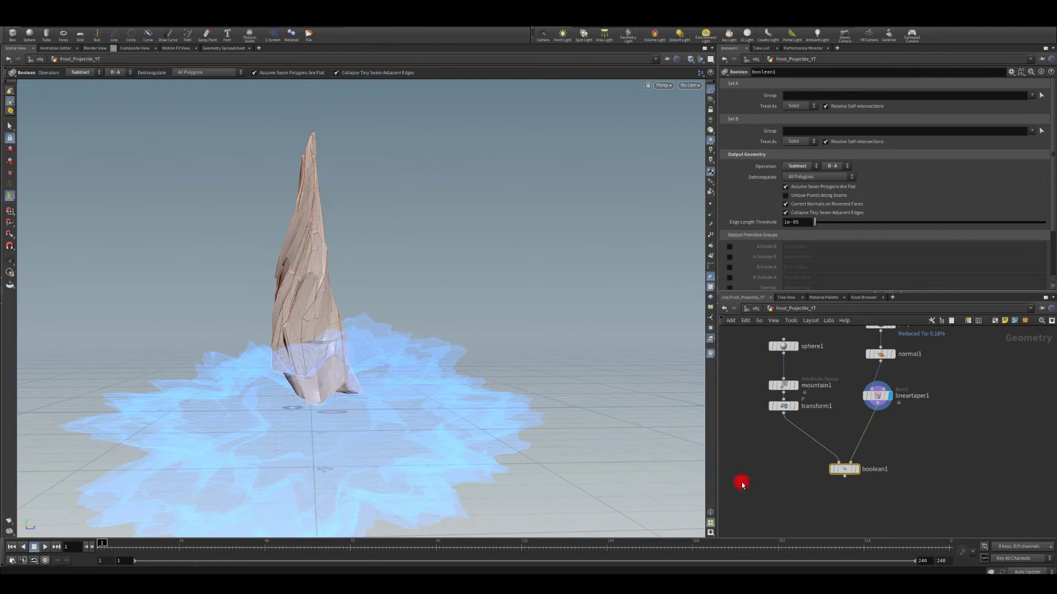
Step: Display the Boolean node's result in Smooth Wire Shaded mode and examine the projectile's jagged cut base
click(856, 469)
key(Escape)
drag(319, 314, 562, 188)
key(Return)
click(688, 59)
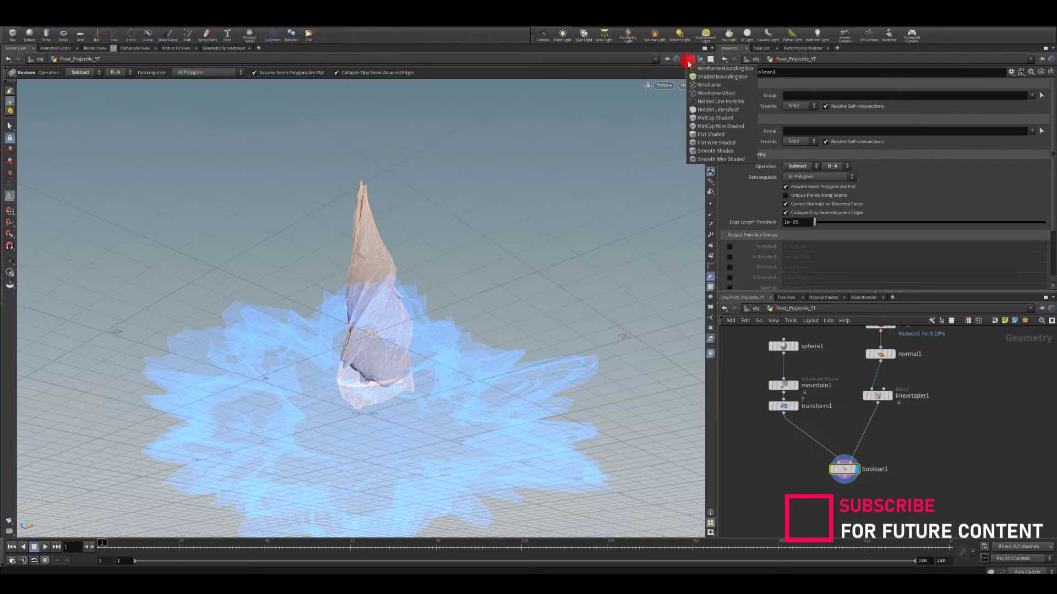
click(716, 158)
key(Escape)
drag(578, 252, 462, 359)
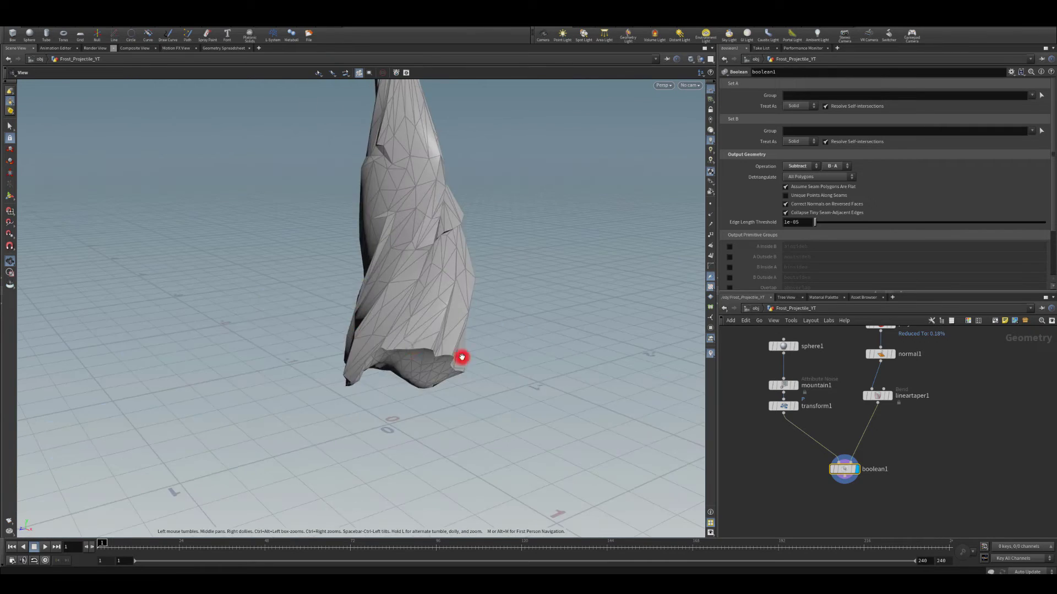
key(Return)
scroll(896, 460, up, 3)
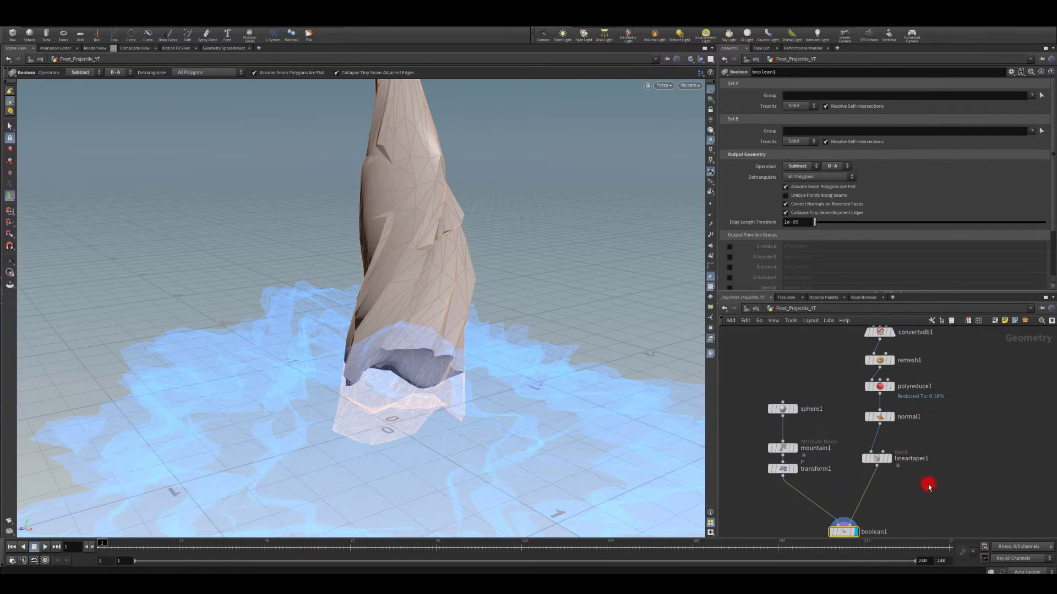
Step: Detach the Boolean from the Linear Taper and rewire it to subtract the cutter from the Convert VDB output
drag(929, 486, 906, 402)
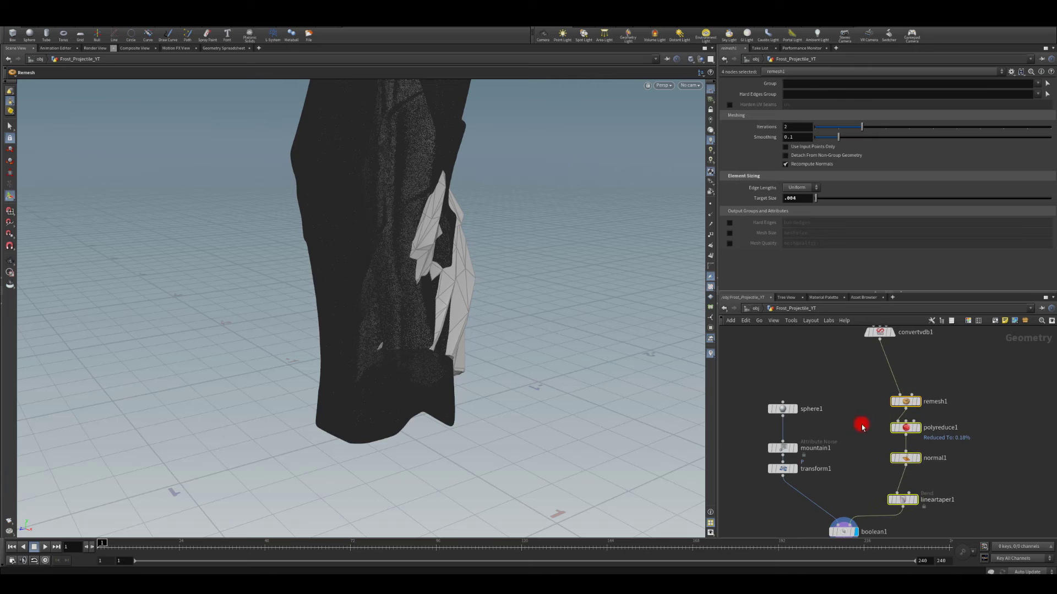
click(861, 506)
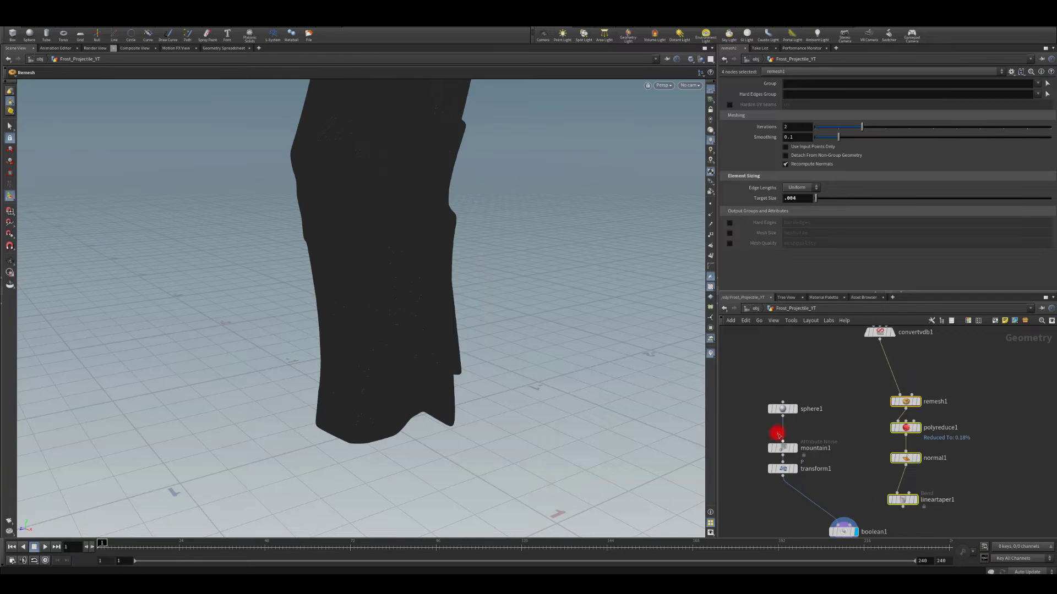
drag(744, 385, 809, 406)
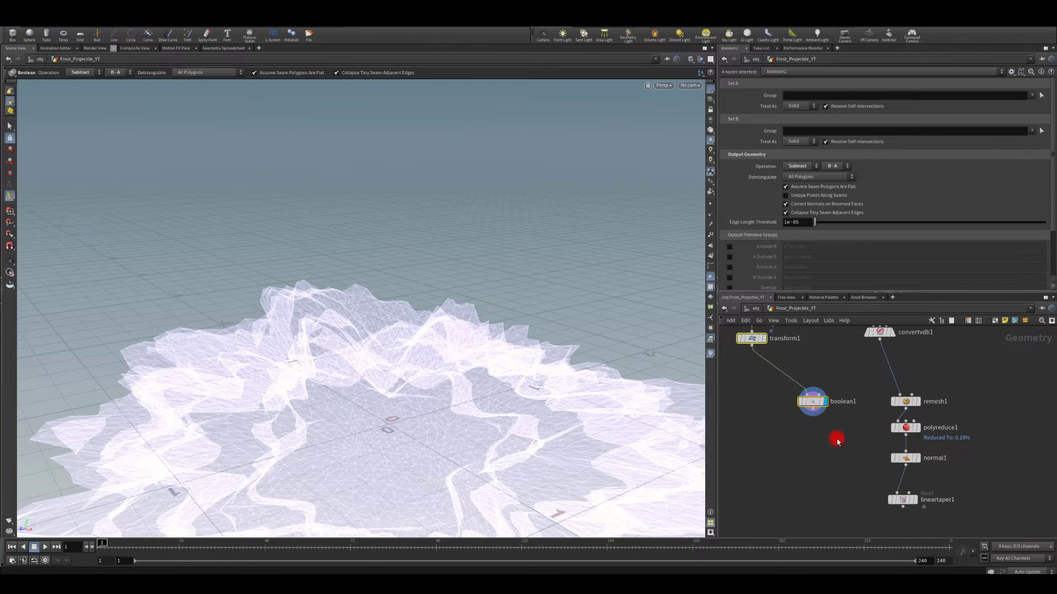
scroll(837, 437, up, 2)
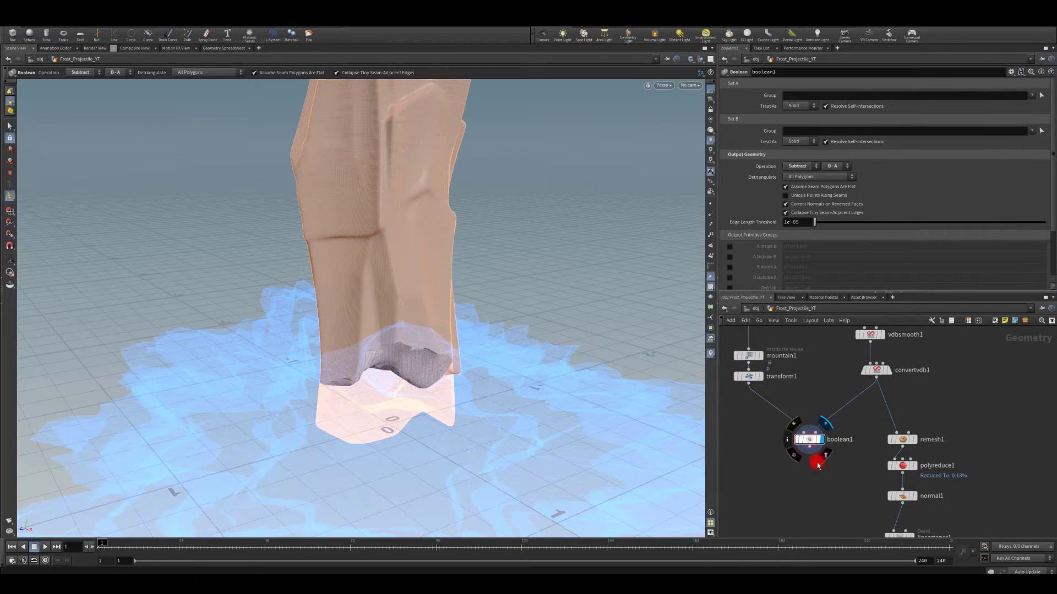
key(Escape)
drag(342, 372, 385, 361)
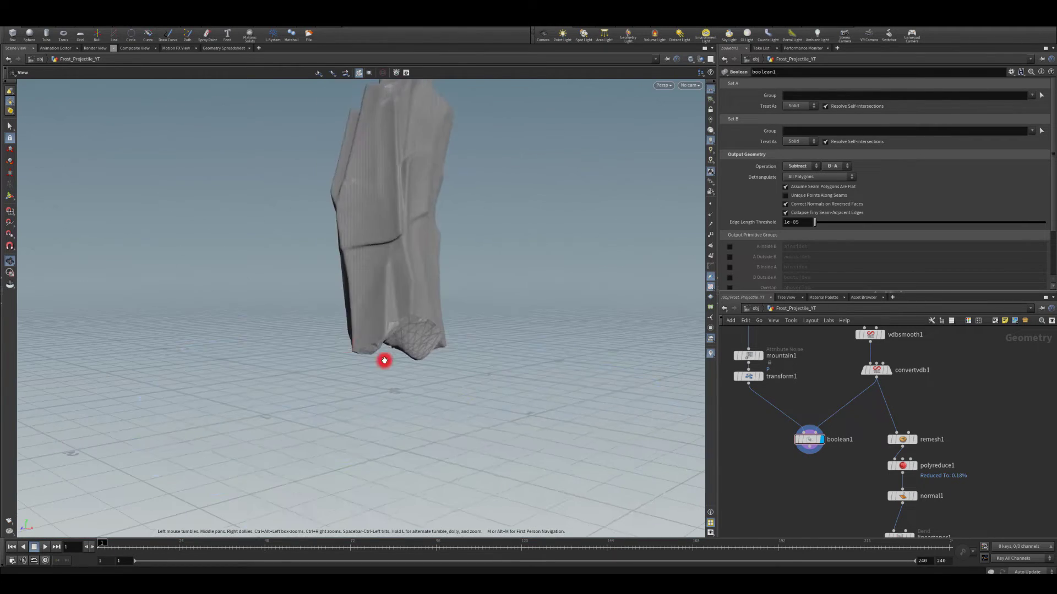
key(Return)
Step: Connect the Boolean's output to the Remesh node and display the Linear Taper node to examine the twisted, cut mesh
drag(870, 444, 896, 434)
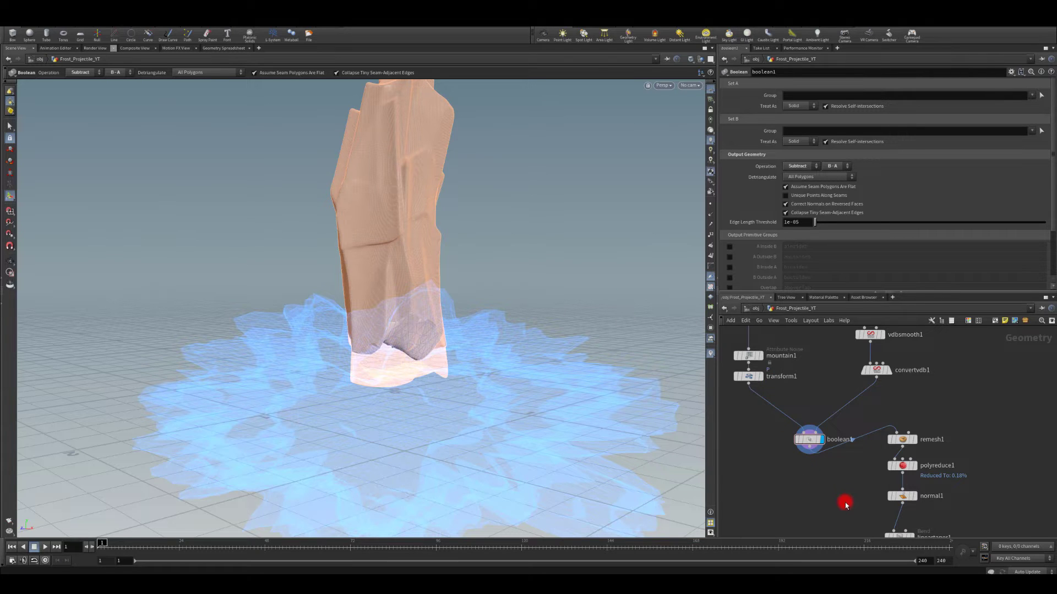
middle_drag(844, 503, 828, 344)
mouse_move(857, 403)
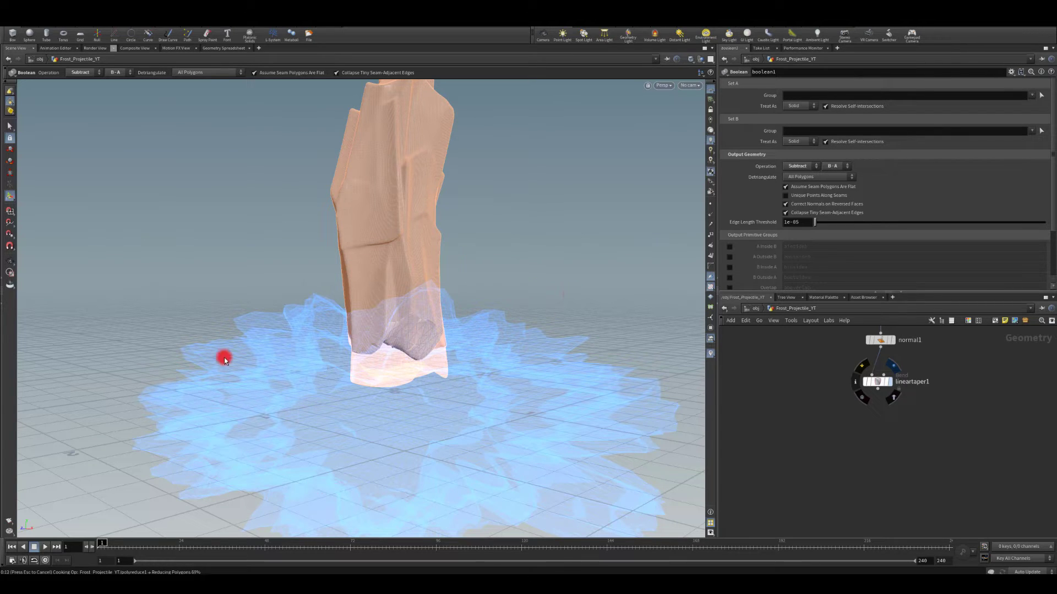
key(Escape)
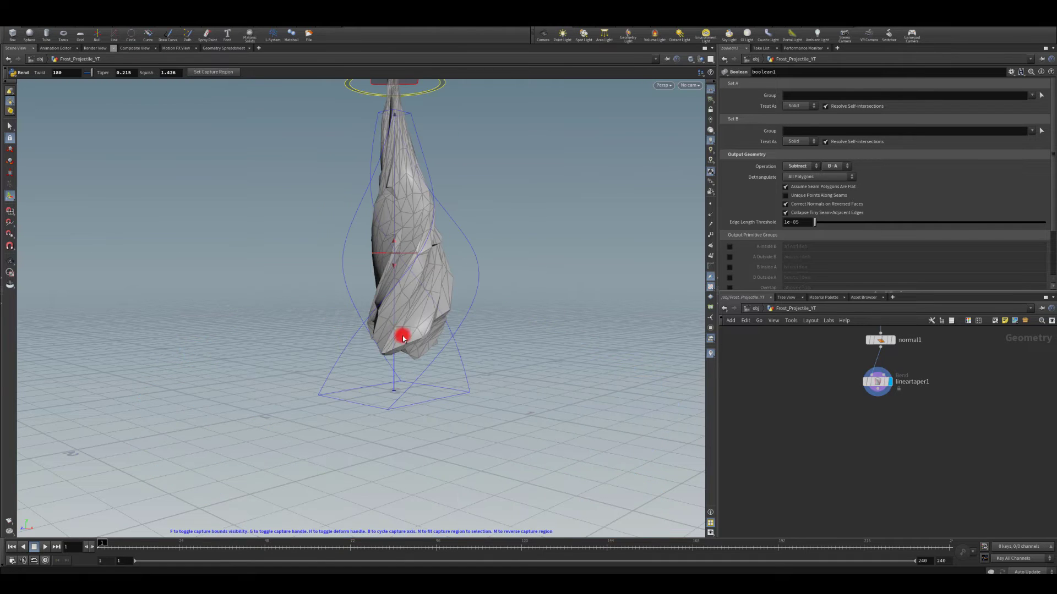
drag(401, 335, 431, 238)
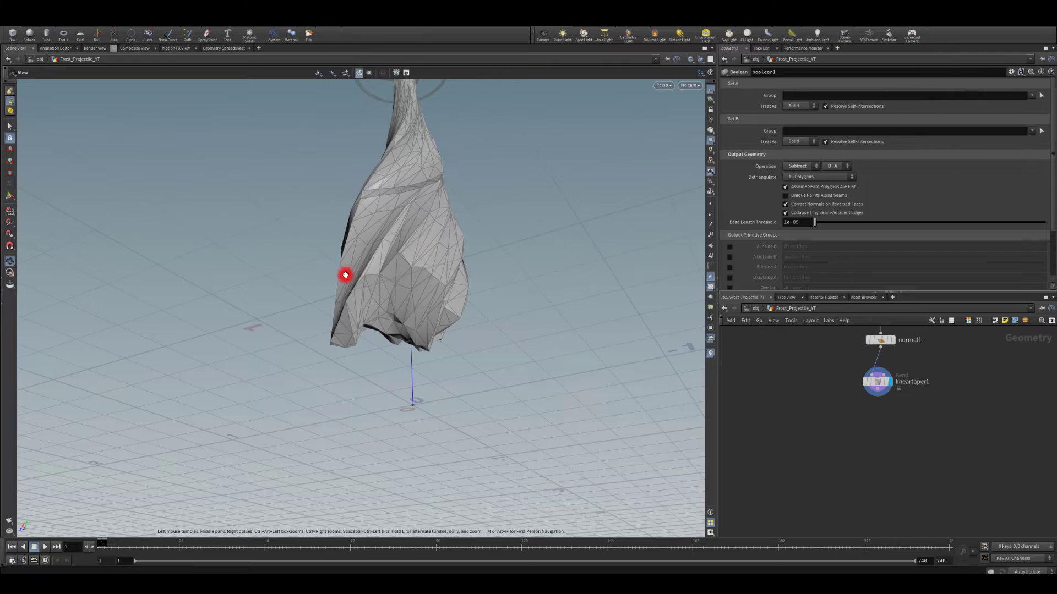
drag(224, 266, 385, 407)
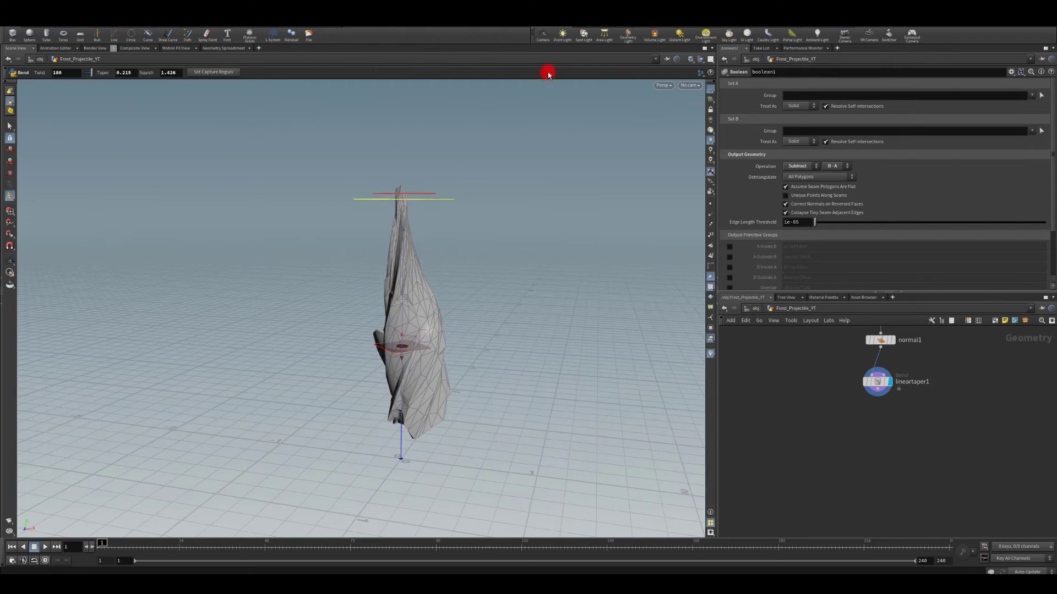
Step: Switch the viewport to Smooth Shaded and inspect the tapered projectile from several sides
click(691, 58)
click(708, 151)
mouse_move(495, 259)
alt+mouse_down()
mouse_move(461, 262)
mouse_move(717, 262)
mouse_move(247, 290)
mouse_move(336, 282)
alt+mouse_up()
middle_drag(813, 372, 801, 407)
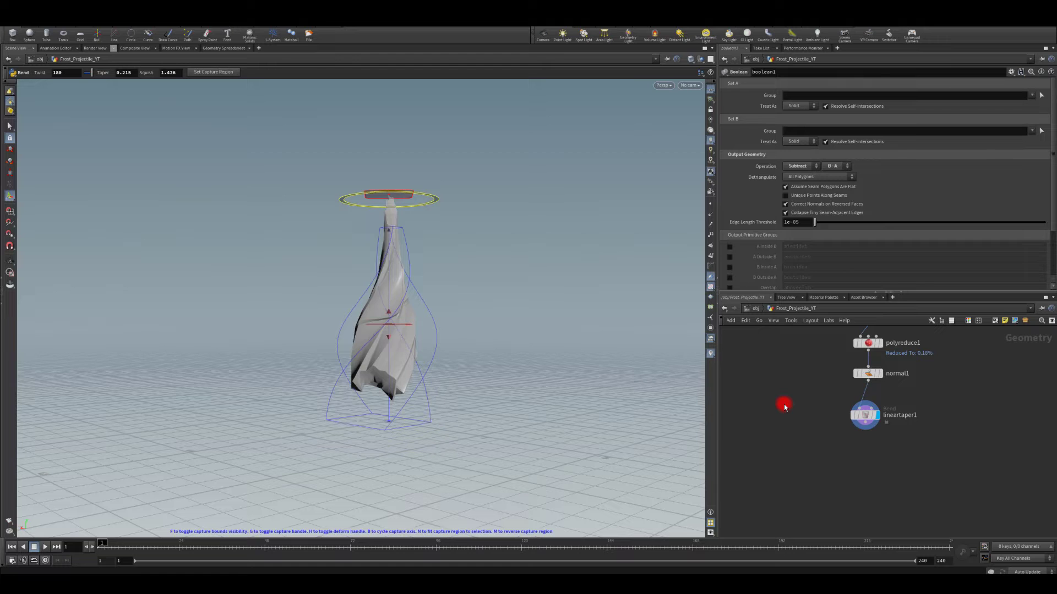
alt+drag(417, 330, 448, 328)
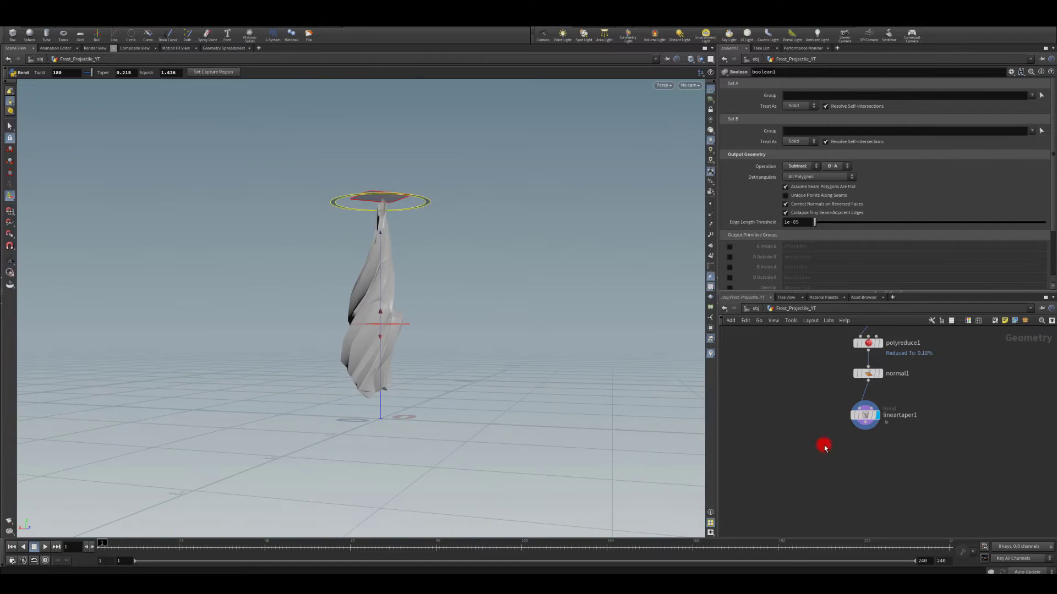
Step: Add a Line node beside the projectile network and connect a Resample node beneath it
middle_drag(999, 420, 932, 408)
key(Tab)
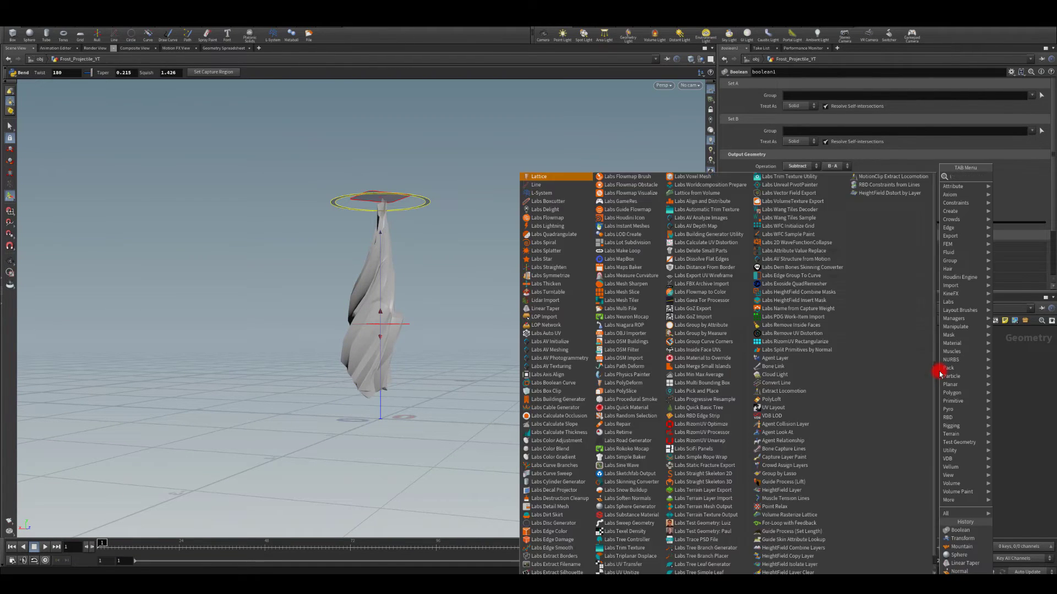
text(line)
key(Return)
click(944, 370)
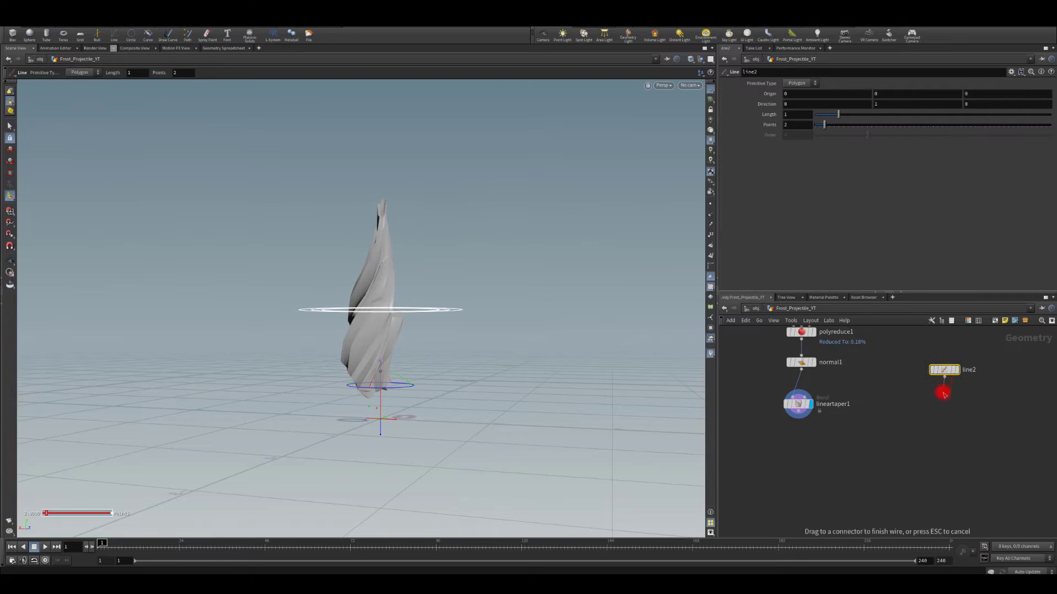
key(Tab)
text(res)
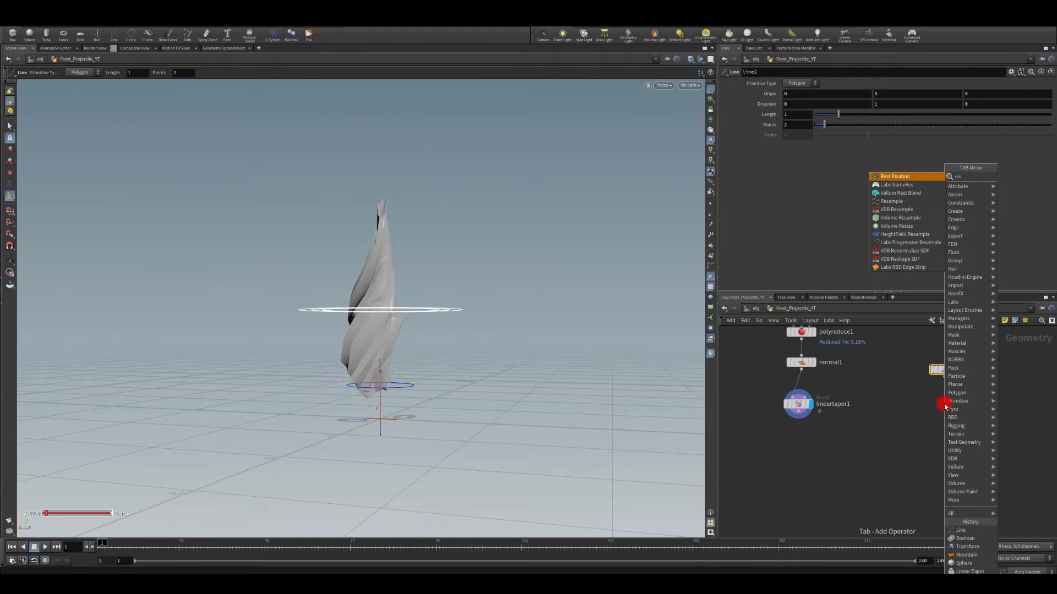
text(a)
key(Return)
click(945, 405)
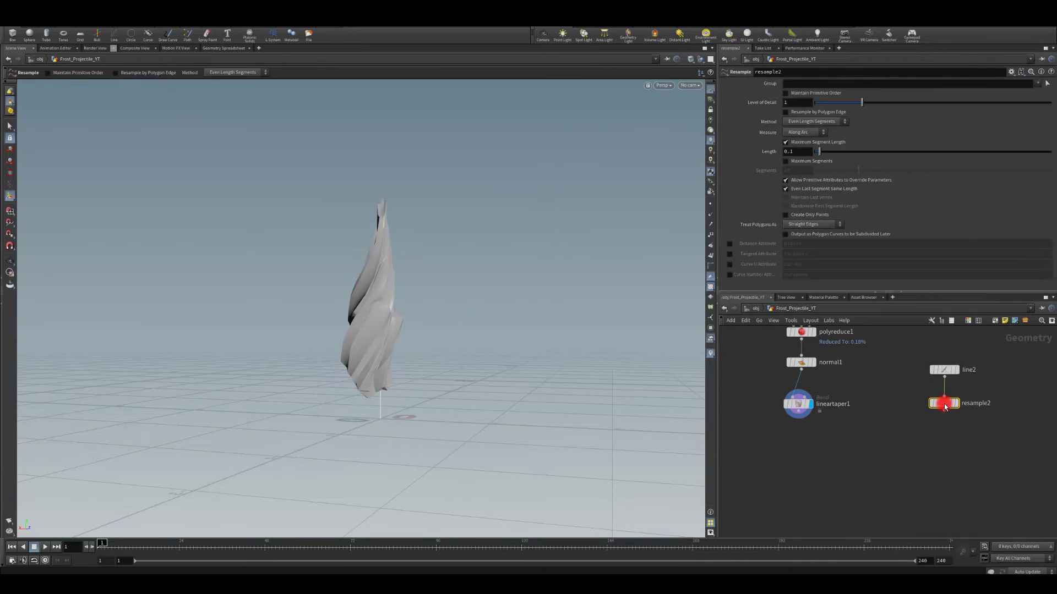
Step: Display the new Resample node, disable its maximum segment length and limit the line to 5 segments
click(956, 404)
click(785, 161)
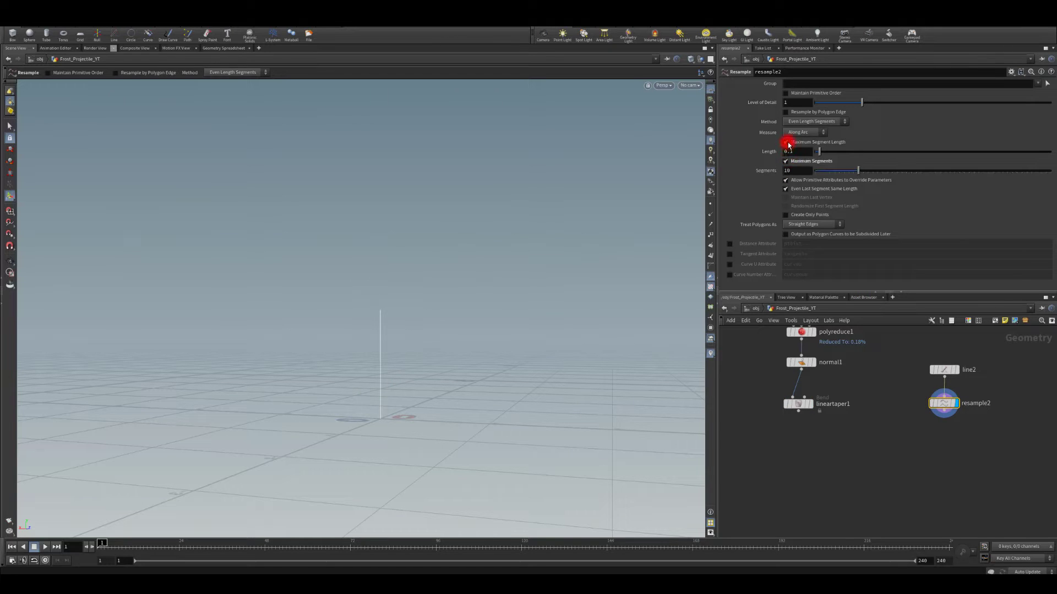
click(785, 142)
text(5)
key(Return)
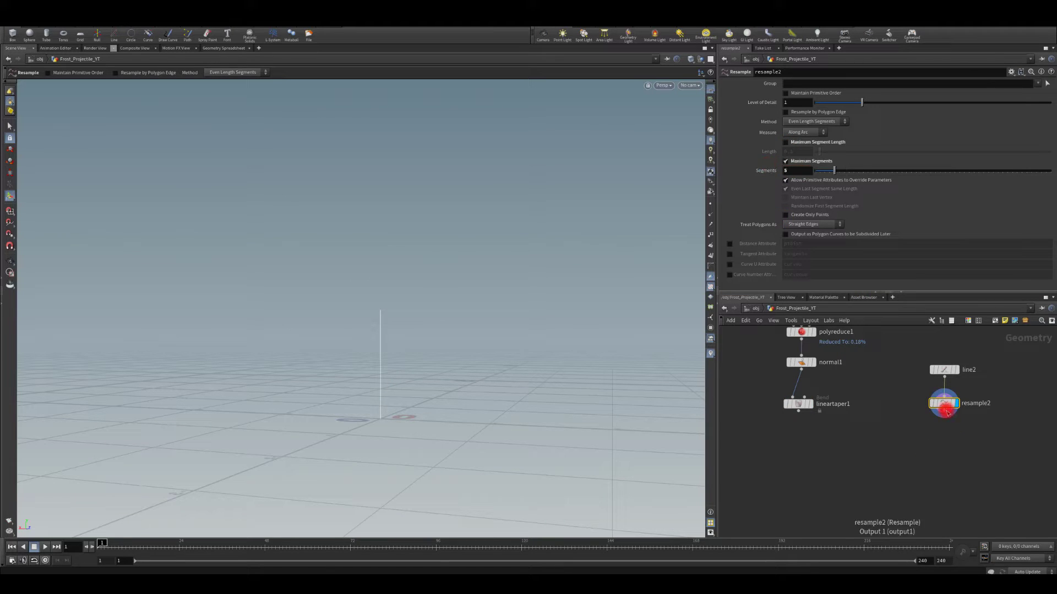
Step: Duplicate the pscale and orient Attribute Randomize nodes and place the copies below the new Resample node
middle_drag(926, 382, 925, 472)
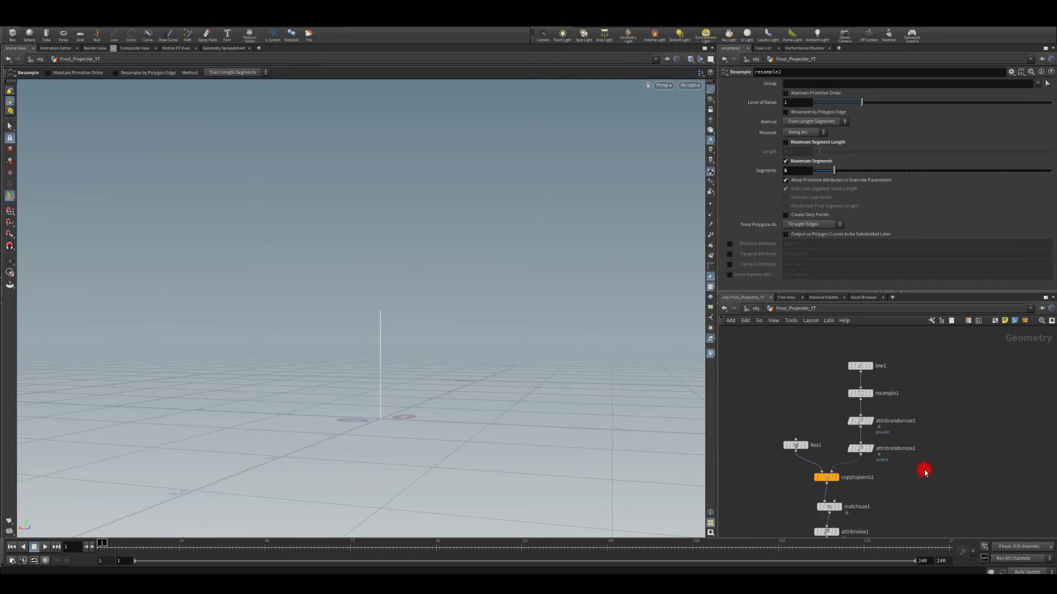
drag(933, 410, 858, 460)
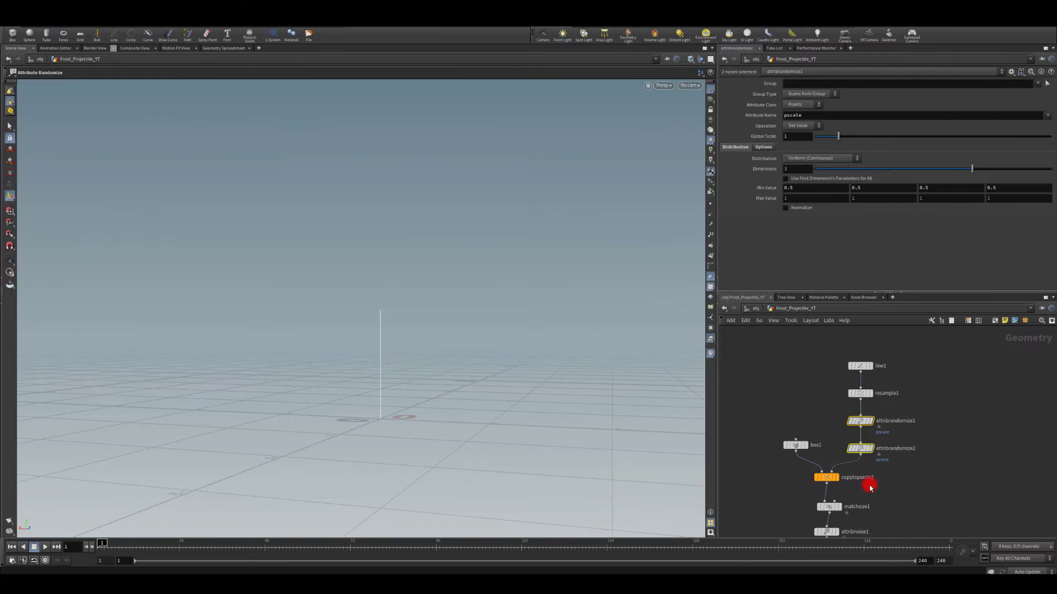
middle_drag(946, 519, 923, 343)
click(898, 402)
key(ctrl+v)
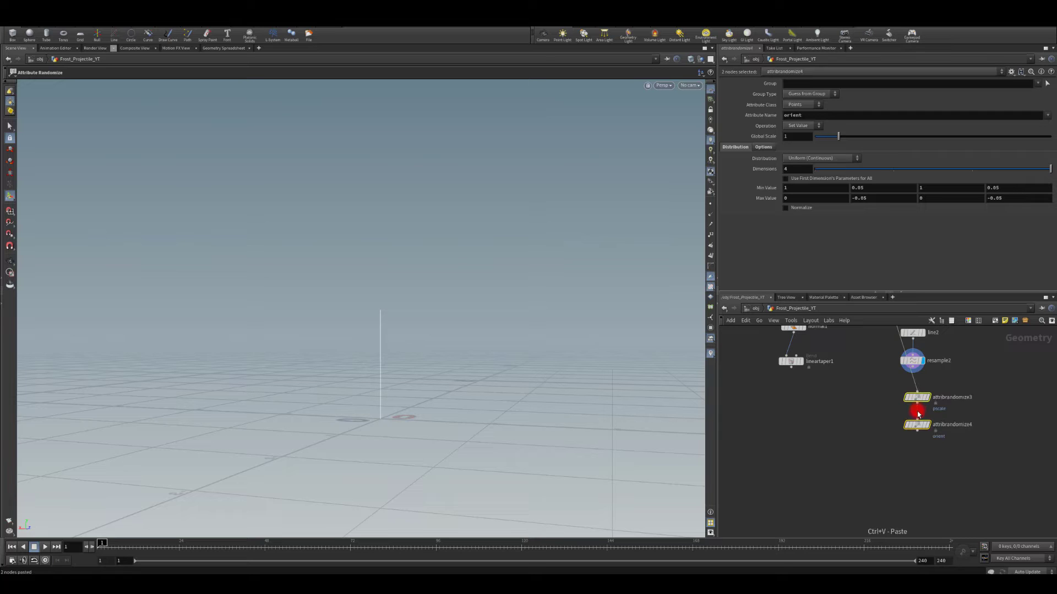
Step: Connect the new Resample node to the duplicated Attribute Randomize nodes and align the line chain vertically
drag(912, 373, 912, 356)
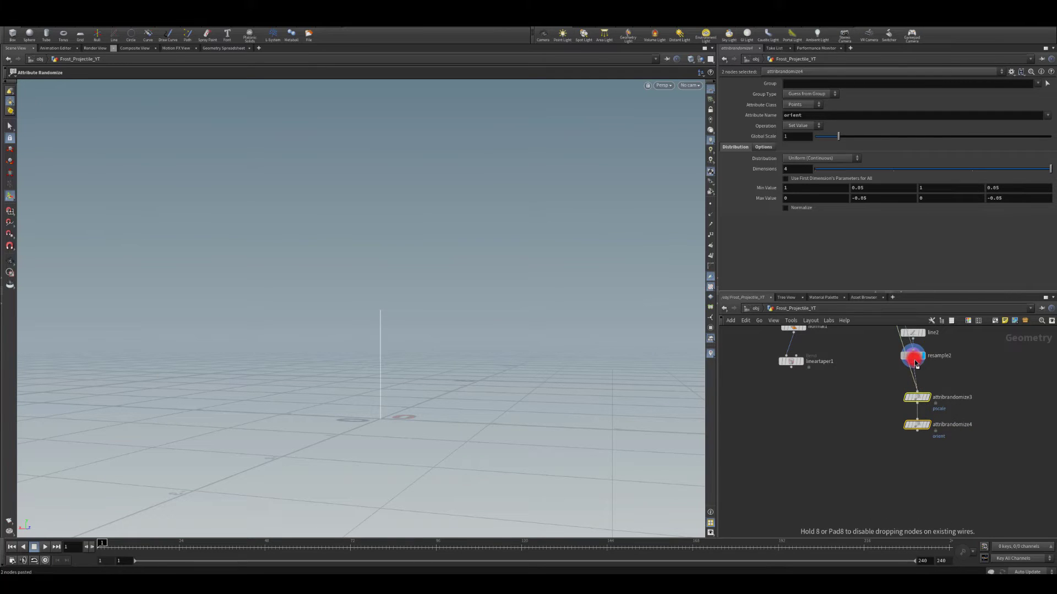
middle_drag(866, 405, 856, 454)
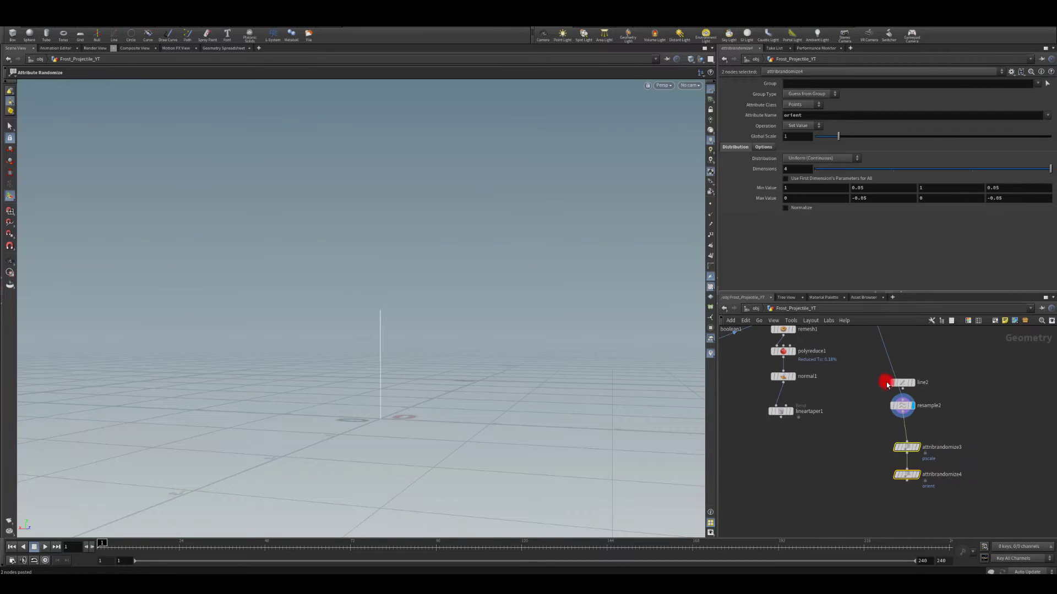
drag(902, 389, 903, 401)
click(901, 453)
drag(906, 475, 892, 427)
drag(872, 380, 938, 511)
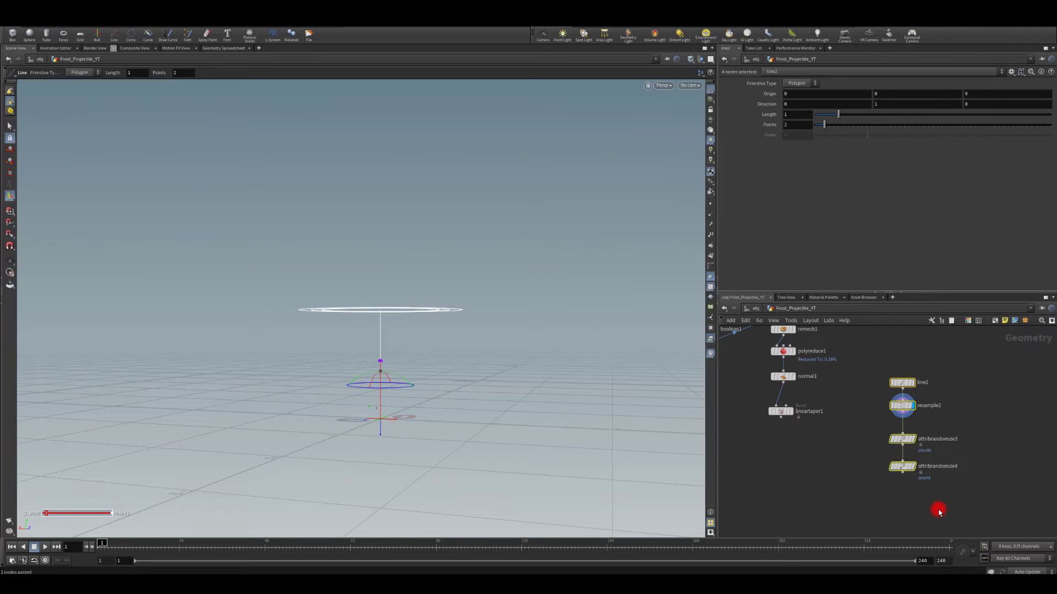
Step: Add and display a Copy to Points node that copies the Linear Taper mesh onto the randomized line points
click(779, 441)
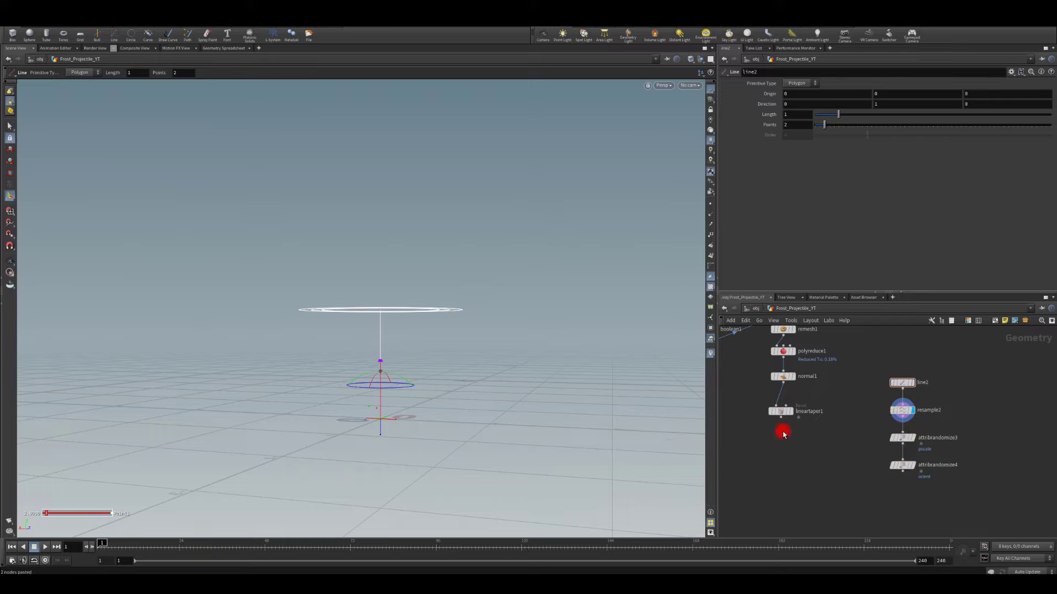
key(Tab)
text(c)
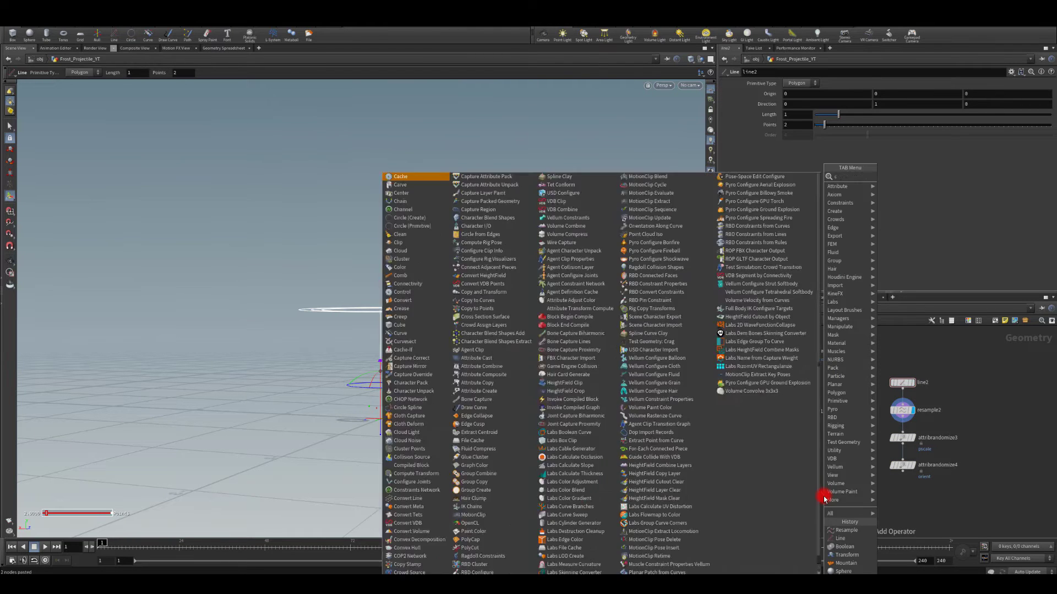
text(opytop)
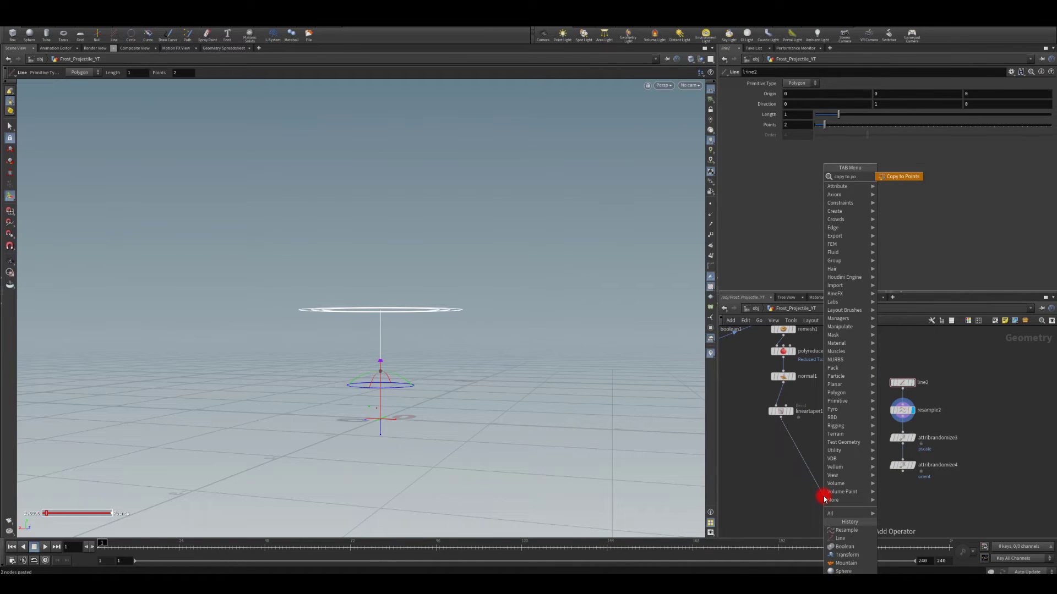
key(Return)
click(824, 497)
drag(902, 472, 839, 497)
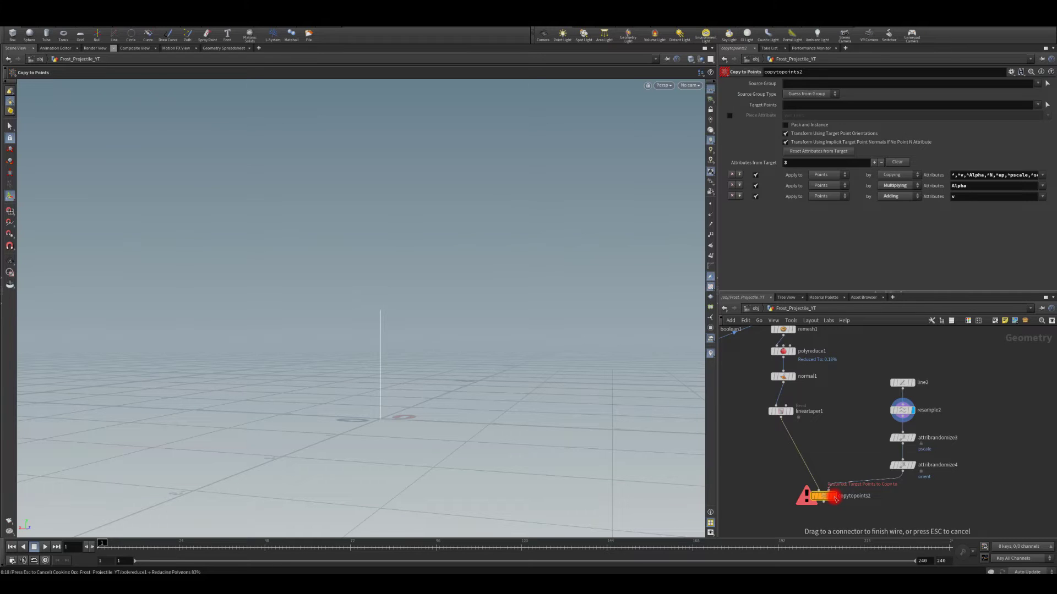
drag(835, 498, 831, 493)
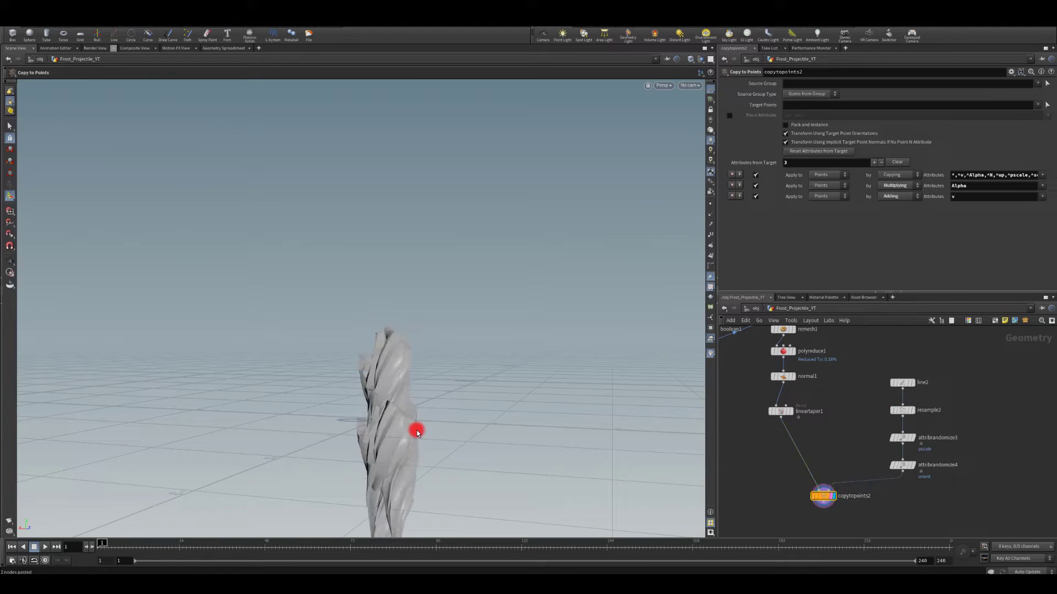
alt+middle_drag(415, 402, 411, 304)
scroll(363, 368, up, 3)
alt+drag(363, 368, 210, 357)
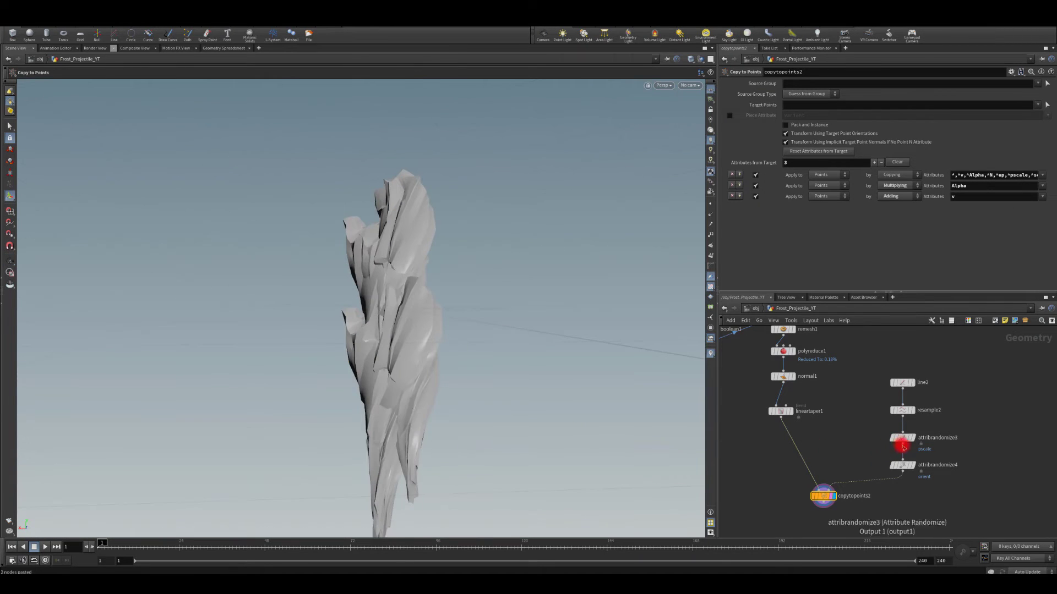
Step: Set the first and third minimum values of the duplicated orient Attribute Randomize node to 0
click(903, 465)
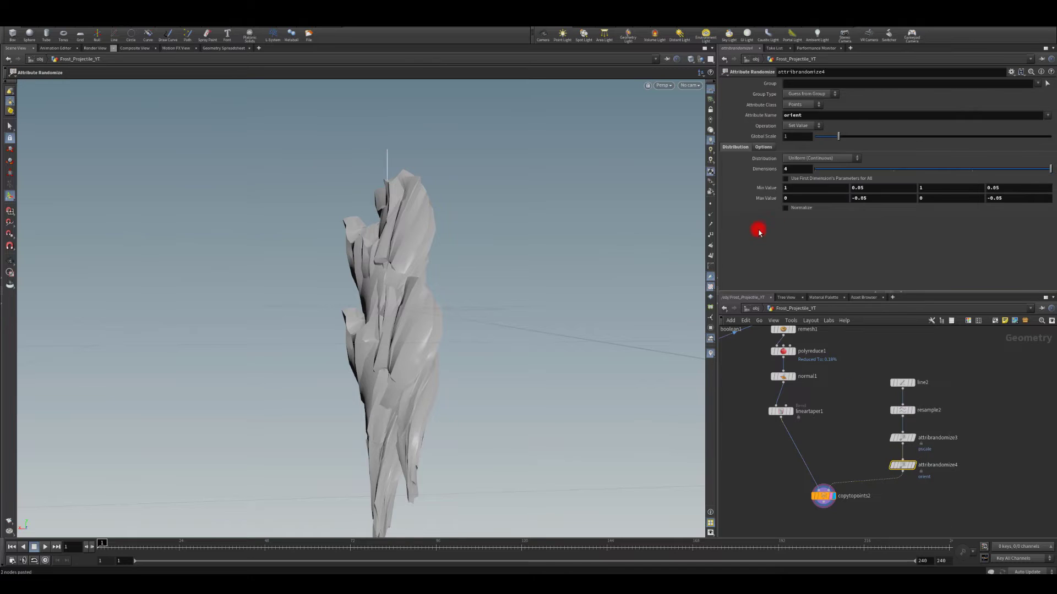
double_click(793, 189)
text(0)
key(Return)
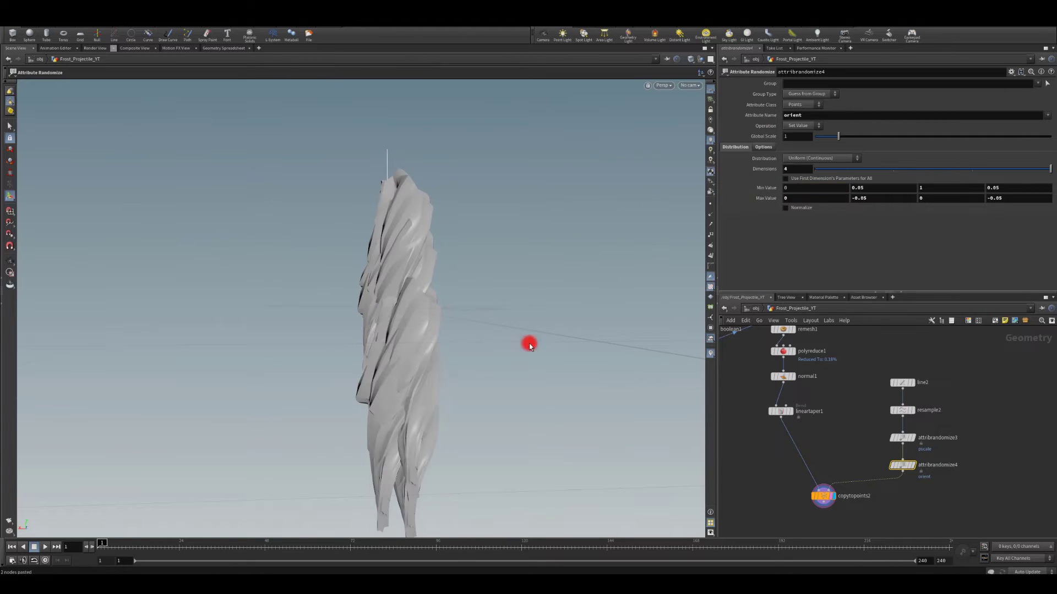
key(Escape)
drag(528, 342, 524, 287)
alt+middle_drag(524, 288, 525, 291)
double_click(927, 187)
text(0)
key(Return)
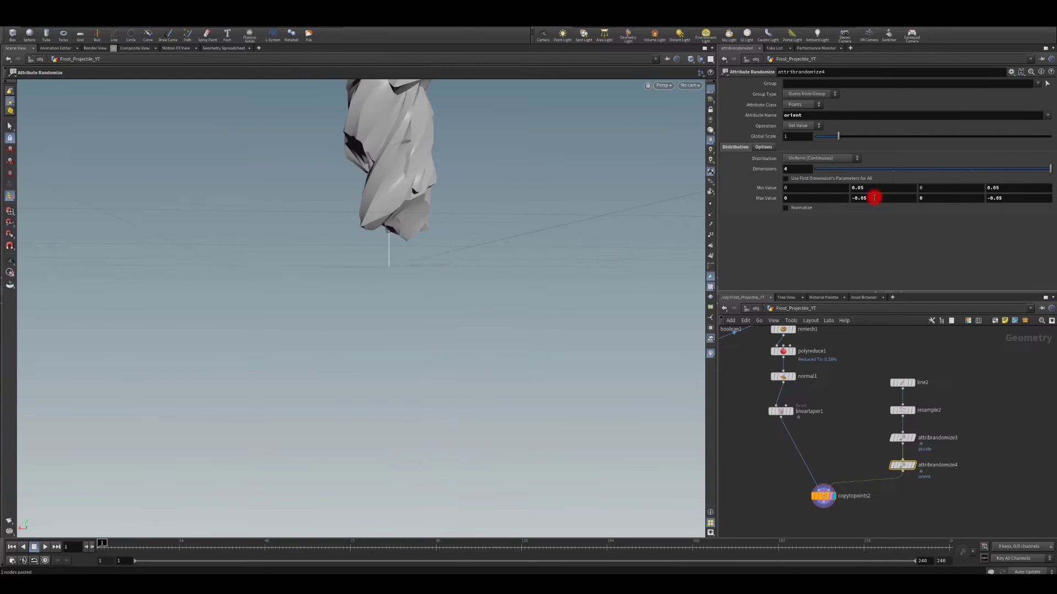
Step: Try 1 for the first and third minimum orient values in turn, restoring each to 0
key(Escape)
drag(486, 146, 490, 312)
double_click(804, 187)
text(1)
key(Return)
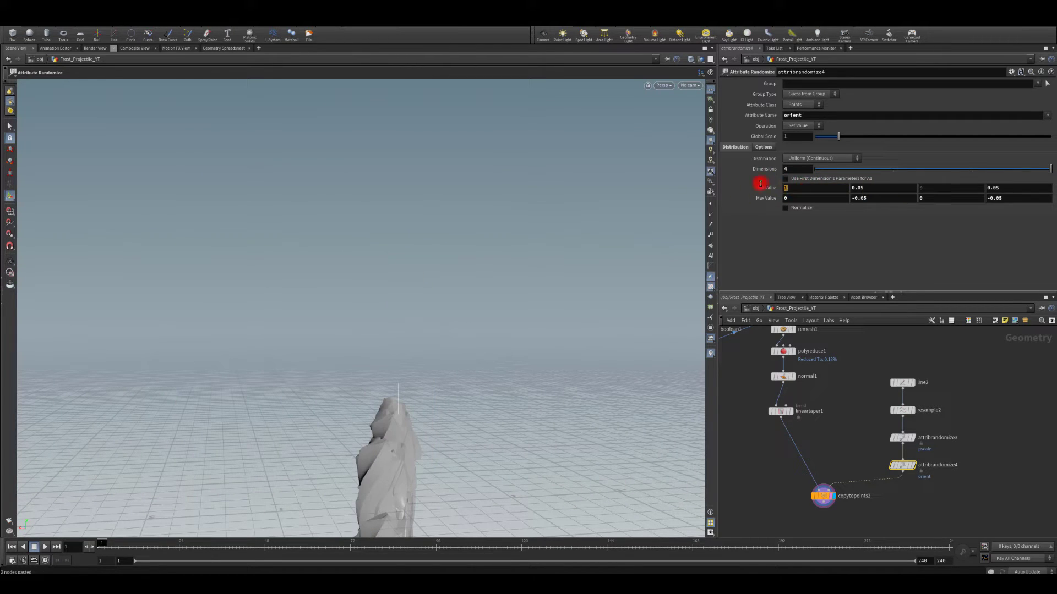
text(0)
key(Return)
drag(958, 191, 872, 188)
text(1)
key(Return)
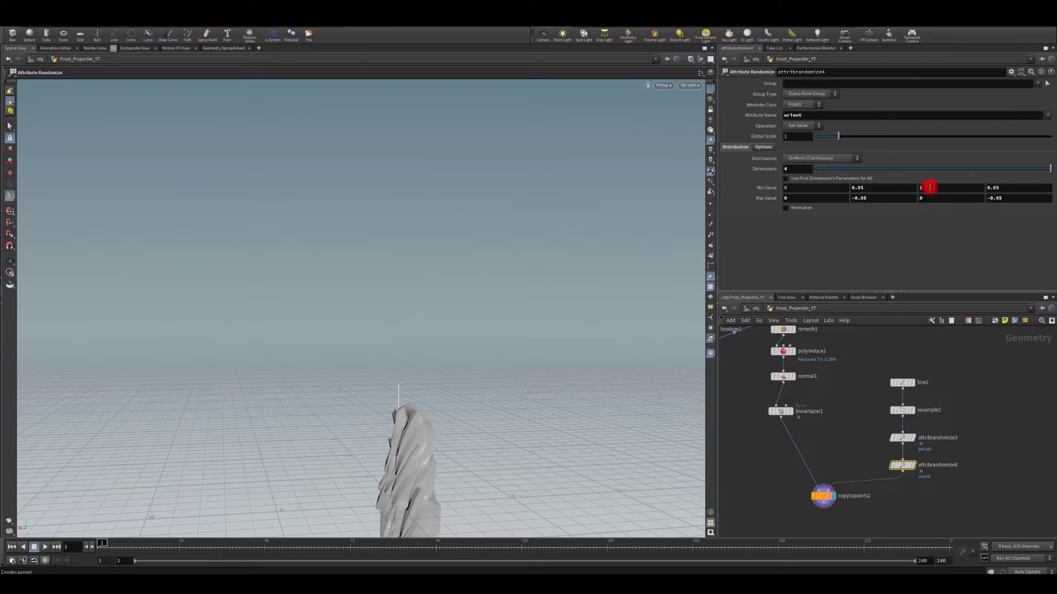
key(ctrl+z)
Step: Bring the whole copied spike into view and open the second minimum orient value for editing
key(Escape)
drag(554, 295, 800, 191)
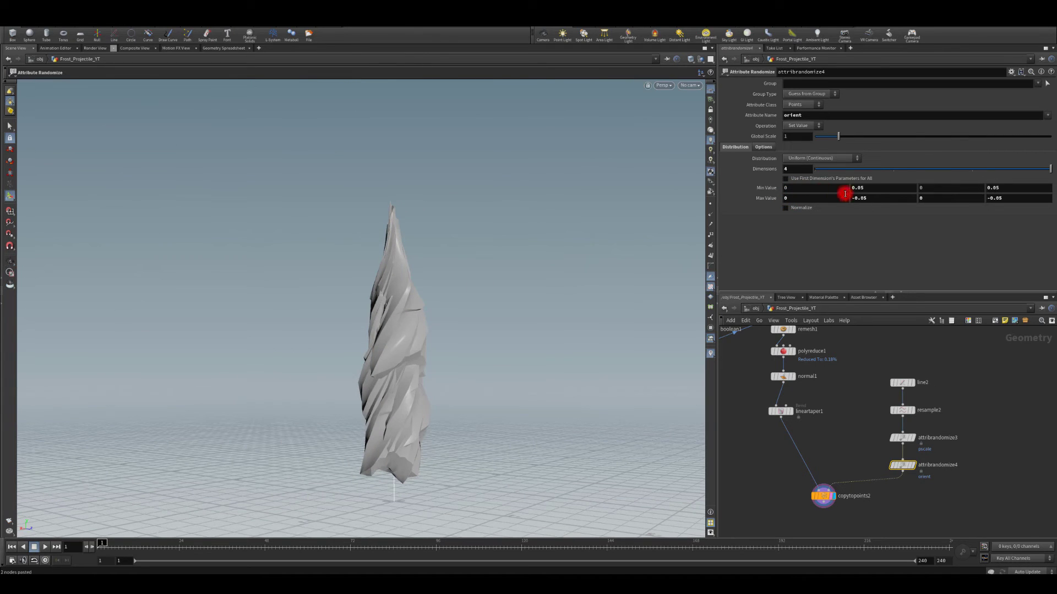
click(871, 187)
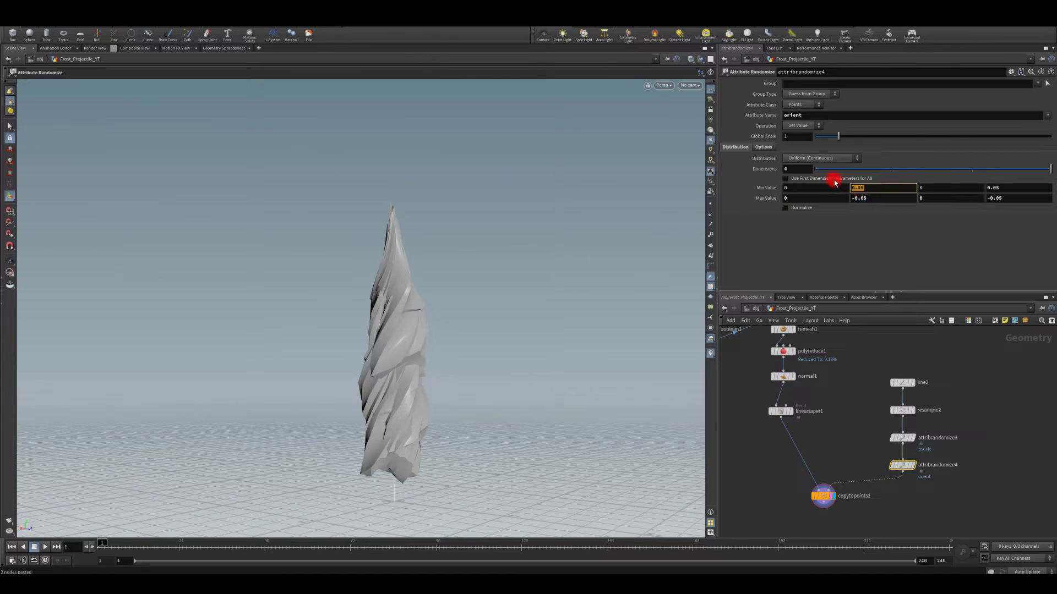
Step: Set the second and fourth orient components in attribrandomize4 to minimum .1 and maximum -.1
text(.1)
key(Return)
click(860, 198)
text(-.1)
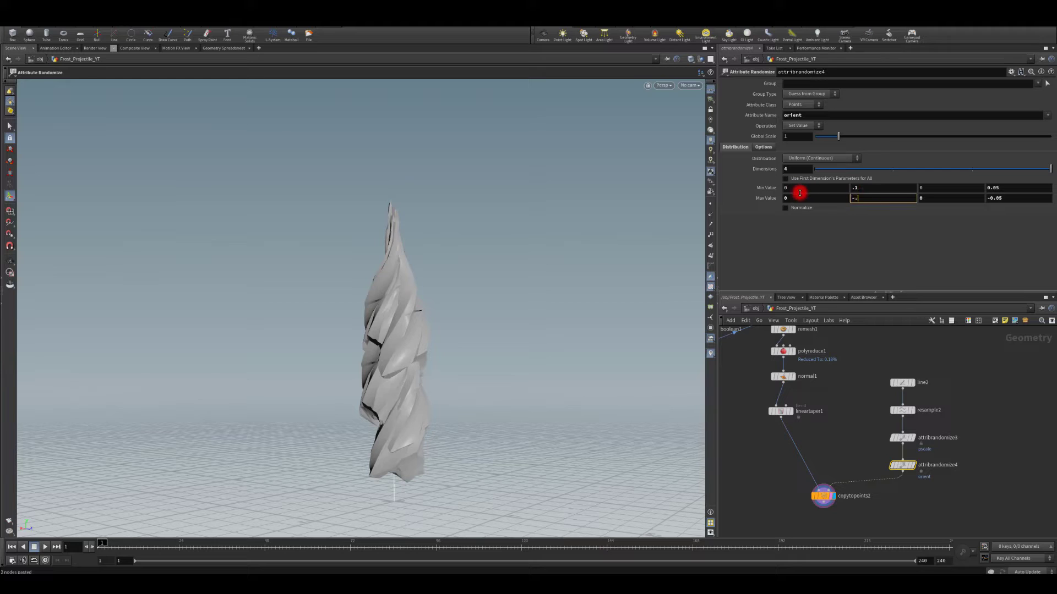
key(Return)
text(.31)
click(991, 199)
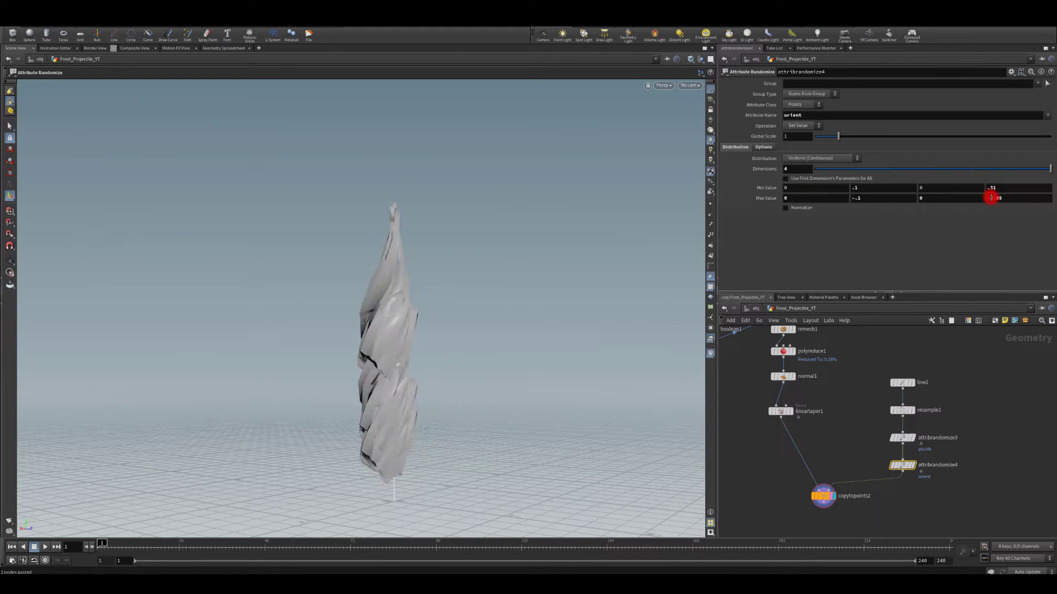
click(1002, 189)
text(.1)
click(1011, 199)
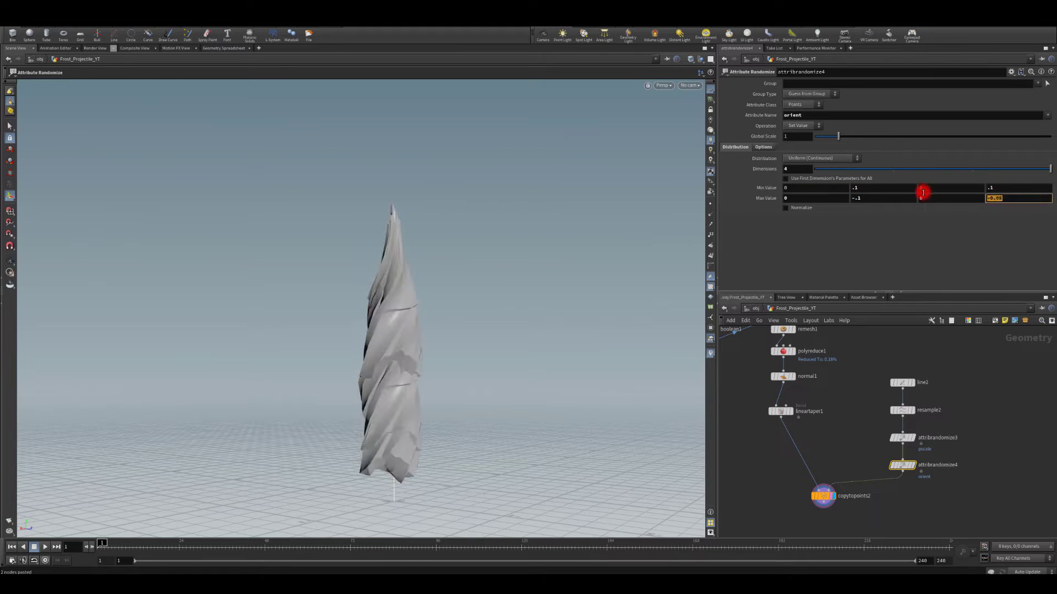
key(Return)
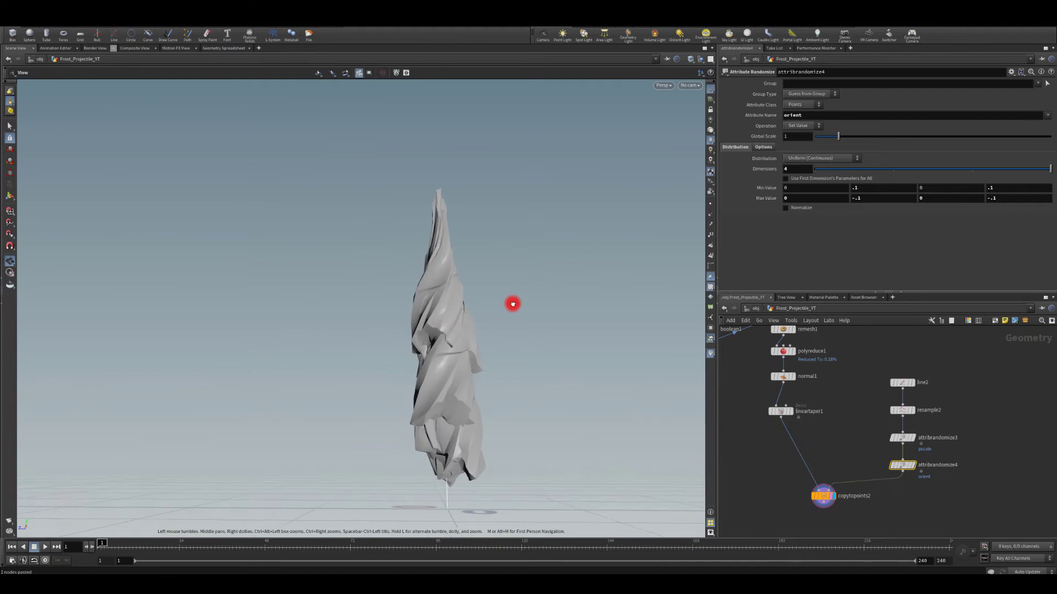
Step: Set the second and fourth orient components in attribrandomize4 to minimum 1 and maximum 0
text(.1)
click(858, 203)
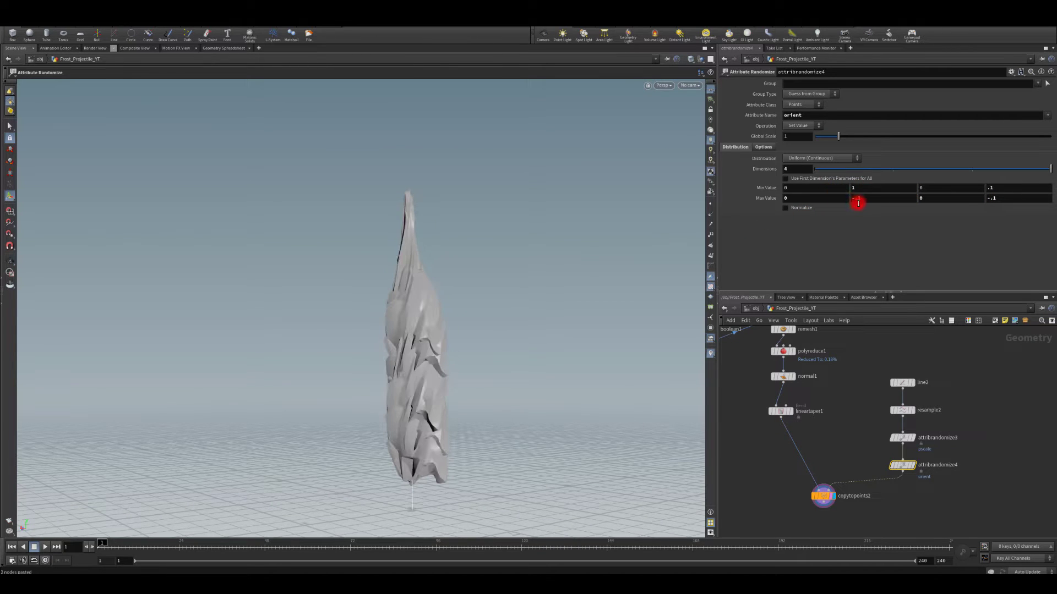
text(0)
key(Return)
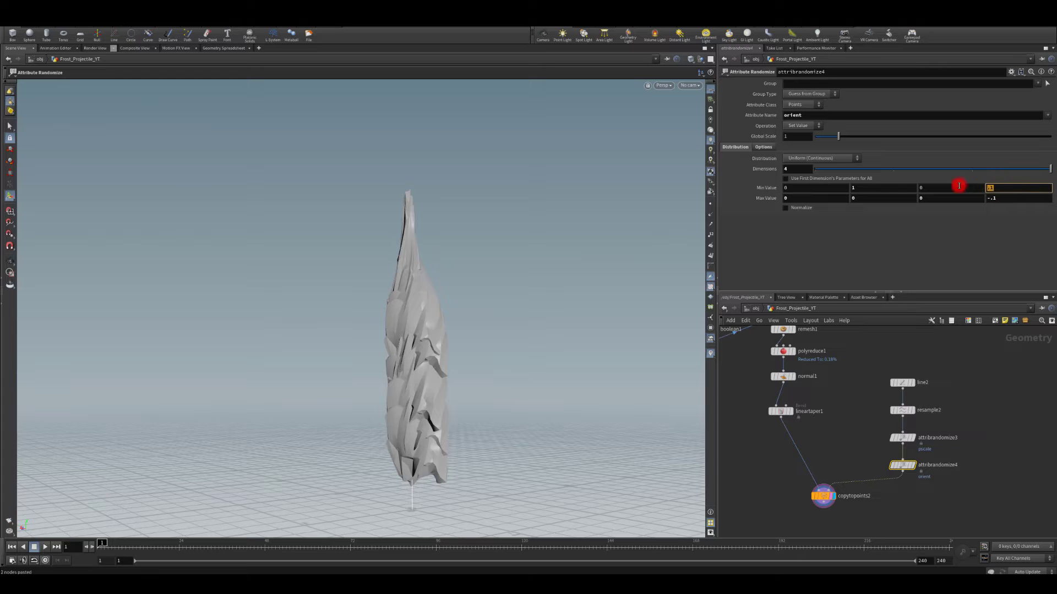
text(.1)
click(996, 199)
text(0)
key(Return)
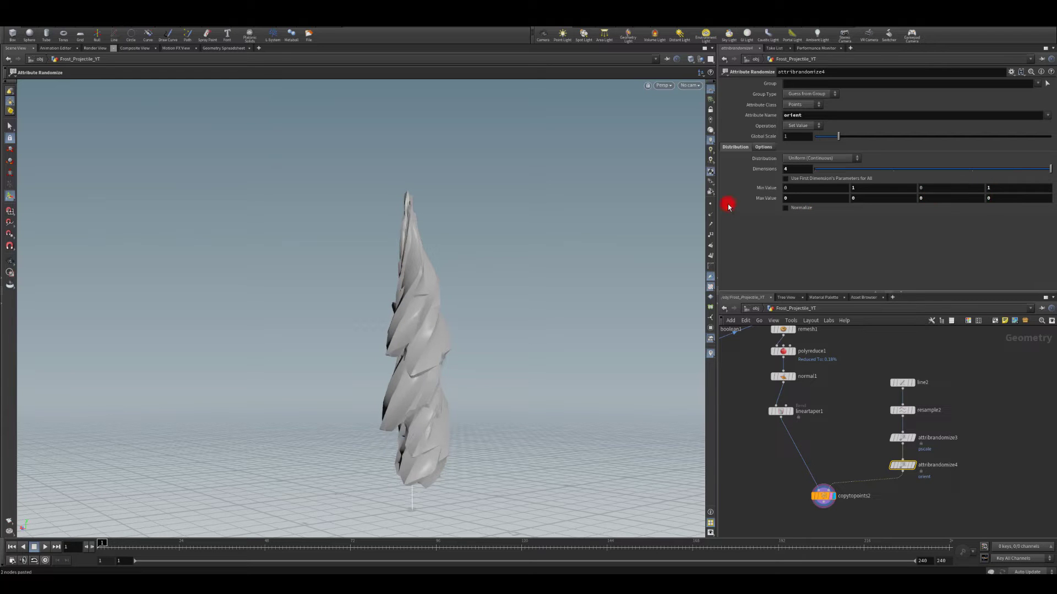
key(Escape)
drag(429, 281, 373, 289)
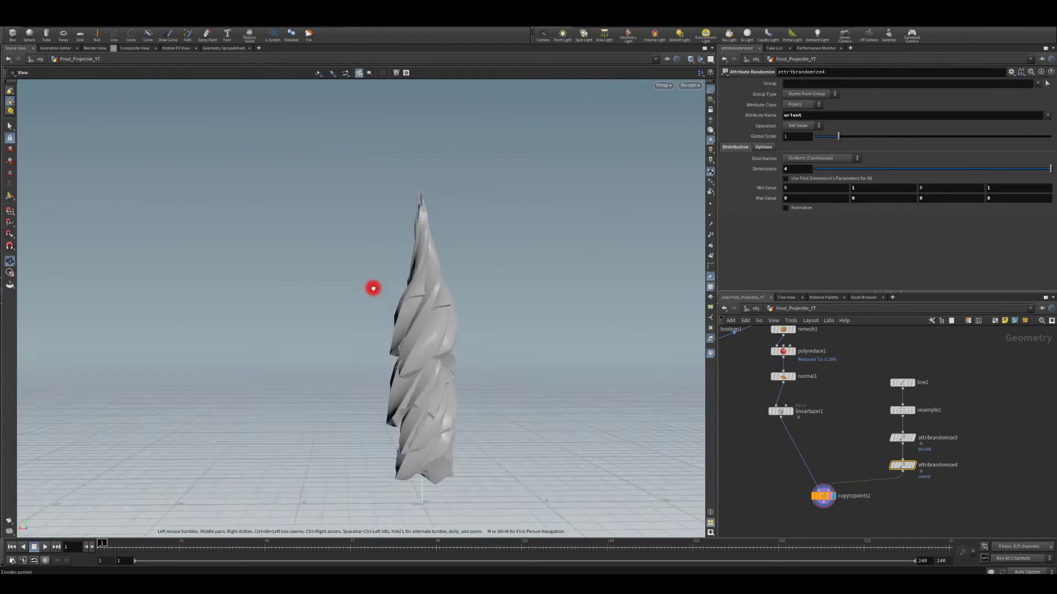
Step: Set the first orient component in attribrandomize4 to minimum .05 and maximum -.05
click(788, 188)
text(.1)
key(Return)
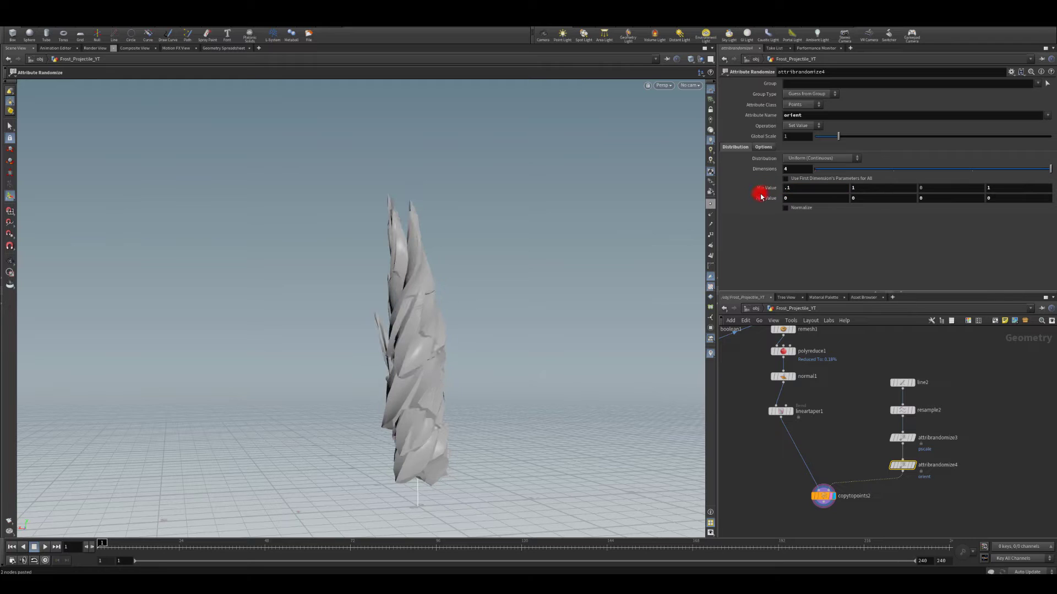
click(789, 190)
text(.05)
click(791, 197)
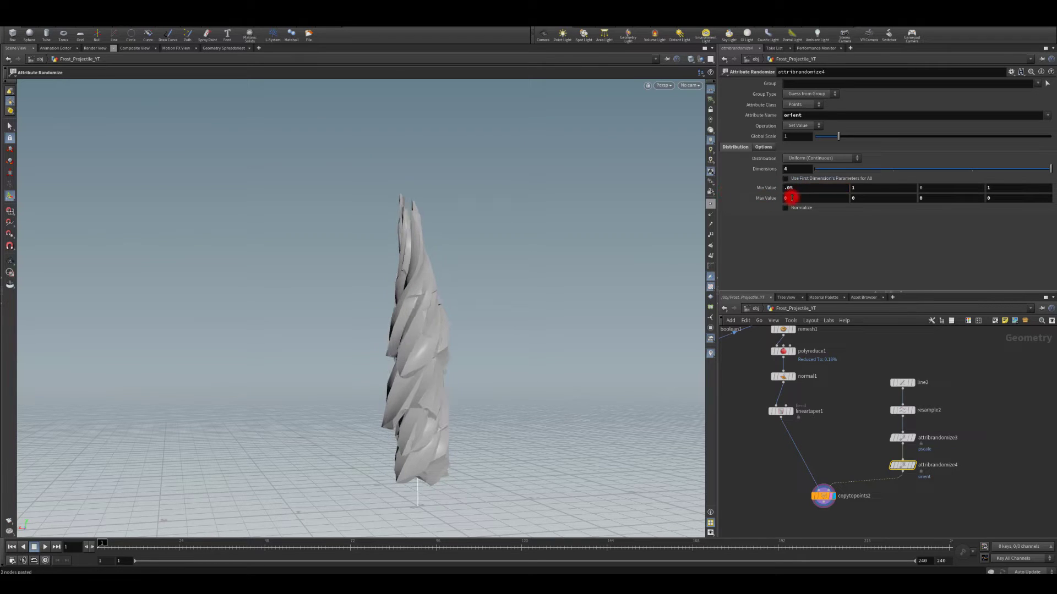
text(-.05)
key(Return)
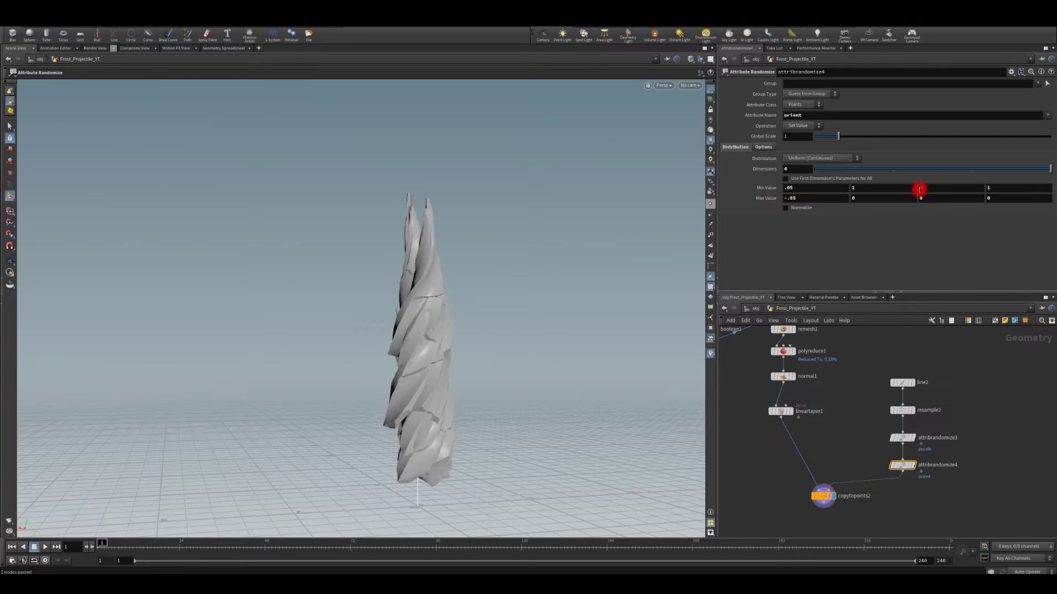
Step: Set the third orient component in attribrandomize4 to minimum .05 and maximum -.05
click(919, 189)
text(.05)
click(922, 197)
text(-.05)
key(Return)
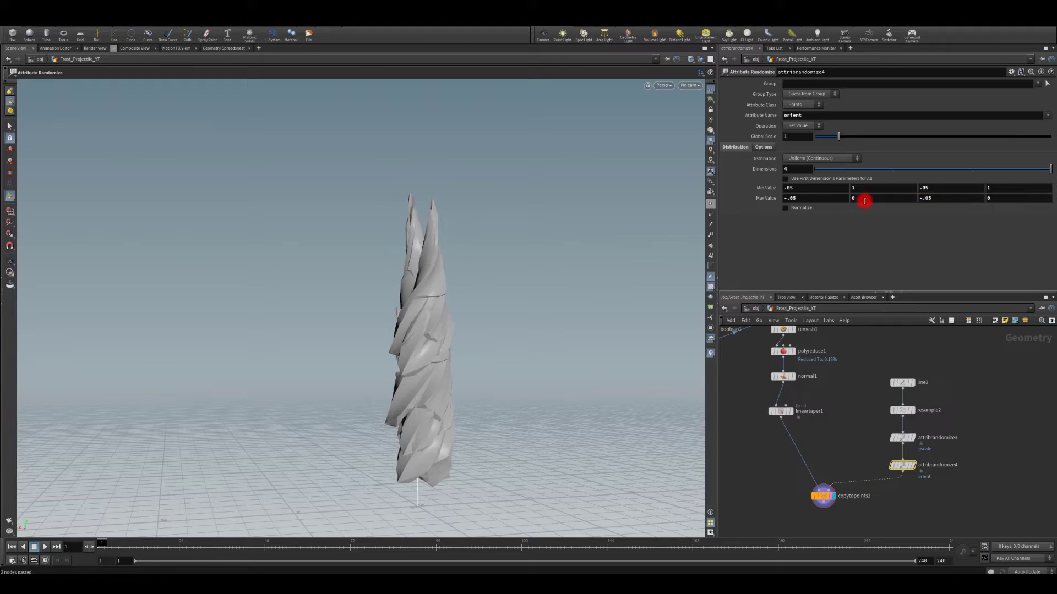
key(Escape)
drag(283, 342, 573, 380)
Step: Move the line branch nodes up and insert a Point Jitter node between attribrandomize4 and copytopoints2
drag(861, 358, 915, 444)
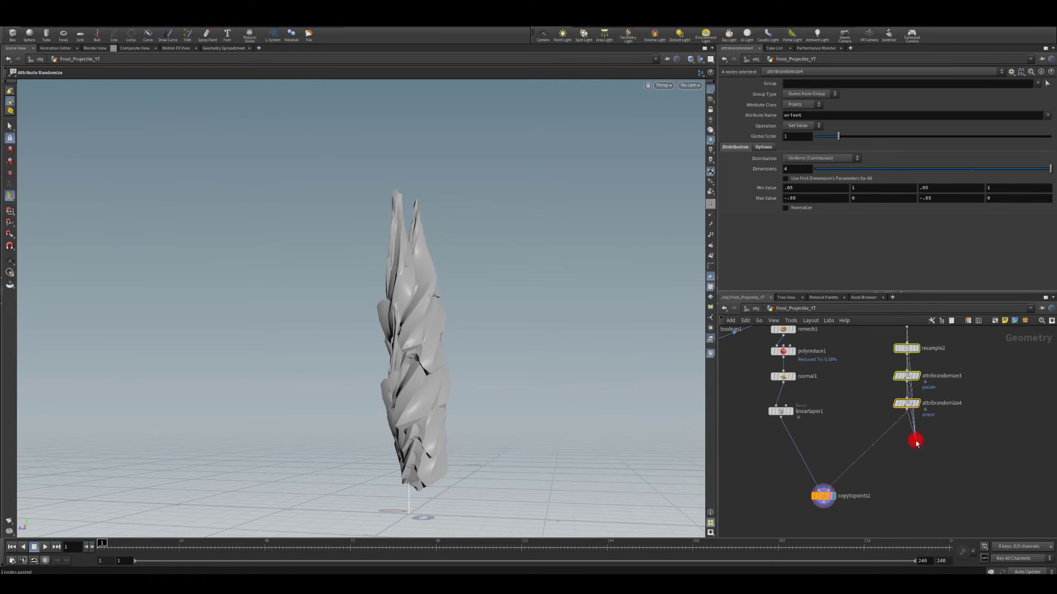
click(917, 425)
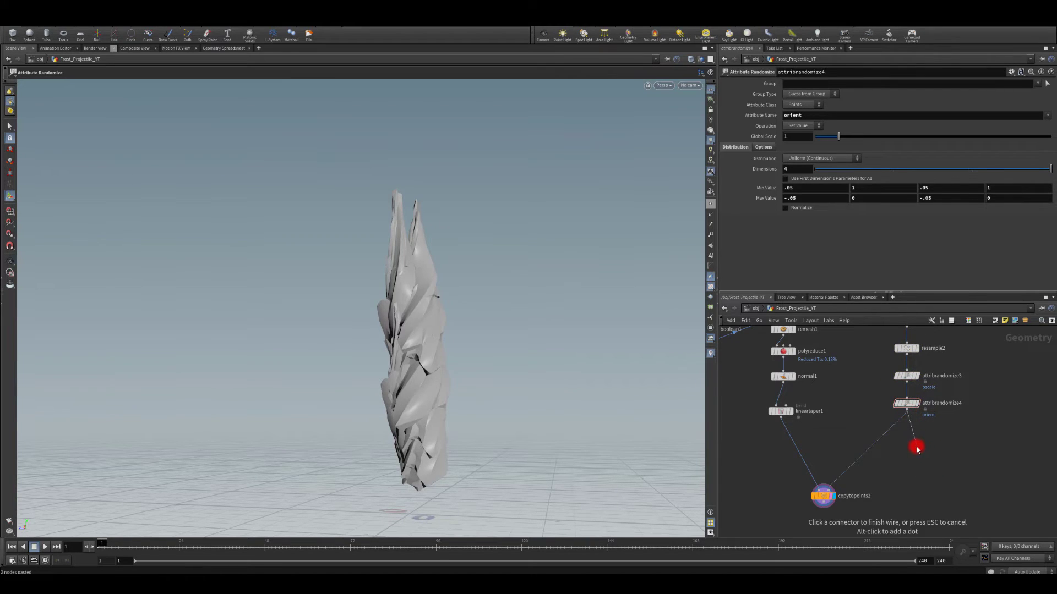
key(Tab)
text(point ji)
key(Return)
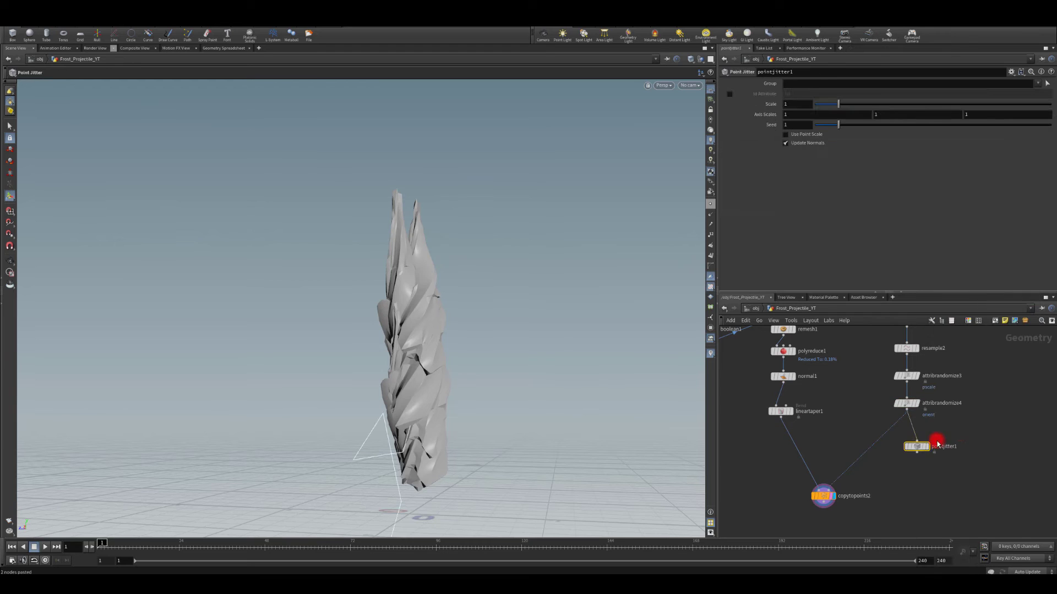
click(909, 447)
drag(909, 447, 831, 498)
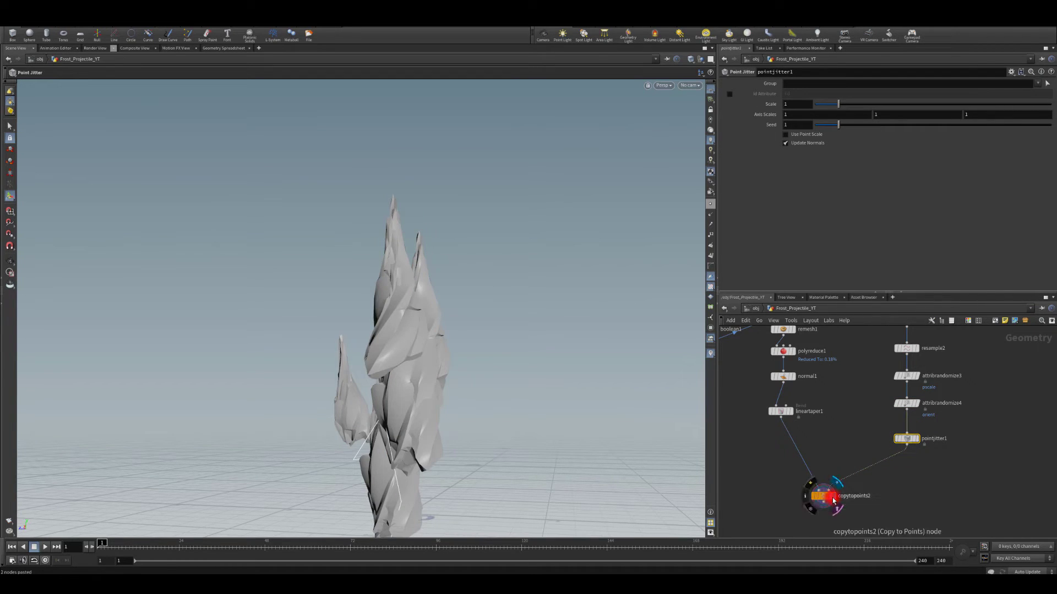
Step: Display pointjitter1 and set its axis scales to 1, 0 and 1 so the points jitter only horizontally
click(913, 440)
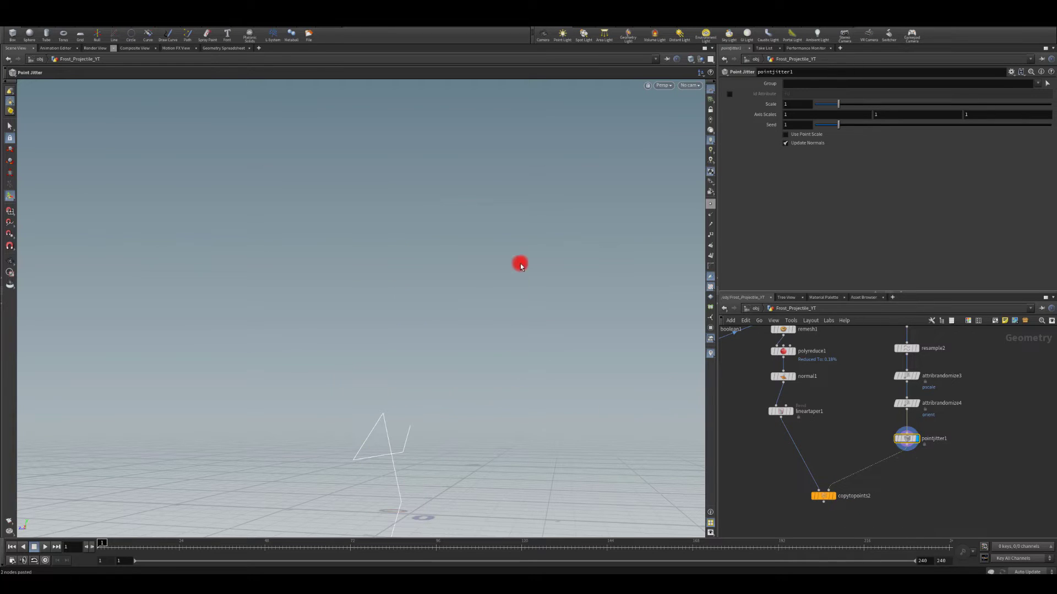
alt+middle_drag(409, 365, 416, 270)
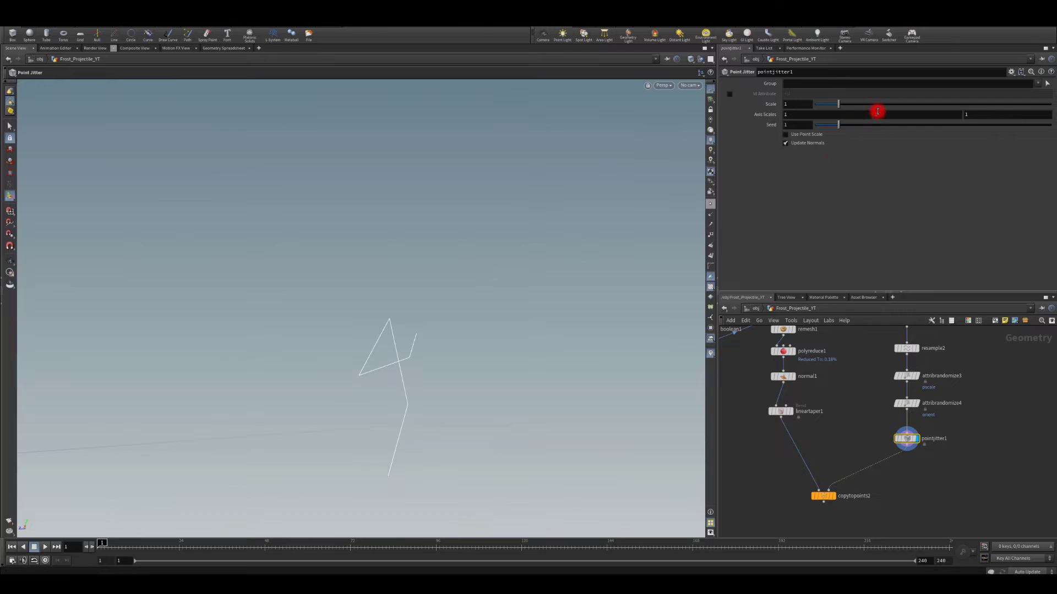
drag(878, 112, 687, 106)
text(00)
drag(980, 115, 941, 115)
text(0)
key(Return)
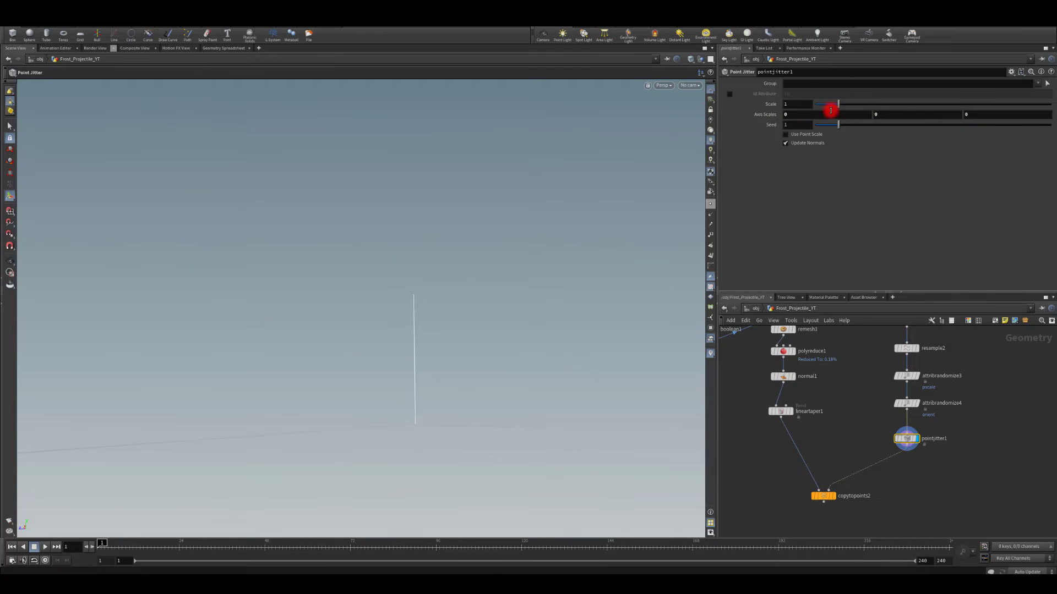
middle_drag(817, 116, 890, 127)
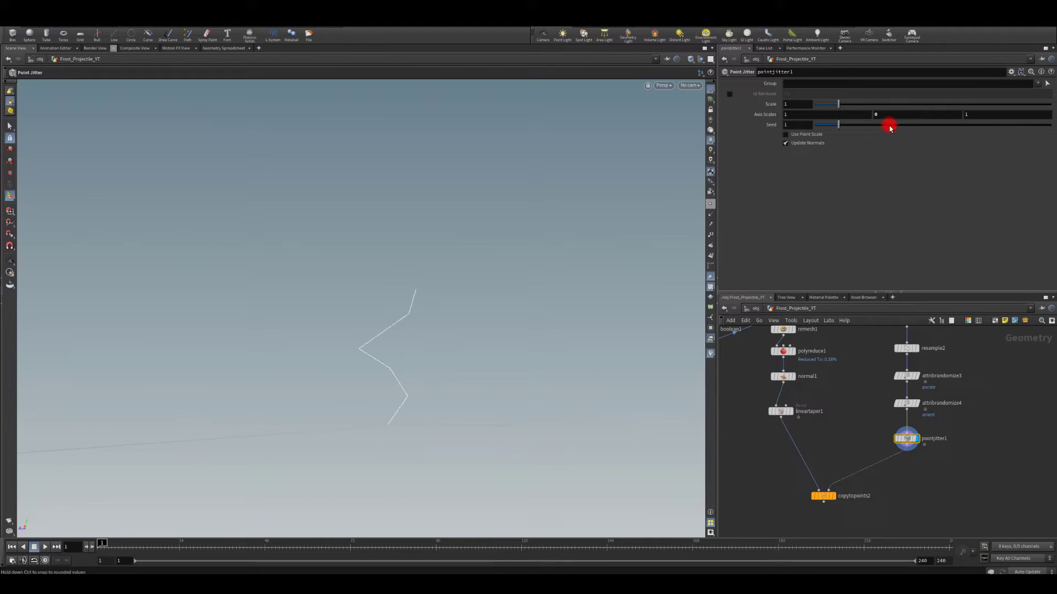
drag(363, 279, 479, 308)
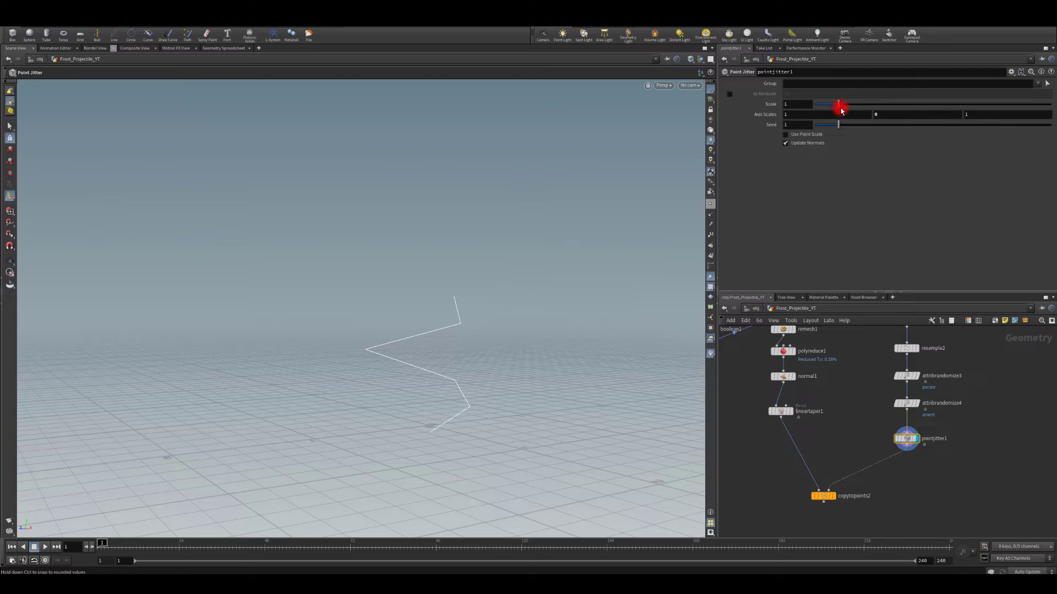
Step: Set the Point Jitter scale to 0.37 and display copytopoints2
drag(836, 105, 824, 104)
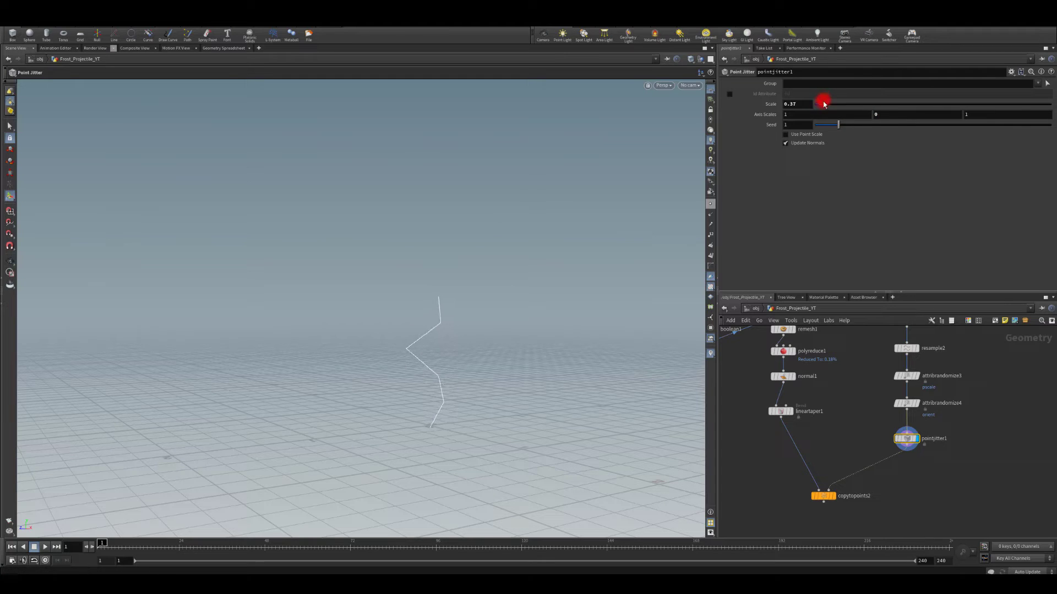
click(832, 496)
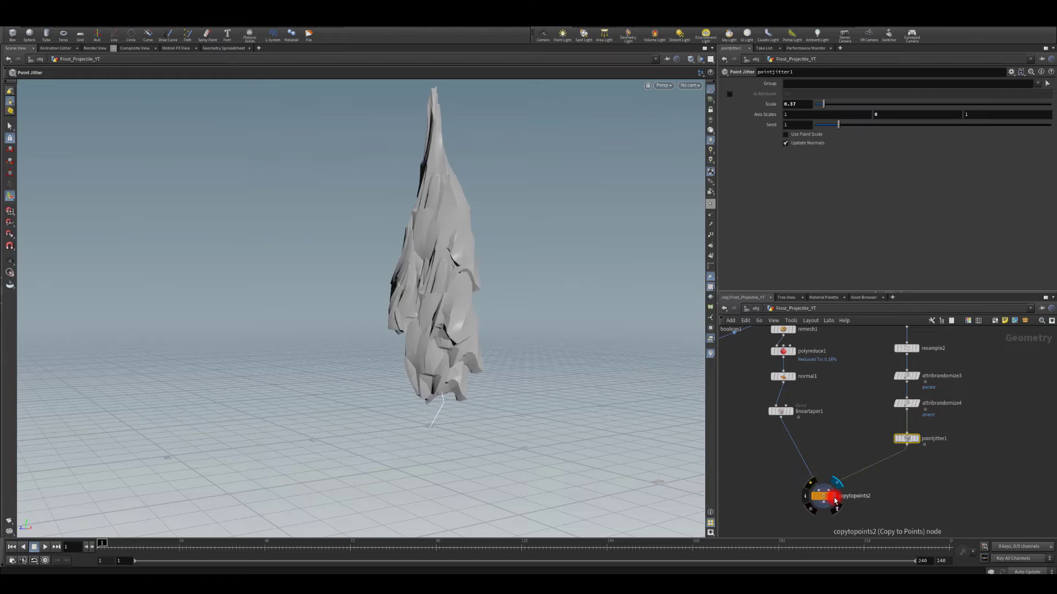
drag(448, 311, 550, 275)
Step: Set the first and third orient components in attribrandomize4 to minimum .02 and maximum -.02
click(906, 404)
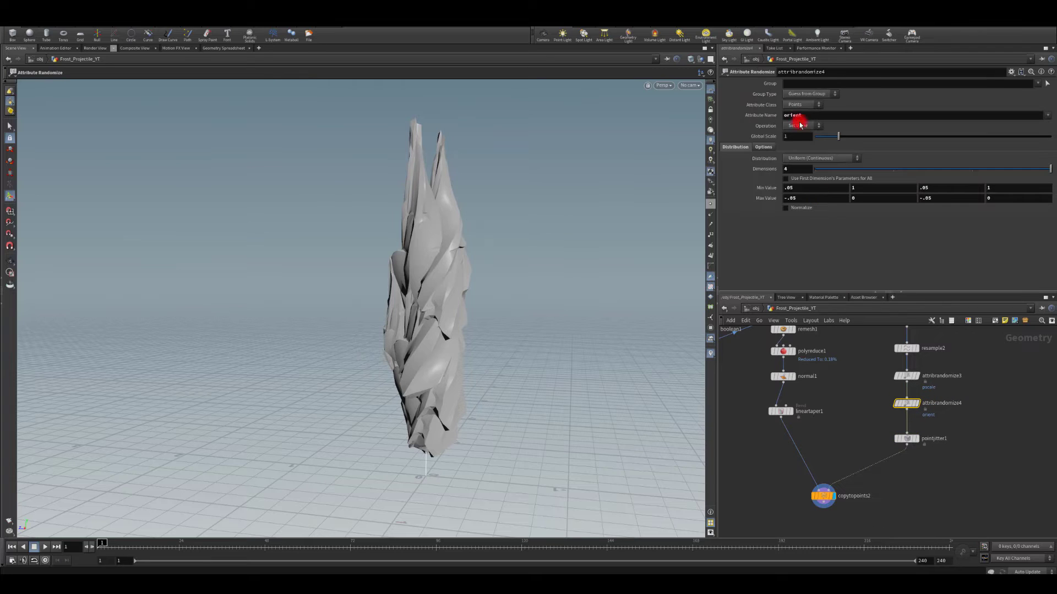
text(.02)
click(796, 198)
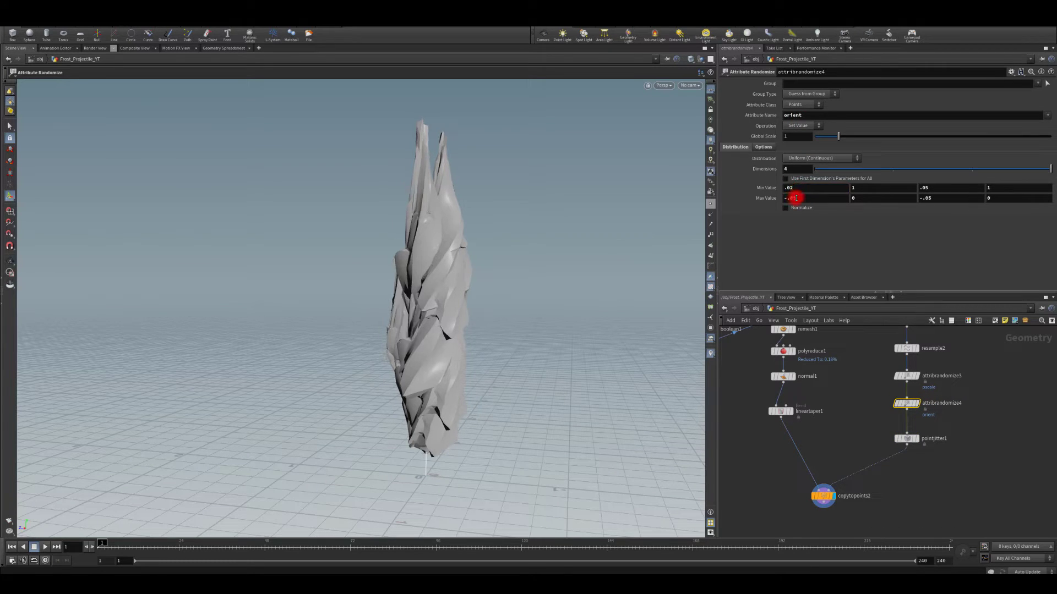
text(-.02)
key(Return)
click(925, 188)
text(.0)
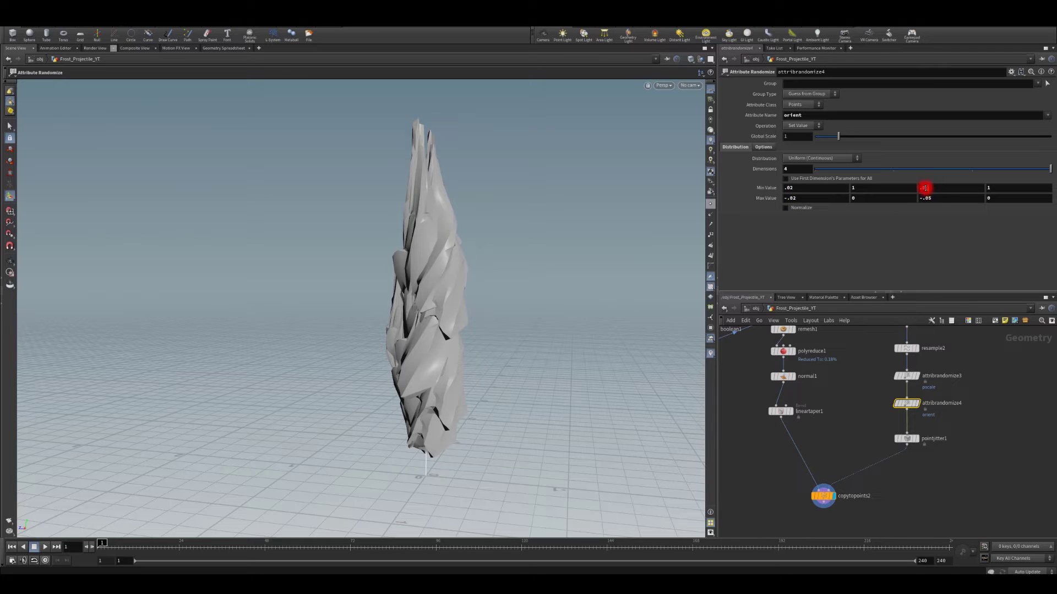
text(2)
click(935, 198)
text(2)
key(Return)
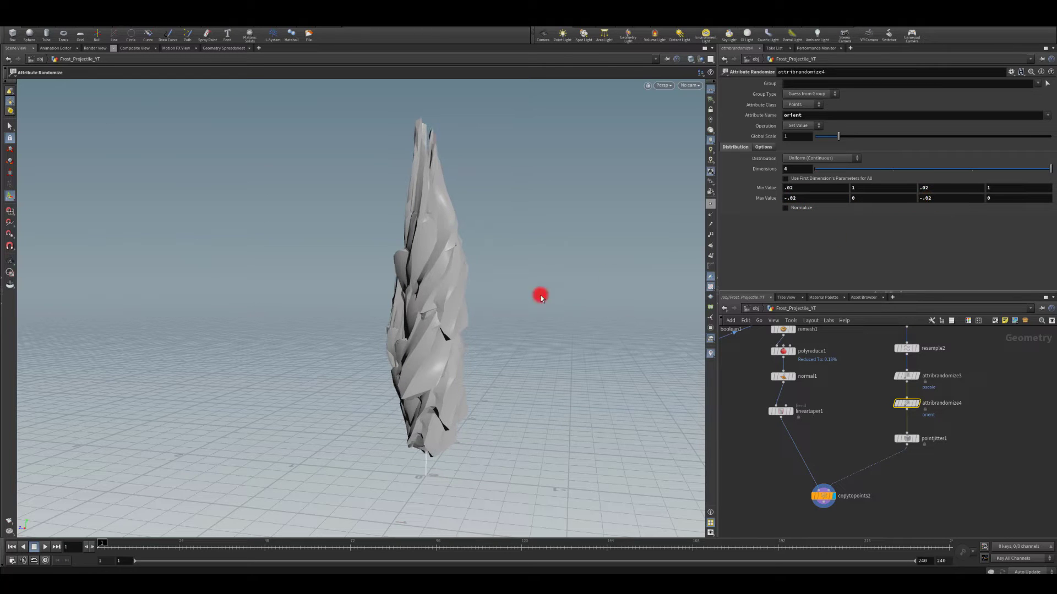
Step: Add a VDB from Polygons node after copytopoints2, set its voxel size to .004 and display it
alt+drag(341, 341, 786, 406)
middle_drag(868, 434, 905, 329)
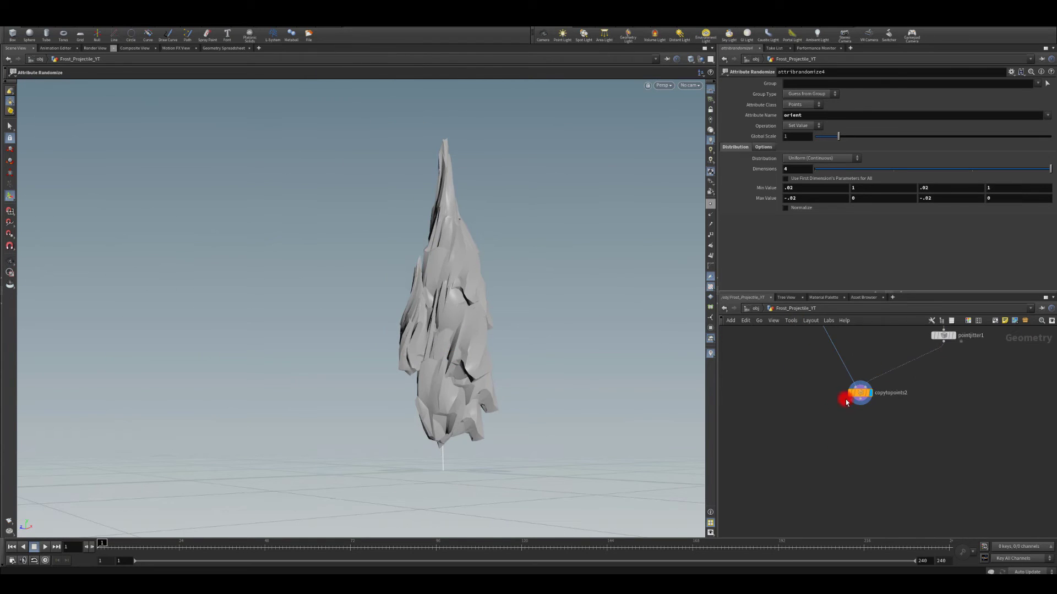
key(Tab)
text(vdn)
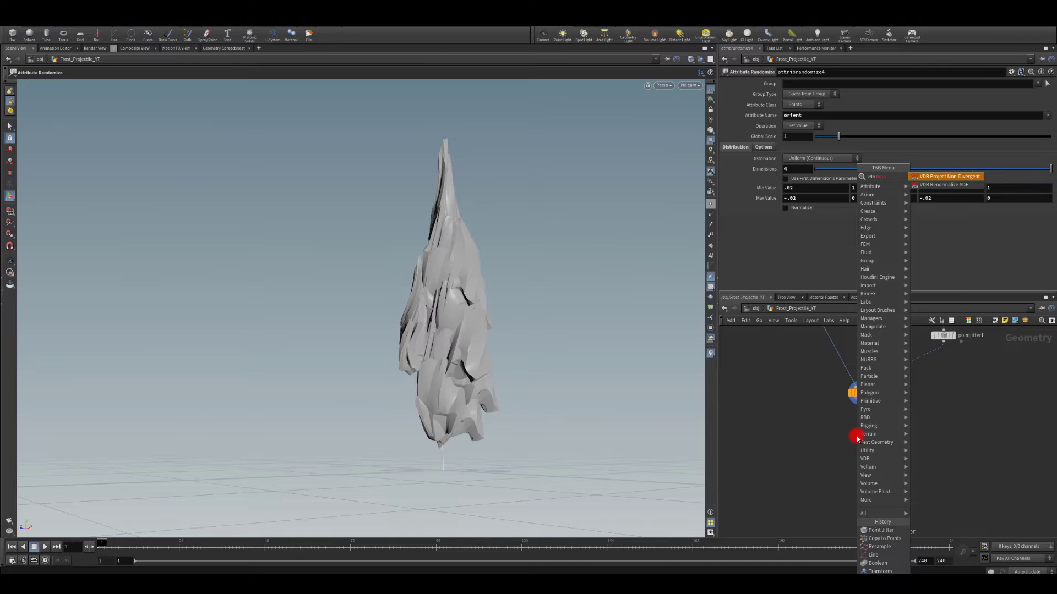
key(BackSpace)
text(b from po)
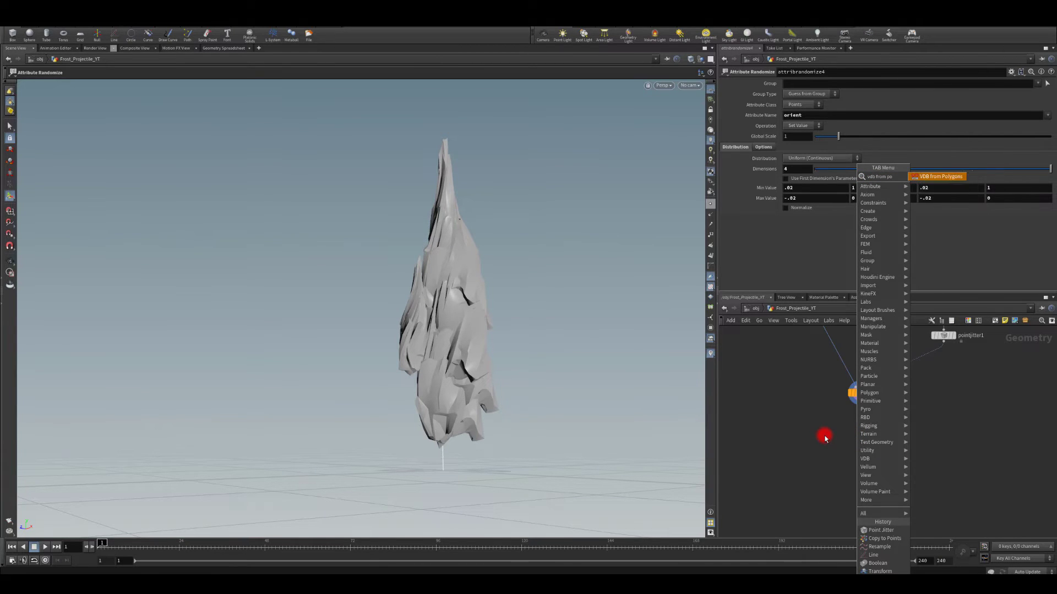
key(Return)
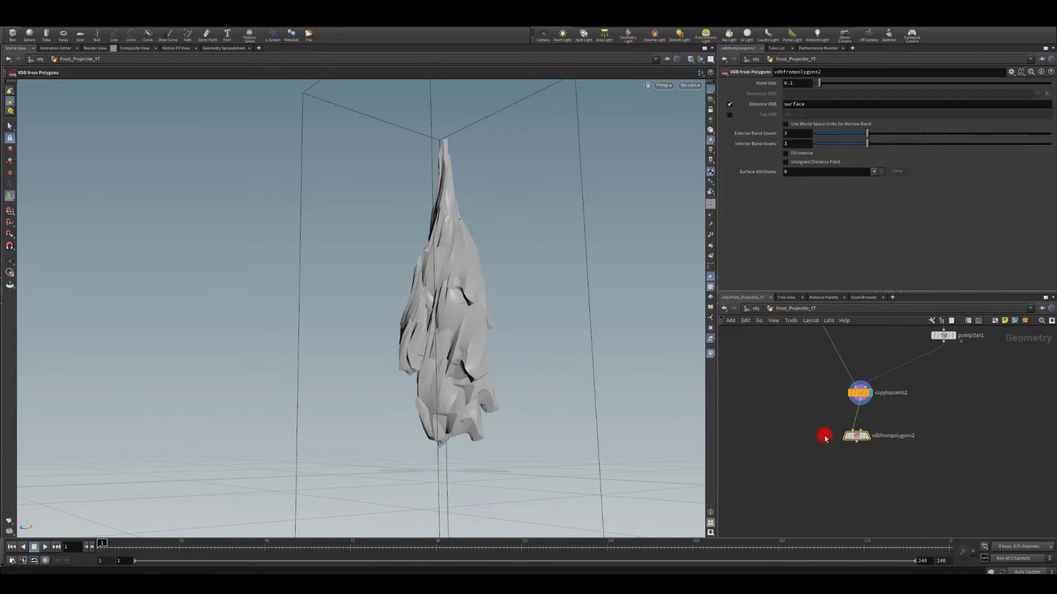
click(842, 379)
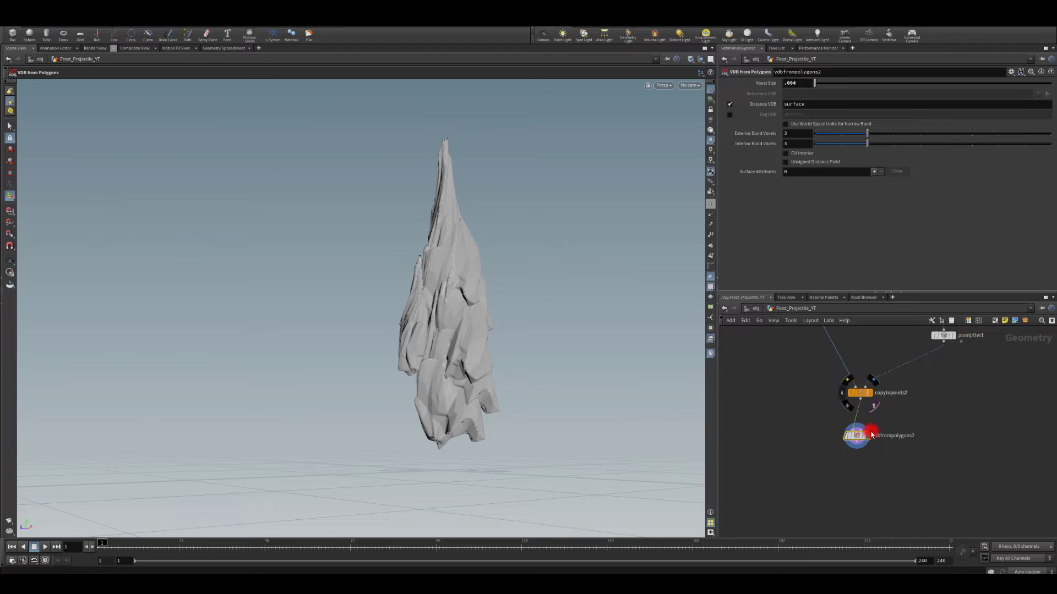
Step: Add a Convert VDB node after vdbfrompolygons2, display it and set it to convert to Polygons
drag(856, 449, 853, 479)
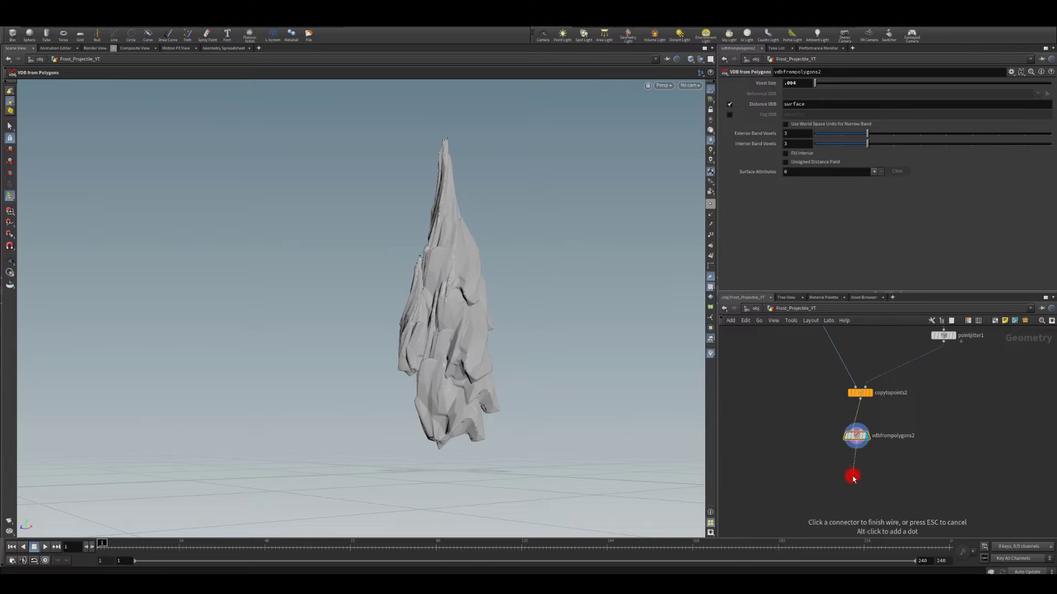
key(Tab)
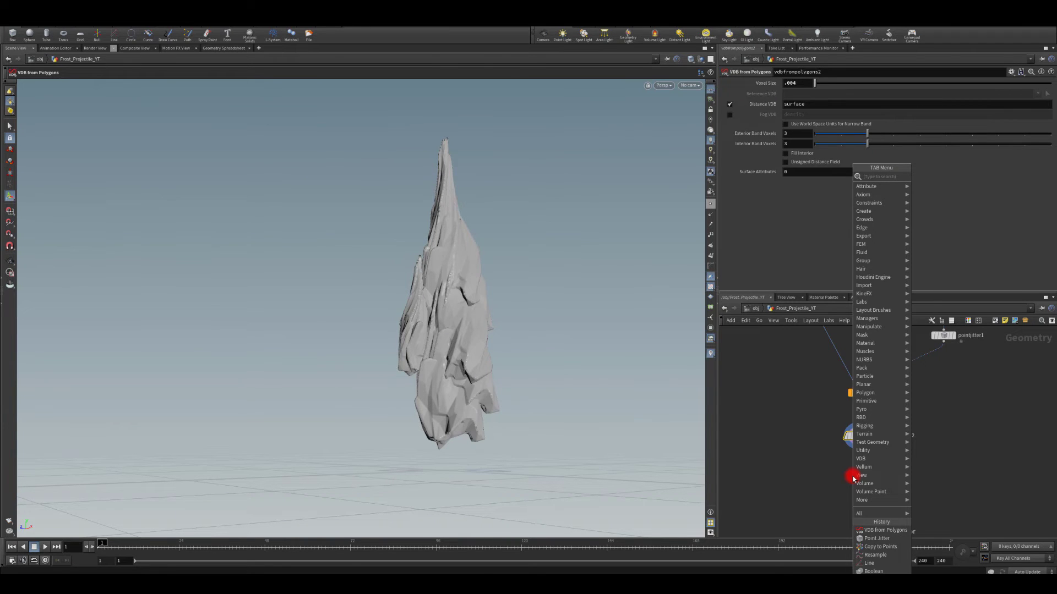
text(convert)
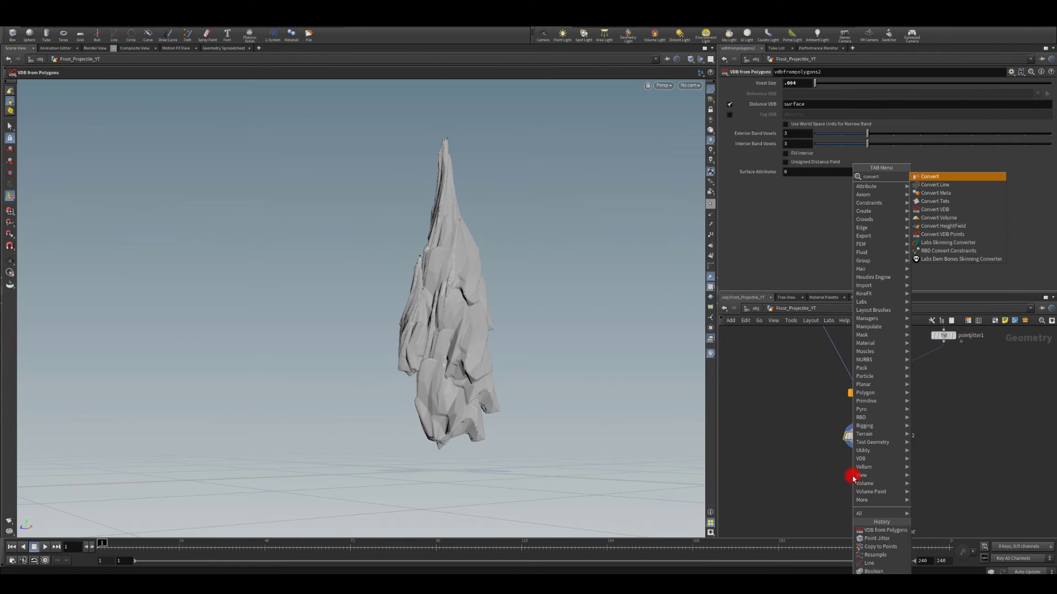
text(vdb)
key(Return)
click(853, 477)
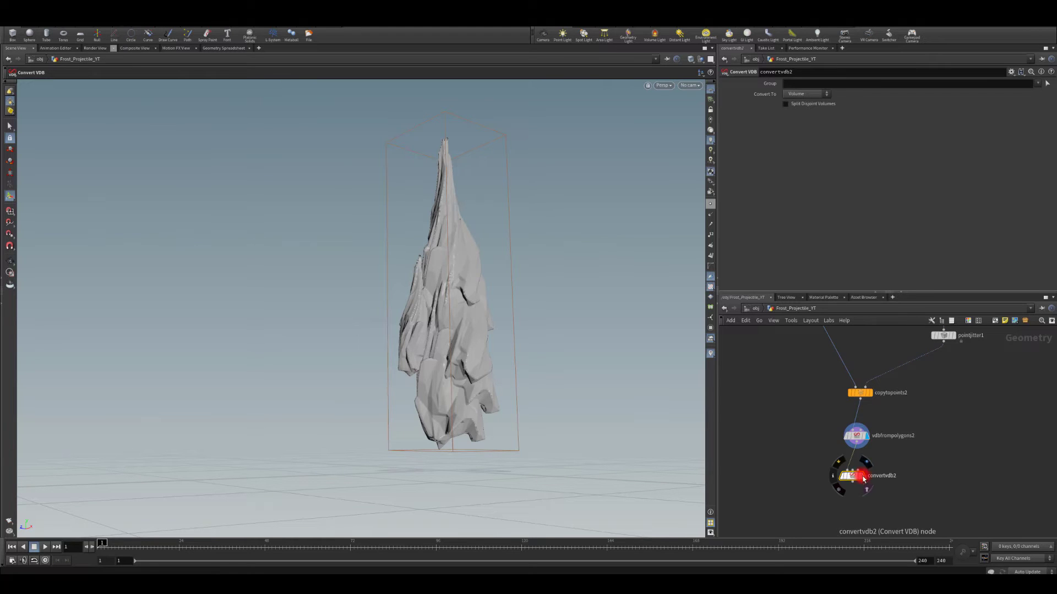
click(863, 479)
click(806, 93)
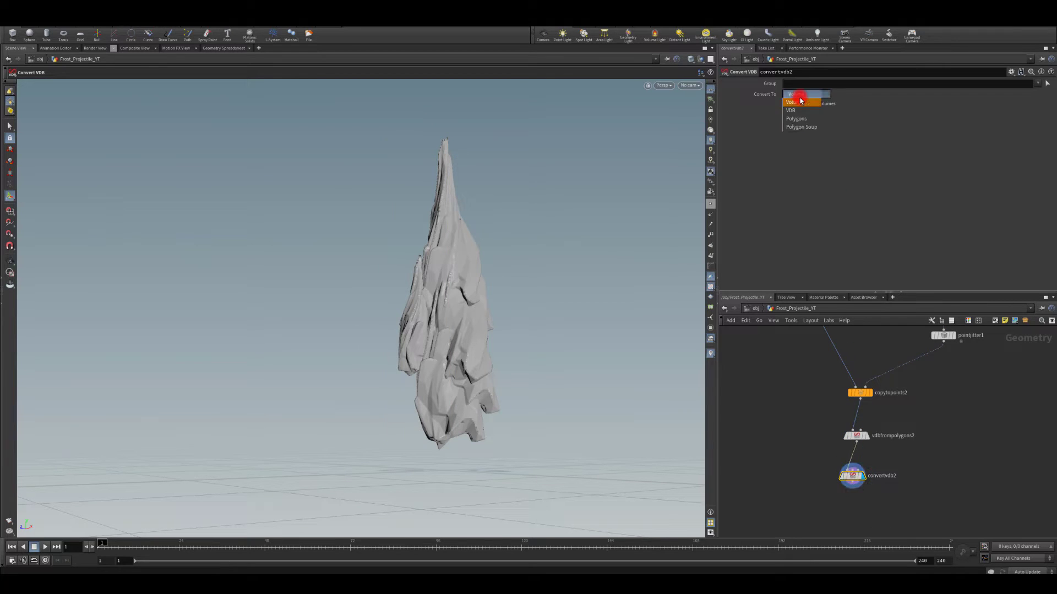
click(800, 117)
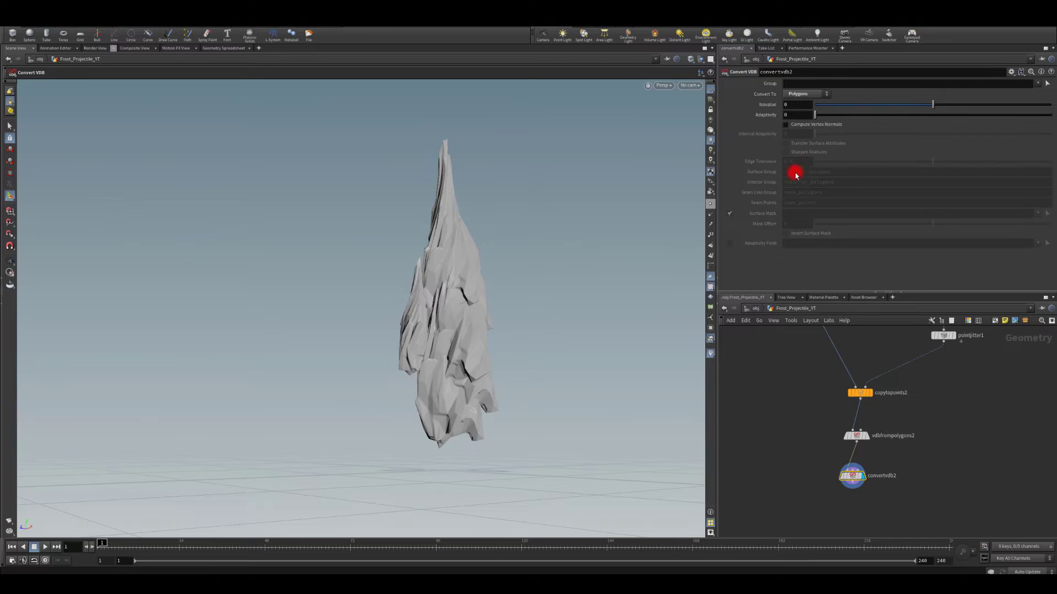
alt+drag(328, 325, 423, 238)
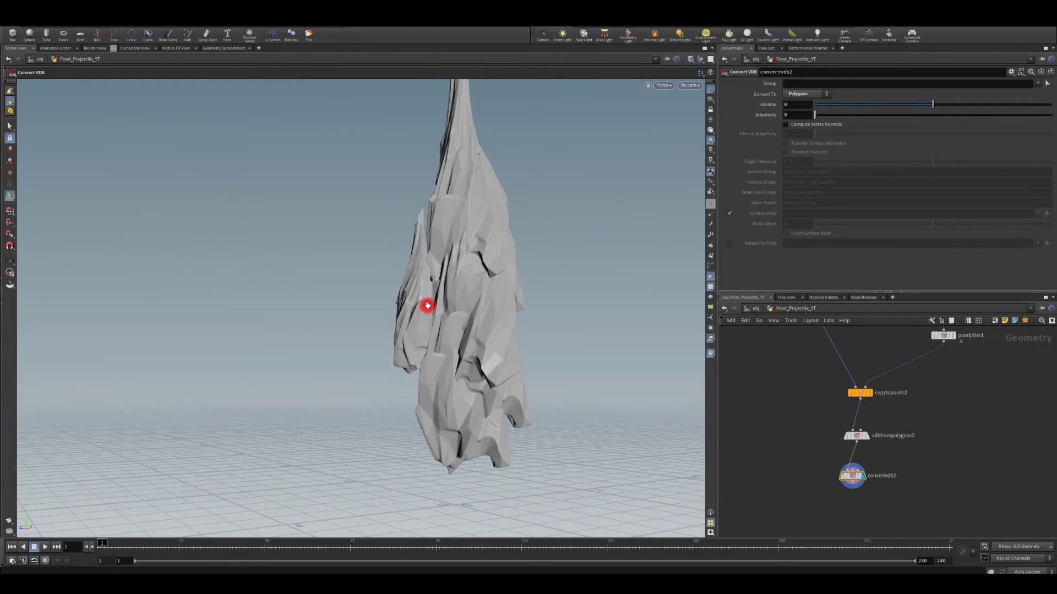
Step: Set the global seed of attribrandomize3 to 1.31 to vary the shard scales
middle_drag(978, 392, 907, 479)
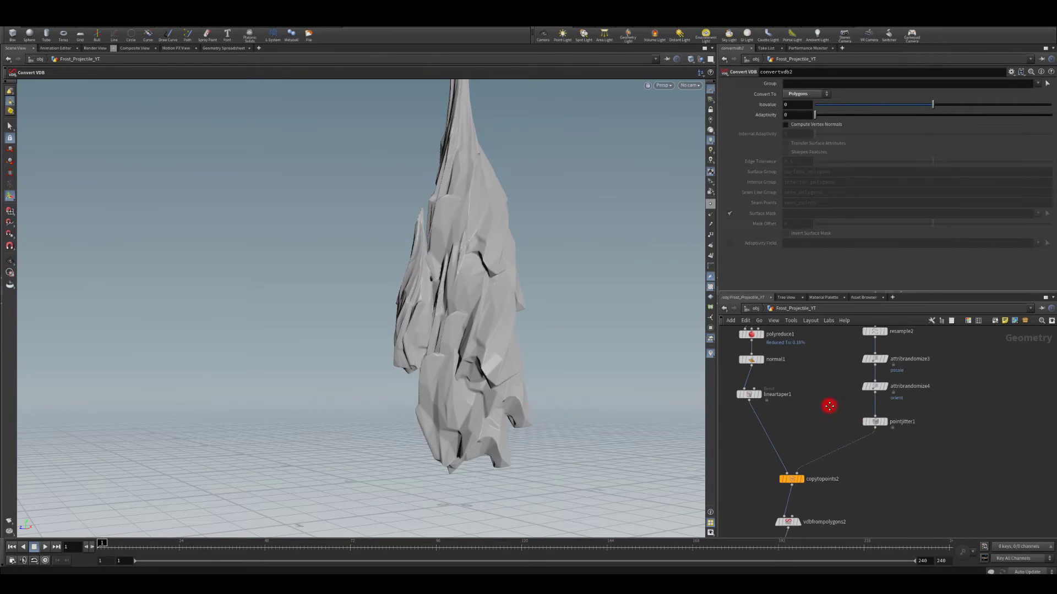
mouse_move(829, 406)
middle_down()
mouse_move(826, 420)
mouse_move(844, 411)
middle_up()
click(860, 413)
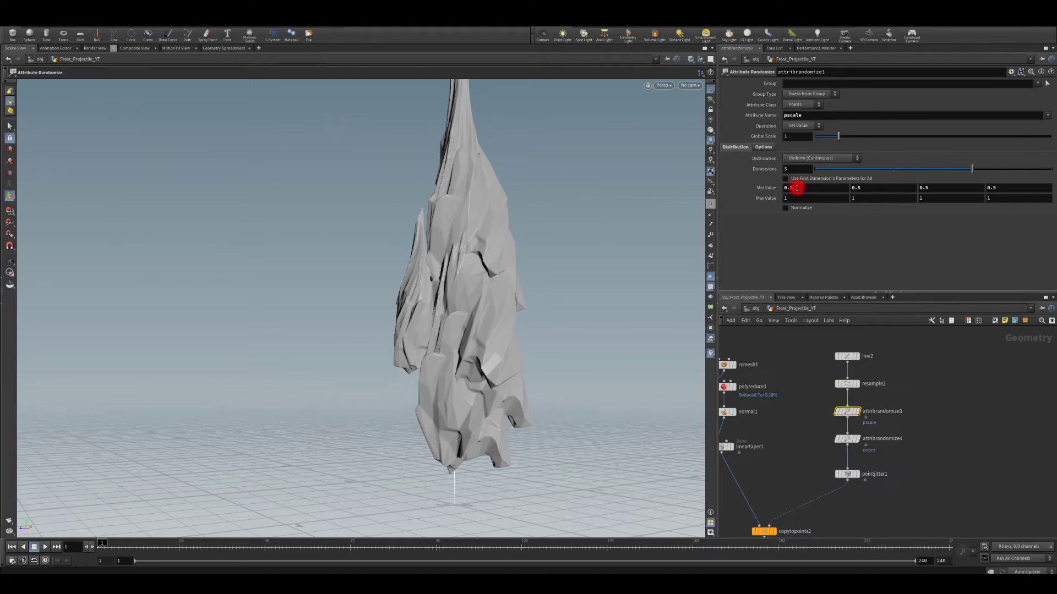
click(763, 147)
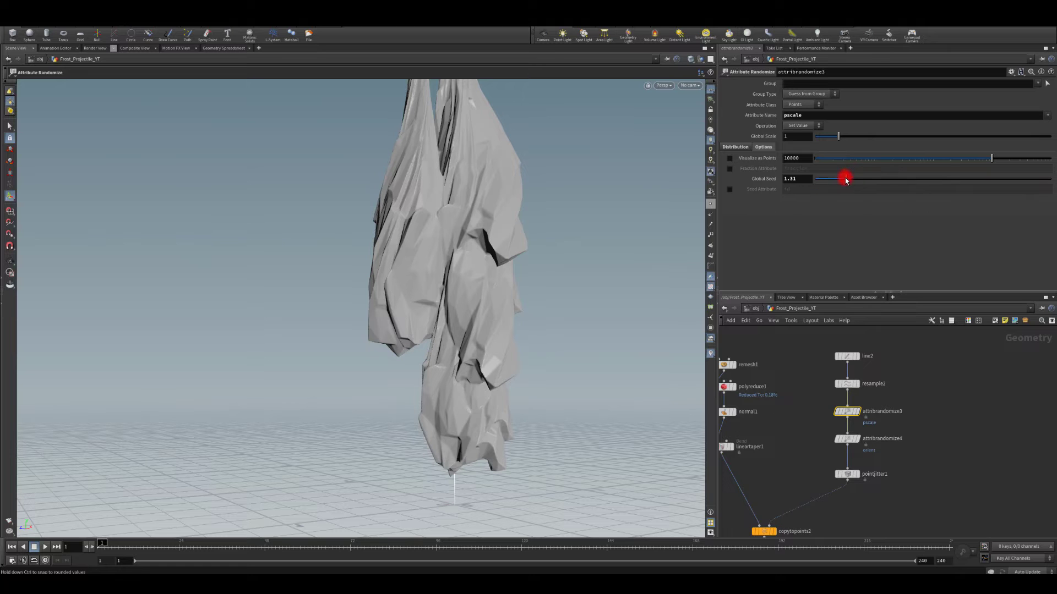
key(Escape)
drag(473, 173, 182, 275)
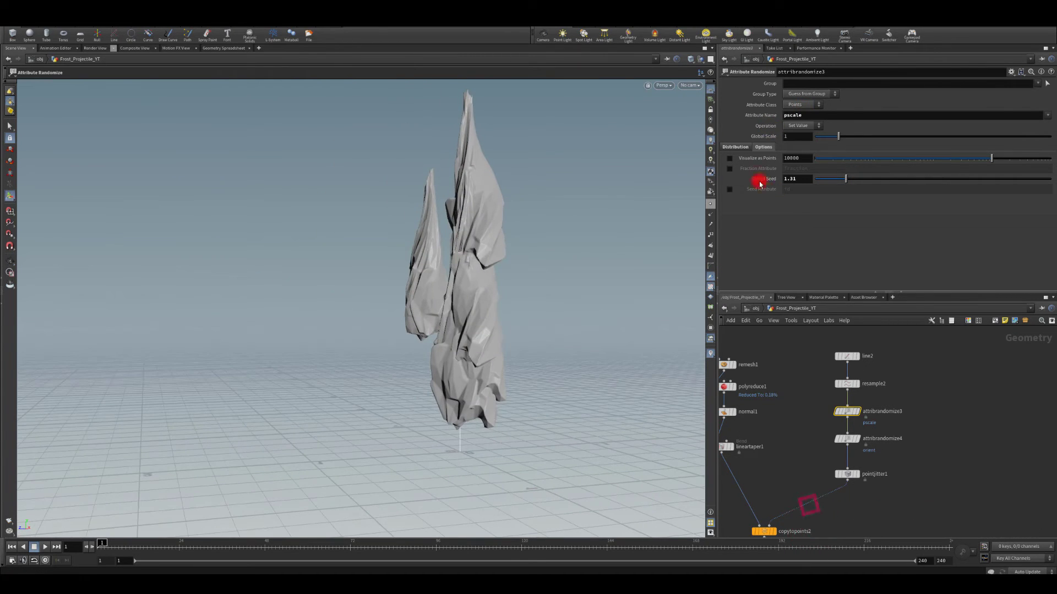
Step: Set all four minimum values of the pscale randomization in attribrandomize3 to .7
click(738, 147)
drag(790, 189, 857, 188)
text(.7)
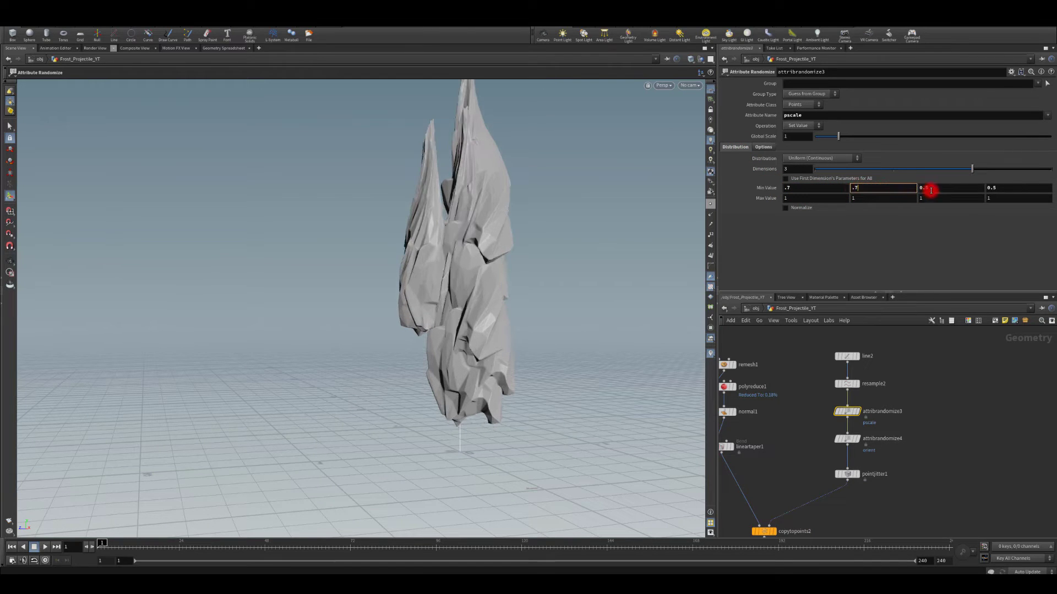
drag(930, 190, 939, 193)
text(.7)
drag(1009, 189, 983, 187)
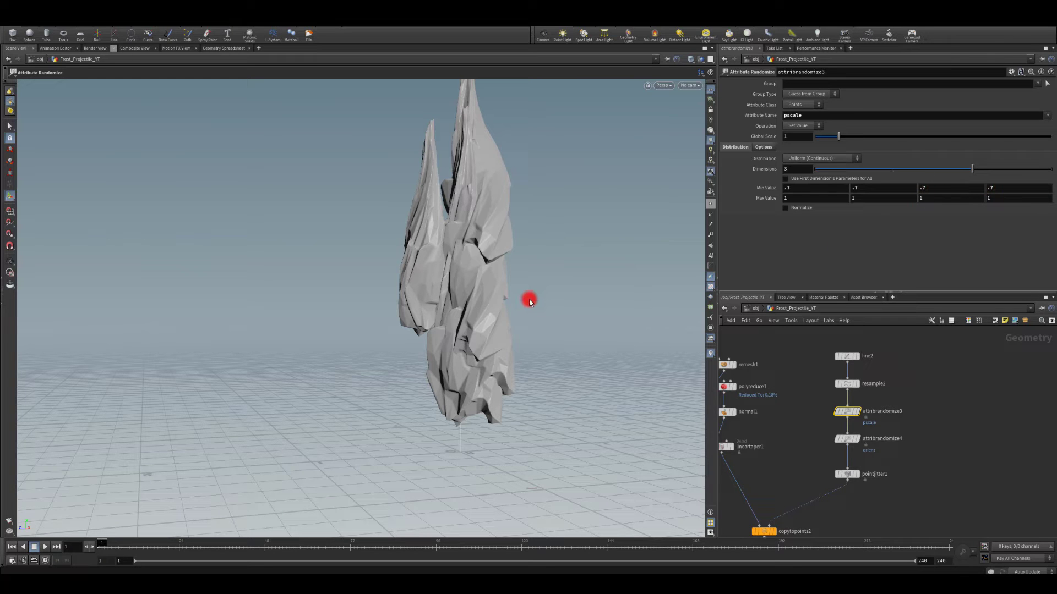
key(Escape)
drag(445, 297, 379, 341)
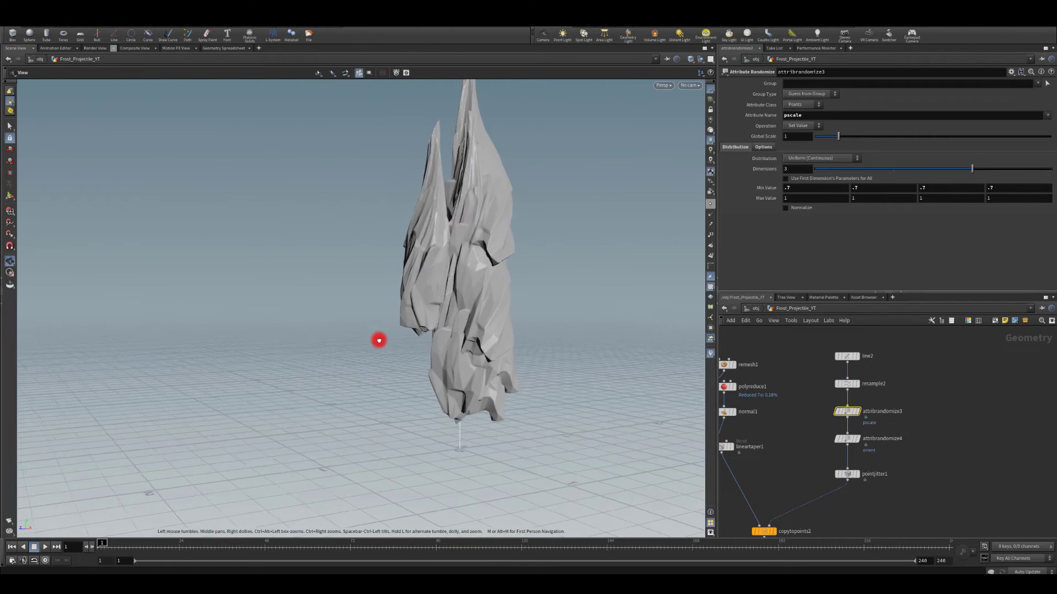
Step: Try different seeds on pointjitter1, such as 2.7 and 6.81, and settle on 2.01
click(846, 474)
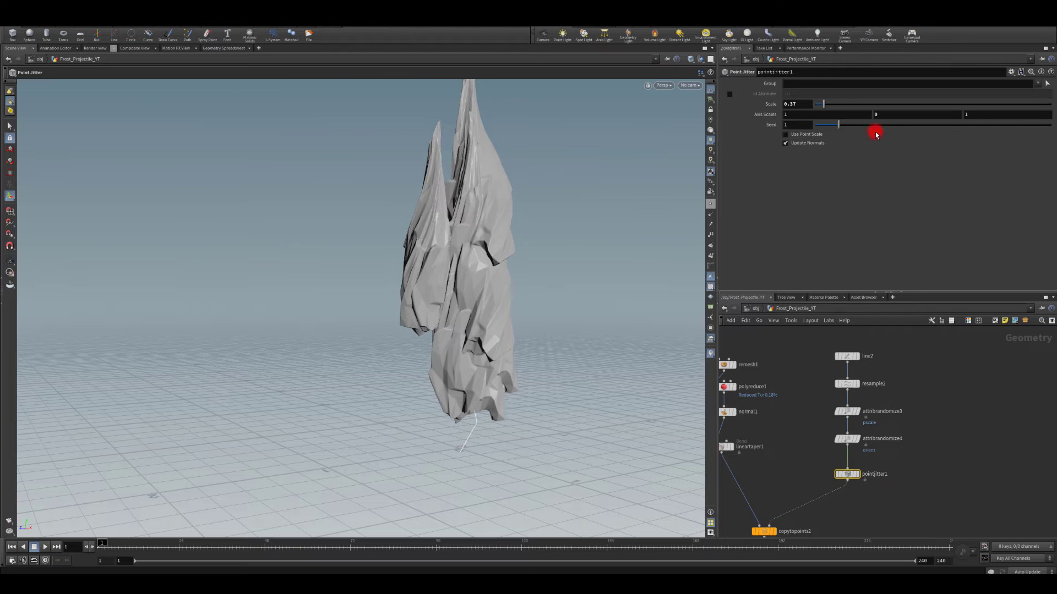
drag(876, 133, 876, 112)
key(Escape)
mouse_move(463, 242)
mouse_down()
mouse_move(479, 236)
mouse_move(220, 237)
mouse_move(456, 337)
mouse_move(194, 311)
mouse_move(238, 308)
mouse_move(111, 328)
mouse_move(383, 328)
mouse_move(467, 304)
mouse_move(354, 272)
mouse_move(437, 226)
mouse_move(427, 281)
mouse_move(303, 243)
mouse_move(387, 274)
mouse_move(454, 258)
mouse_up()
key(Return)
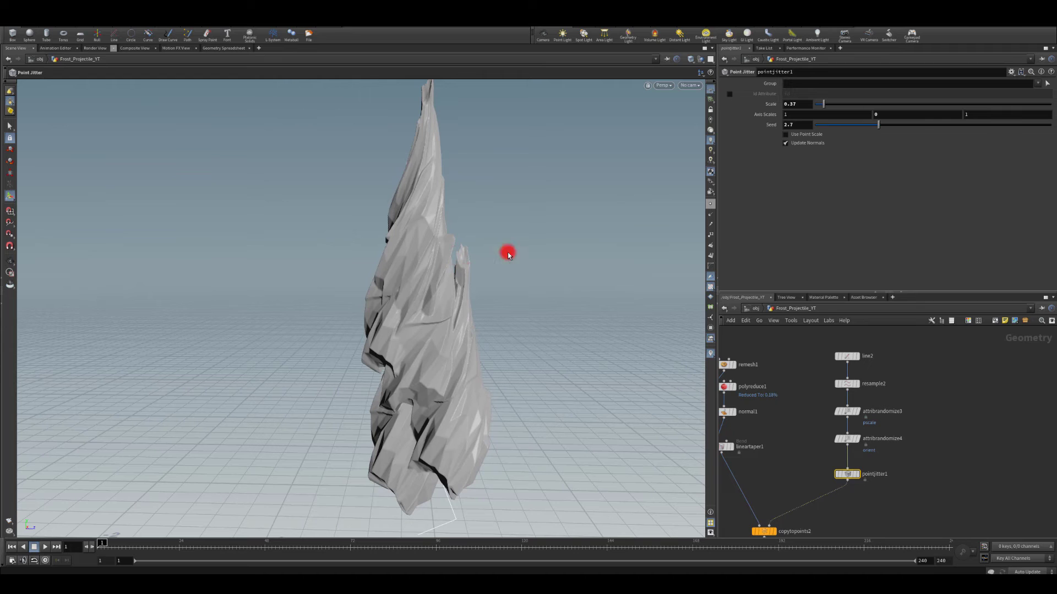
click(918, 125)
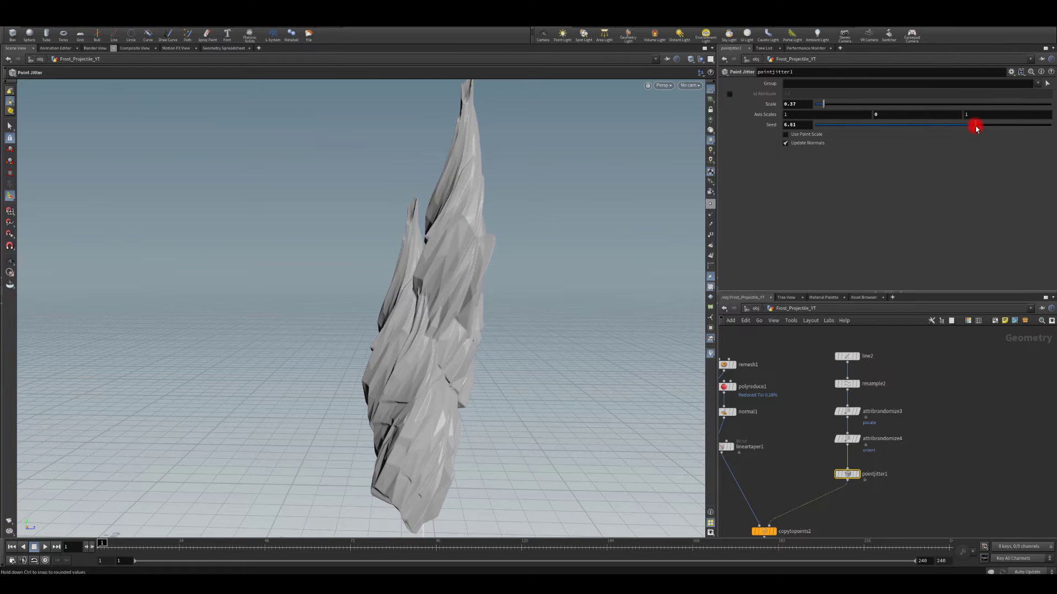
alt+drag(632, 207, 448, 246)
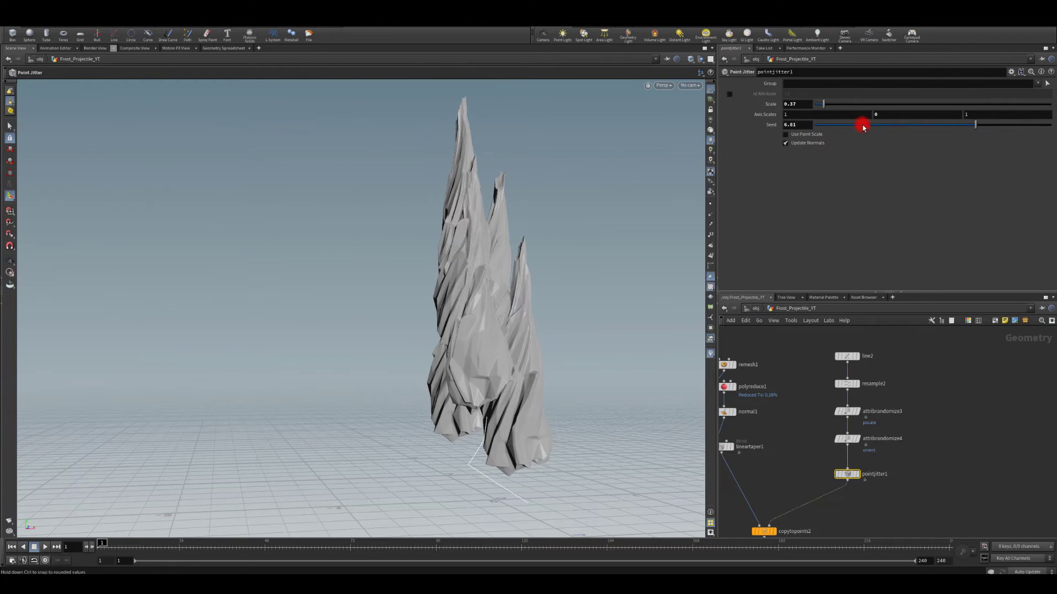
click(863, 126)
alt+drag(660, 176, 691, 436)
Step: Add a Remesh node after convertvdb2, display it and set its target size to .004
middle_drag(814, 463, 878, 341)
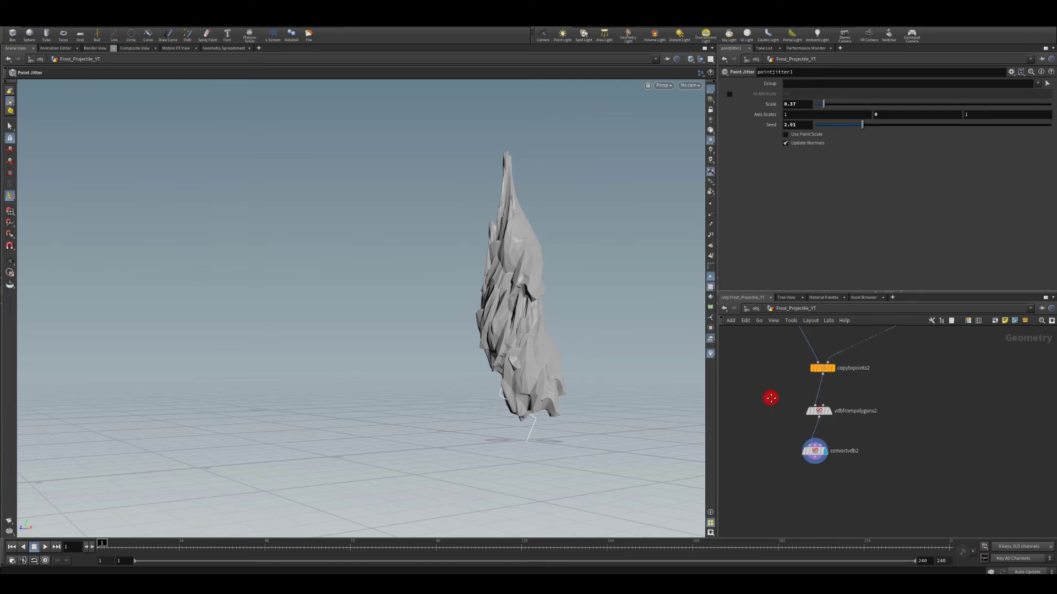
drag(817, 425, 815, 447)
text(rem)
key(Return)
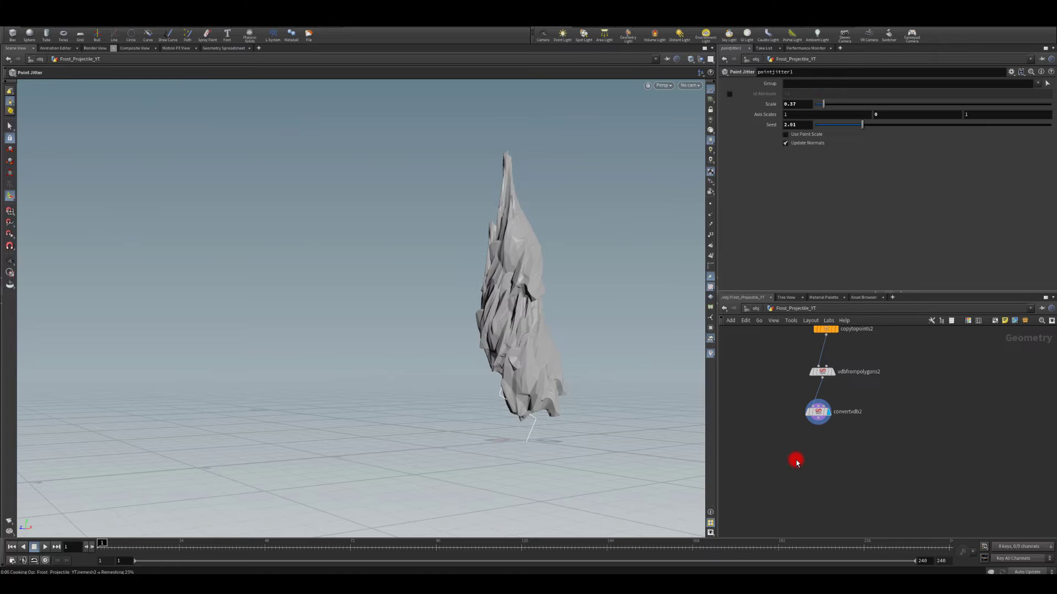
mouse_move(796, 461)
mouse_down()
mouse_move(825, 455)
mouse_move(812, 451)
mouse_up()
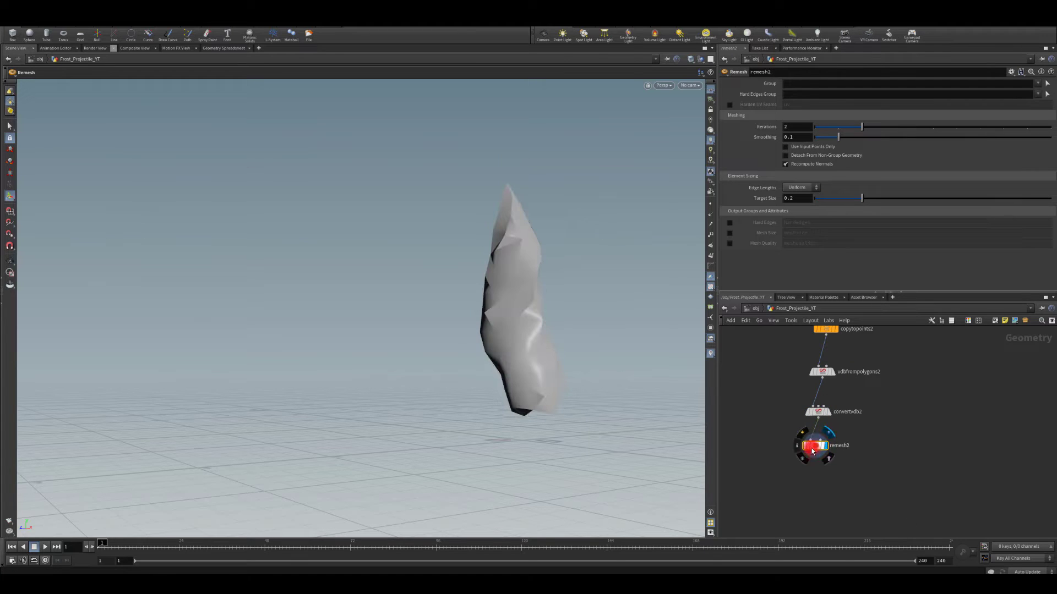
text(.004)
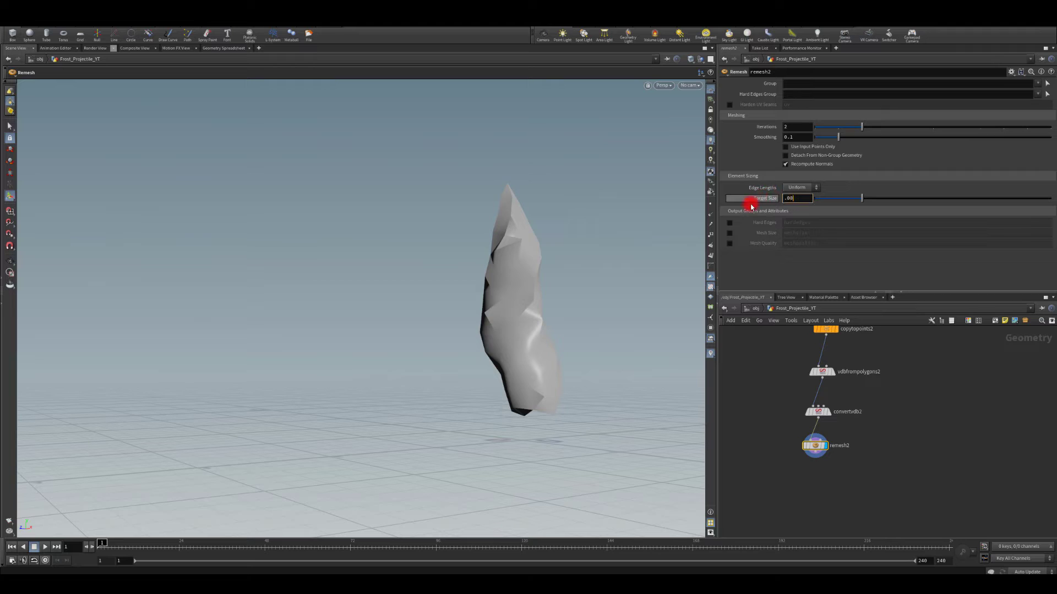
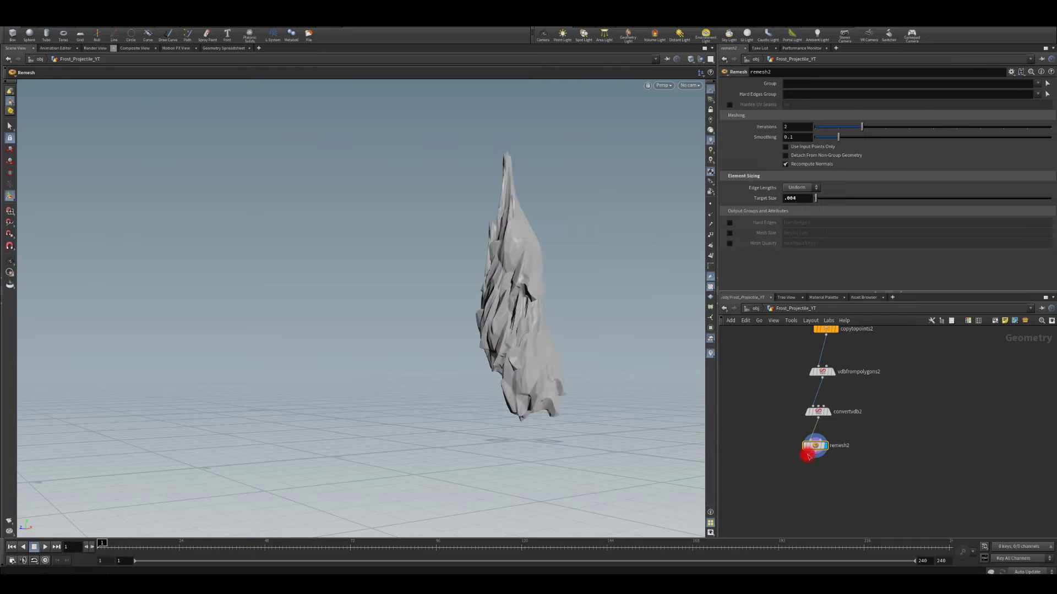
Step: Add a PolyReduce node after remesh2, display it and set its target to Output Polygon Count
drag(814, 456, 815, 487)
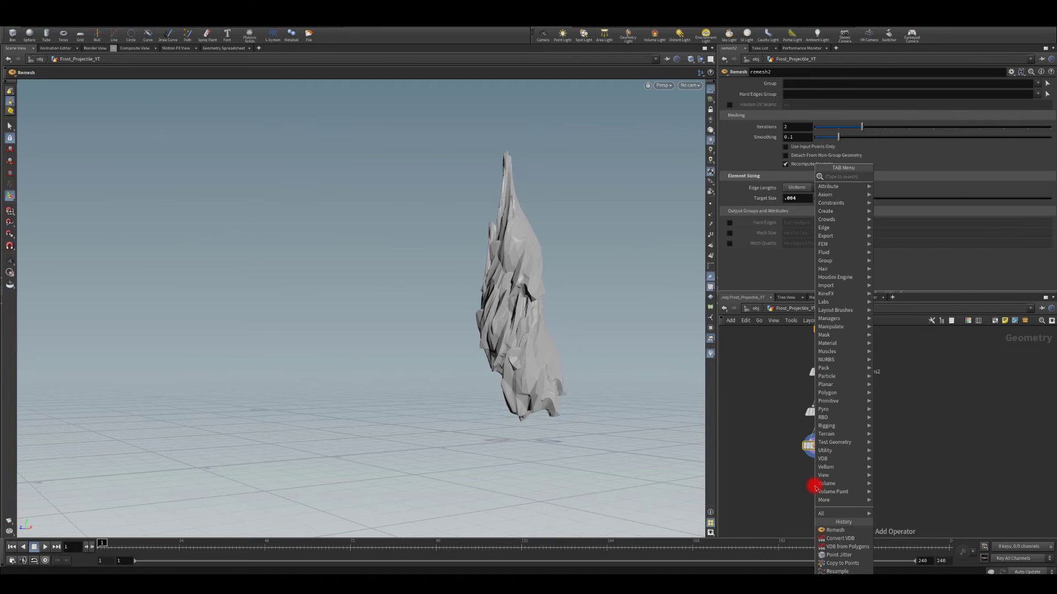
text(poly re)
key(Escape)
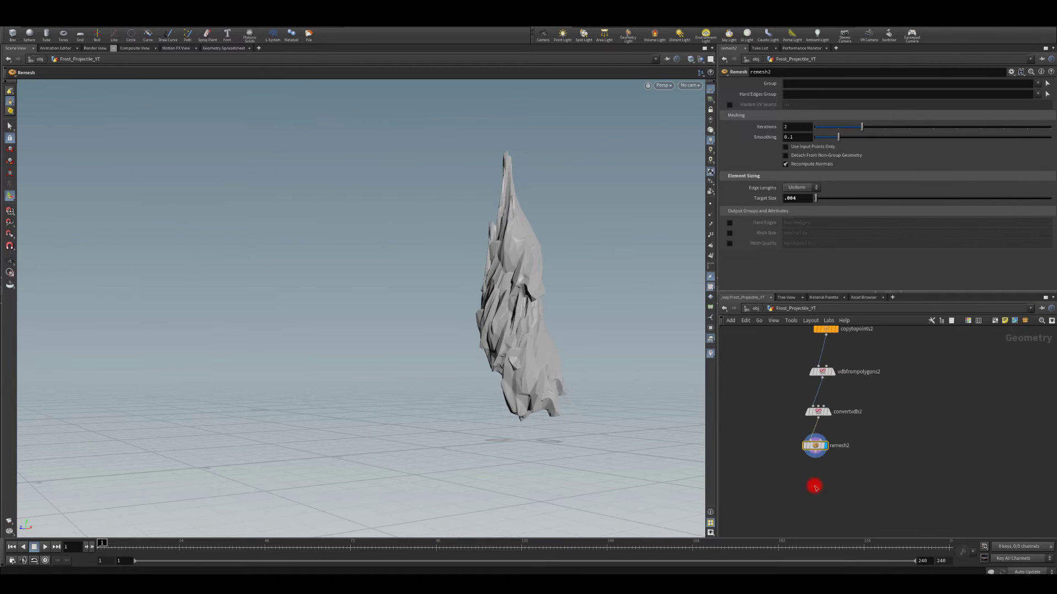
click(812, 485)
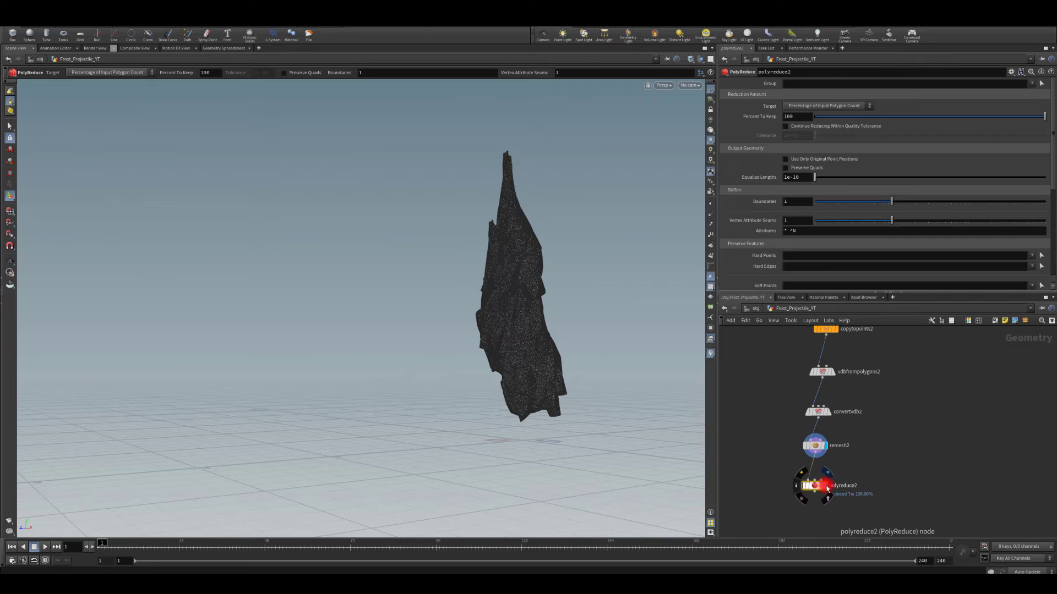
click(808, 108)
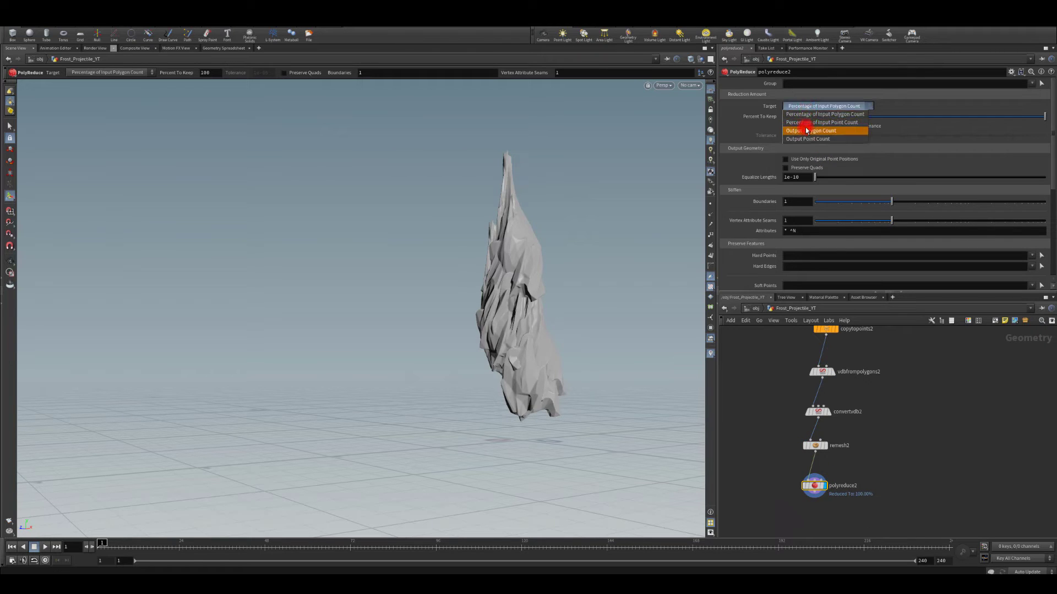
click(805, 131)
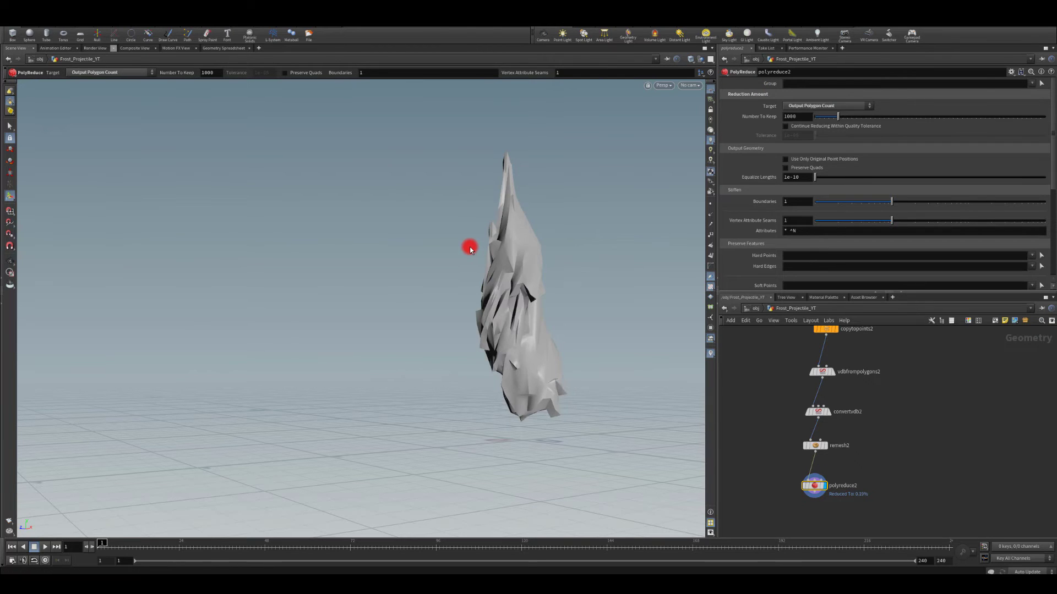
mouse_move(383, 309)
alt+mouse_down()
mouse_move(633, 316)
mouse_move(378, 306)
mouse_move(440, 347)
mouse_move(64, 321)
mouse_move(99, 325)
mouse_move(21, 299)
mouse_move(240, 323)
mouse_move(386, 324)
alt+mouse_up()
key(Return)
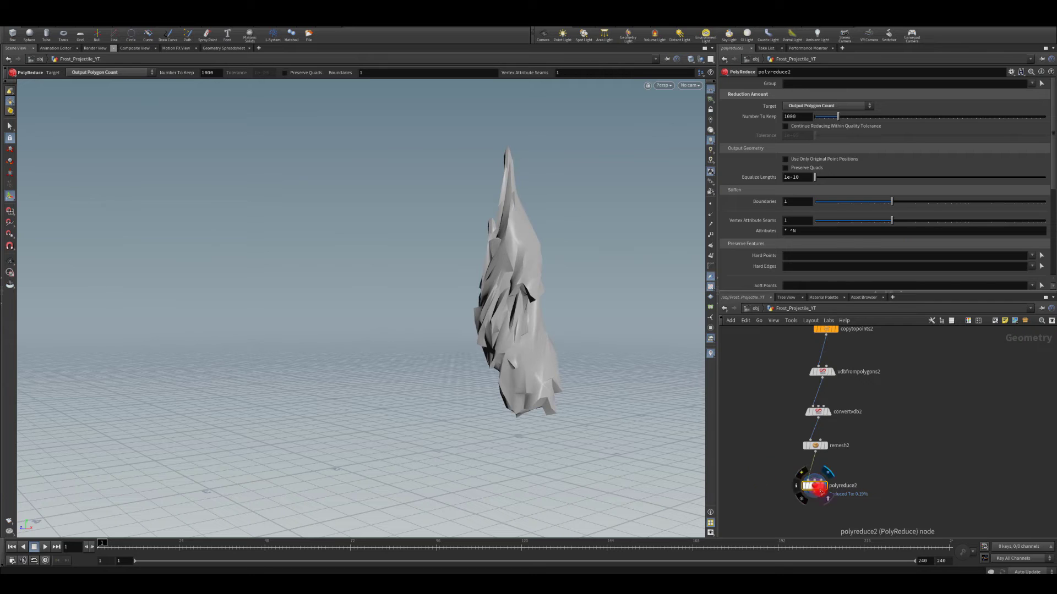
Step: Check the geometry info of polyreduce2 and set its number of polygons to keep to 1500
middle_click(798, 488)
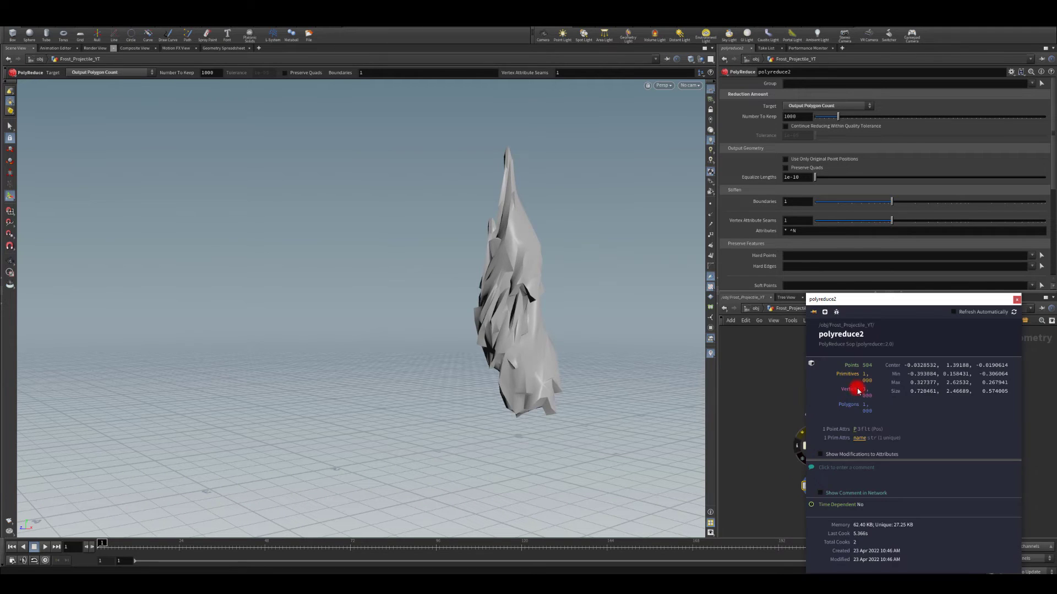
click(1015, 300)
click(787, 117)
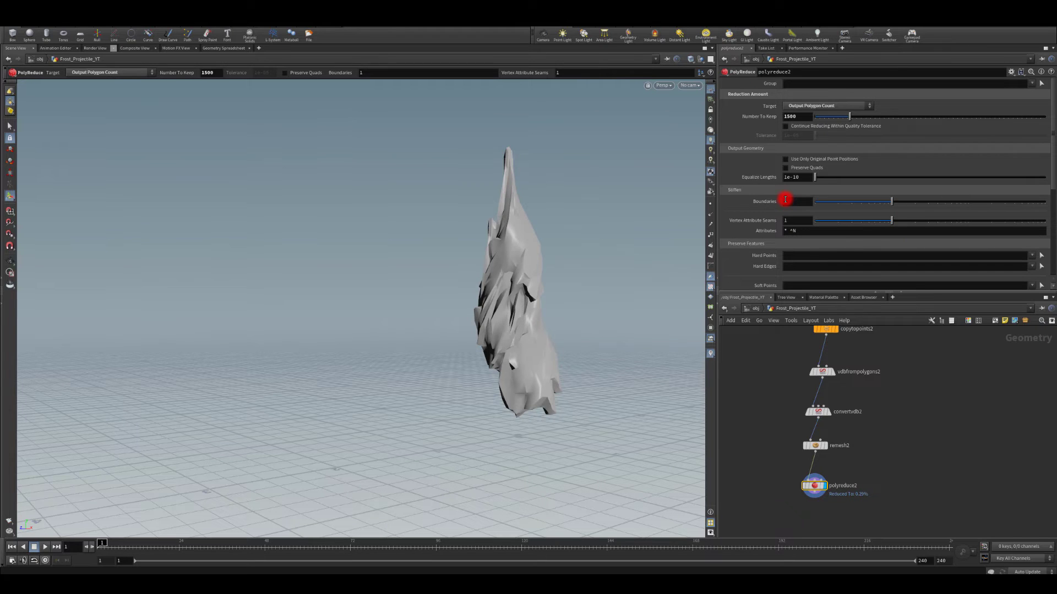
key(Escape)
drag(464, 238, 457, 286)
Step: Add a Normal node after polyreduce2, display it and set its cusp angle to 30
middle_drag(785, 501, 791, 440)
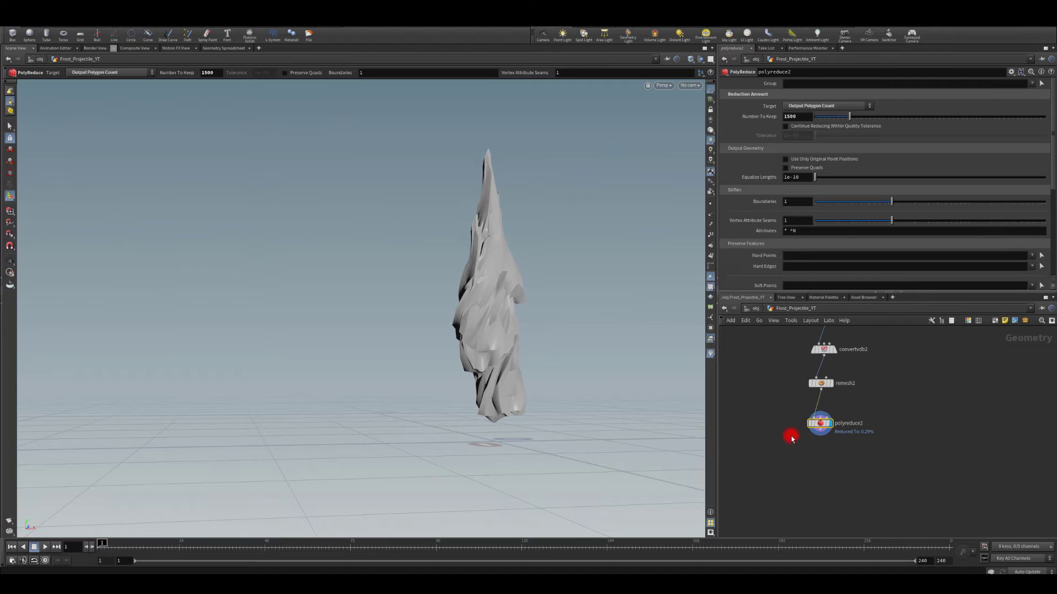
right_click(816, 459)
text(normal)
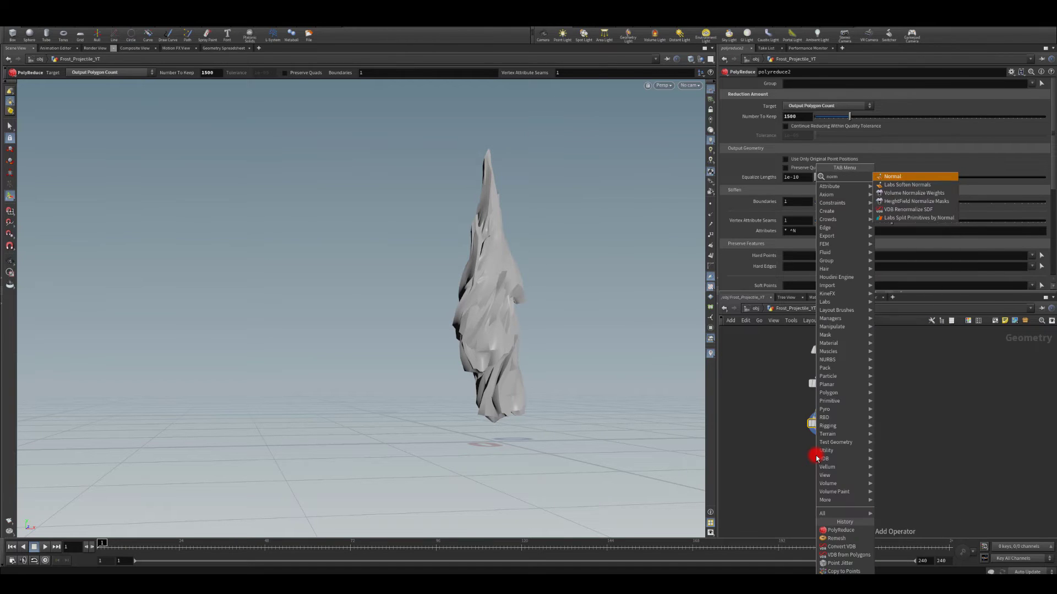
key(Return)
click(817, 456)
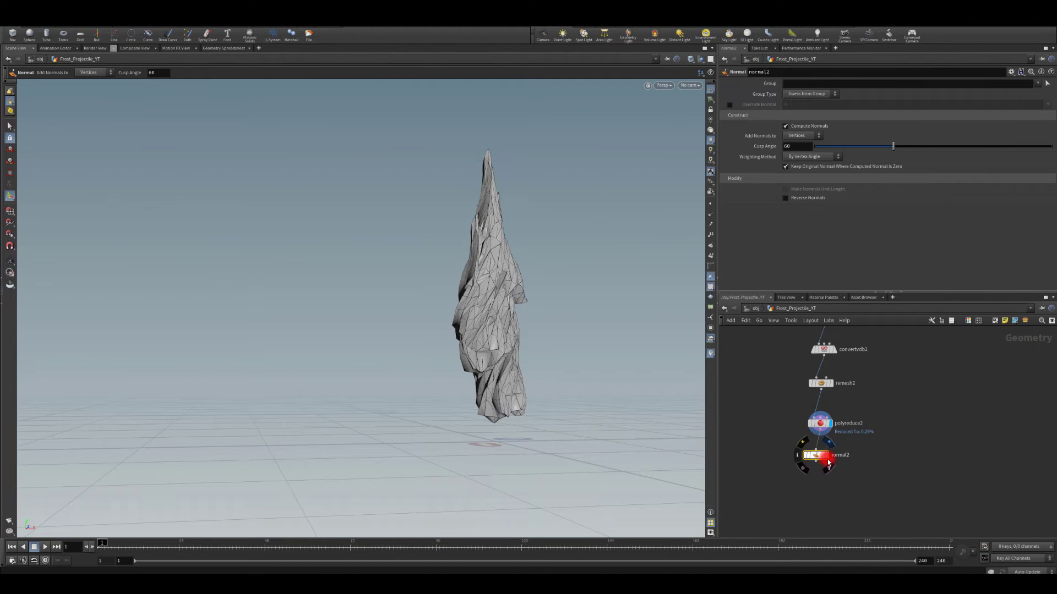
click(828, 461)
double_click(790, 146)
text(30)
key(Return)
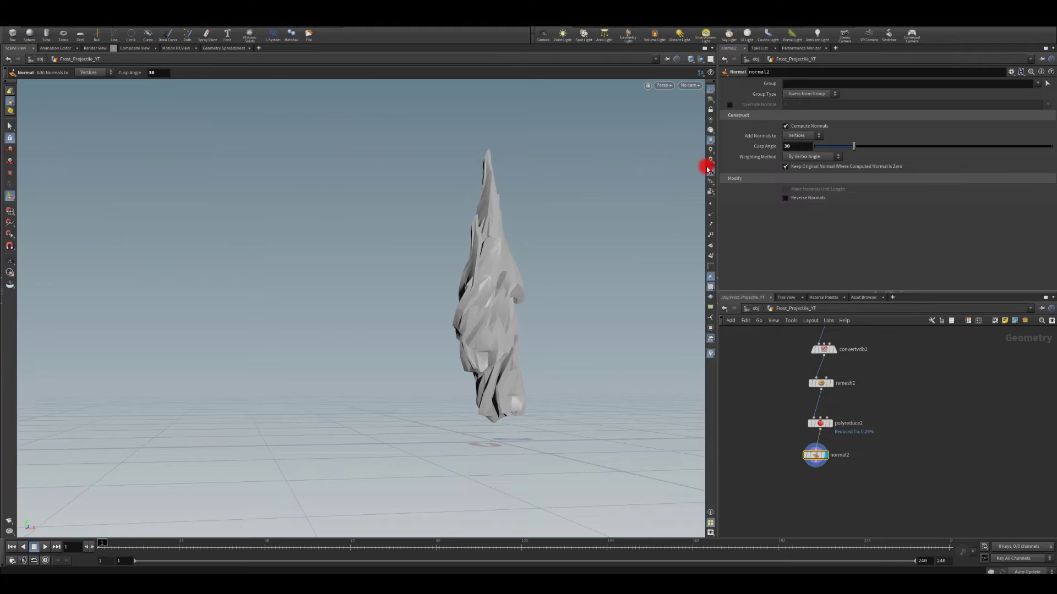
Step: Try a cusp angle of 45 on normal2, set it back to 30 and inspect the projectile's shading
drag(810, 147, 688, 145)
text(45)
key(Return)
text(30)
key(Return)
drag(598, 275, 523, 331)
key(Return)
drag(523, 419, 545, 389)
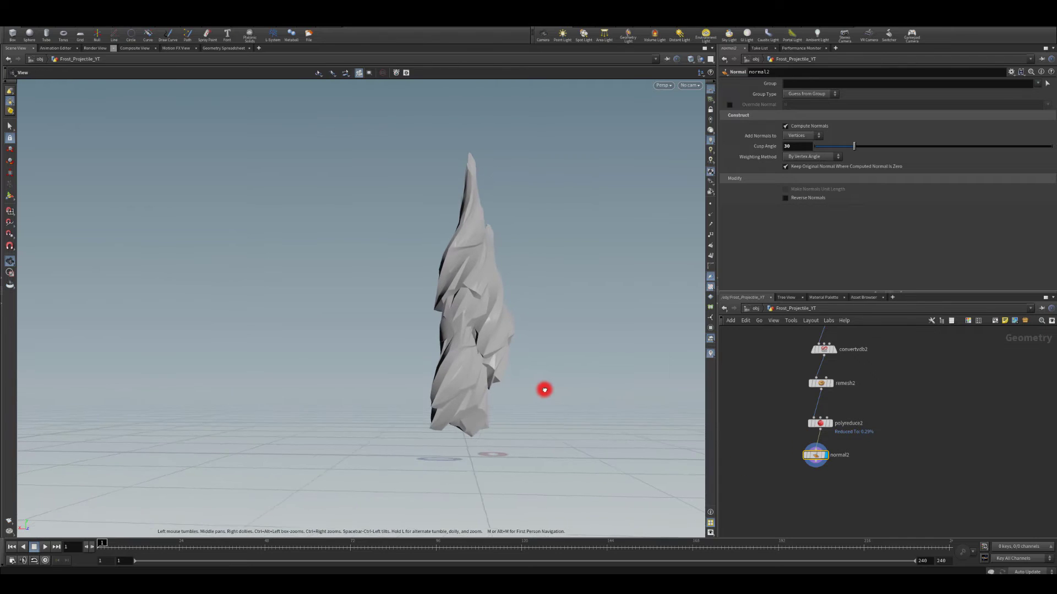
Step: Add a Labs Axis Align node after normal2, place it beneath and display it
click(815, 465)
click(834, 501)
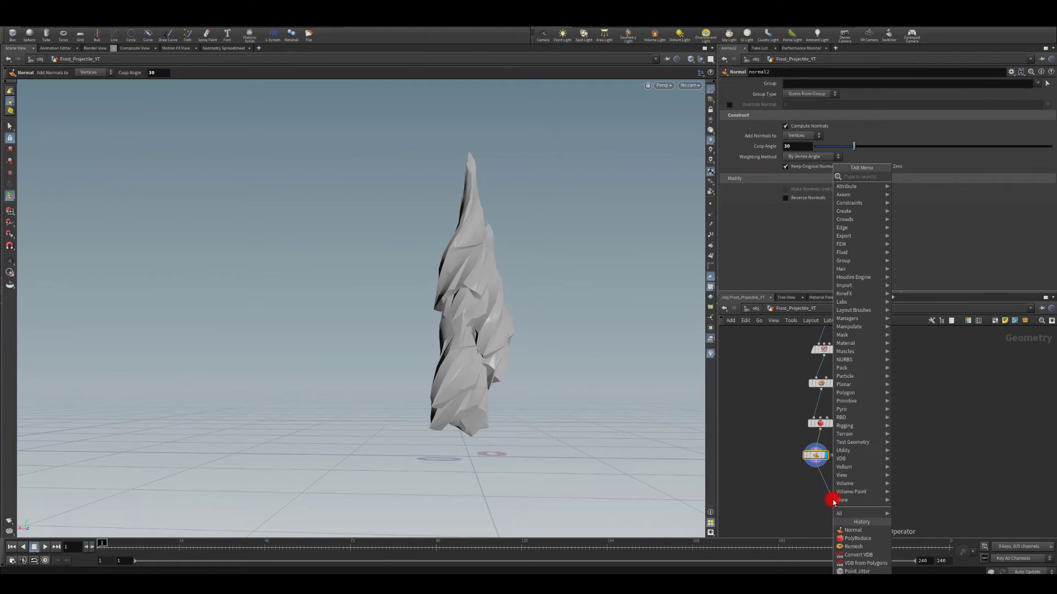
text(match)
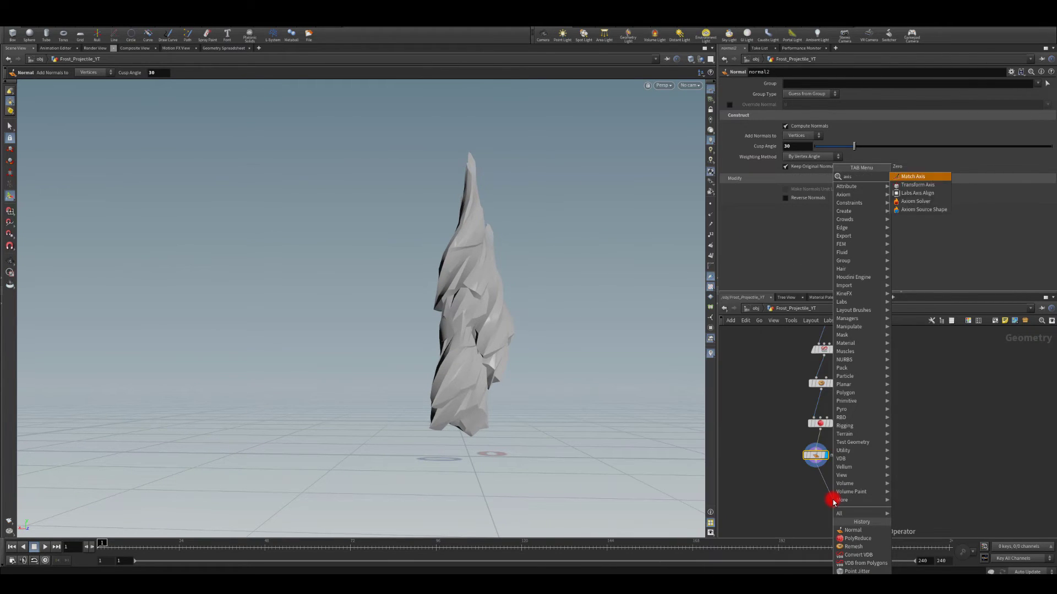
key(Return)
click(833, 500)
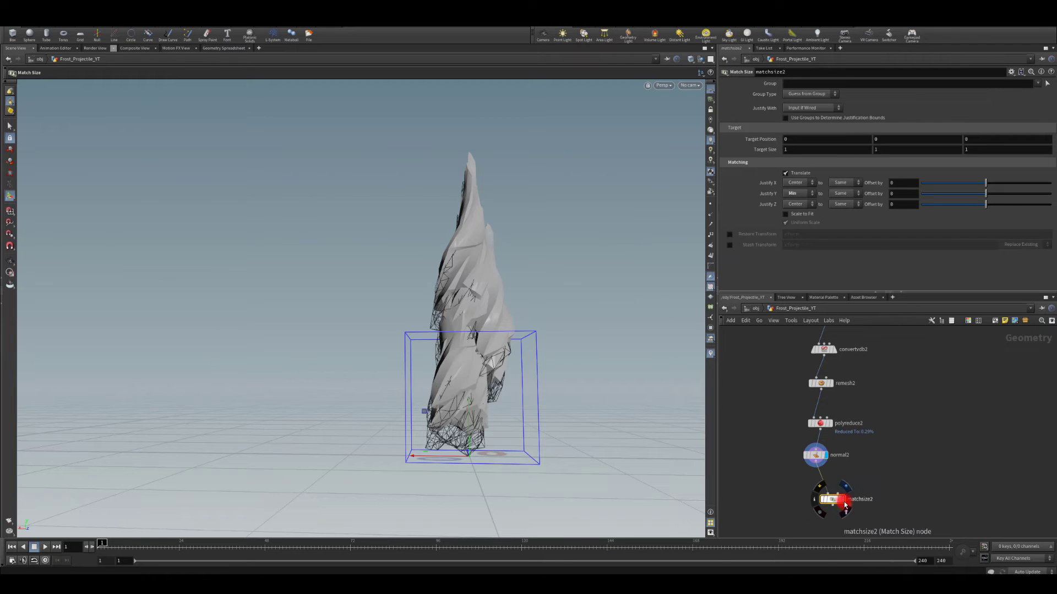
drag(832, 502, 820, 490)
Step: Set the Justify Y option of matchsize2 to Center and inspect the projectile around the origin
click(797, 199)
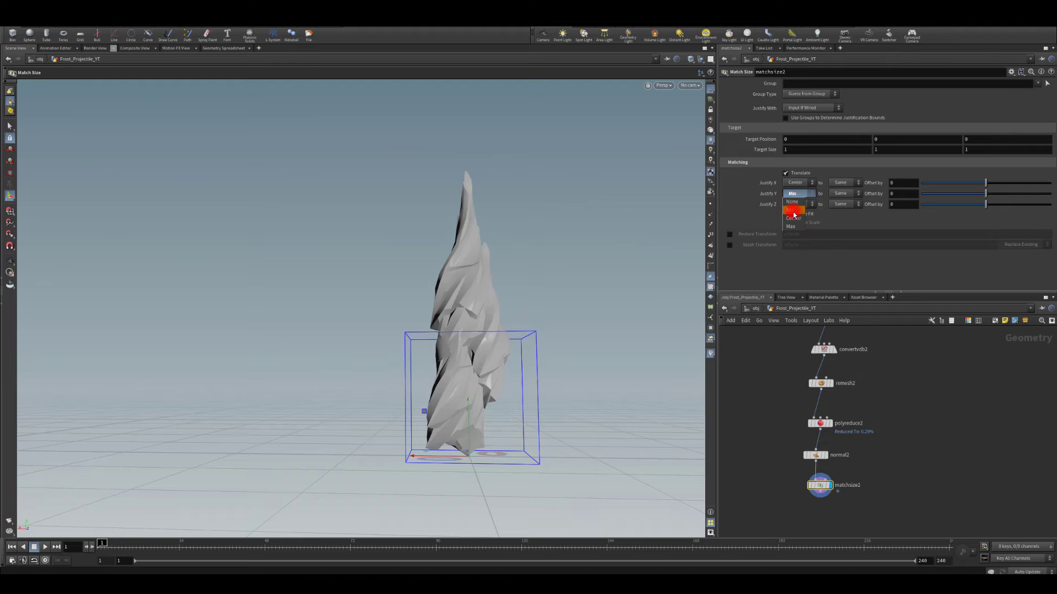
click(793, 218)
key(Escape)
drag(618, 292, 453, 370)
key(Return)
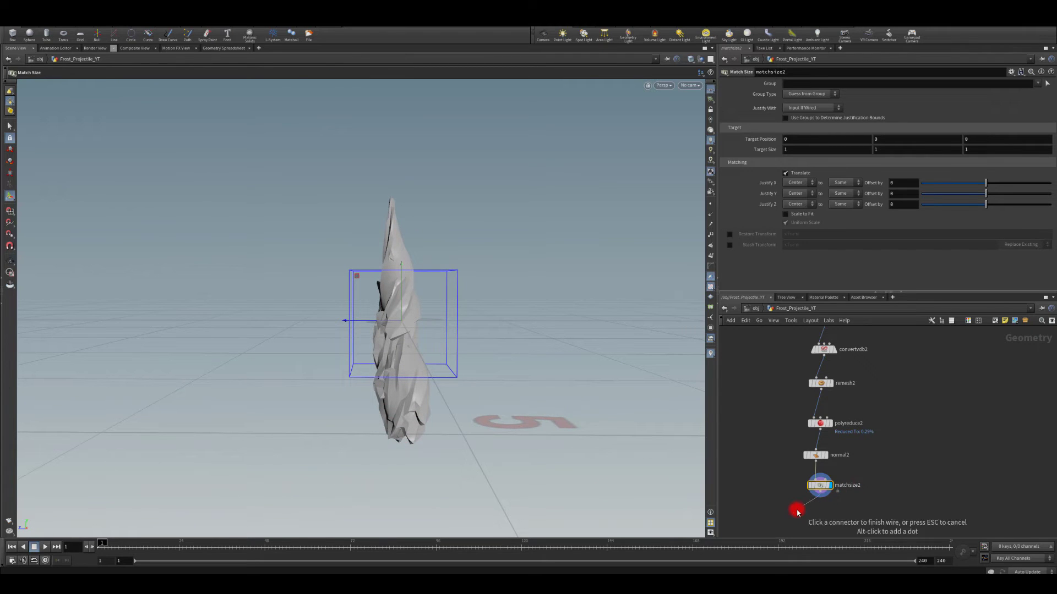
Step: Add a Transform node after matchsize2, align it beneath and display it
key(Tab)
text(tras)
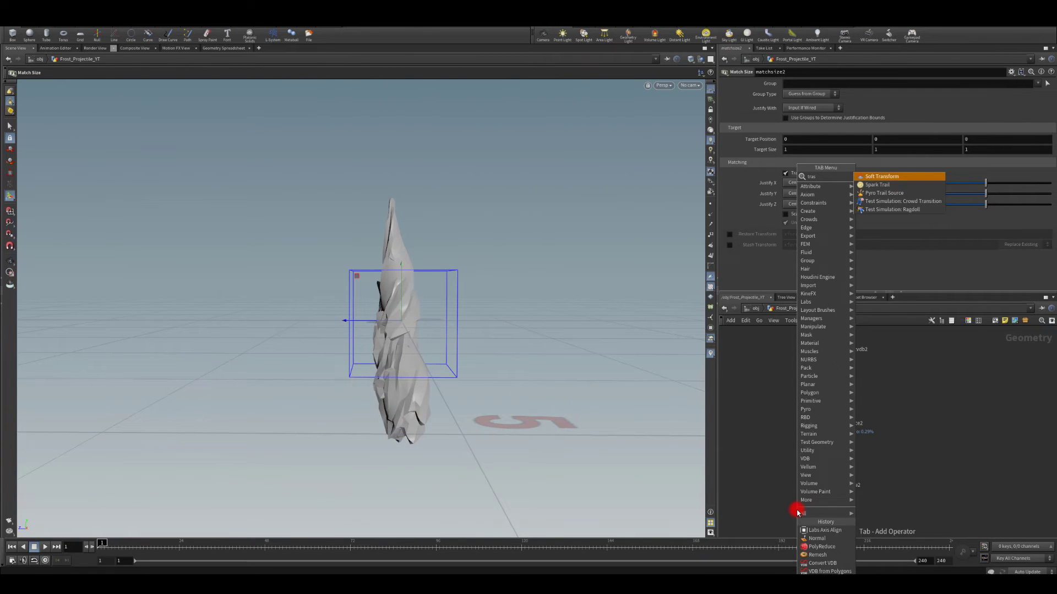
key(BackSpace)
key(BackSpace)
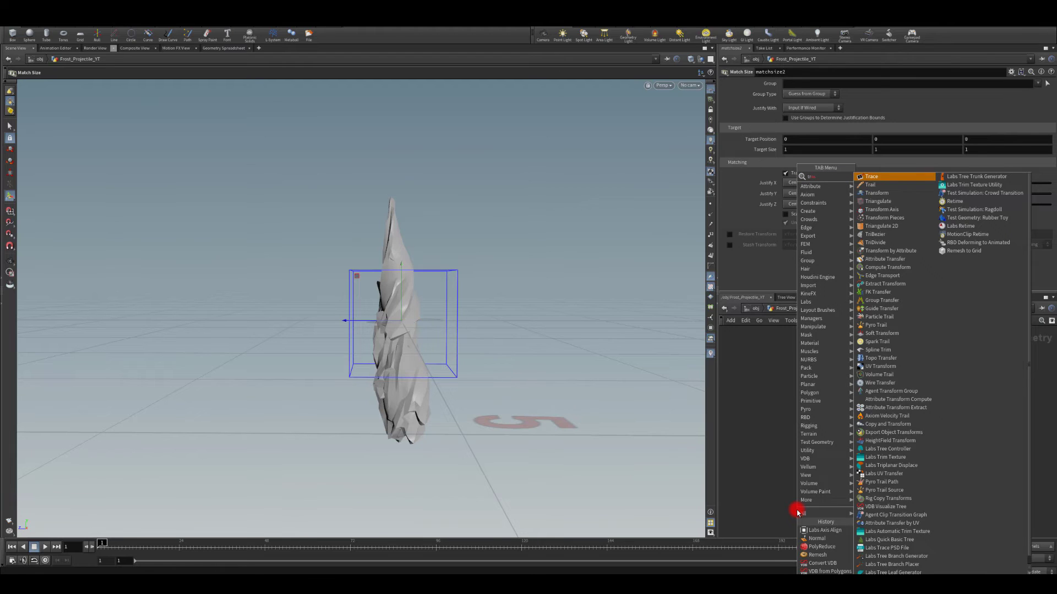
key(Down)
key(Down)
key(Return)
click(798, 510)
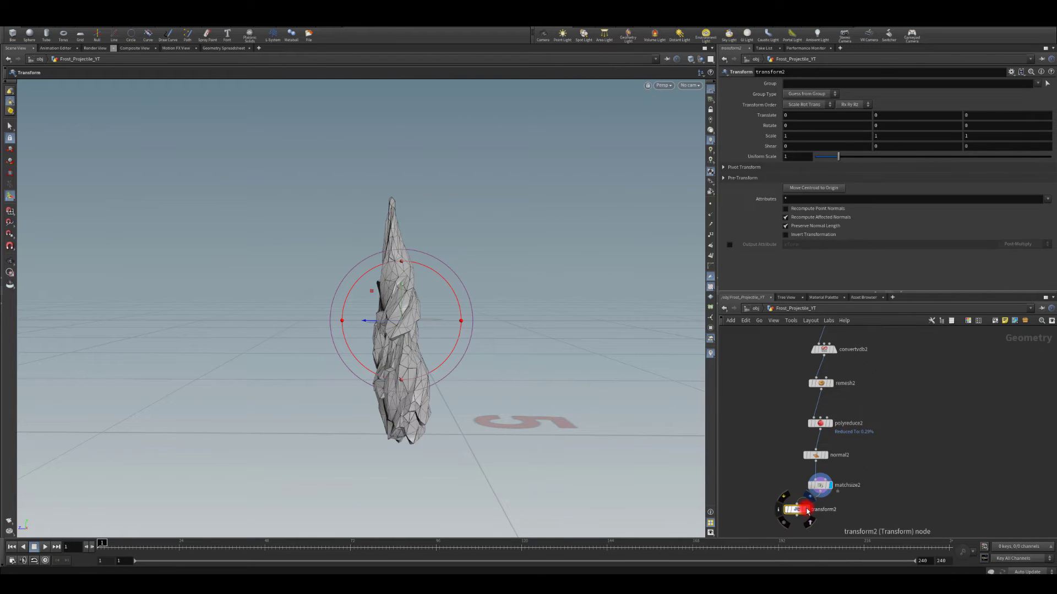
drag(800, 510, 819, 510)
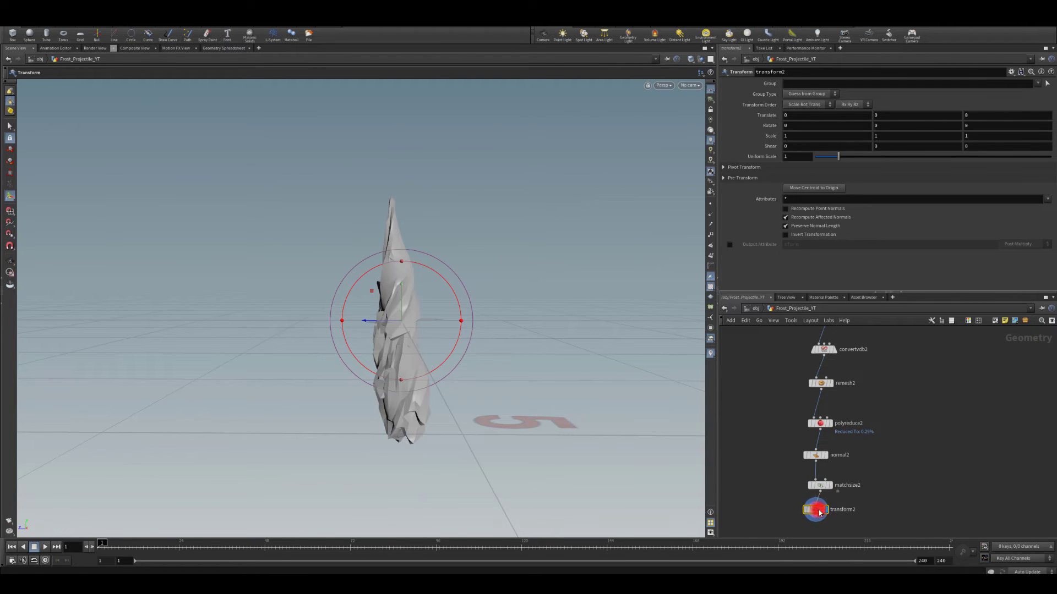
Step: Rotate the projectile about -3 degrees around X with transform2 and save the scene
drag(404, 292, 419, 257)
key(Escape)
drag(536, 355, 620, 352)
key(Return)
middle_drag(740, 457, 755, 324)
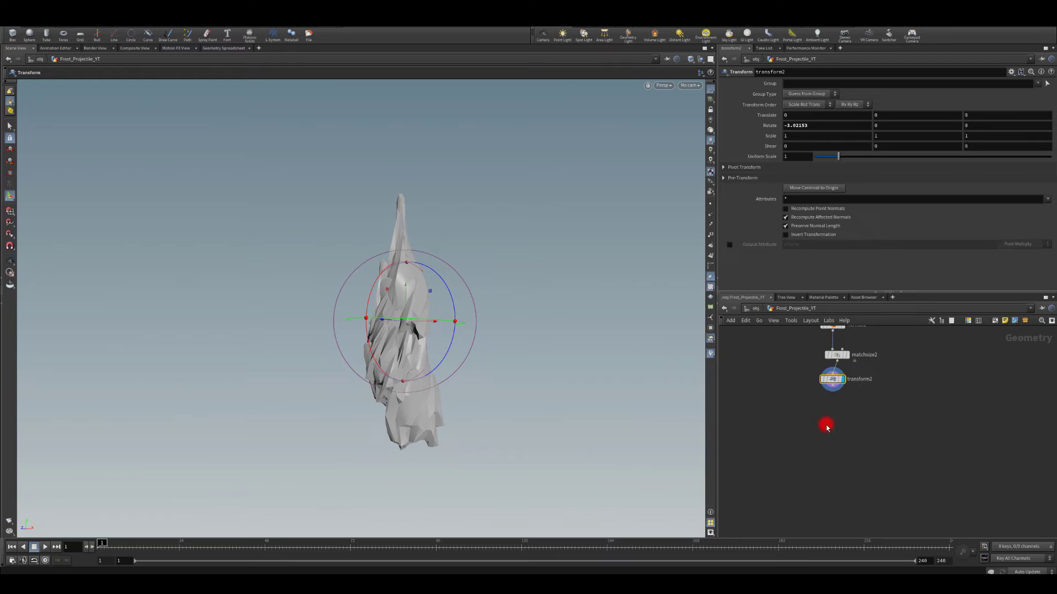
key(ctrl+s)
Step: Add a UV Project node after transform2 and display it
click(834, 389)
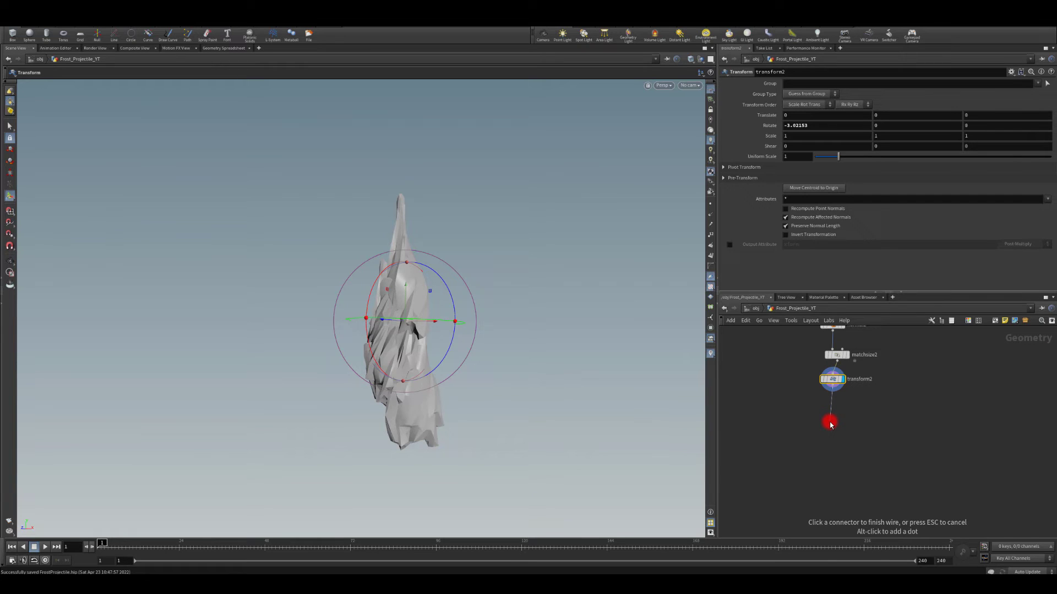
click(830, 424)
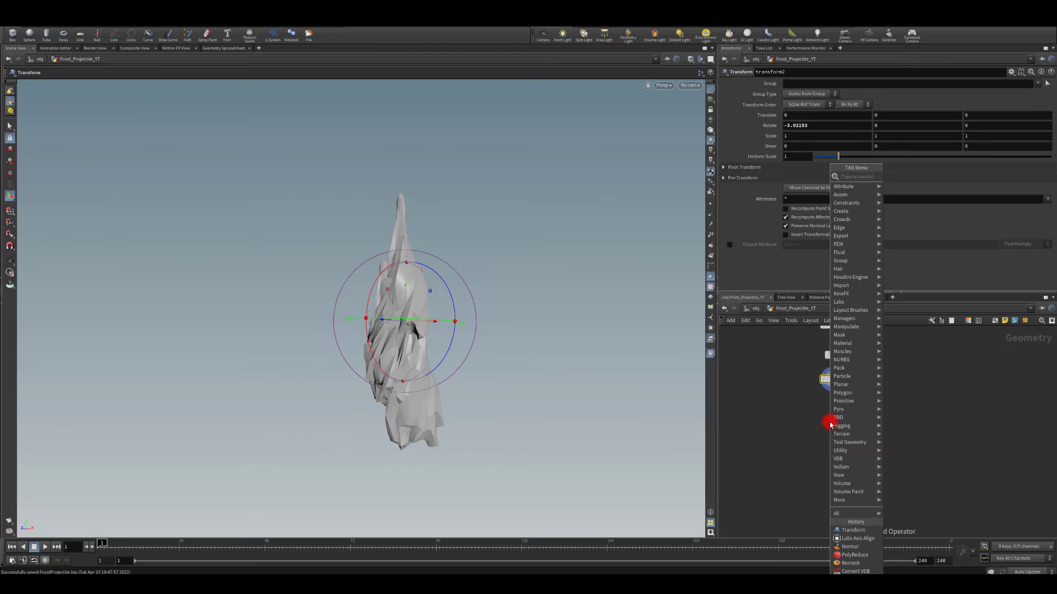
text(uv pro)
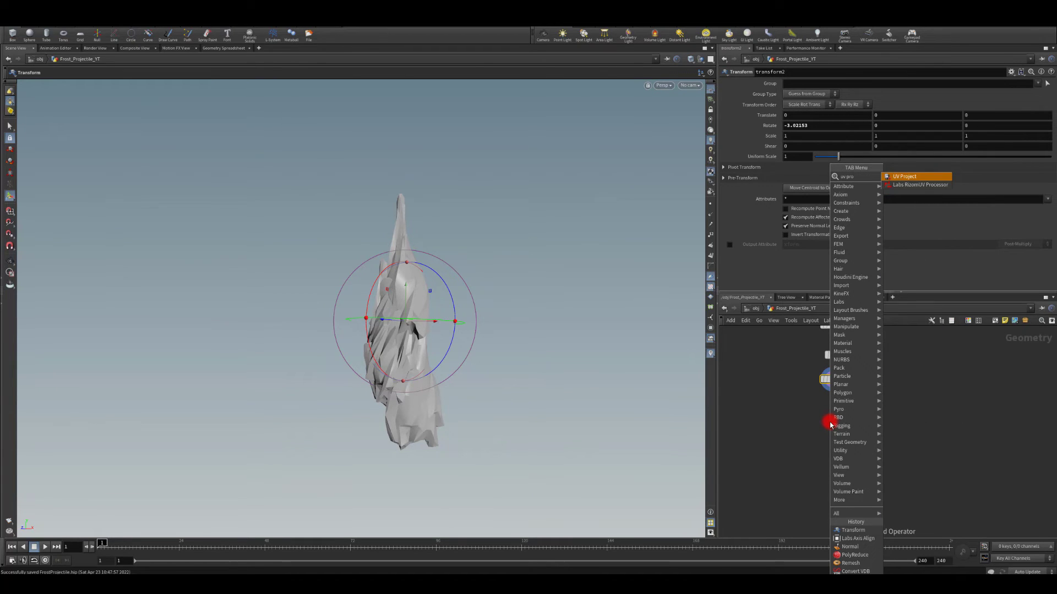
key(Return)
click(829, 424)
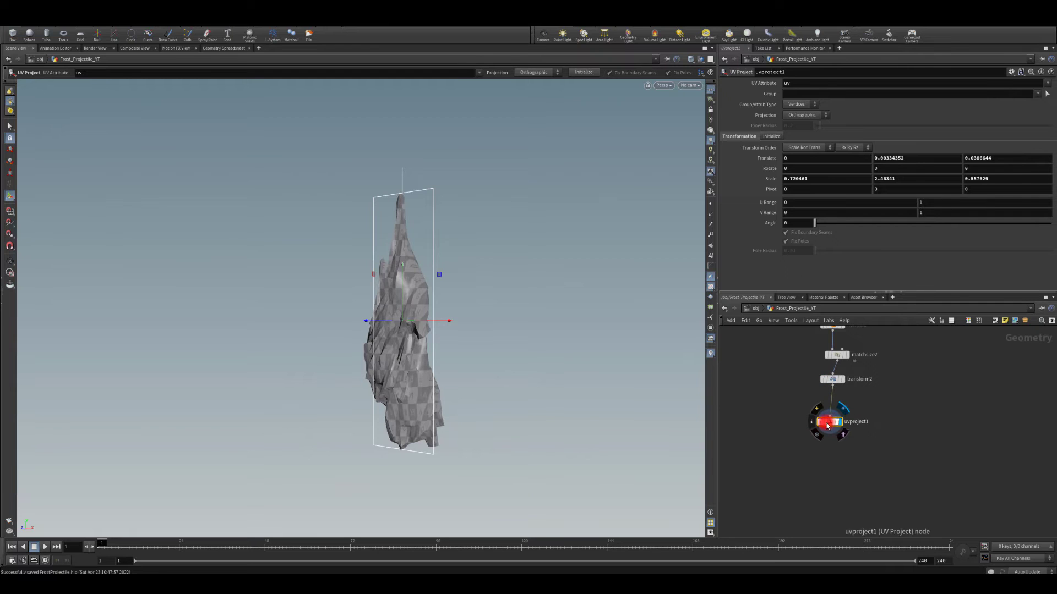
Step: Set the UV attribute of uvproject1 to uv2
key(Escape)
drag(561, 264, 503, 270)
click(803, 82)
text(2)
key(Return)
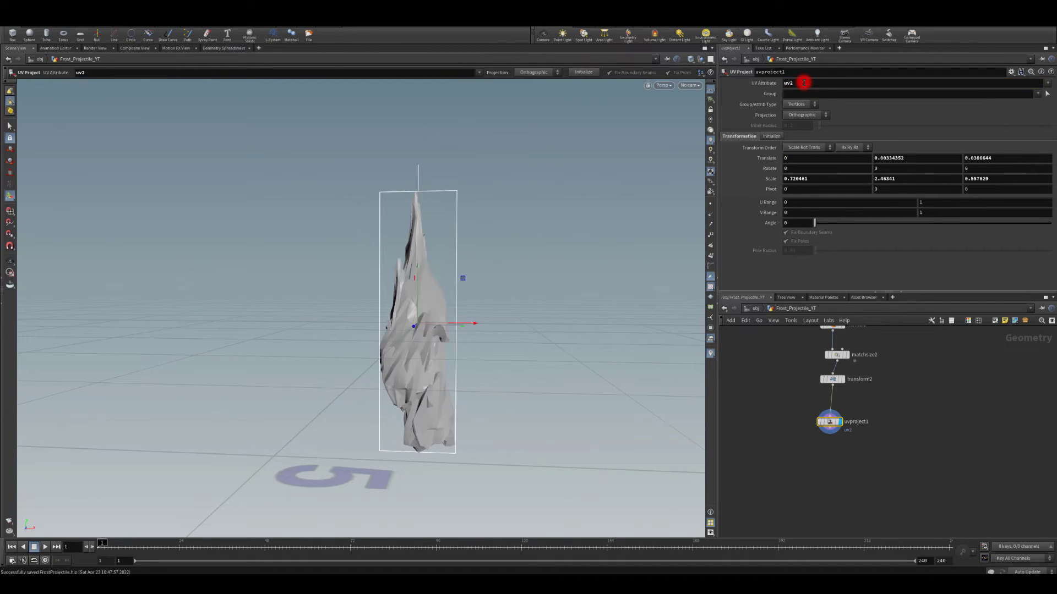
Step: Switch the viewport to the UV view and show the uv2 attribute
click(663, 85)
mouse_move(669, 102)
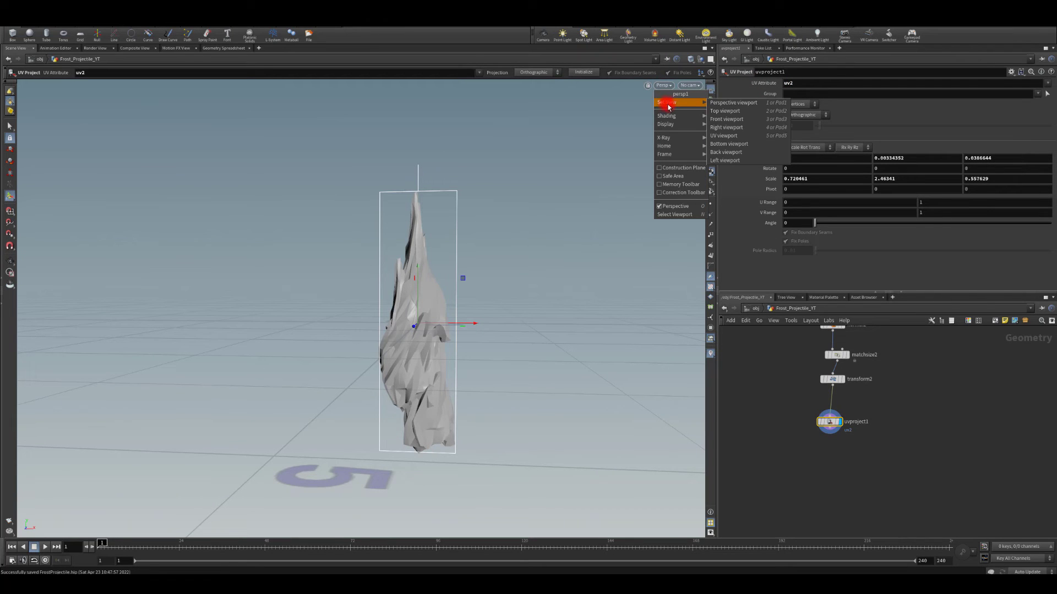
click(722, 135)
click(682, 86)
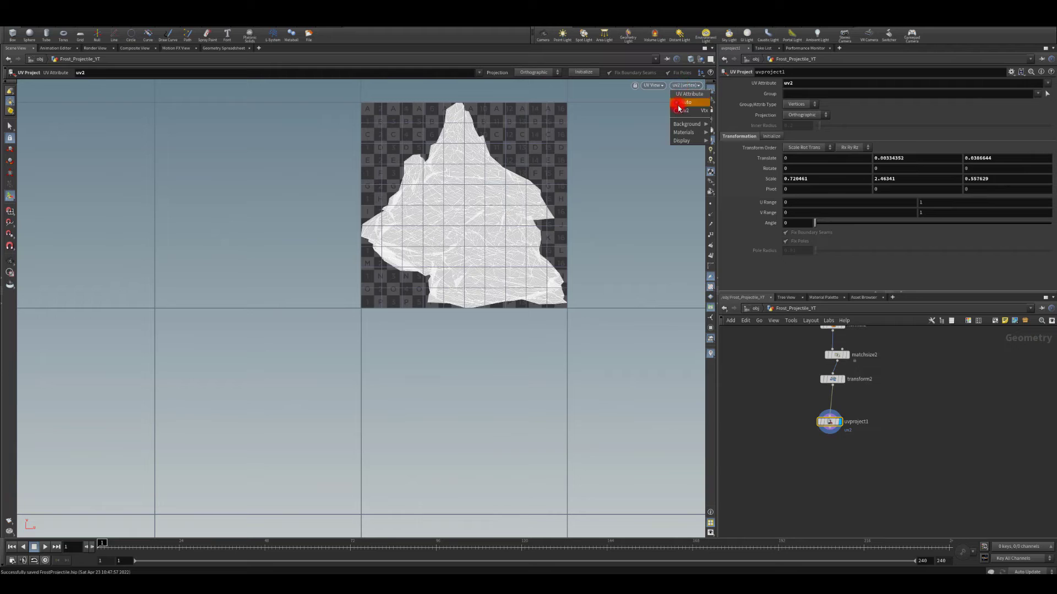
click(681, 111)
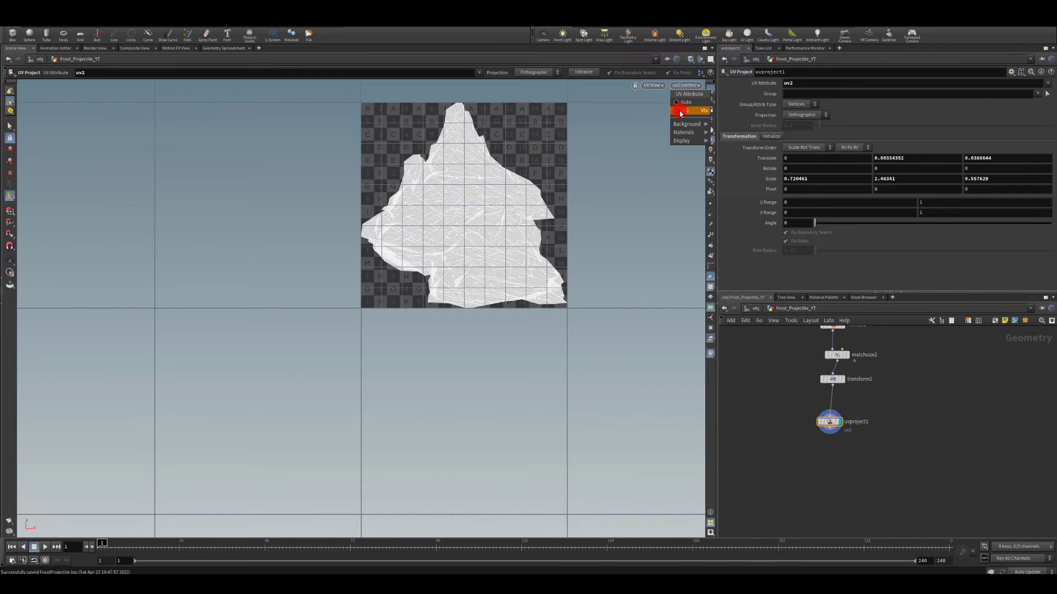
click(680, 111)
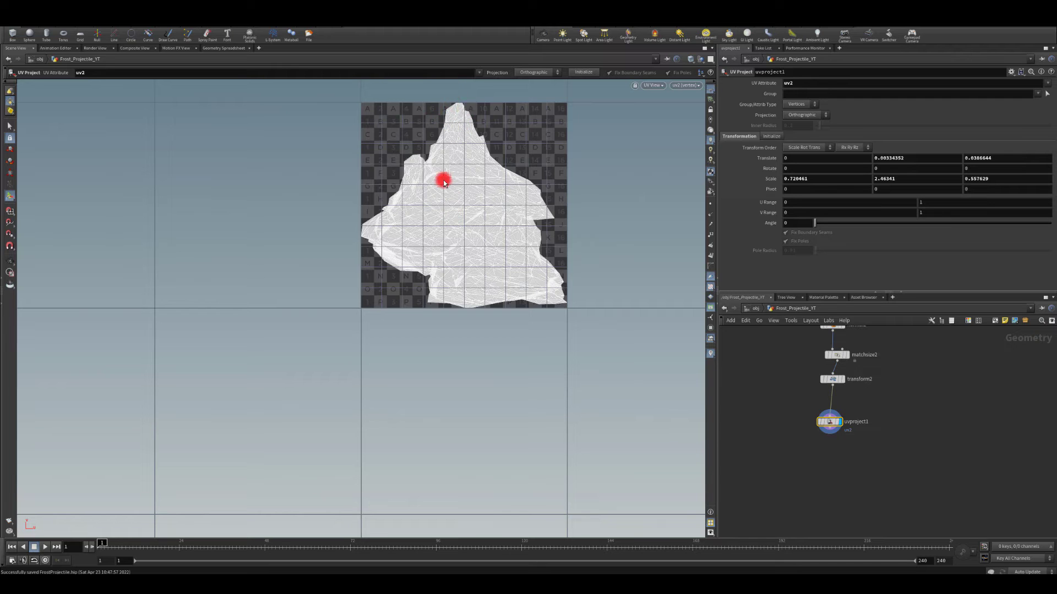
Step: Set the projection angle of uvproject1 to 90
drag(815, 224, 877, 235)
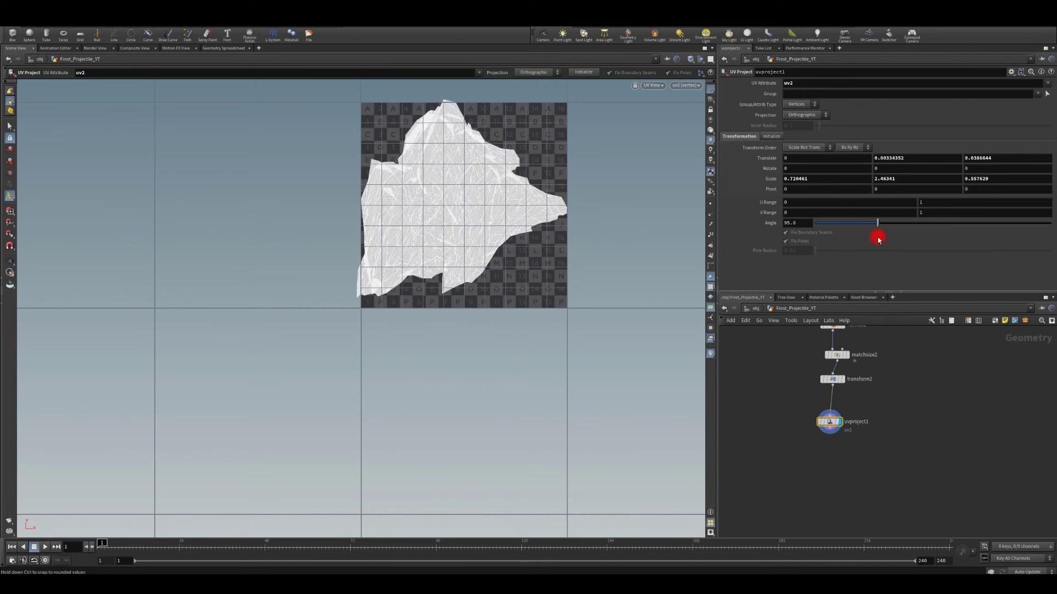
click(805, 228)
text(90)
key(Return)
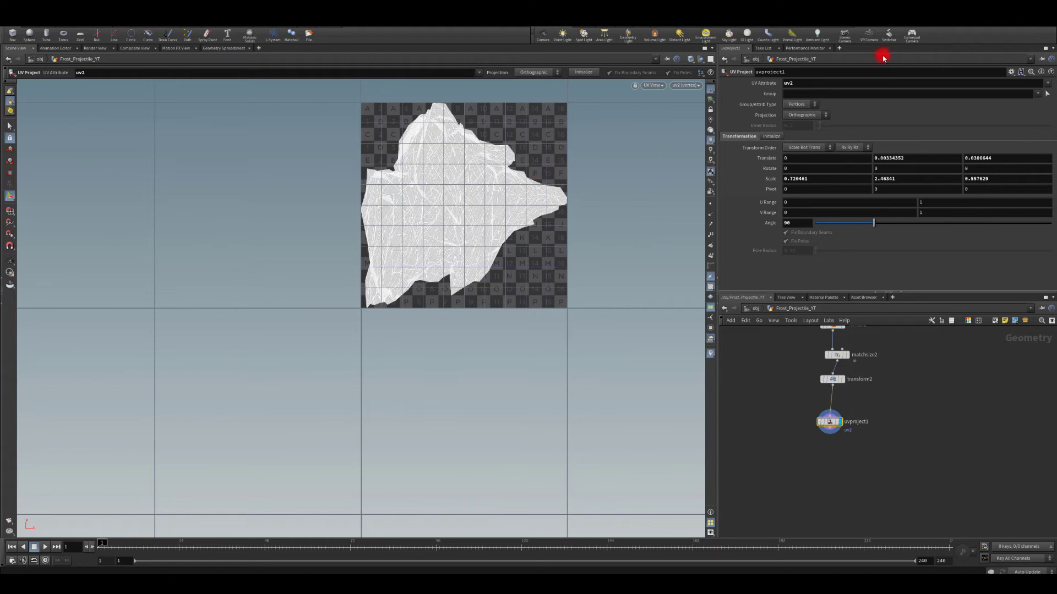
Step: Return to the perspective view, move uvproject1 closer beneath transform2 and save the scene
click(660, 90)
mouse_move(660, 102)
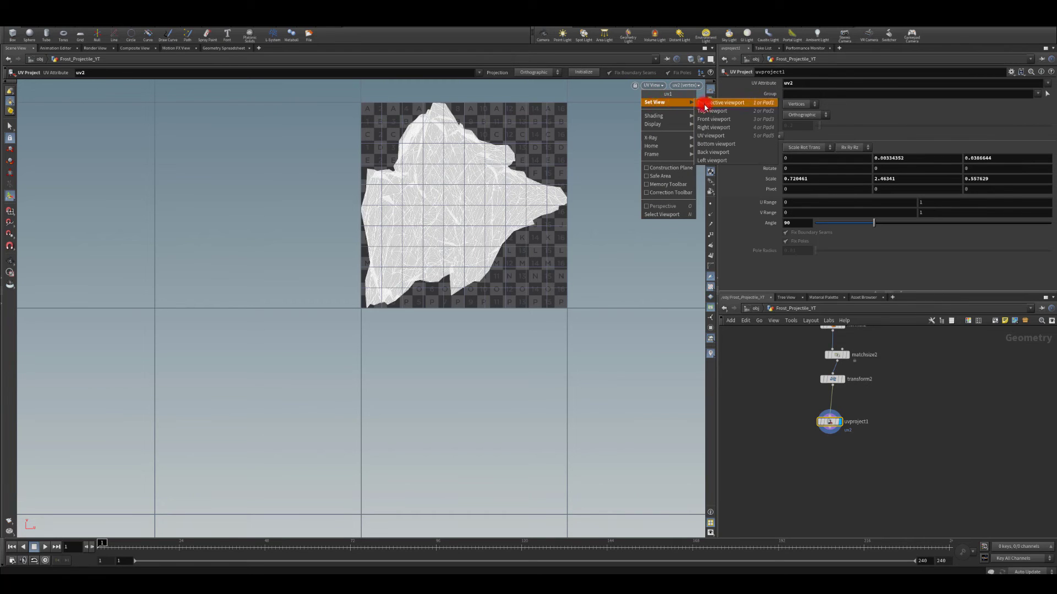
click(708, 103)
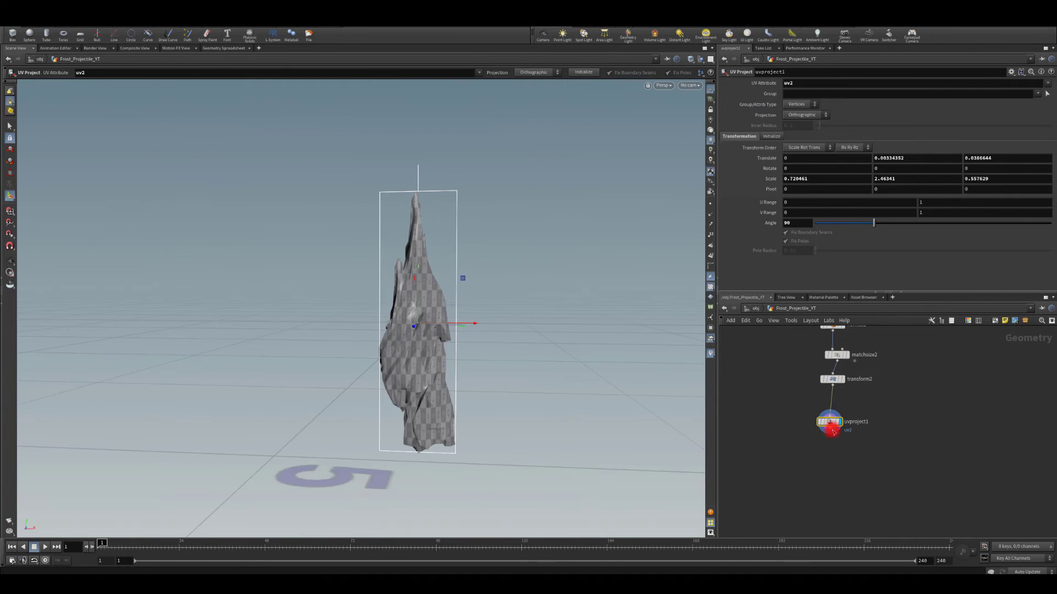
drag(830, 424, 833, 407)
key(ctrl+s)
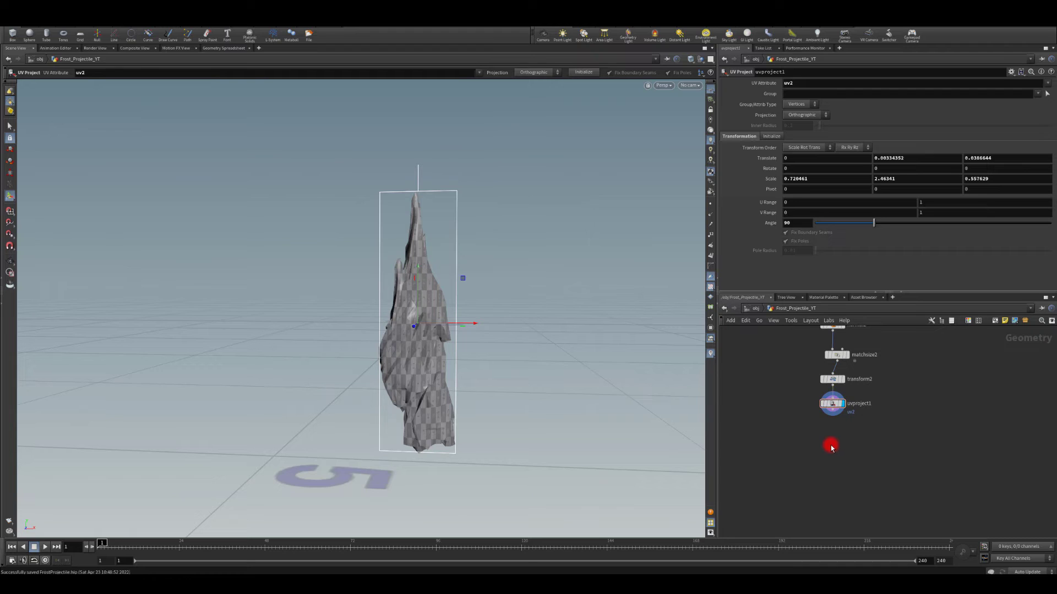
Step: Add a Labs Auto UV node after uvproject1
click(834, 415)
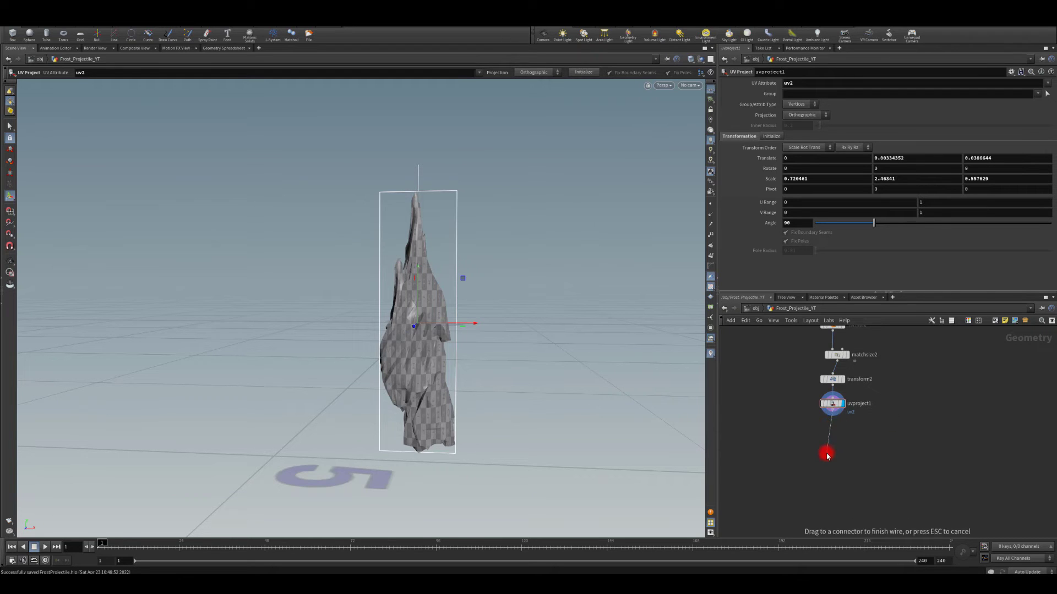
key(Tab)
text(auto)
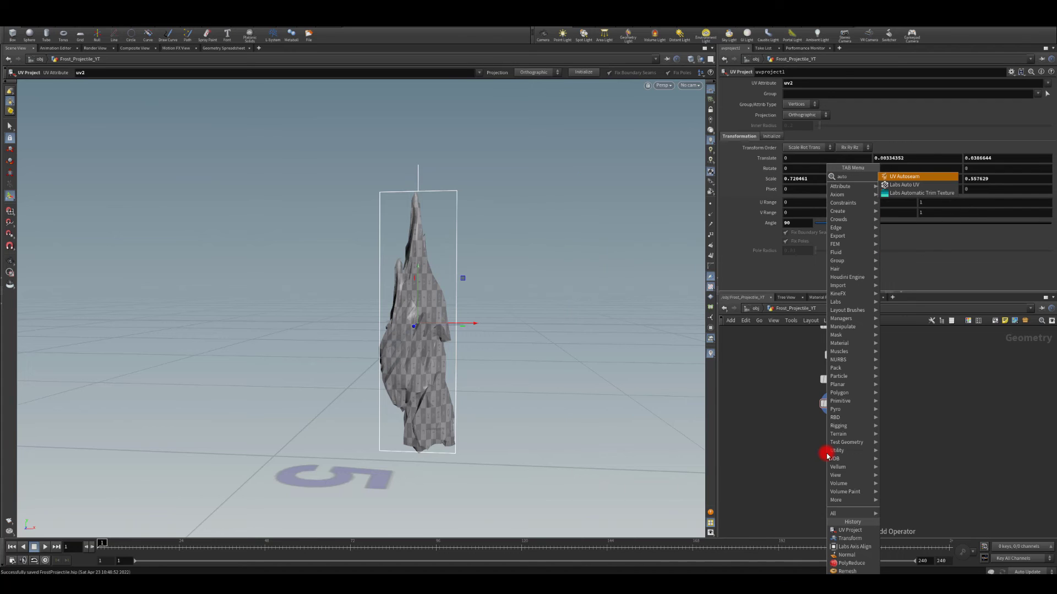
key(Down)
key(Return)
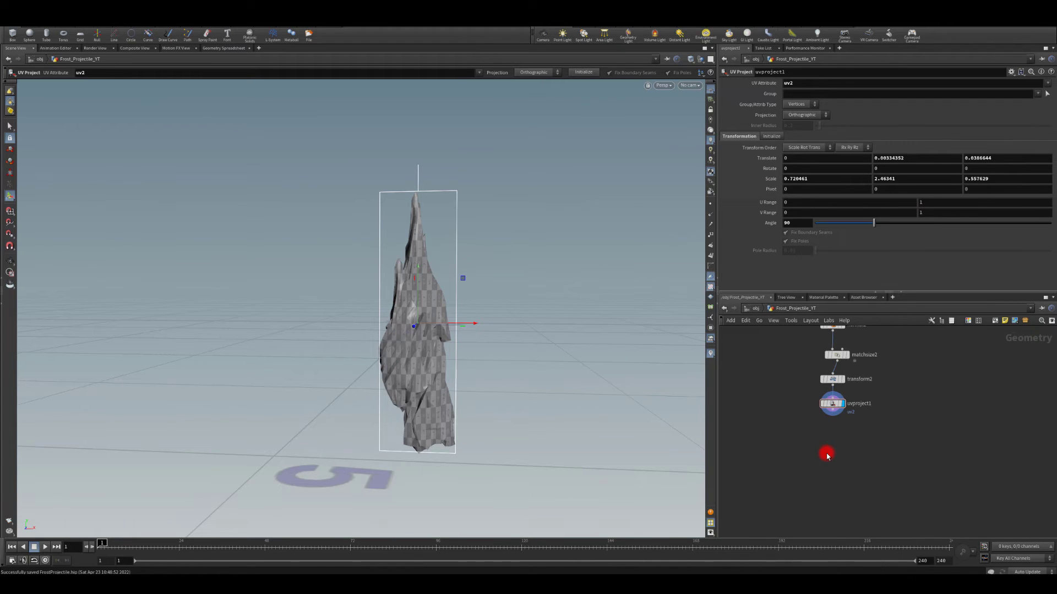
click(827, 454)
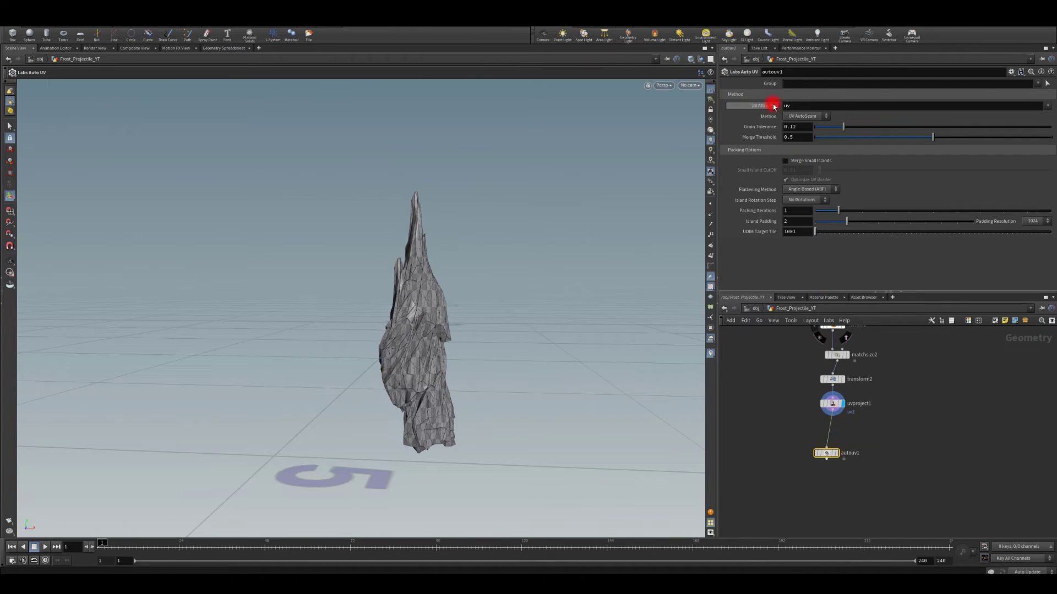
Step: Set the method of autouv1 to Cluster and display the node in the UV view
click(804, 116)
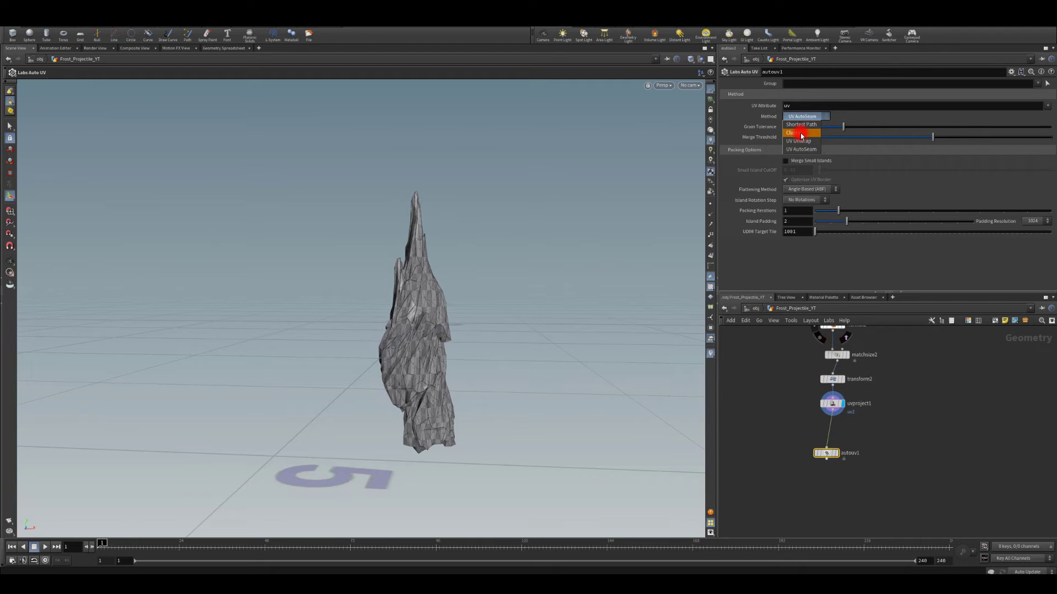
click(800, 133)
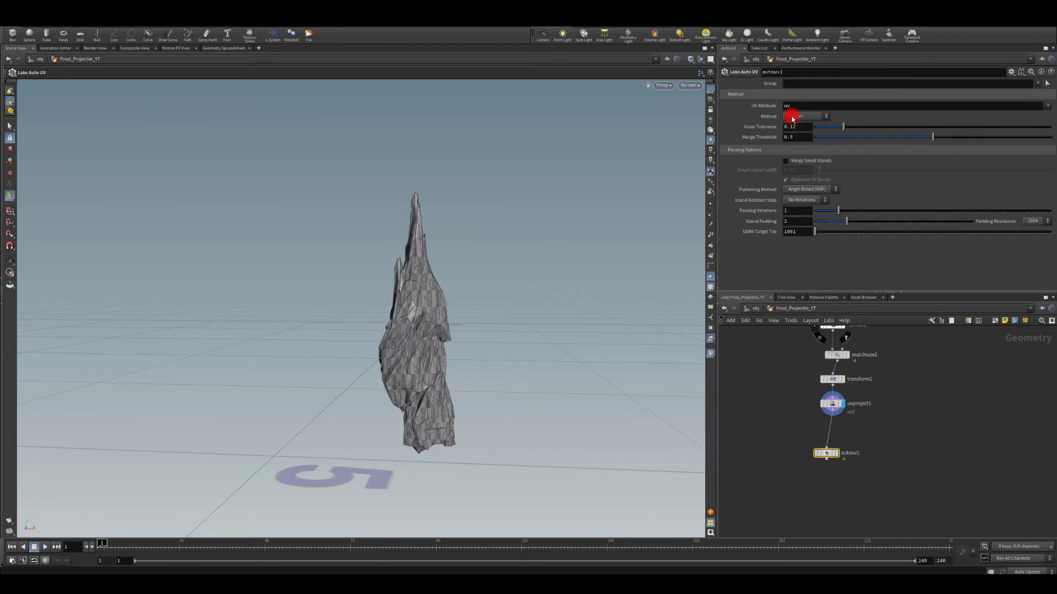
click(668, 86)
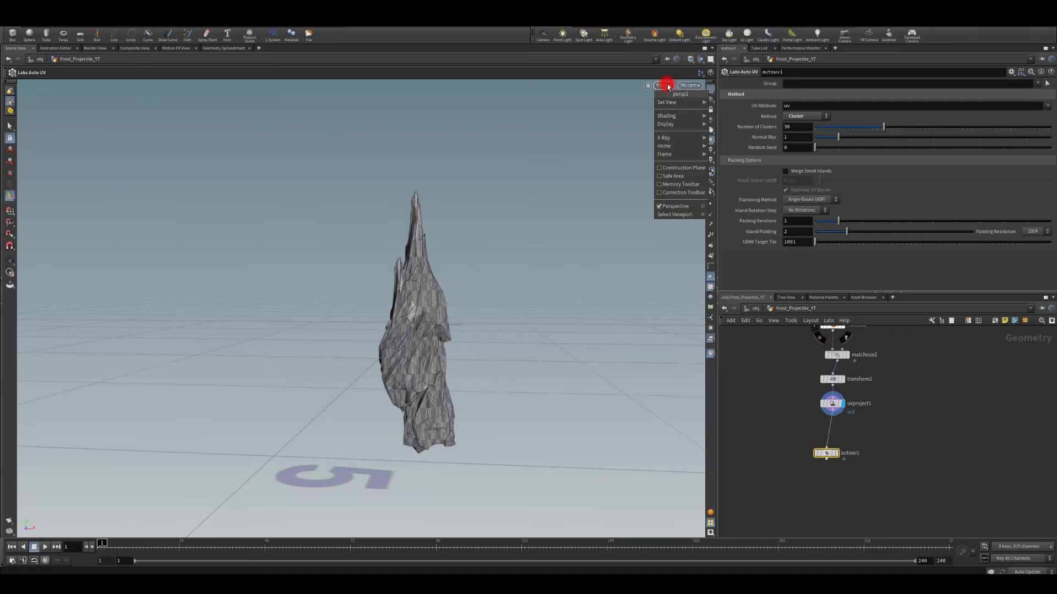
mouse_move(677, 102)
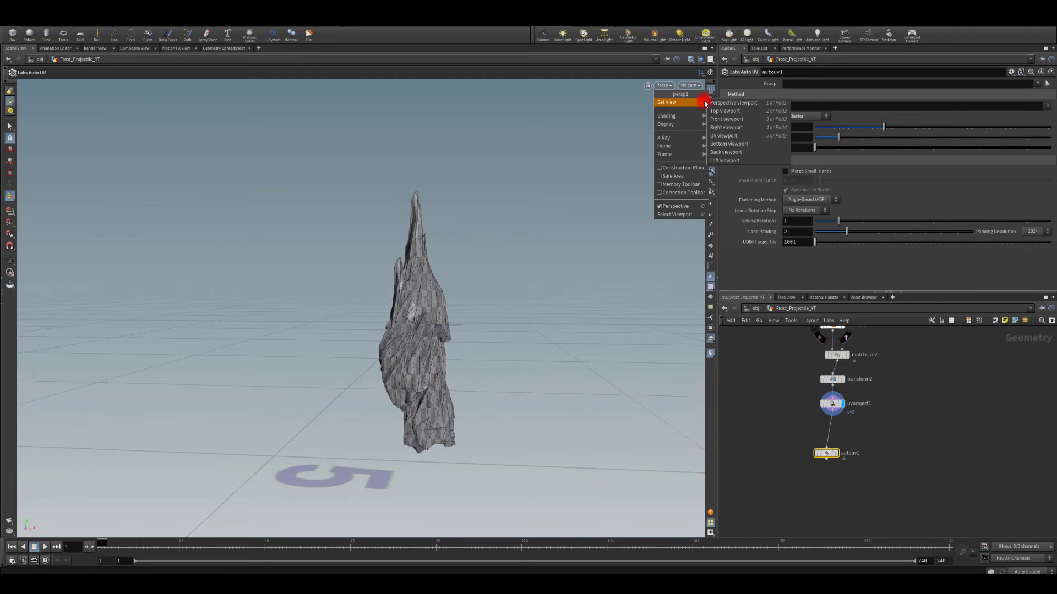
click(720, 136)
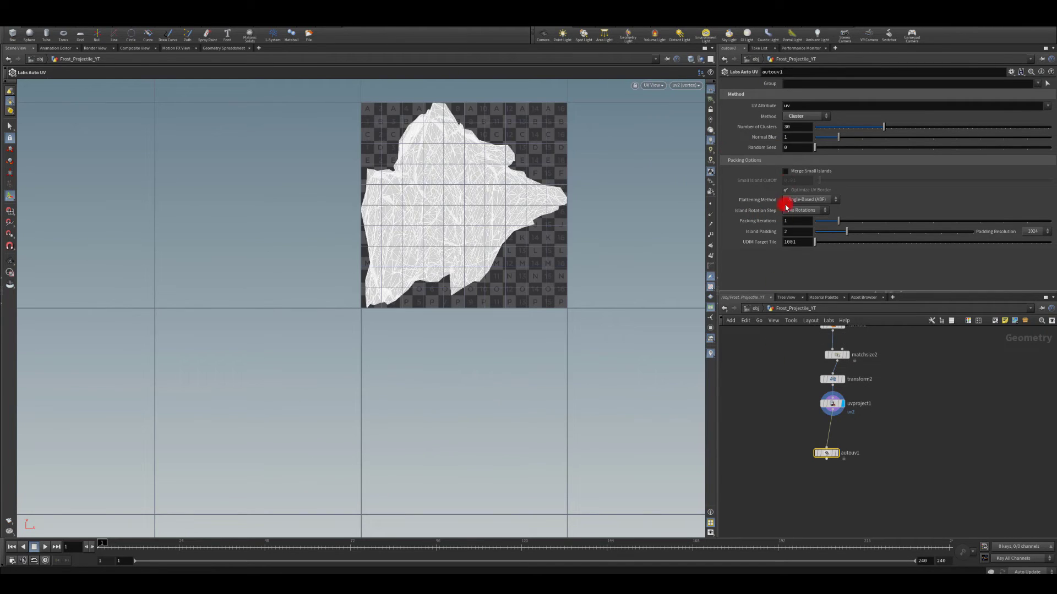
mouse_move(831, 454)
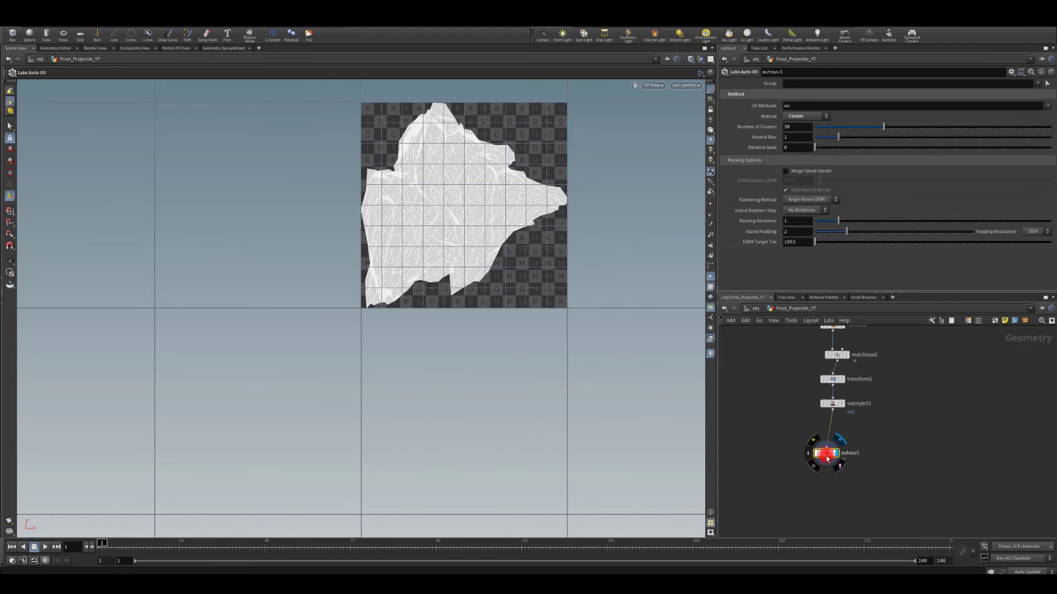
Step: Move autouv1 directly beneath uvproject1 and switch the UV view to the uv attribute
drag(827, 459, 833, 436)
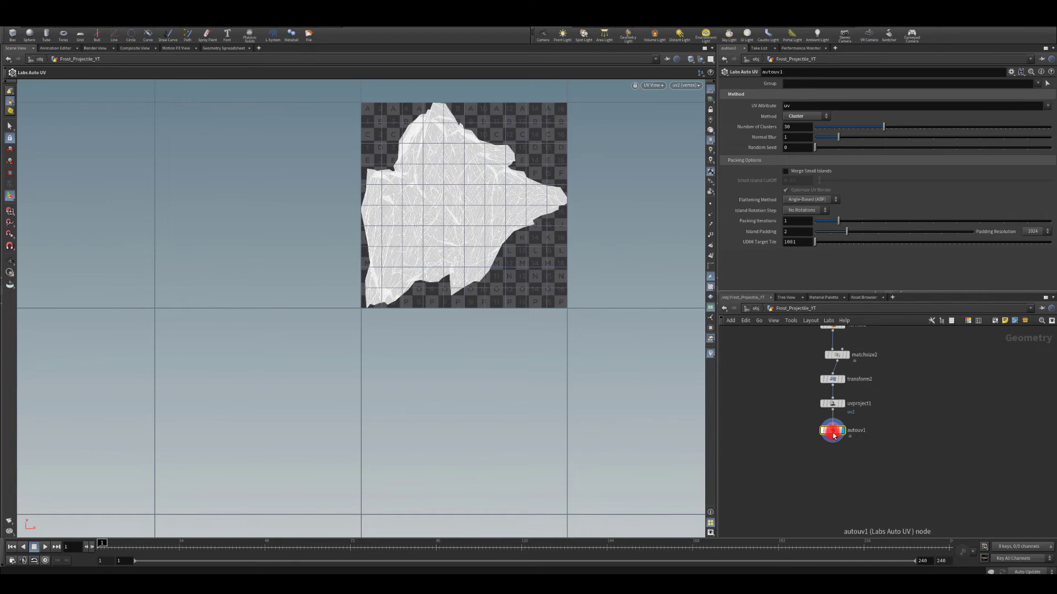
click(831, 411)
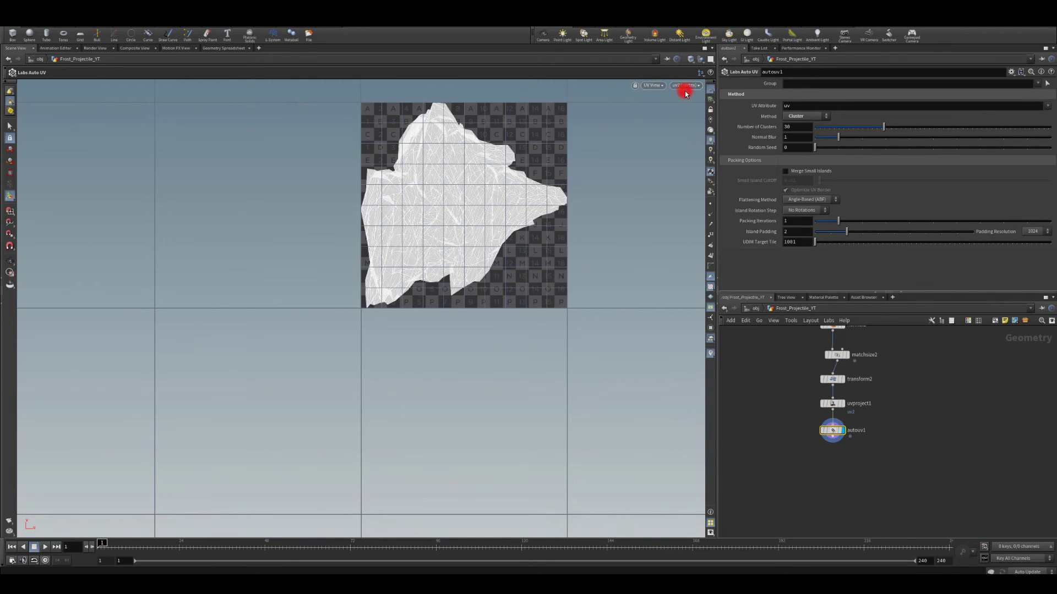
drag(680, 86, 682, 111)
Step: Set the number of clusters of autouv1 to 2
drag(791, 128, 736, 121)
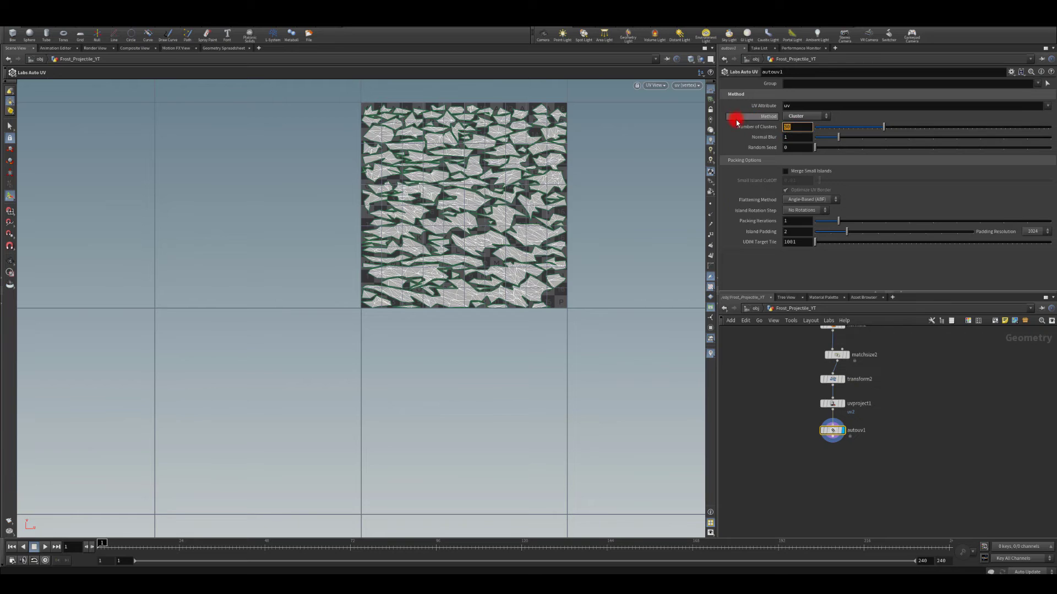
text(2)
key(Return)
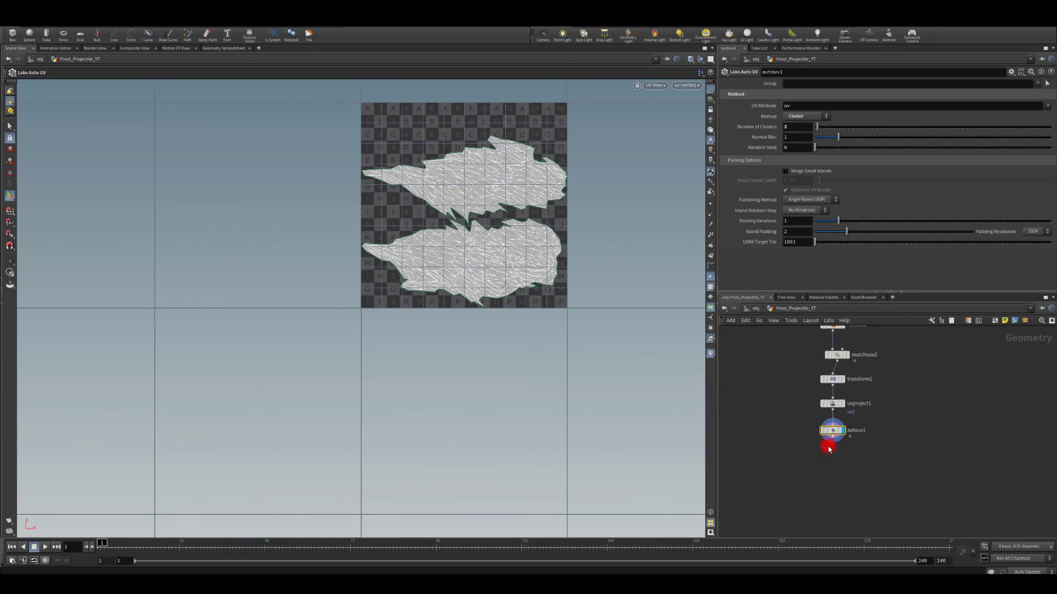
Step: Add a Labs Calculate UV Distortion node after autouv1 and display it
drag(830, 439, 803, 467)
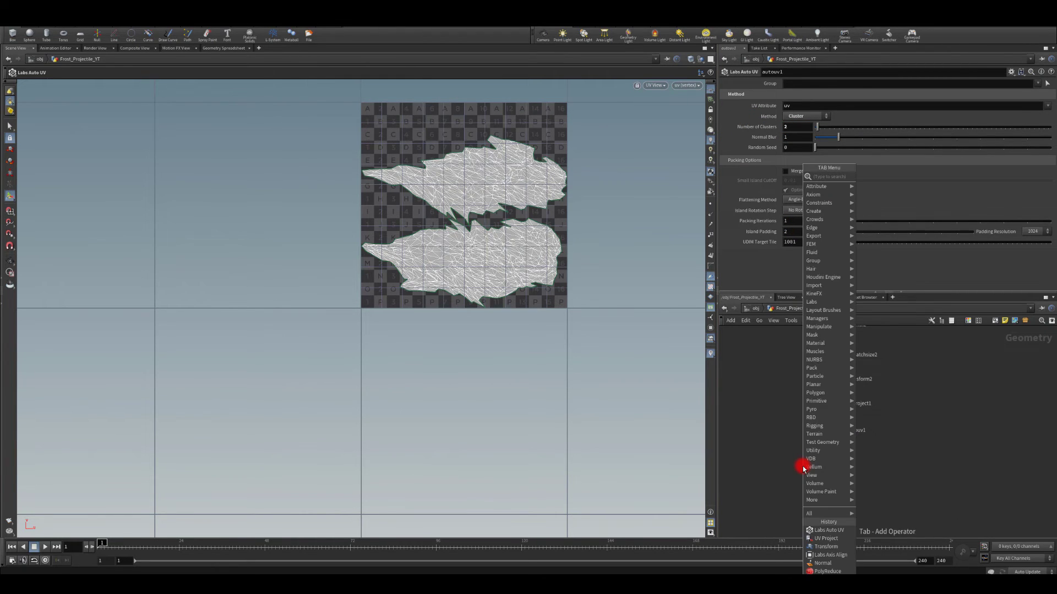
text(uv dis)
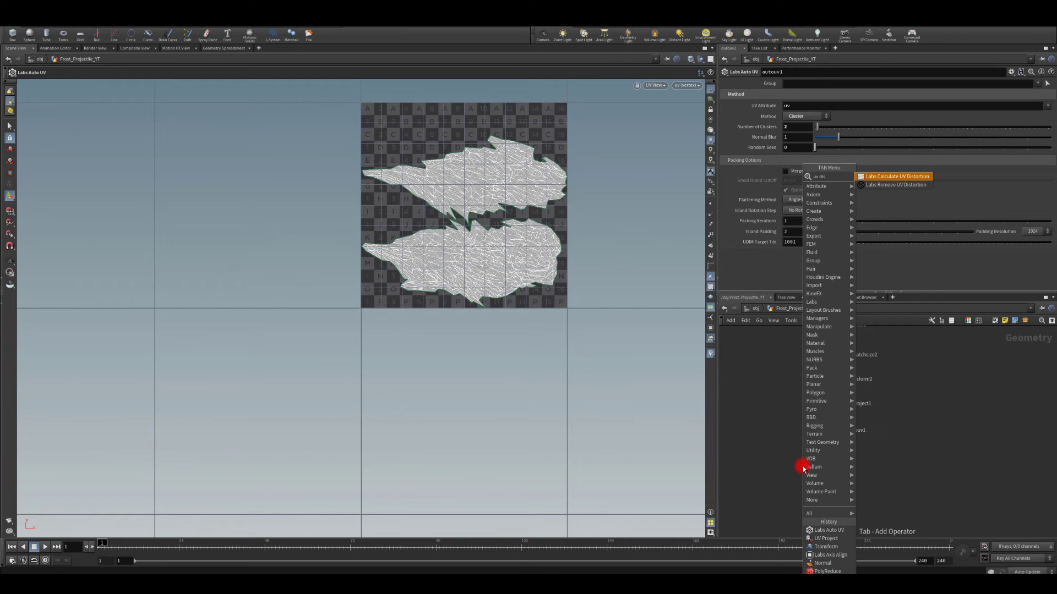
key(Return)
click(803, 468)
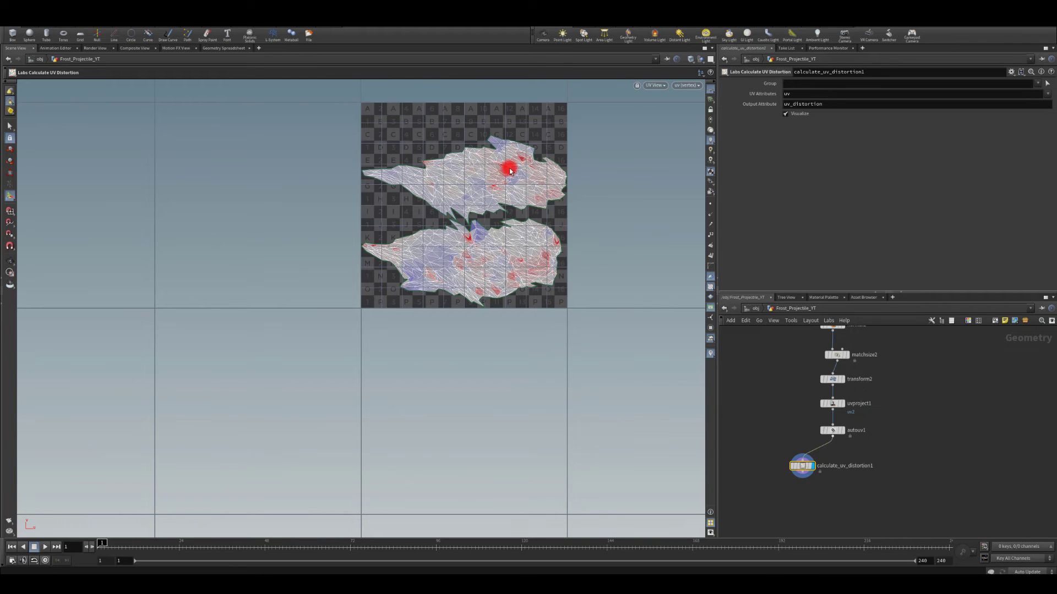
Step: Set the normal blur and random seed of autouv1 to 6 and its packing iterations to 4
click(832, 430)
drag(861, 138, 885, 138)
drag(956, 147, 947, 147)
click(957, 137)
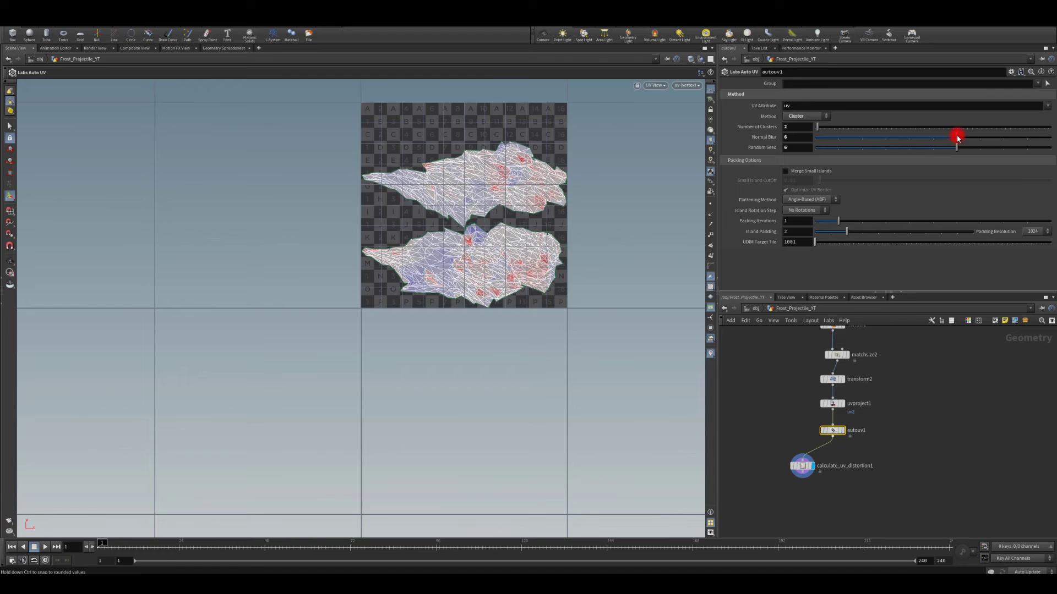
drag(873, 223, 909, 220)
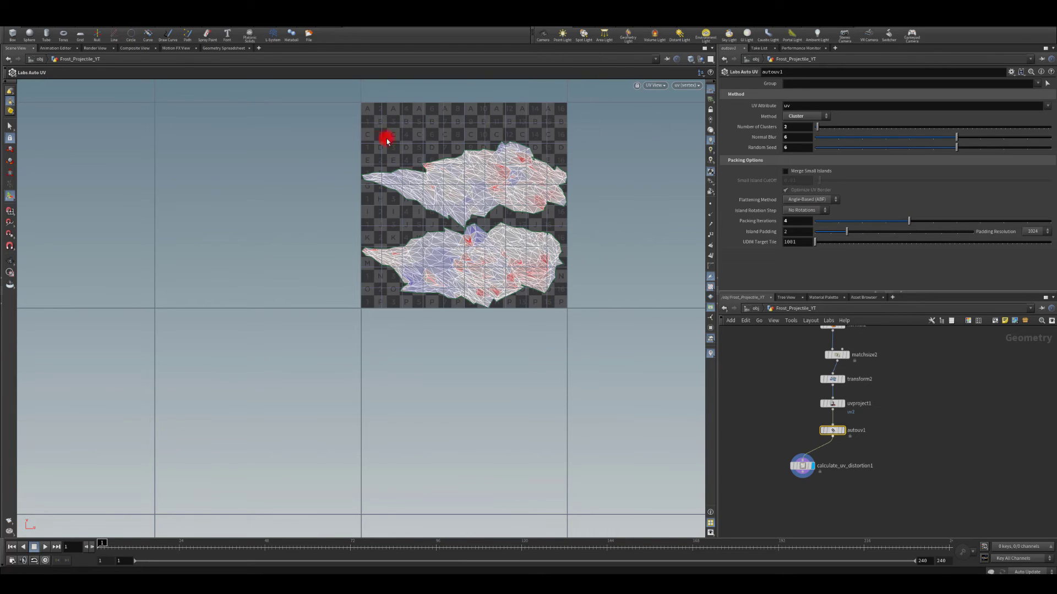
Step: Switch the viewport back to perspective and examine the distortion colouring on the projectile mesh
click(660, 87)
mouse_move(669, 103)
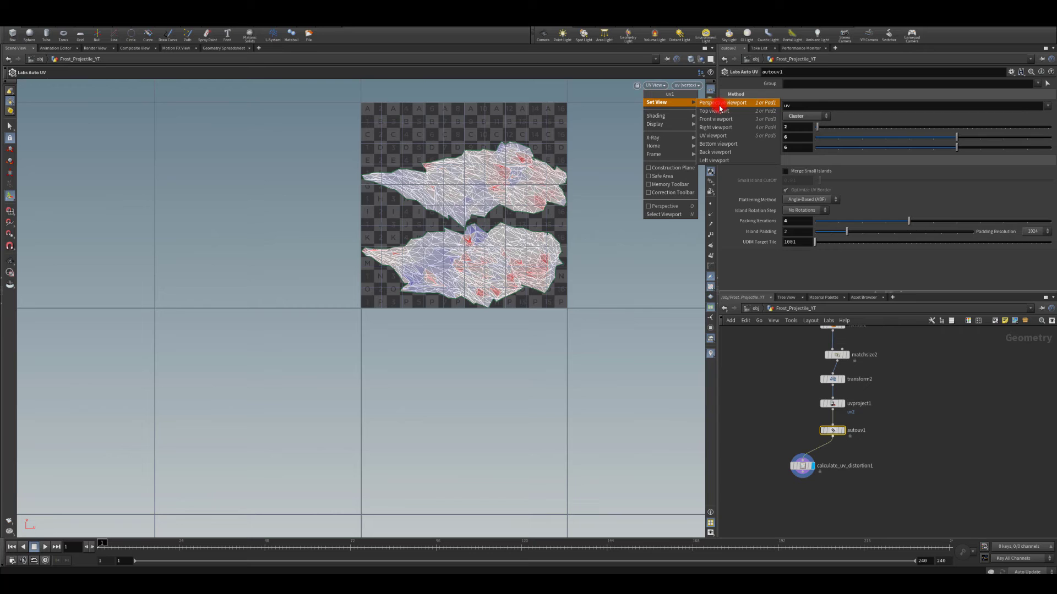
click(714, 137)
click(655, 87)
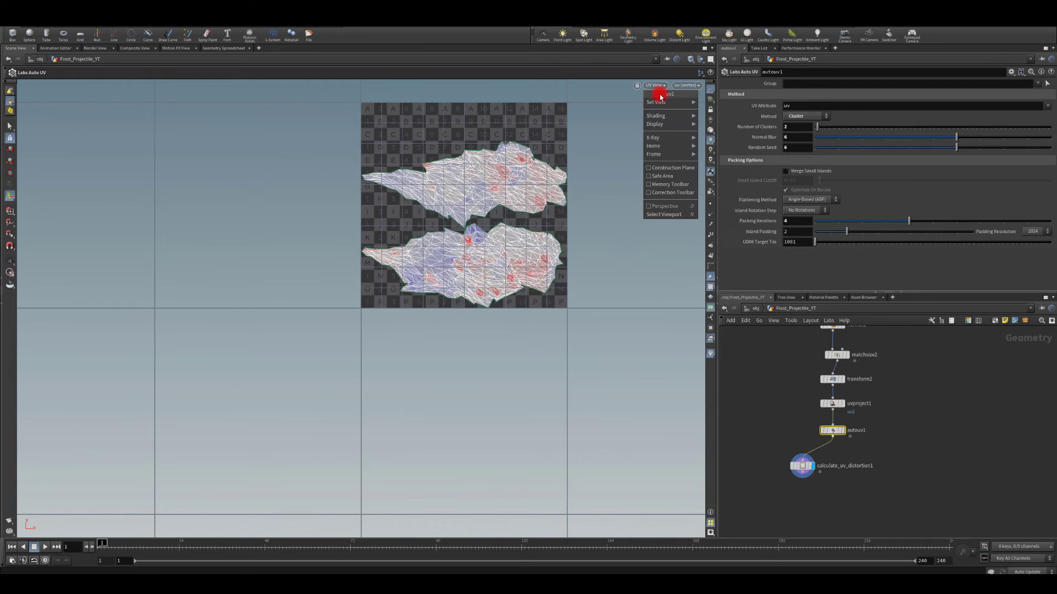
click(711, 104)
alt+drag(509, 236, 748, 404)
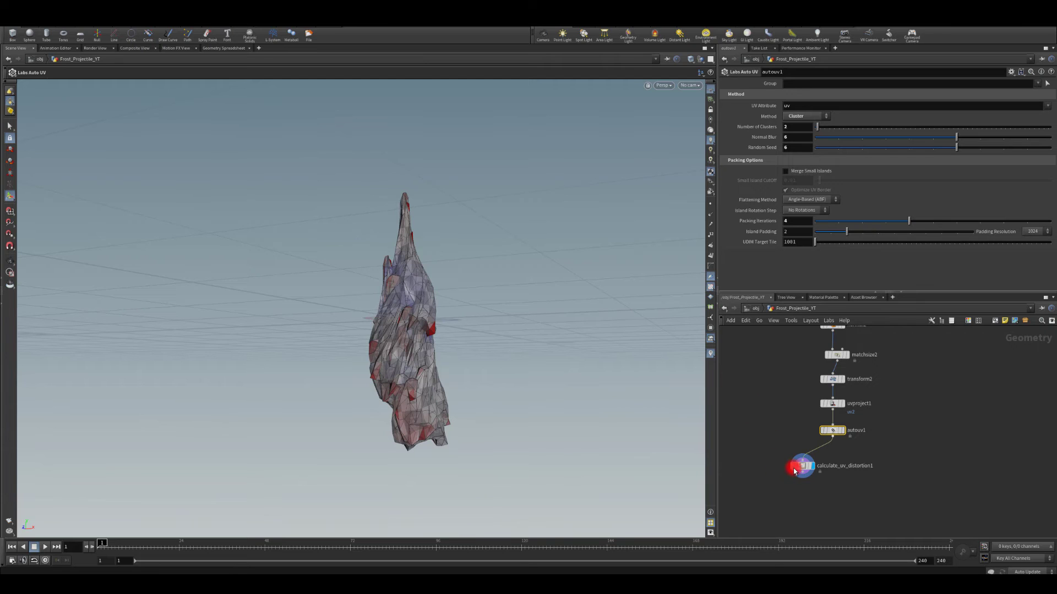
Step: Add a Transform node after calculate_uv_distortion1 and display it
key(Tab)
text(tr)
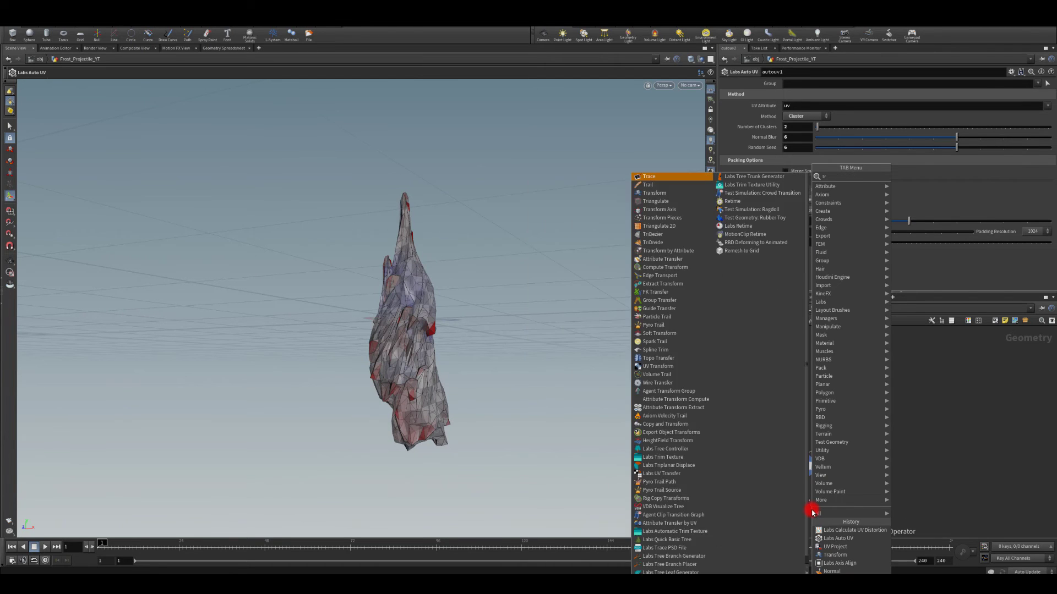
text(ans)
key(Return)
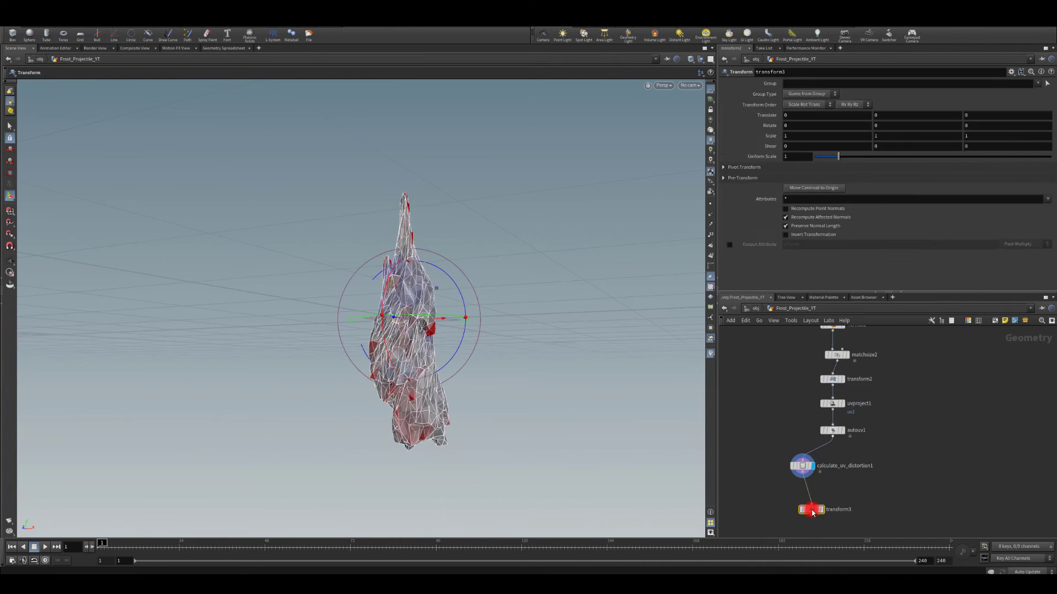
click(813, 511)
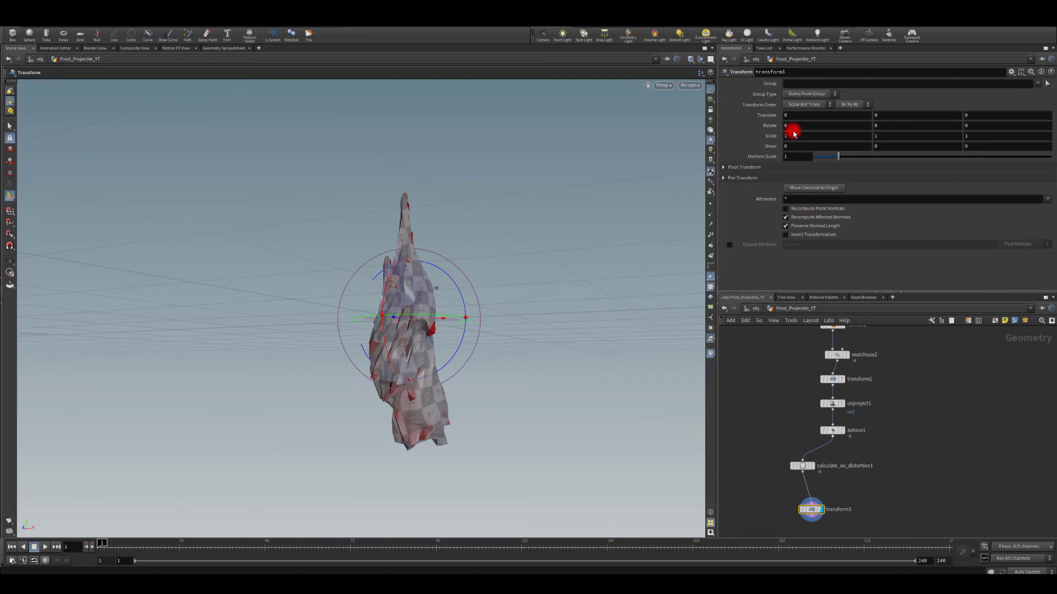
Step: Set the X rotation of transform3 to 90 to lay the projectile flat
drag(793, 126, 732, 125)
text(90)
key(Return)
alt+drag(498, 203, 212, 365)
key(Return)
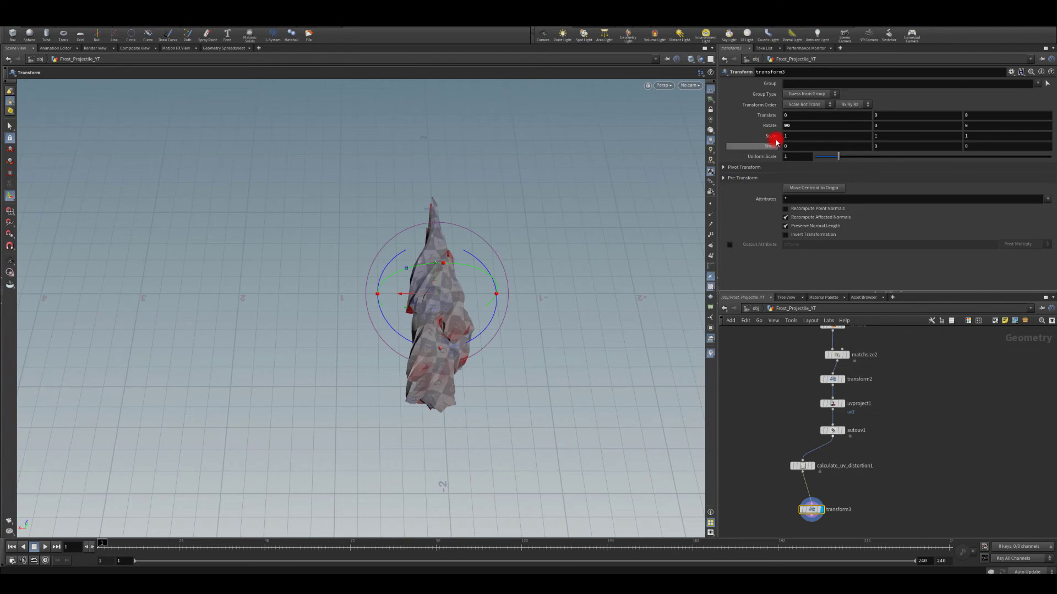
Step: Compare the orientation by setting the X rotation of transform3 to 0 and back to 90
drag(791, 125, 748, 123)
text(0)
key(Return)
drag(877, 126, 729, 134)
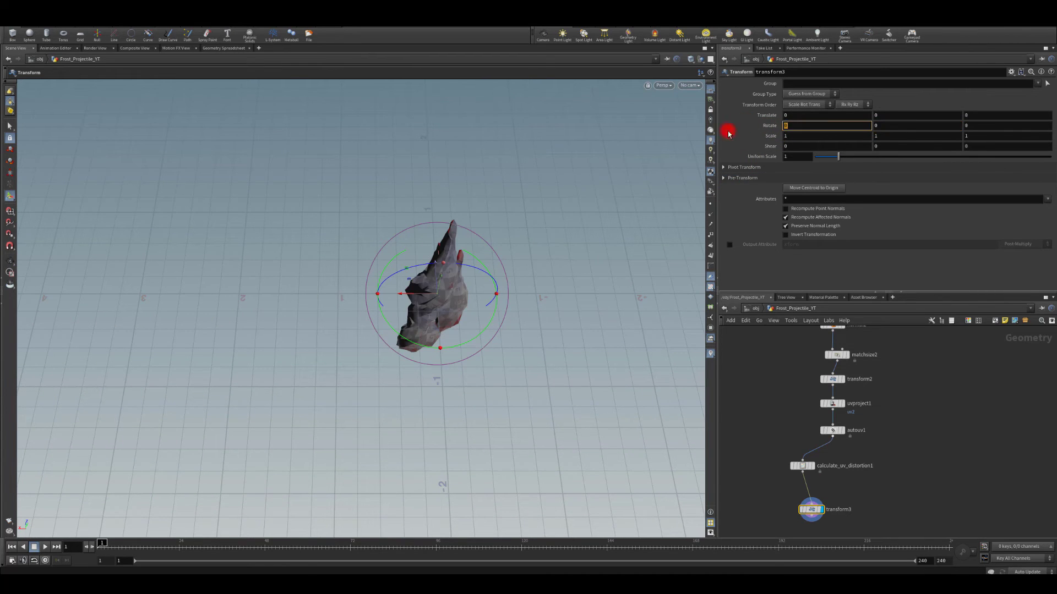
text(90)
key(Return)
Step: Set the Y rotation of transform3 to 90 and check the projectile's direction against the axes
drag(887, 124, 793, 124)
text(90)
key(Return)
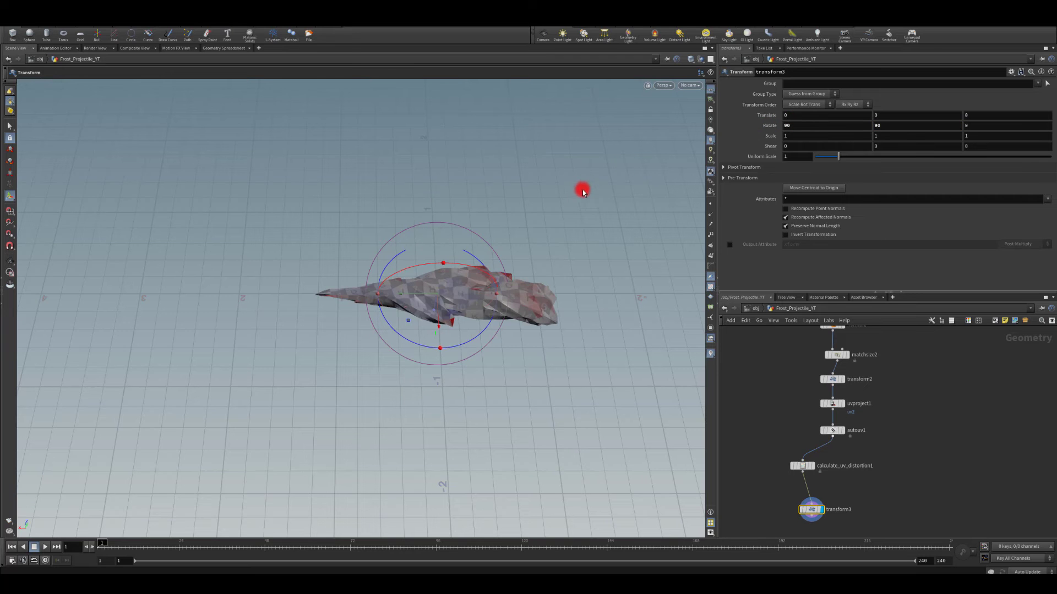
alt+drag(583, 192, 484, 191)
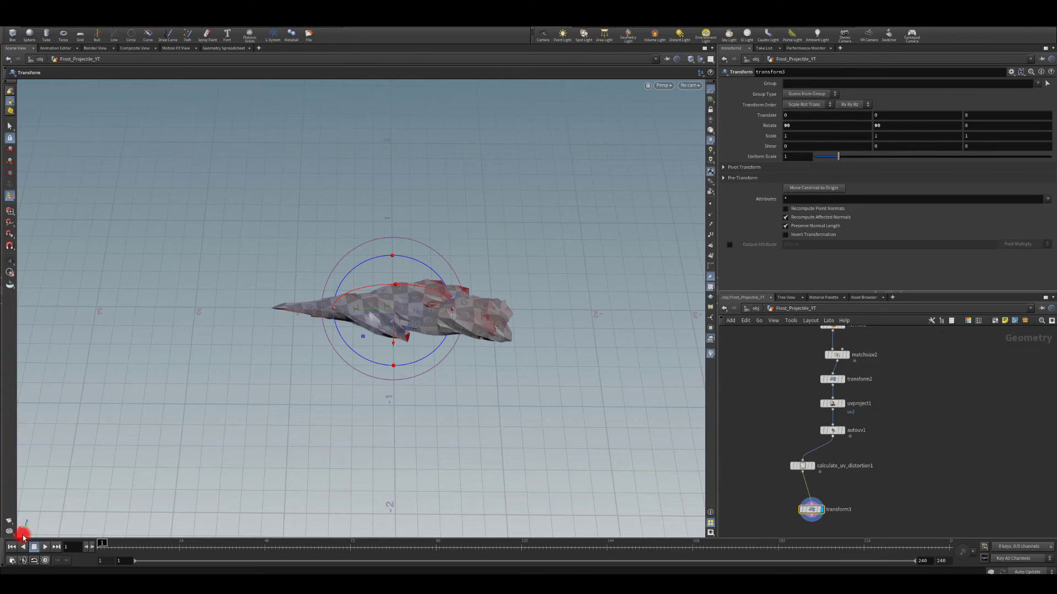
key(Escape)
drag(435, 198, 378, 139)
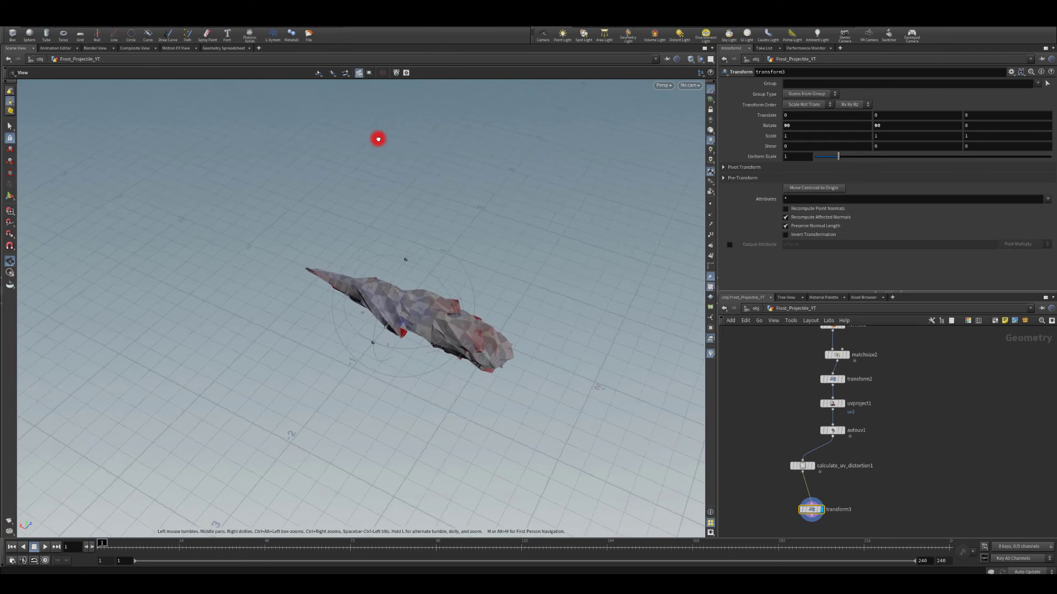
key(Return)
Step: Add another Transform node after transform3 and display it
scroll(781, 446, down, 3)
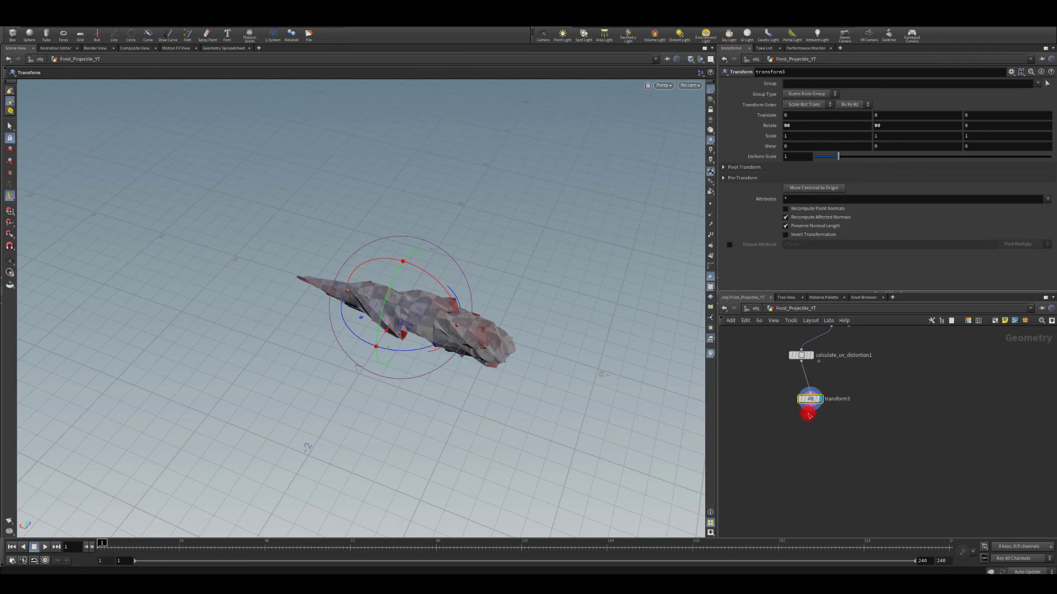
key(Tab)
text(trans)
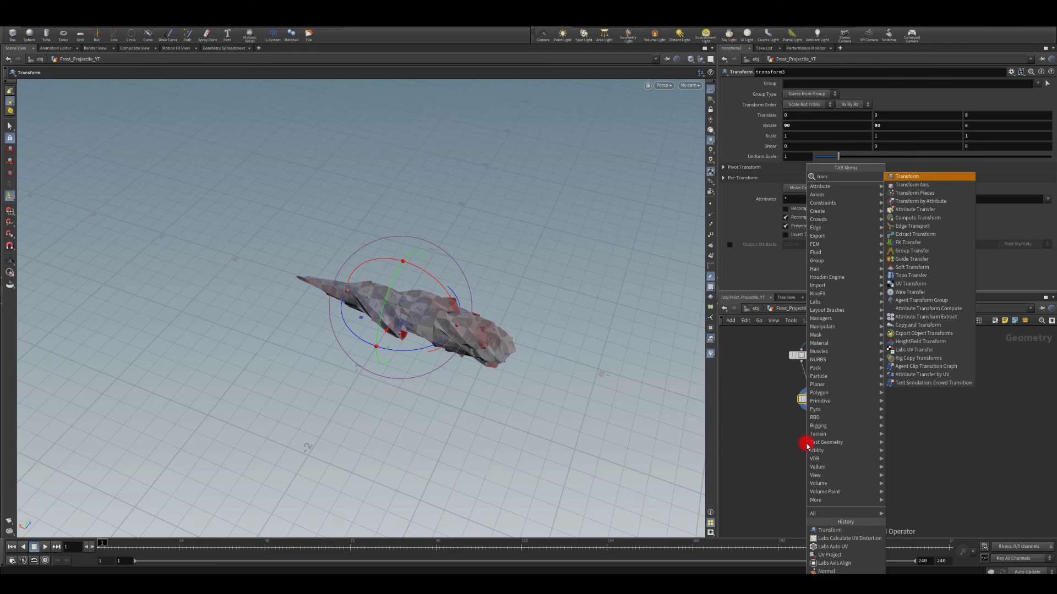
key(Return)
click(807, 445)
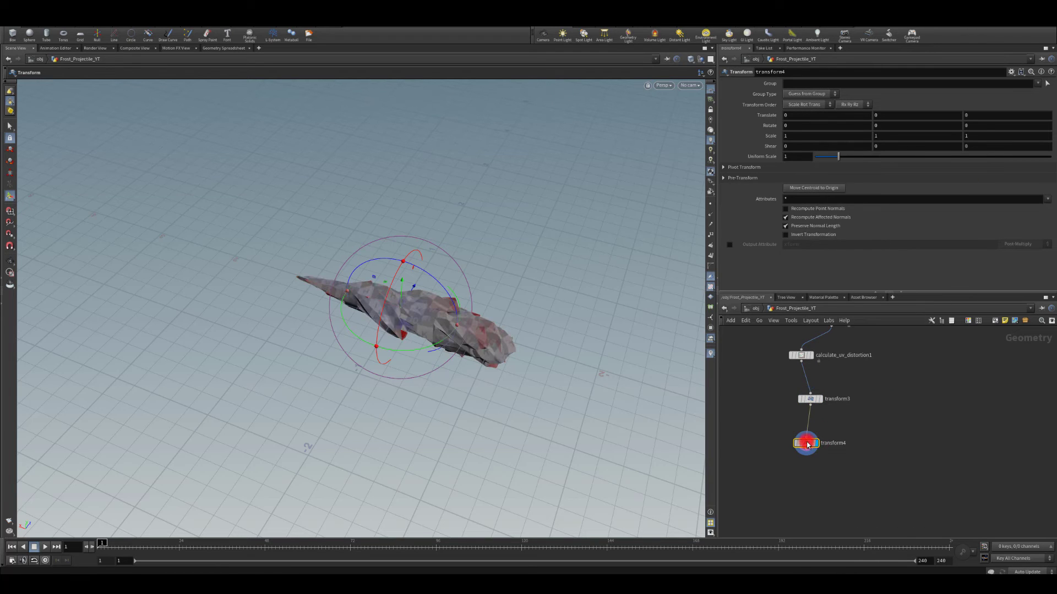
Step: Set the uniform scale of transform4 to 50 and frame the enlarged projectile in the viewport
drag(789, 157, 764, 161)
text(50)
key(Return)
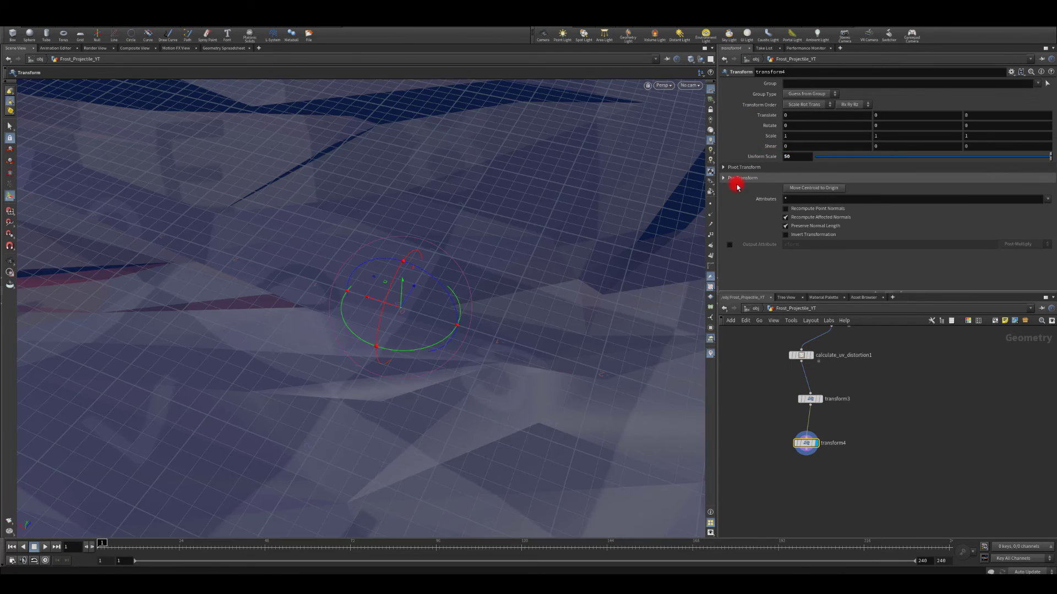
key(Escape)
key(h)
drag(384, 359, 109, 268)
drag(318, 331, 447, 296)
drag(318, 343, 467, 200)
drag(552, 179, 454, 180)
key(Return)
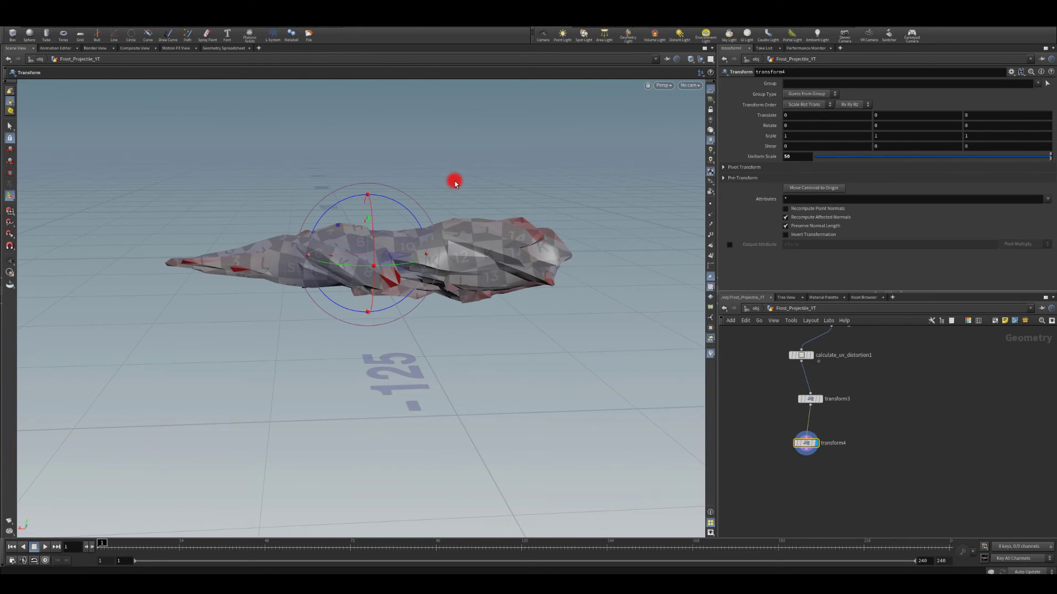
Step: Align calculate_uv_distortion1, transform3 and transform4 in a tidy column with the network's automatic layout
key(Escape)
drag(367, 304, 715, 413)
click(800, 452)
drag(789, 391, 837, 484)
key(l)
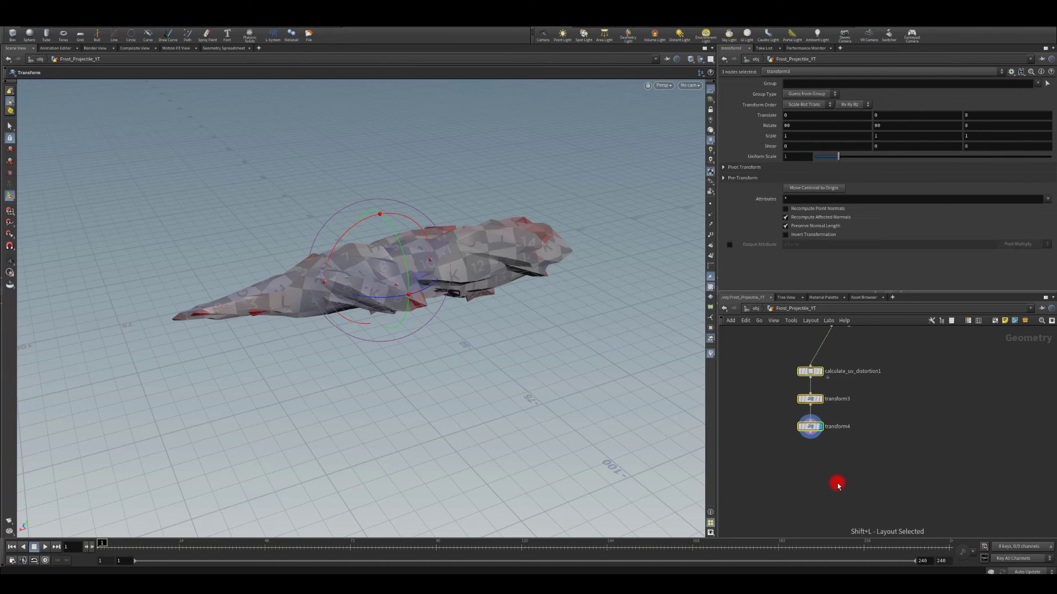
click(772, 484)
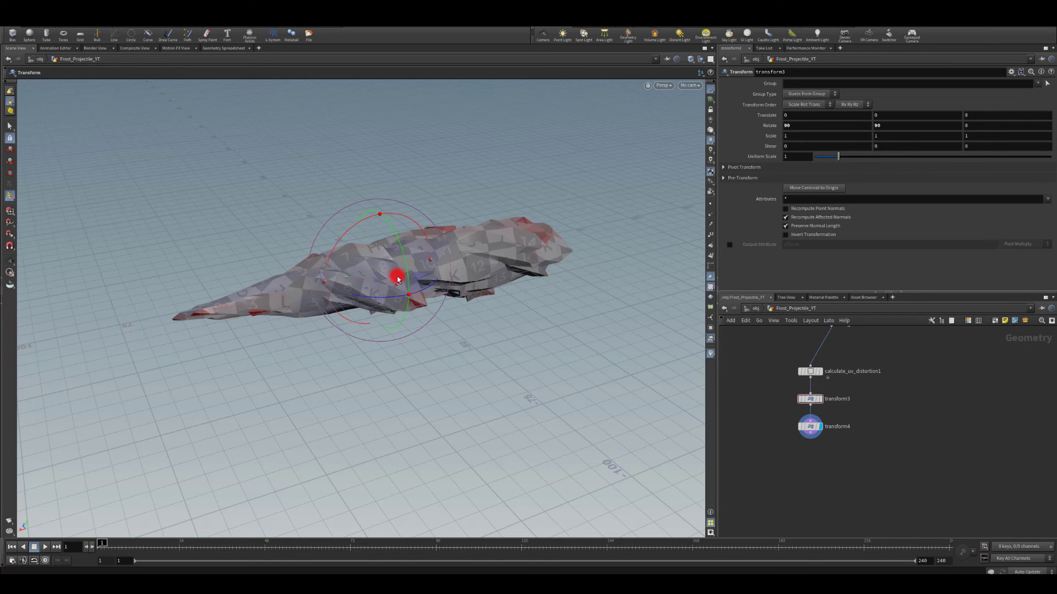
Step: Move the node chain from uvproject1 downward away from transform2 to open a gap between them
key(Escape)
drag(398, 279, 592, 220)
middle_drag(783, 328, 792, 445)
drag(802, 407, 867, 456)
drag(842, 418, 821, 438)
Step: Display the mesh at transform2 and at normal2 to examine its shape before UV projection
click(850, 391)
click(838, 389)
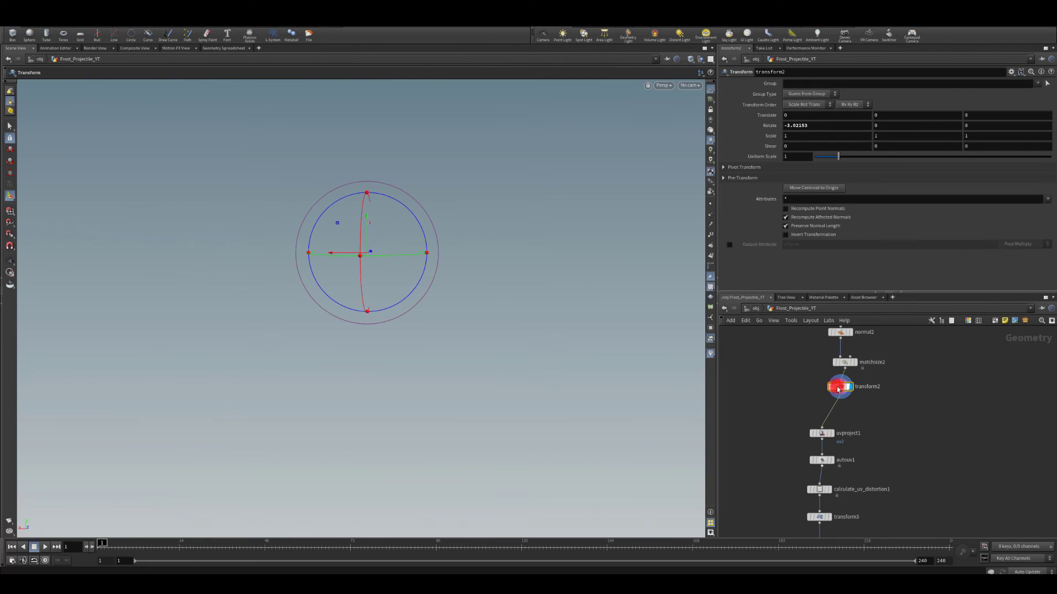
key(space+g)
alt+drag(438, 297, 486, 291)
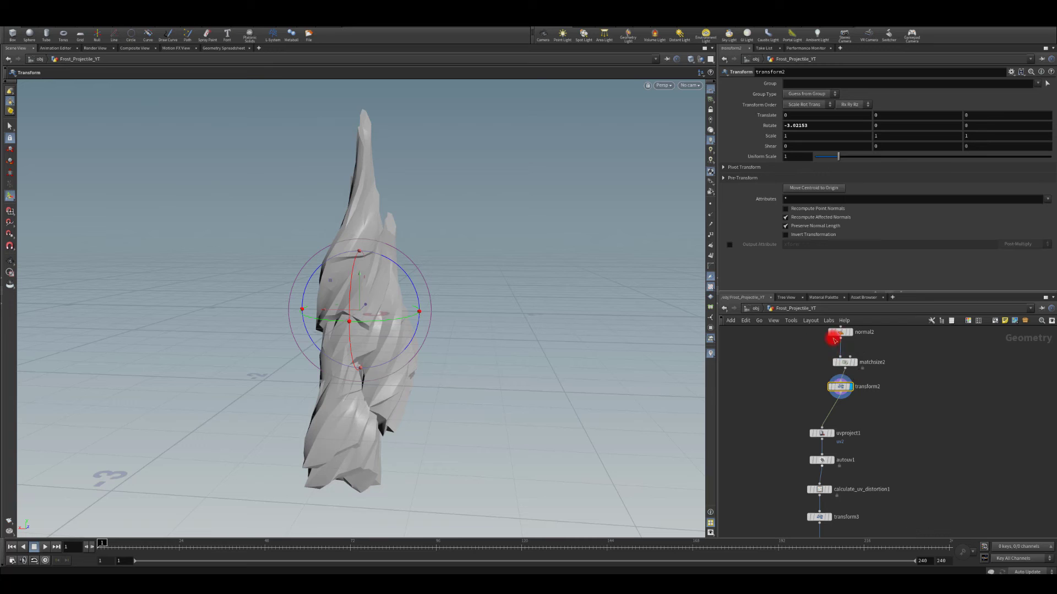
click(850, 334)
middle_drag(814, 356, 817, 446)
key(space)
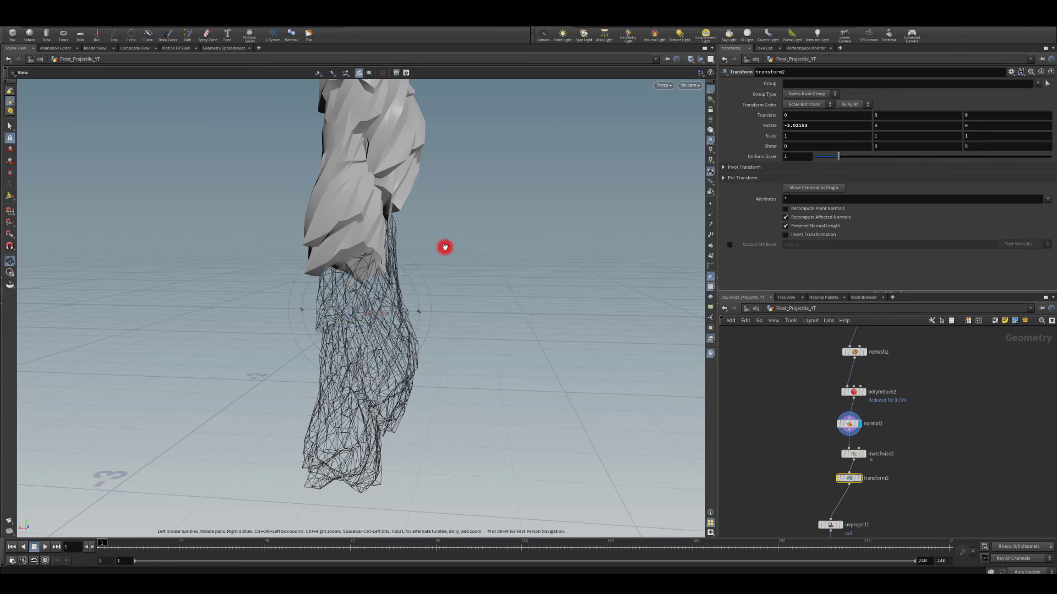
drag(438, 225, 426, 187)
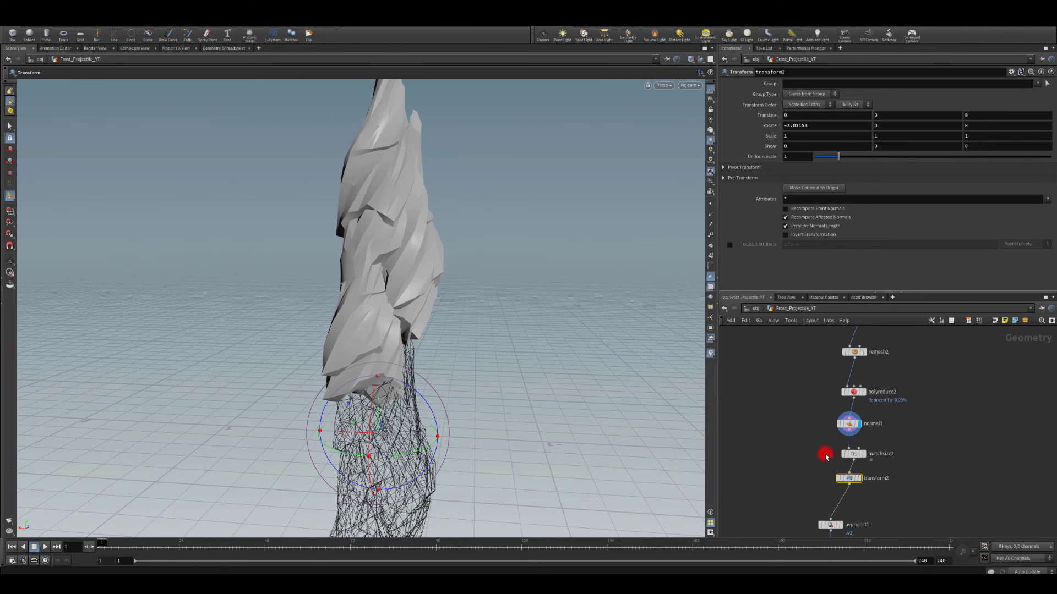
Step: Move normal2 closer beneath polyreduce2, branch a Linear Taper node off it and display the new node
mouse_move(847, 425)
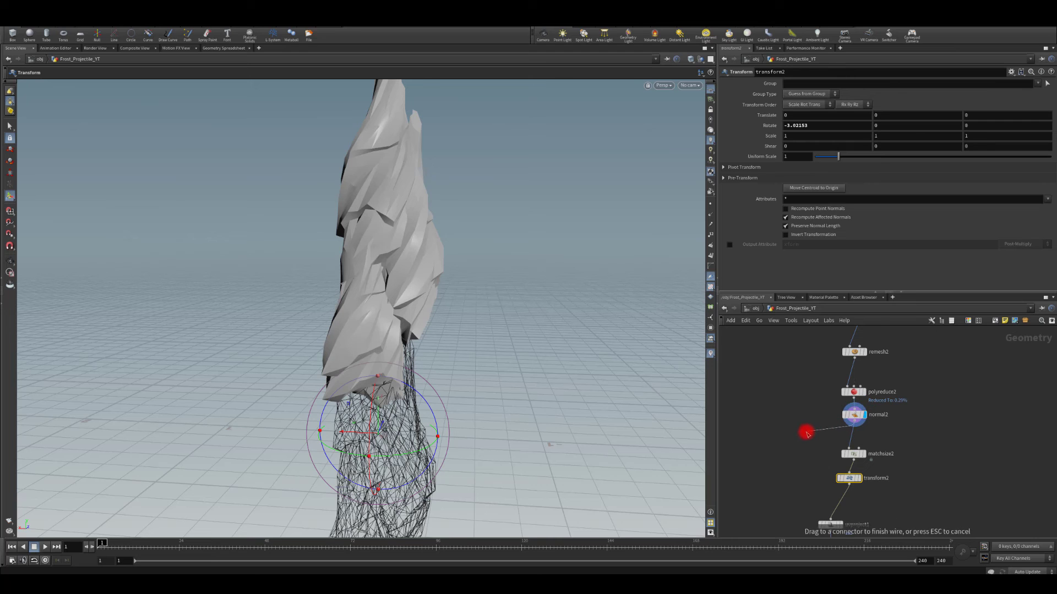
key(Tab)
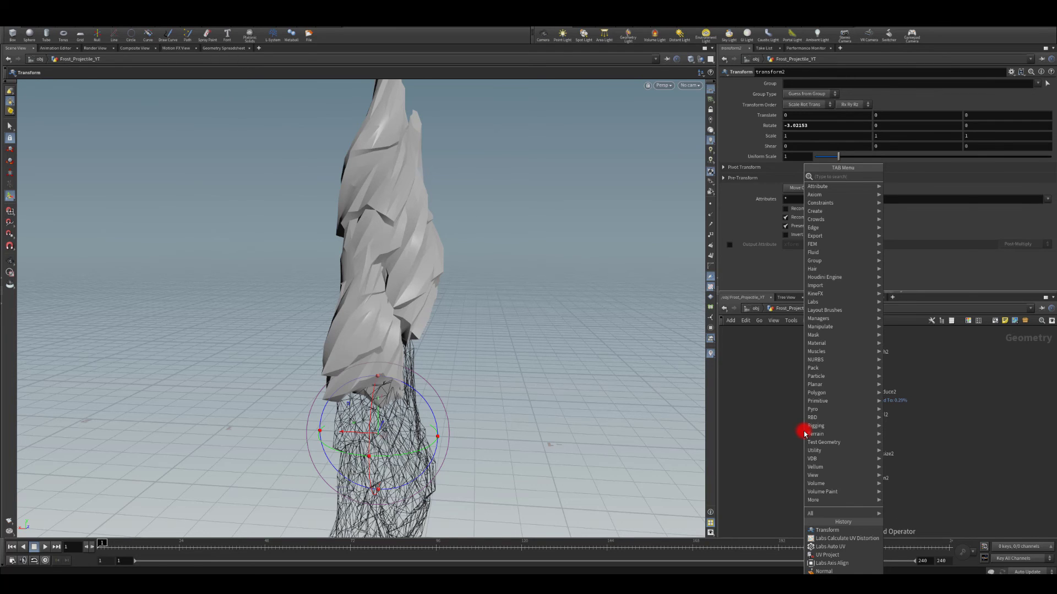
text(taper)
key(Escape)
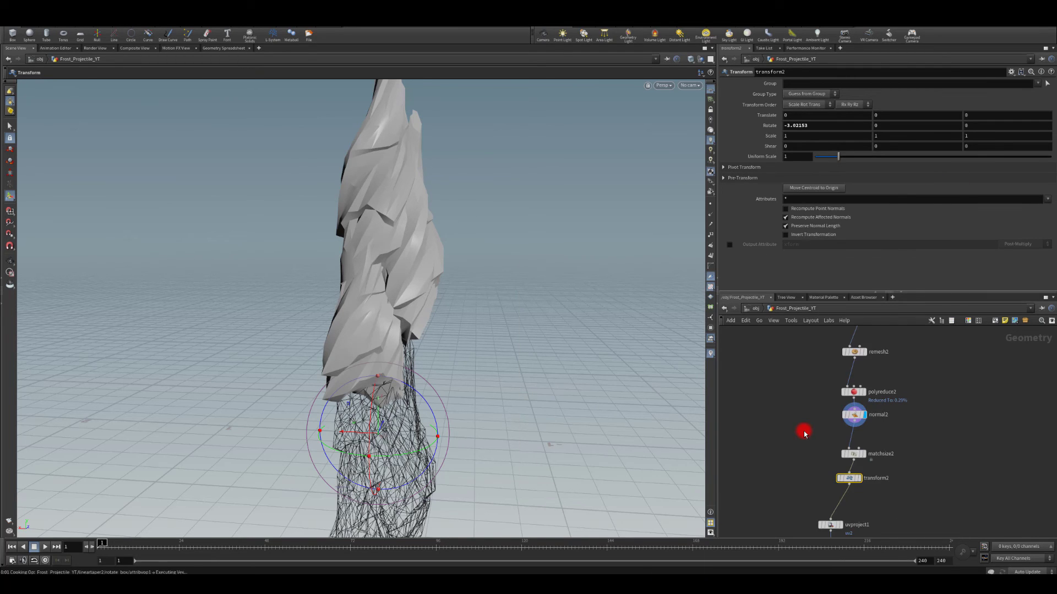
click(804, 431)
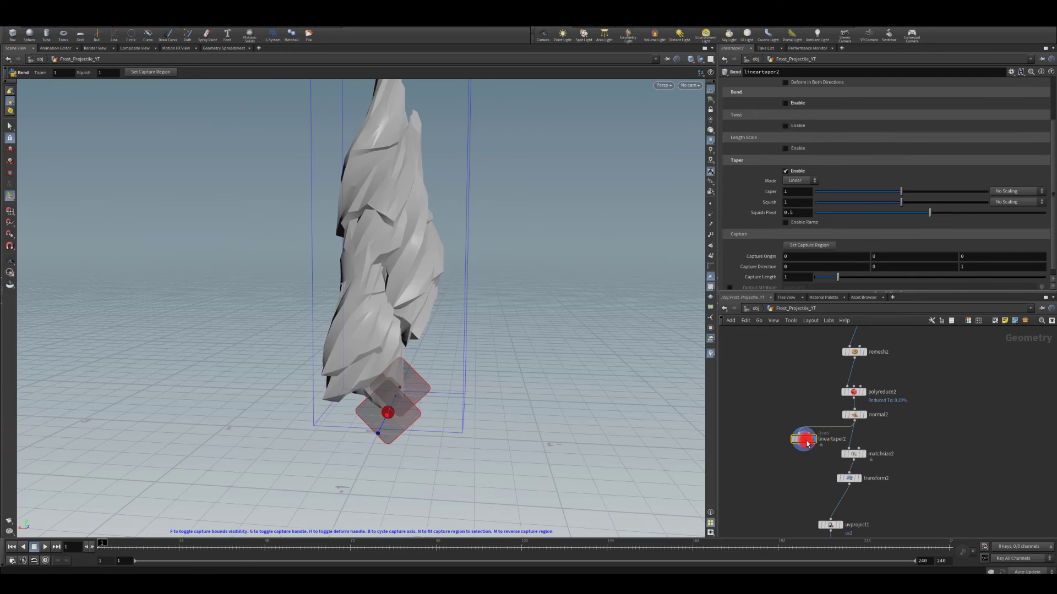
Step: Set the capture direction of lineartaper2 to 0, 1, 0 so the taper runs along the vertical axis
click(9, 227)
click(9, 196)
click(323, 397)
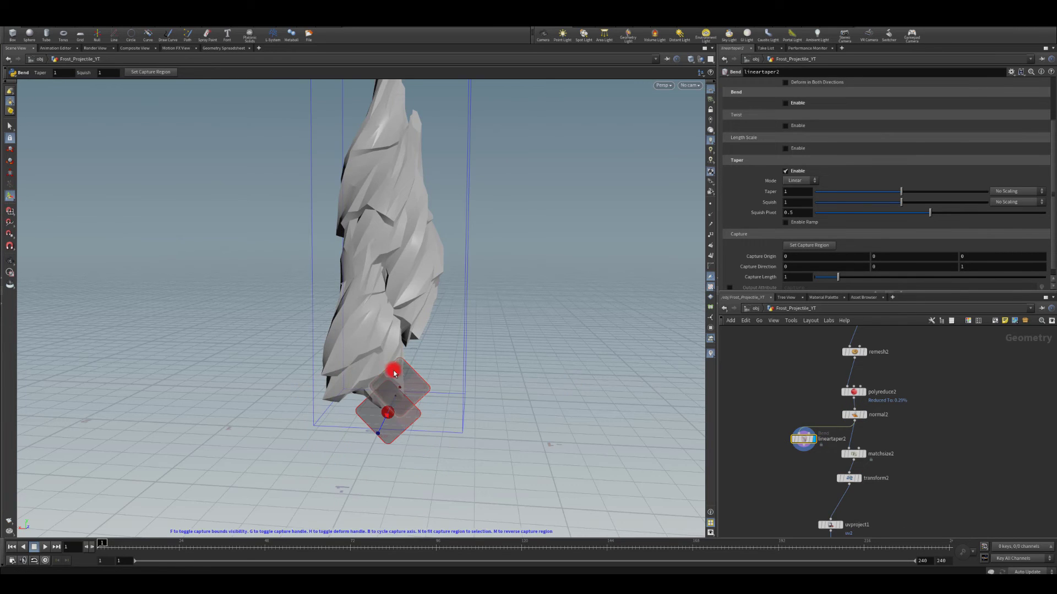
scroll(845, 234, down, 1)
key(BackSpace)
text(0)
click(914, 262)
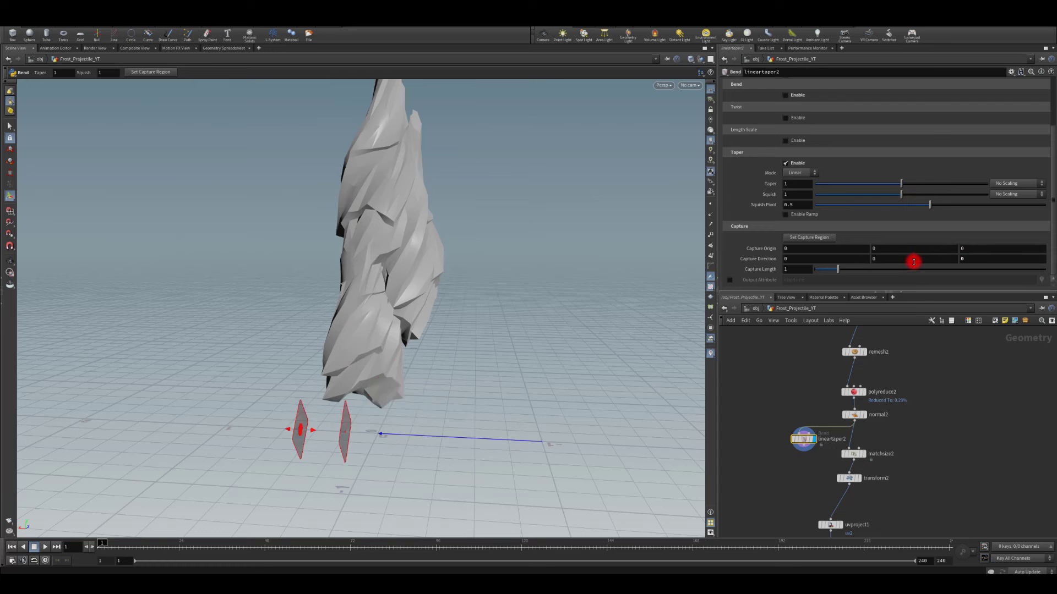
text(1)
key(Return)
Step: Set the capture length of lineartaper2 to 2.37 so the region spans the full height of the mesh
drag(838, 269, 869, 268)
key(Escape)
middle_drag(521, 221, 514, 297)
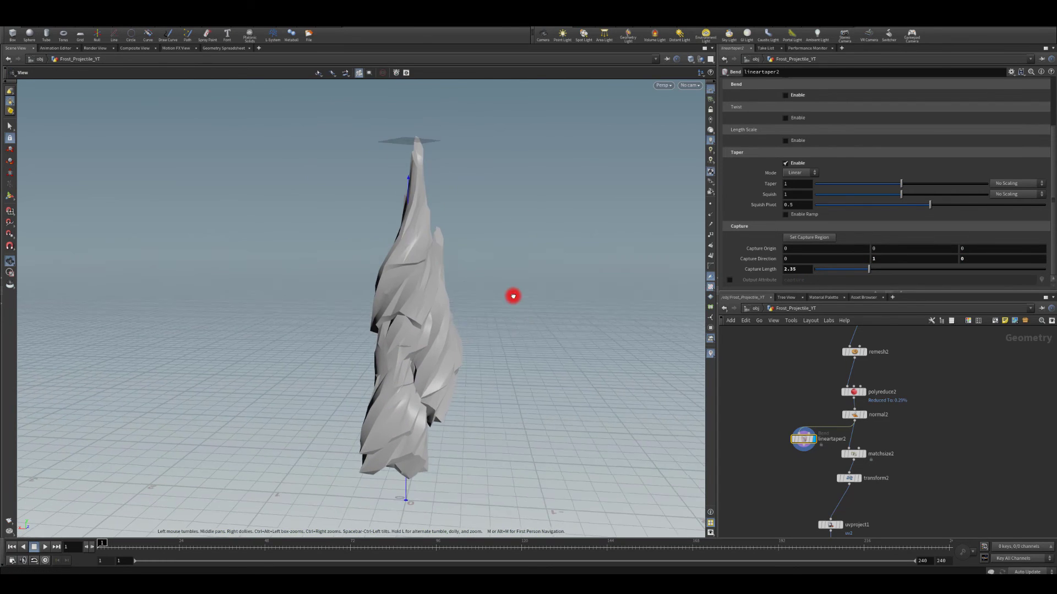
drag(867, 274, 870, 269)
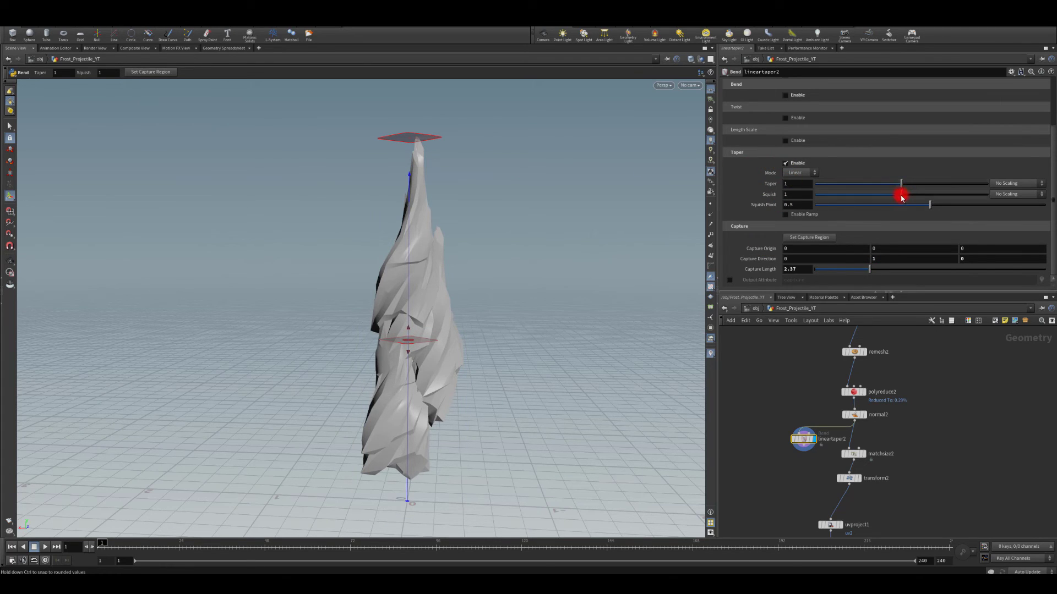
Step: Set lineartaper2's squash to 1.287, squash pivot to 0.01 and taper to 1.187, and check the shape from another side
drag(900, 197, 926, 197)
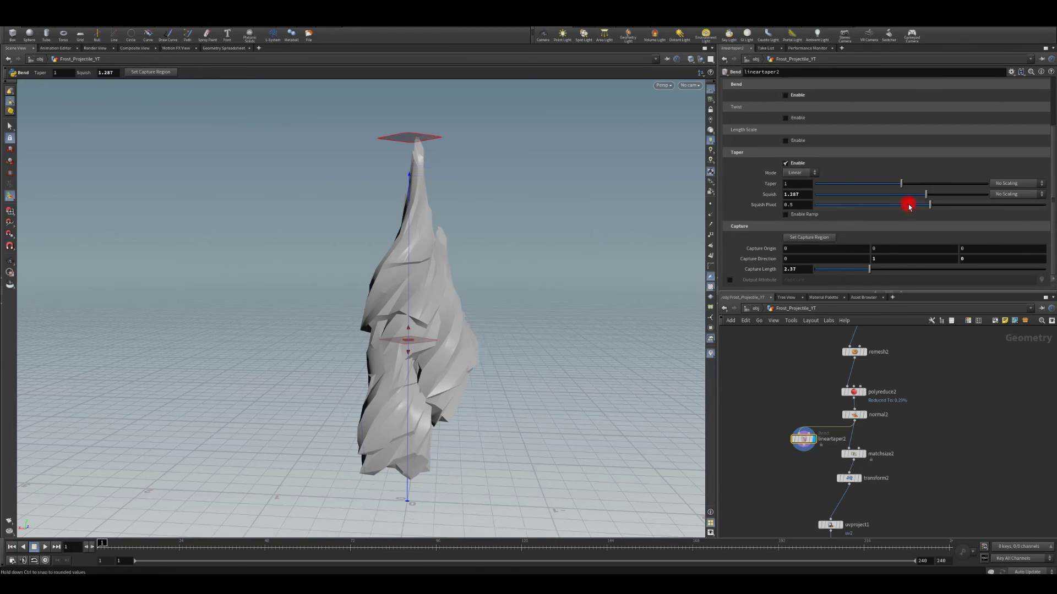
drag(903, 187, 813, 214)
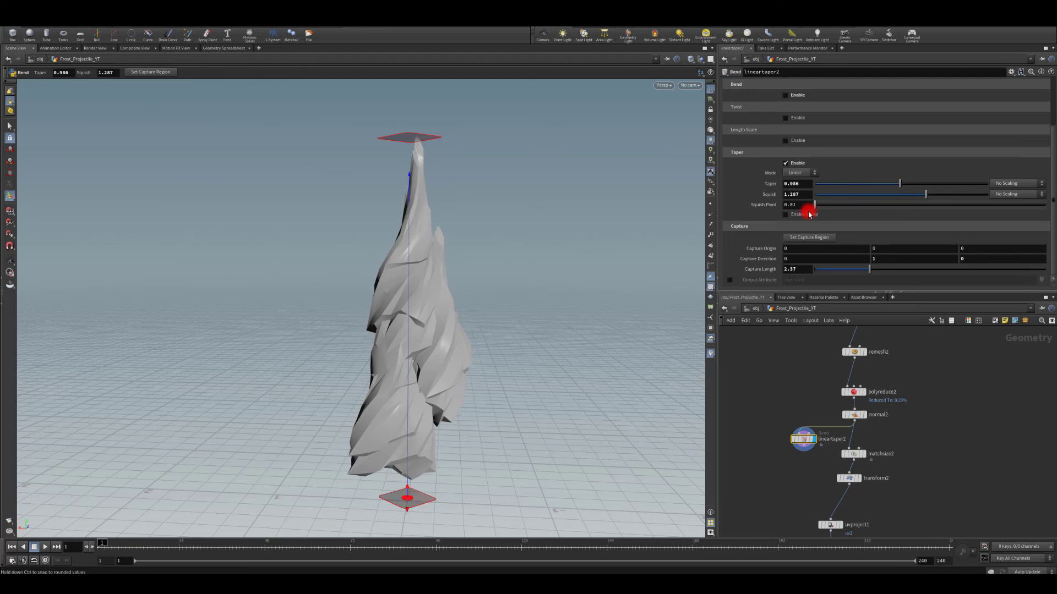
mouse_move(899, 185)
mouse_down()
mouse_move(884, 184)
mouse_move(917, 185)
mouse_up()
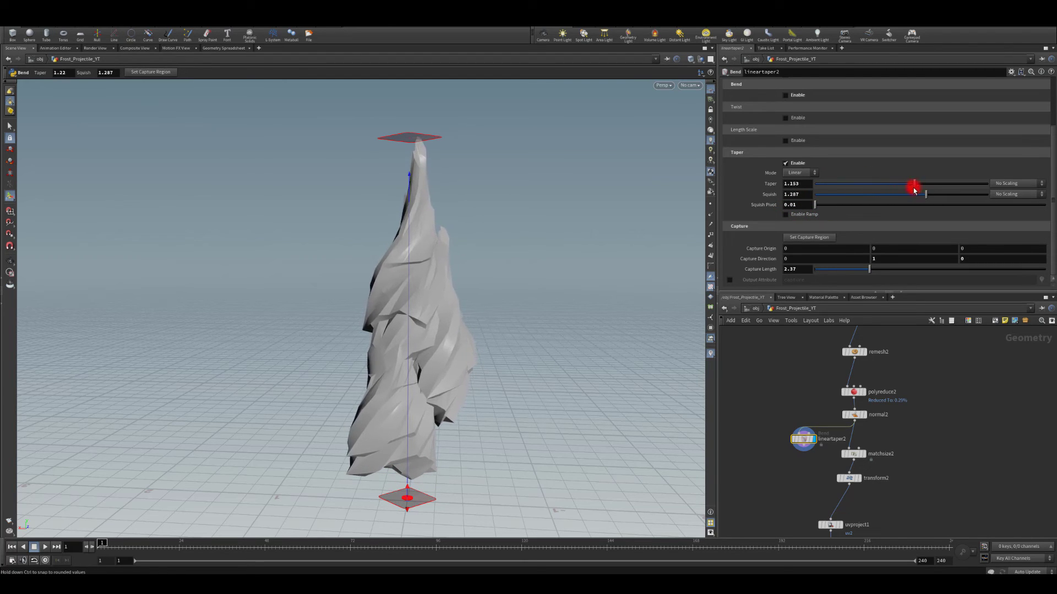
key(Escape)
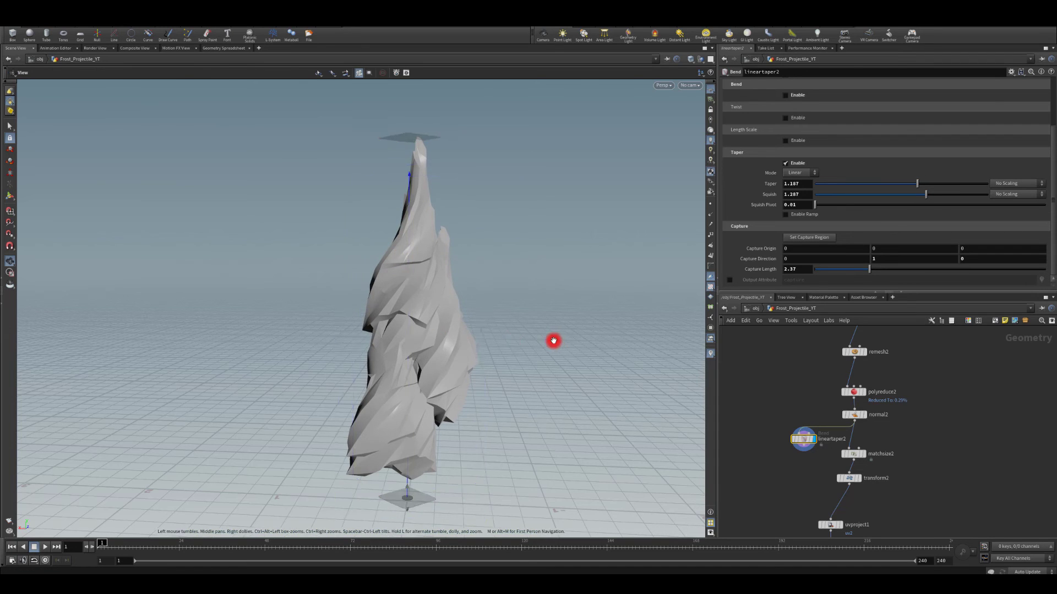
drag(552, 340, 196, 320)
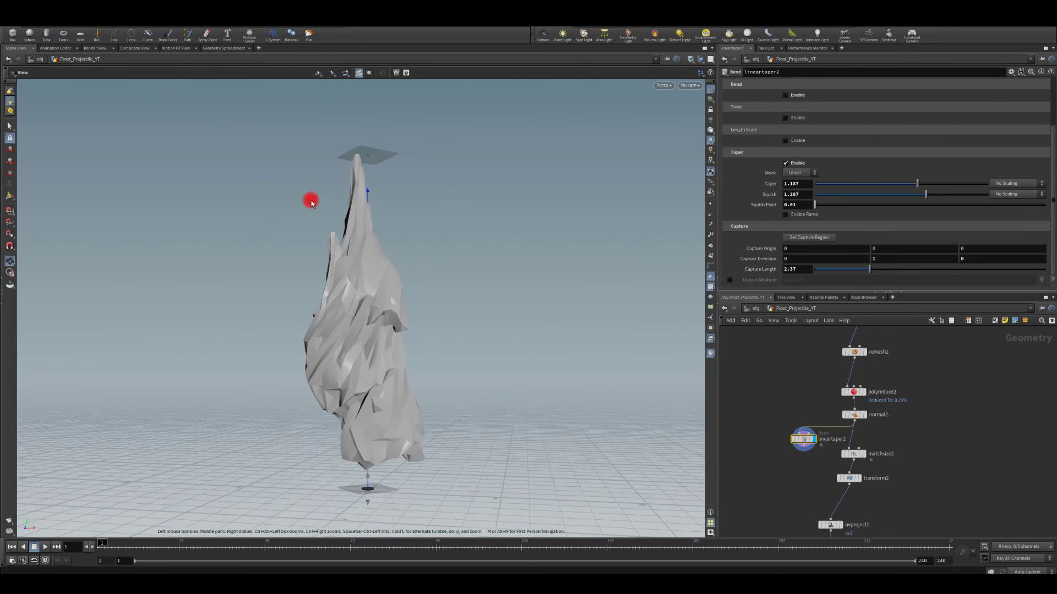
Step: Refine lineartaper2 to a taper of 1.292 and a squash of 1.148
key(Return)
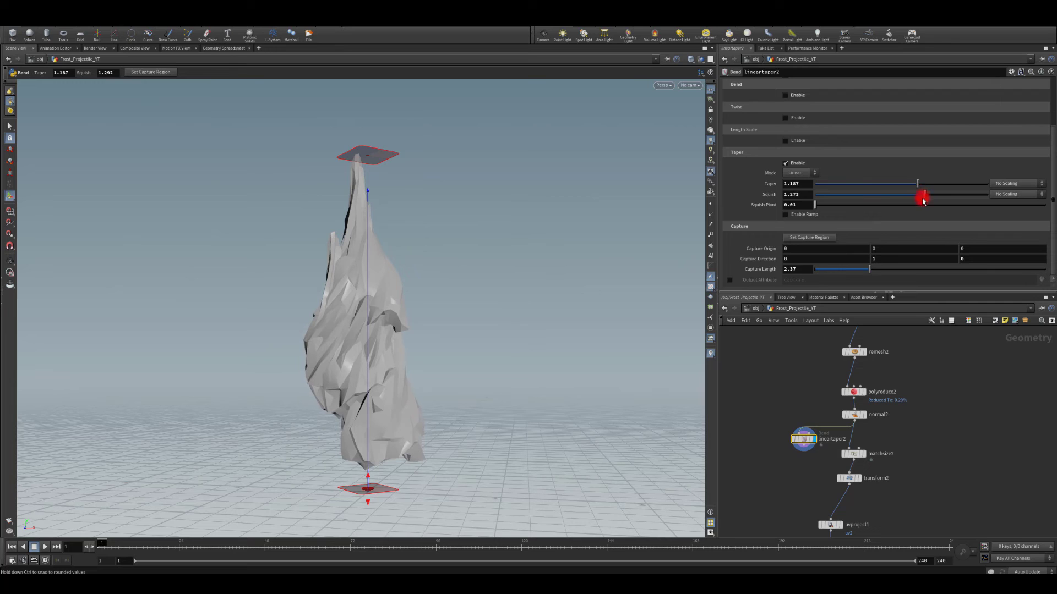
mouse_move(923, 201)
mouse_down()
mouse_move(897, 199)
mouse_move(939, 199)
mouse_move(900, 202)
mouse_move(887, 196)
mouse_move(919, 192)
mouse_move(885, 178)
mouse_move(927, 172)
mouse_move(926, 181)
mouse_up()
key(Escape)
drag(440, 204, 363, 192)
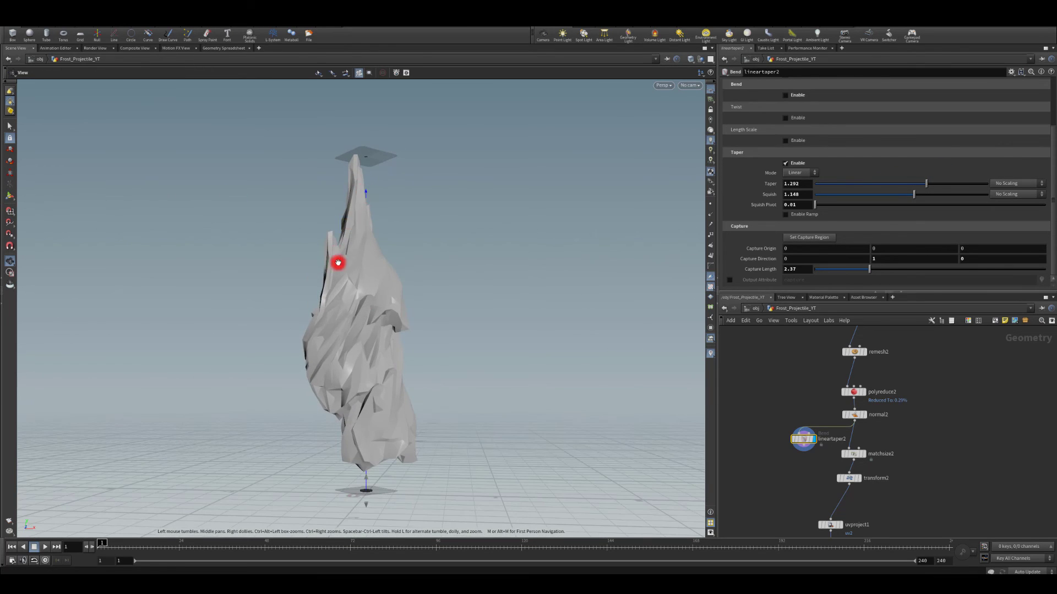
Step: Connect the output of lineartaper2 to the first input of matchsize2
key(Return)
middle_drag(796, 473, 786, 444)
drag(795, 417, 835, 420)
Step: Display transform4 at the end of the chain and examine the tapered, UV-mapped projectile from several angles
middle_drag(779, 474, 766, 325)
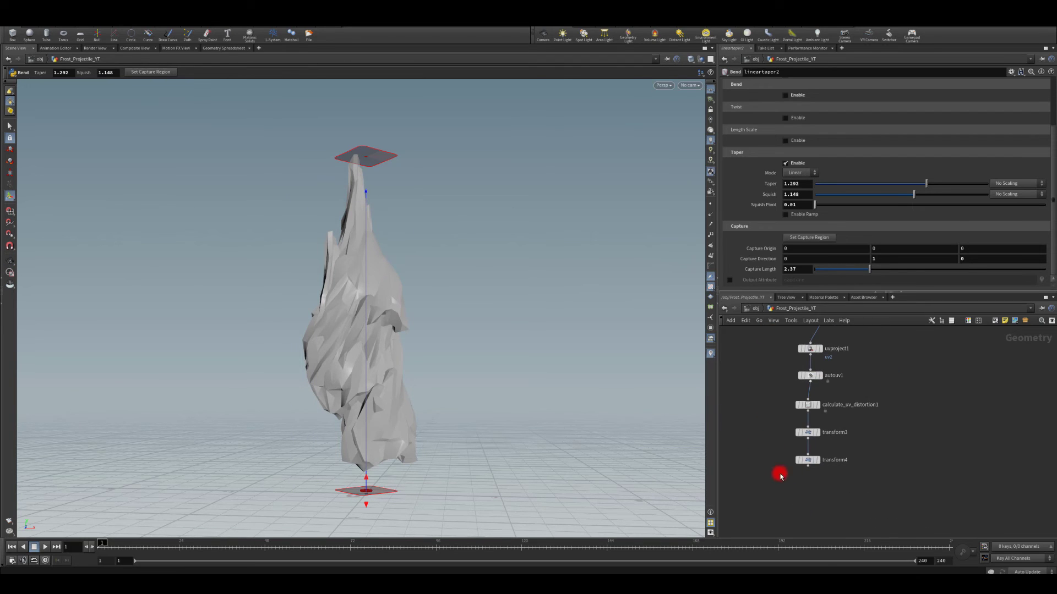
click(818, 465)
scroll(484, 343, up, 2)
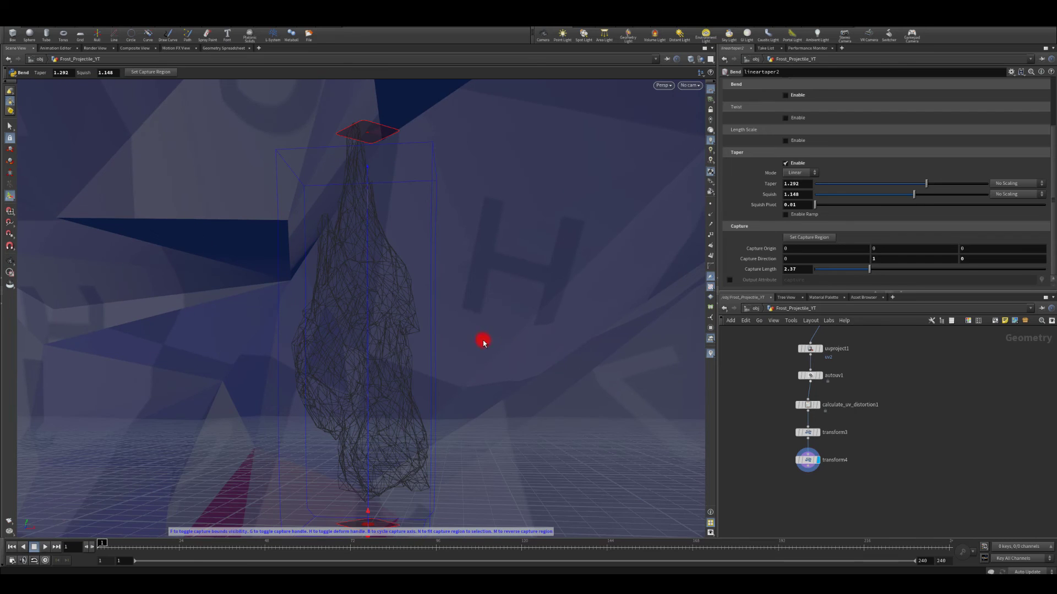
click(807, 460)
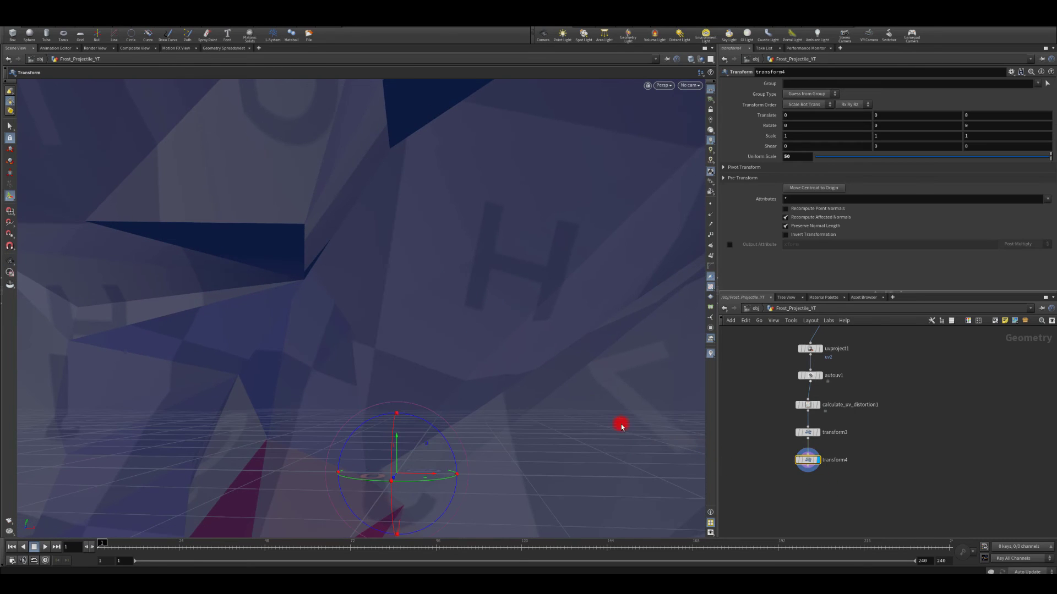
key(Escape)
key(h)
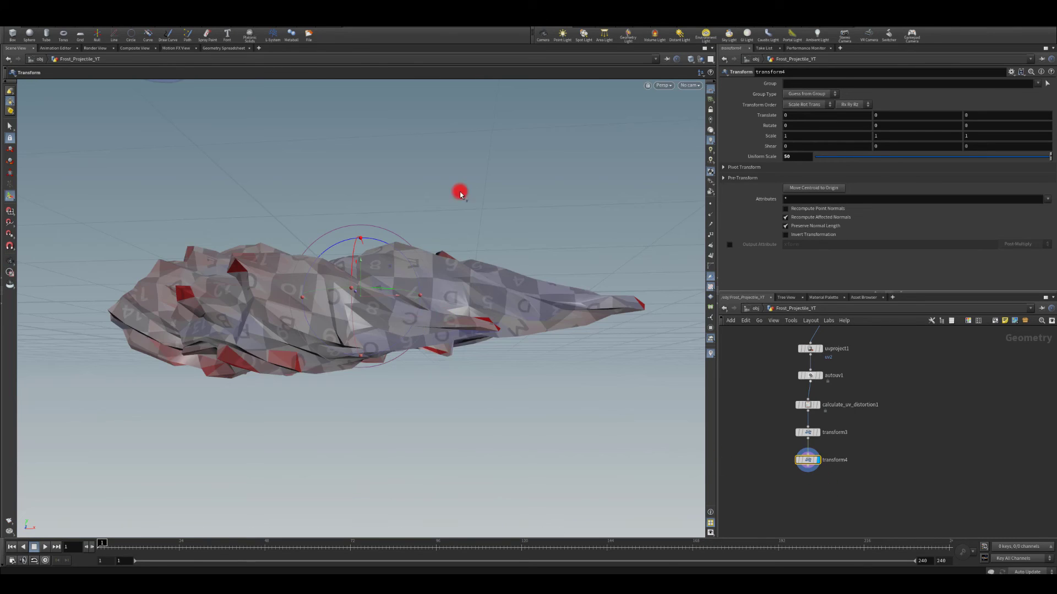
drag(460, 191, 403, 375)
key(Return)
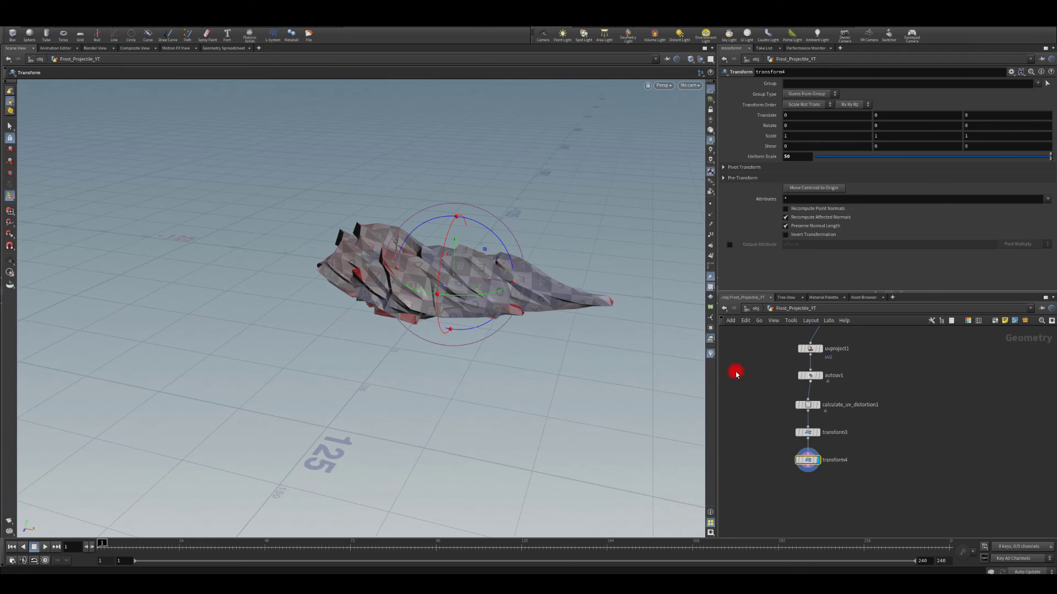
Step: Move matchsize2, transform2 and the nodes downstream of them to a clear spot below lineartaper2
middle_drag(763, 372, 806, 464)
middle_drag(808, 416, 810, 440)
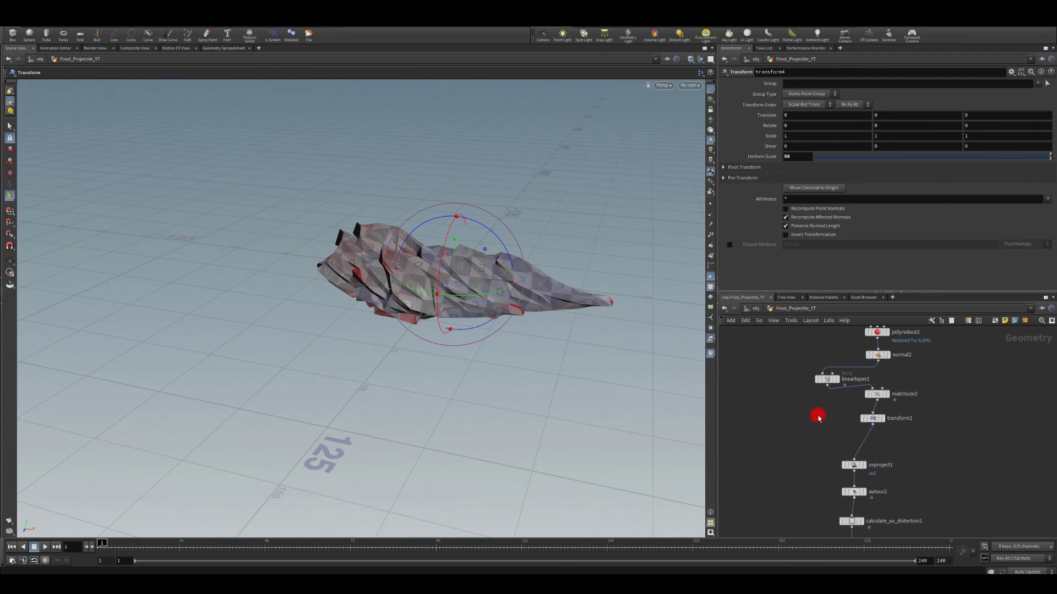
drag(924, 384, 874, 404)
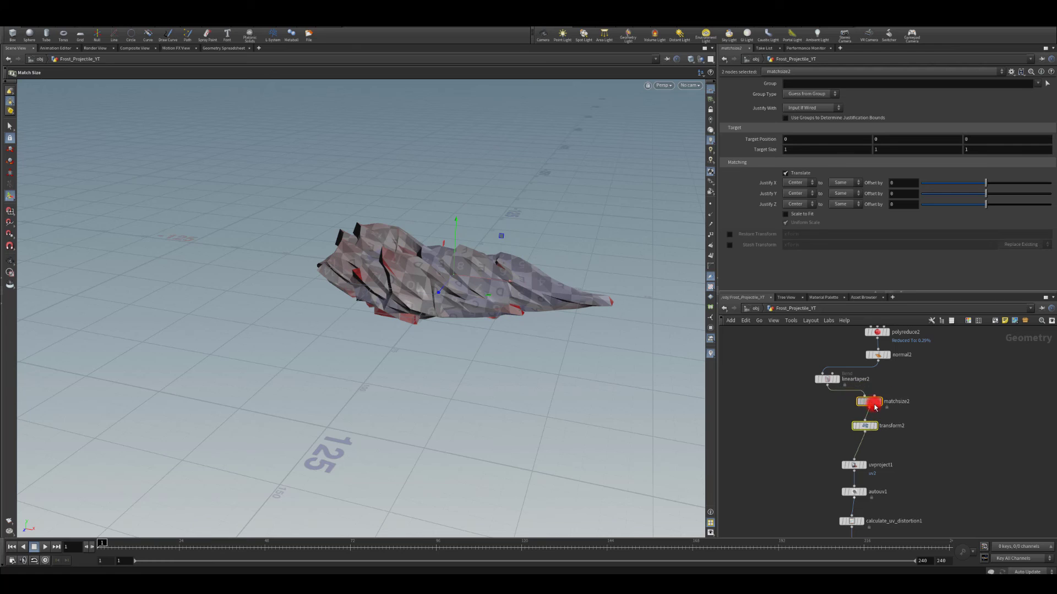
scroll(776, 431, down, 3)
drag(809, 368, 912, 502)
Step: Display transform1, the boolean node and lineartaper1 in turn to examine how the single ice shard is built
middle_drag(839, 358, 778, 484)
middle_drag(768, 352, 769, 458)
middle_drag(800, 361, 826, 492)
scroll(820, 449, up, 3)
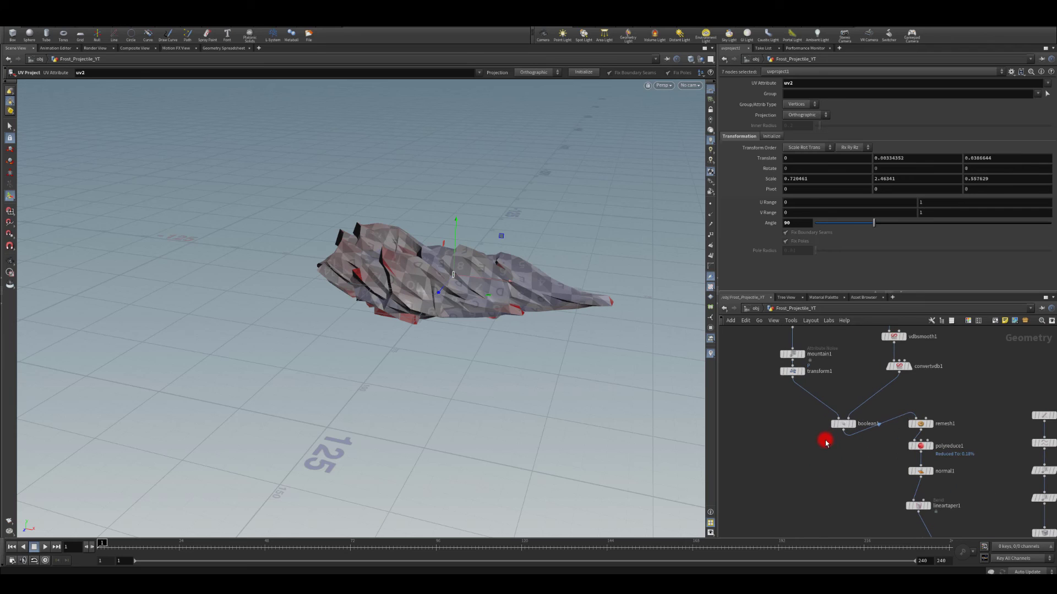
click(805, 375)
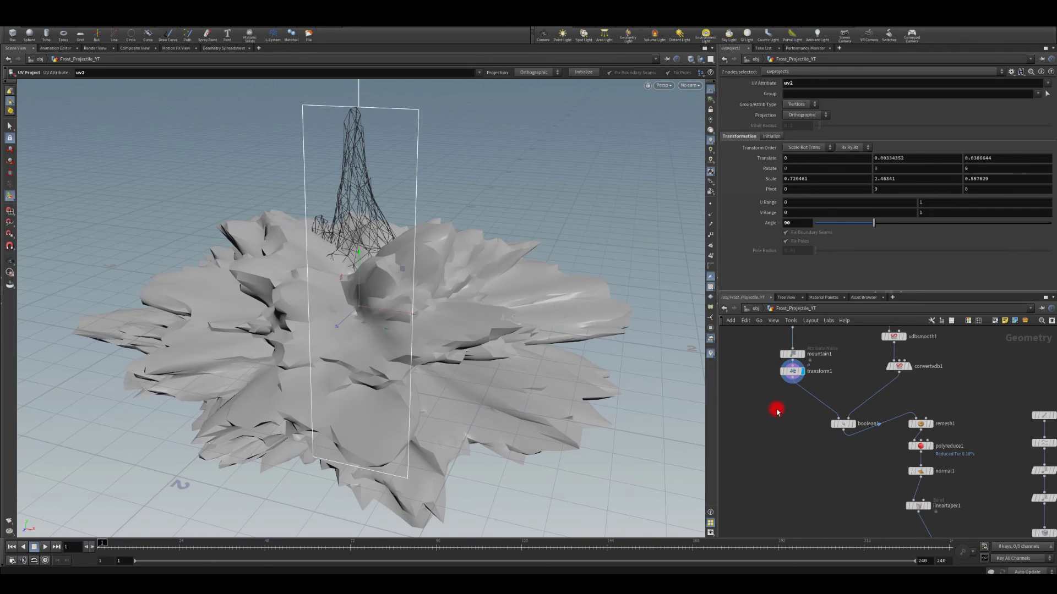
click(853, 424)
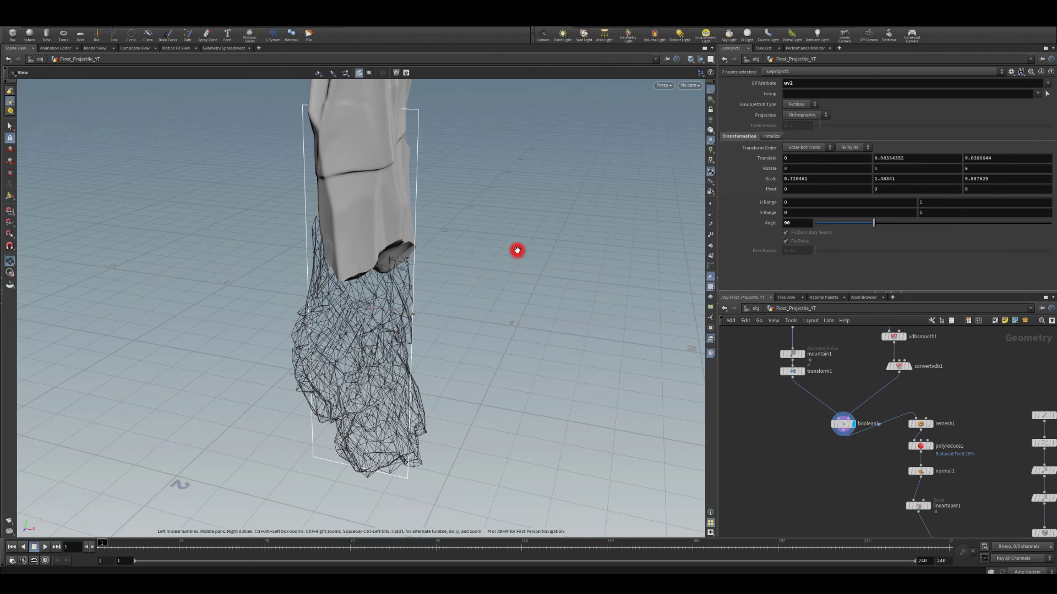
alt+right_drag(516, 250, 496, 331)
alt+drag(495, 330, 486, 363)
middle_drag(852, 514, 796, 426)
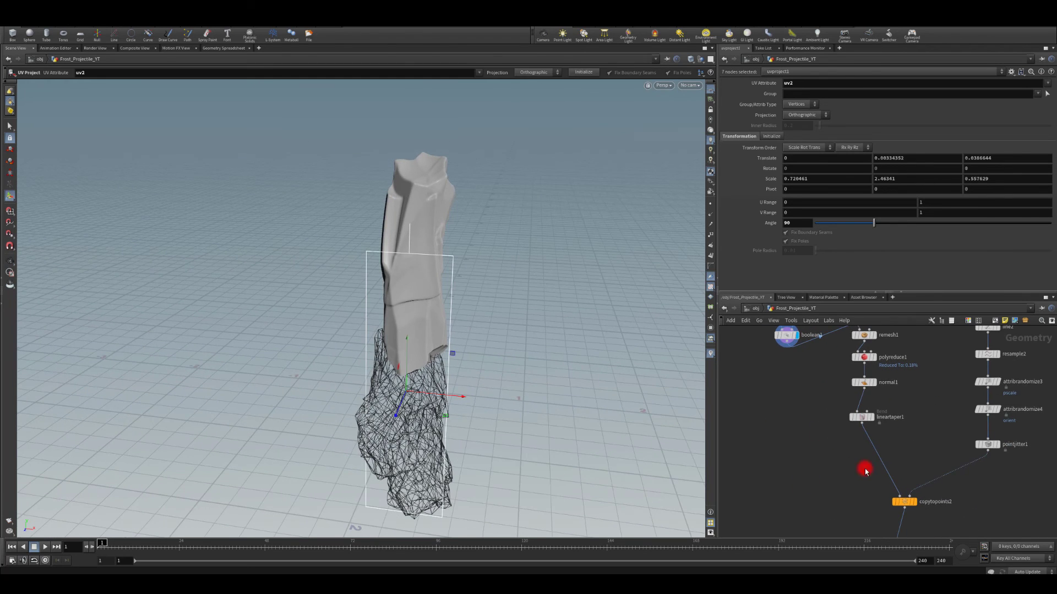
click(876, 419)
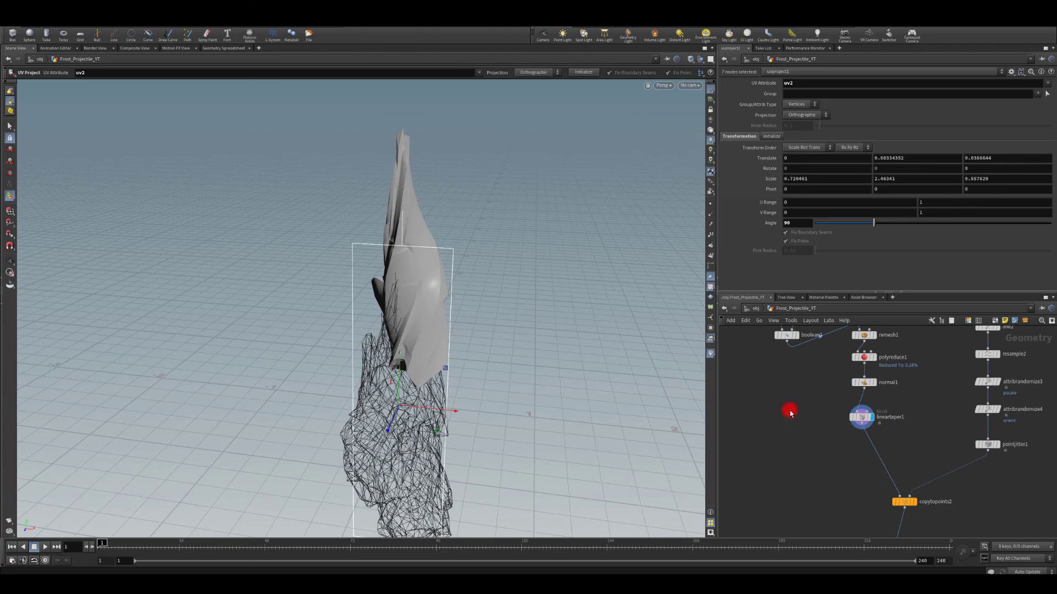
Step: Branch a Null node off lineartaper1 and name it Simple_Projectile
drag(835, 407, 912, 451)
middle_drag(782, 513, 750, 455)
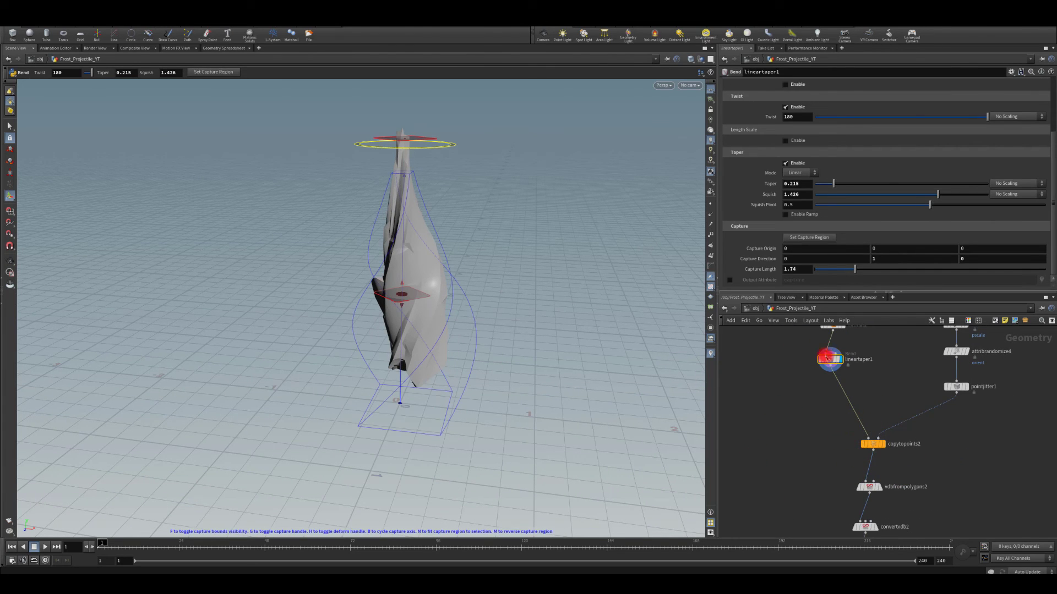
key(Tab)
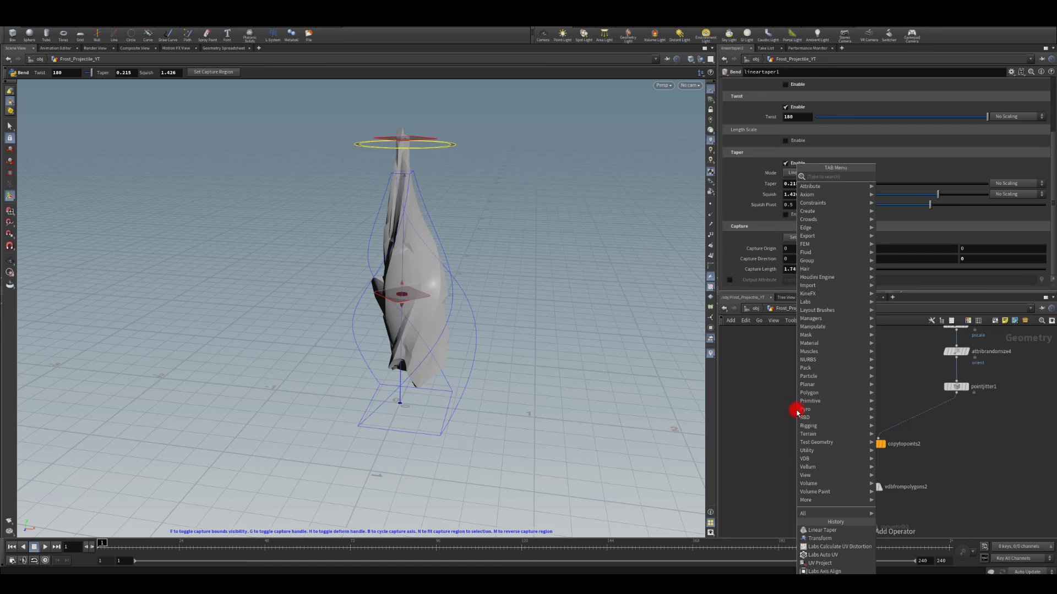
text(nul)
key(Return)
click(797, 410)
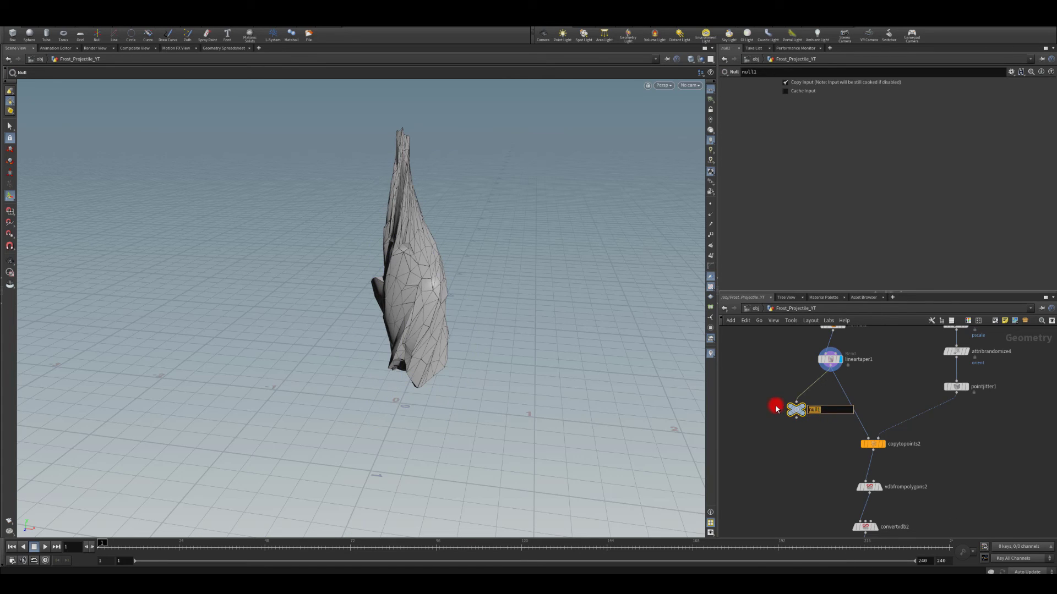
text(Simple_Projectile)
key(Return)
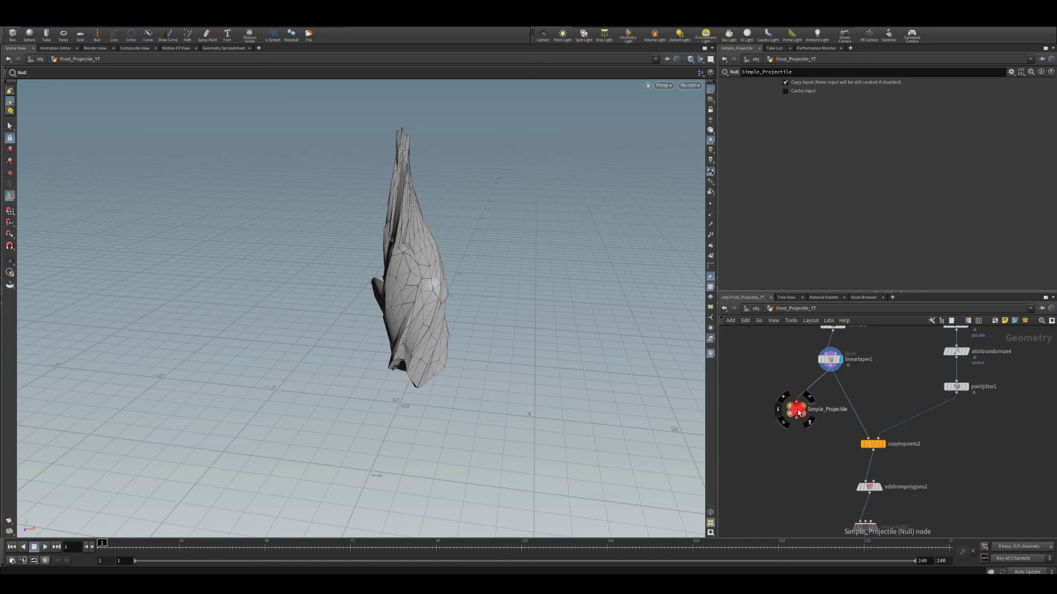
Step: Move the Simple_Projectile null down the network to sit above matchsize2
drag(799, 412, 756, 435)
middle_drag(759, 401, 849, 370)
scroll(829, 389, down, 3)
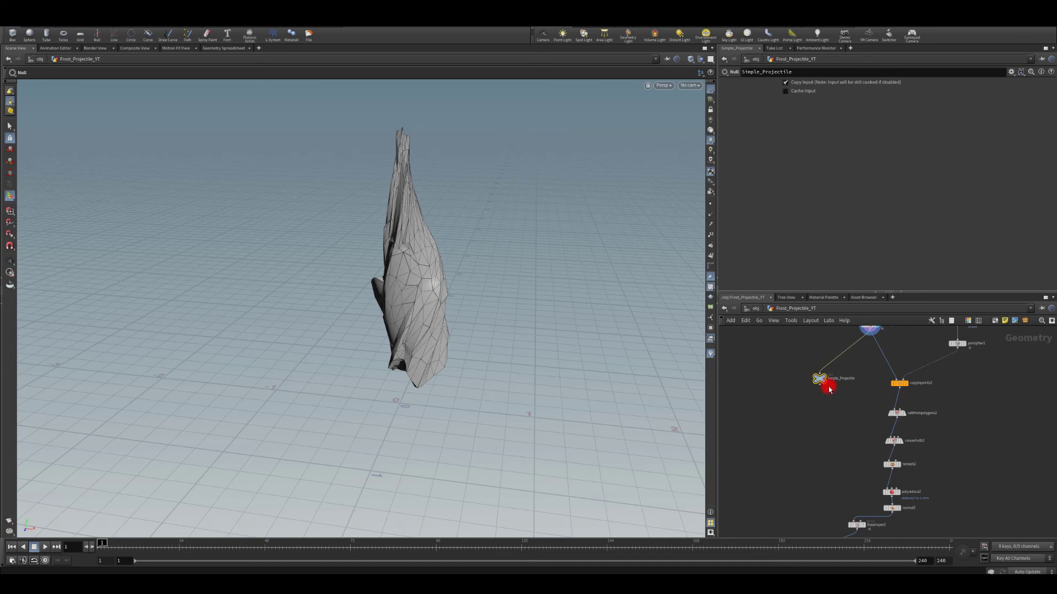
drag(817, 384, 836, 489)
middle_drag(814, 492, 823, 391)
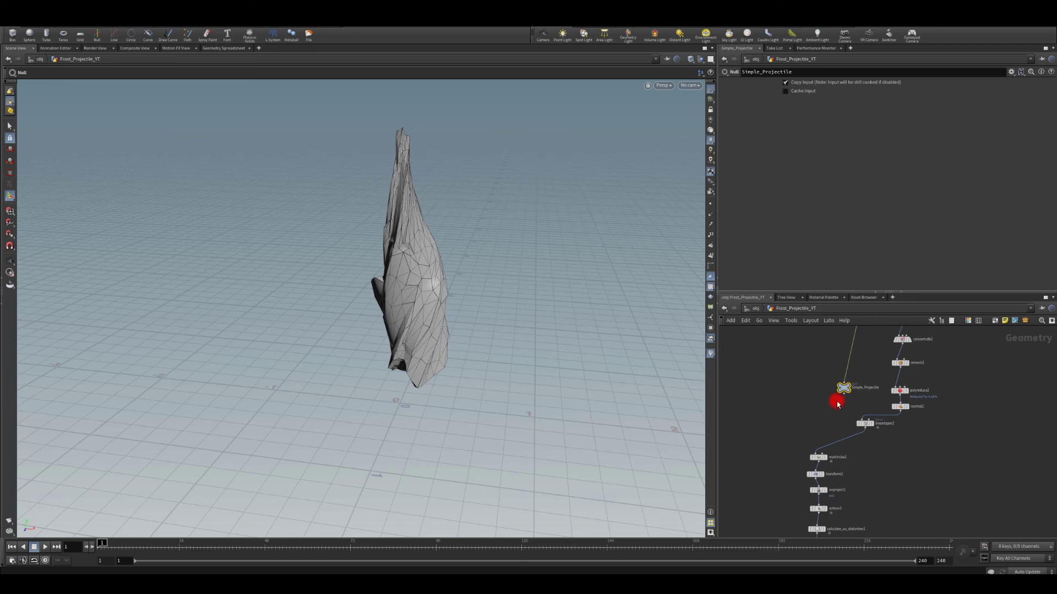
Step: Connect Simple_Projectile to the first input of matchsize2 in place of lineartaper2
scroll(821, 409, up, 3)
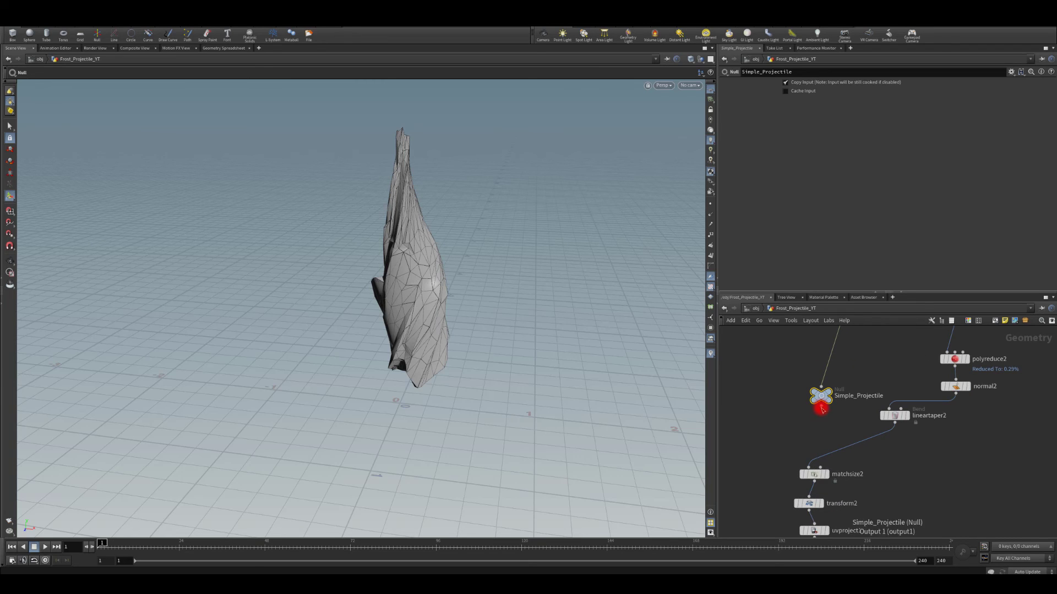
drag(821, 406, 806, 465)
middle_drag(794, 512, 806, 426)
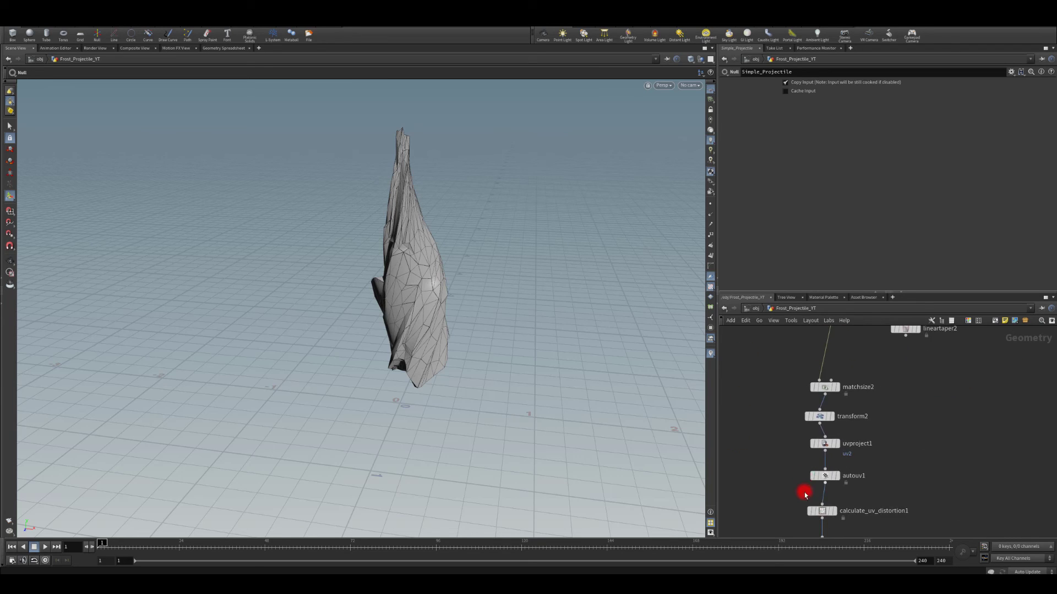
Step: Display transform4 and examine the simple projectile's shape in perspective and its layout in the UV view
middle_drag(805, 494, 797, 420)
click(826, 505)
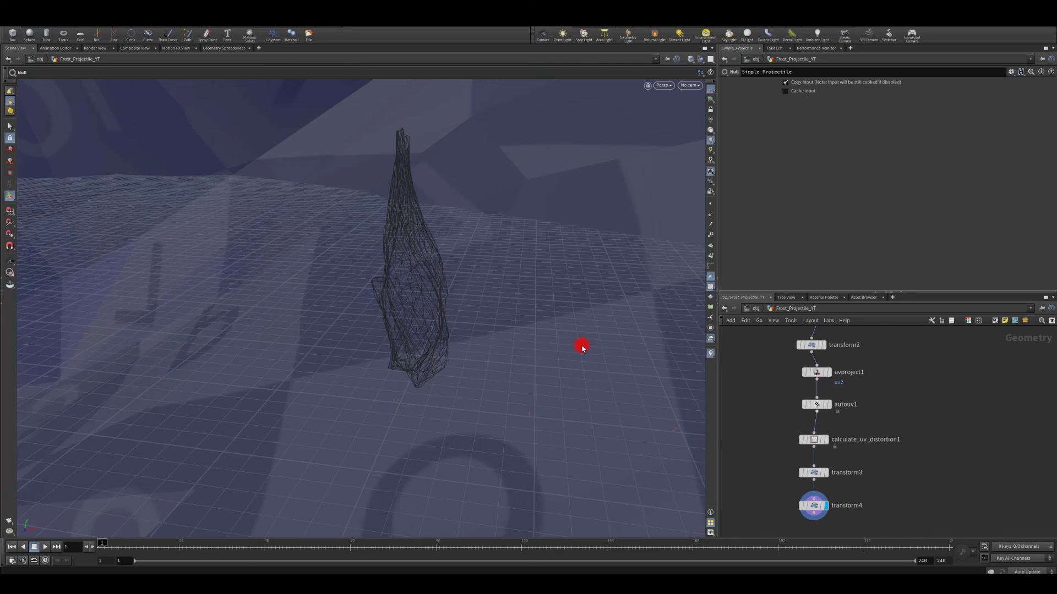
click(816, 512)
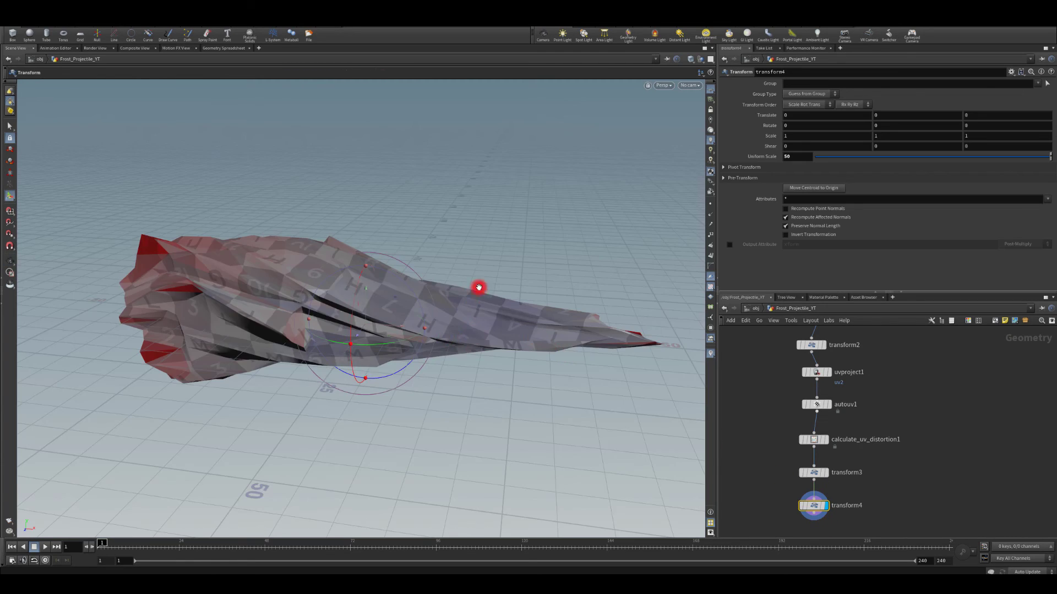
key(Escape)
drag(478, 288, 578, 125)
key(Return)
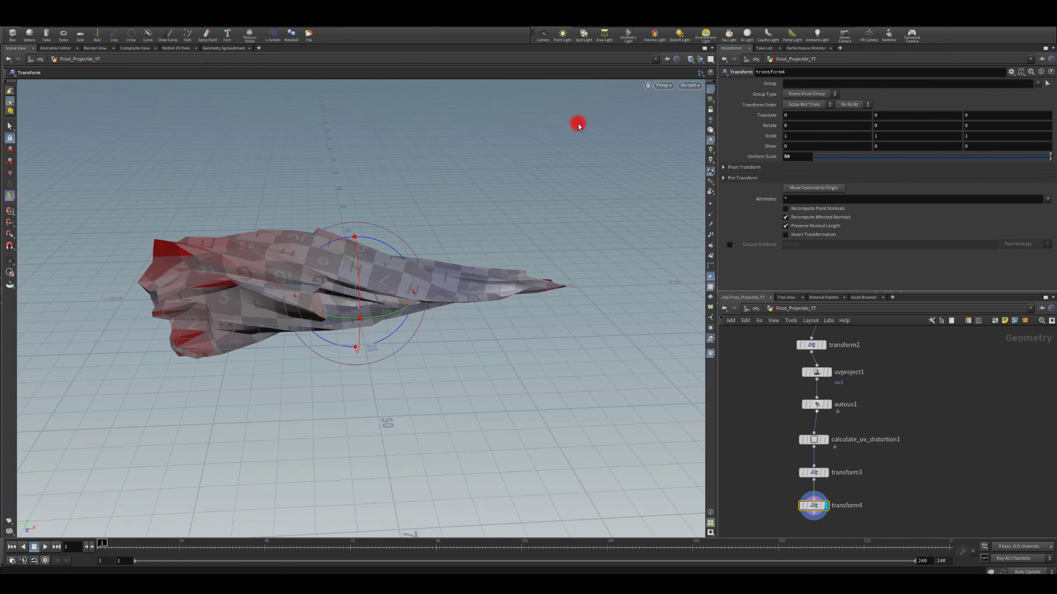
drag(657, 88, 720, 137)
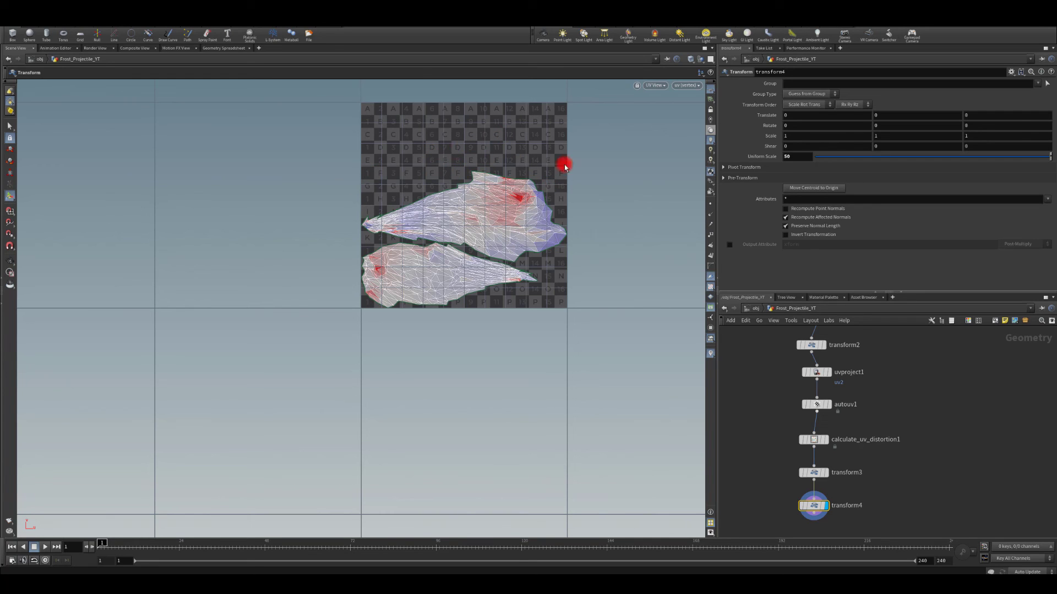
Step: Show the uv2 set in the UV view and reinitialize the uvproject1 projection for the simple projectile
click(682, 86)
click(687, 120)
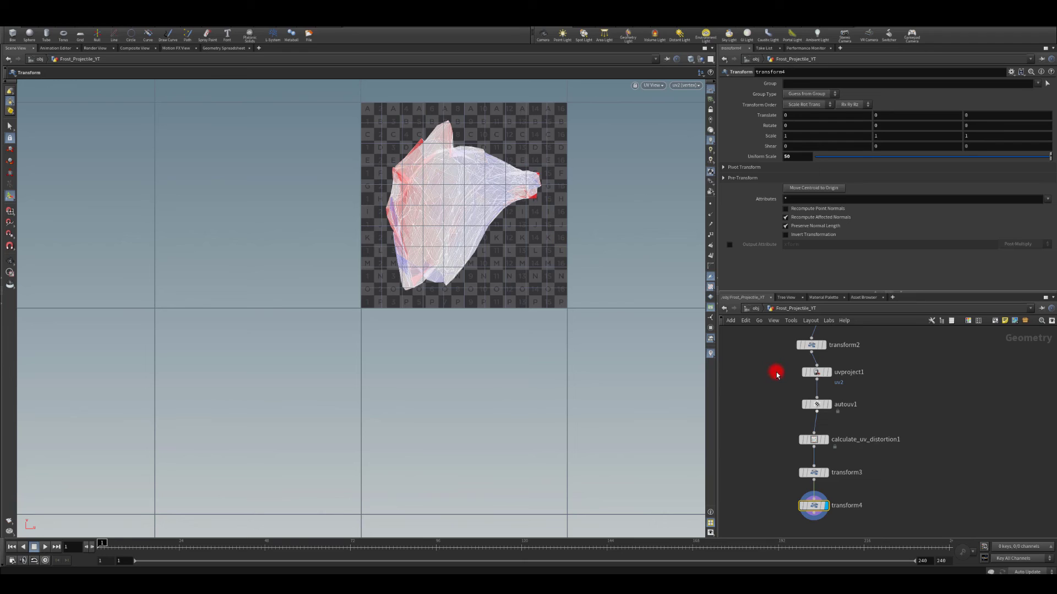
middle_drag(777, 374, 765, 424)
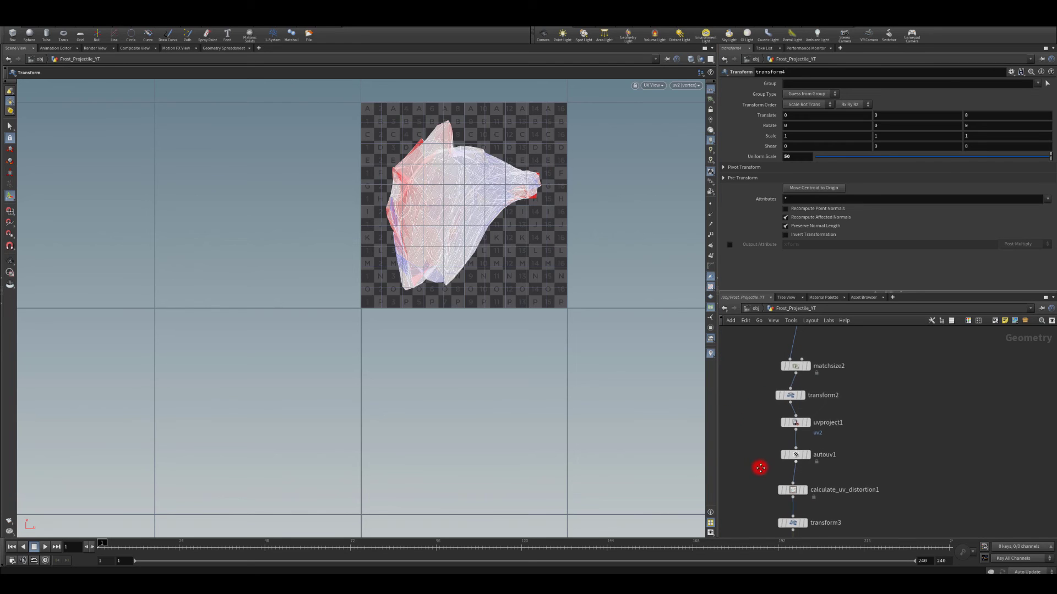
middle_drag(760, 465, 773, 447)
click(804, 404)
click(772, 137)
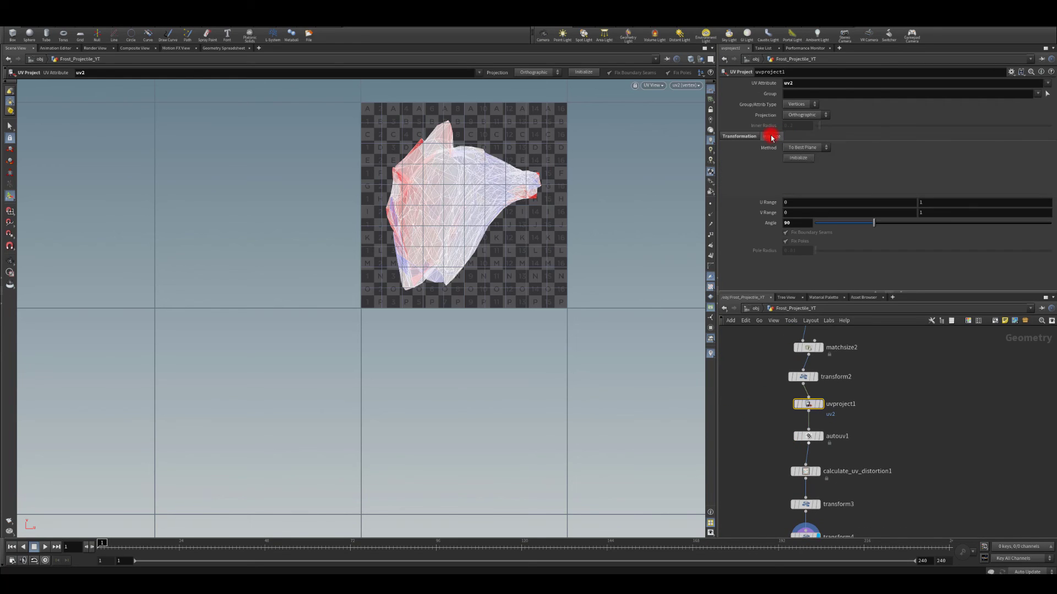
click(798, 159)
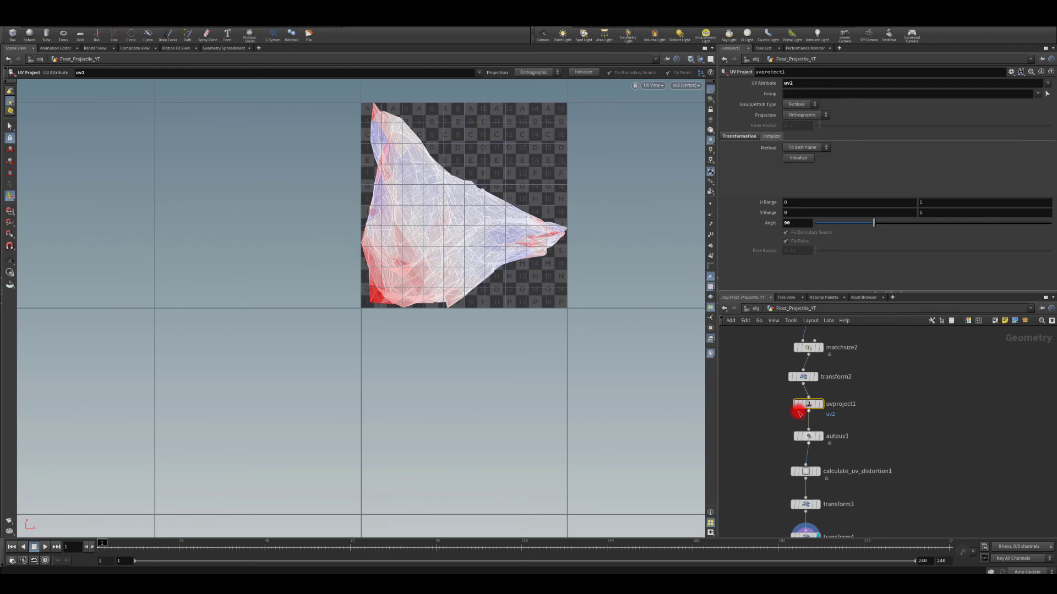
Step: Display uvproject1 and examine its projection plane in the perspective viewport and its uv2 layout in the UV viewport
click(820, 406)
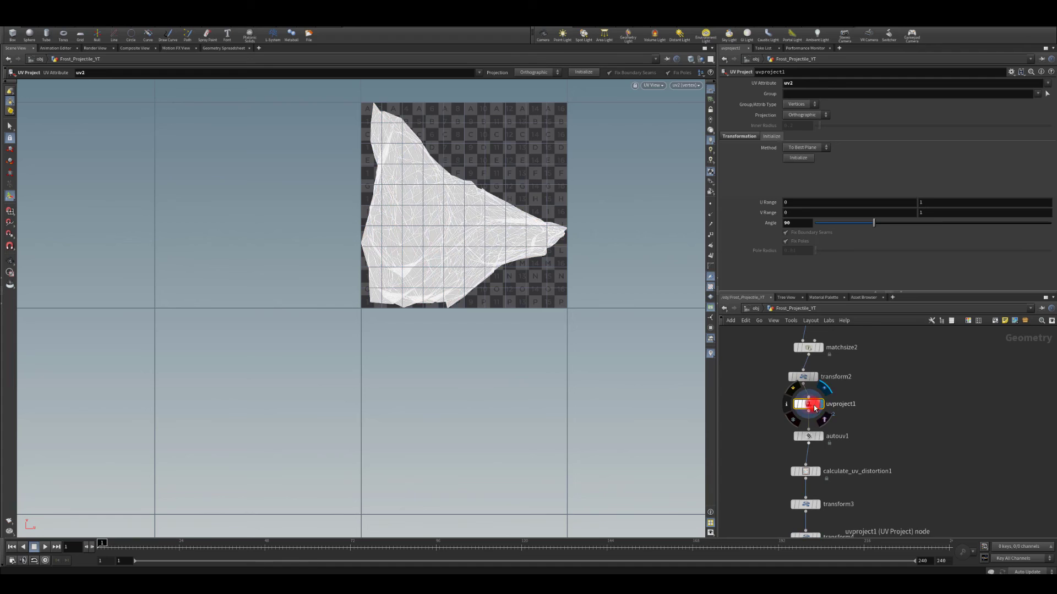
click(653, 84)
mouse_move(665, 103)
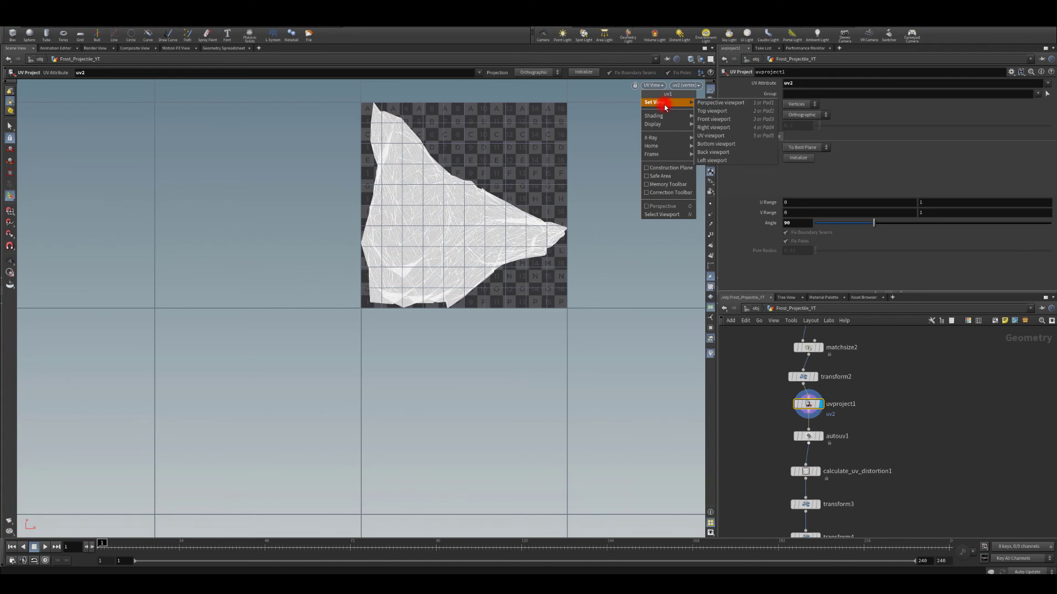
click(710, 105)
key(space+g)
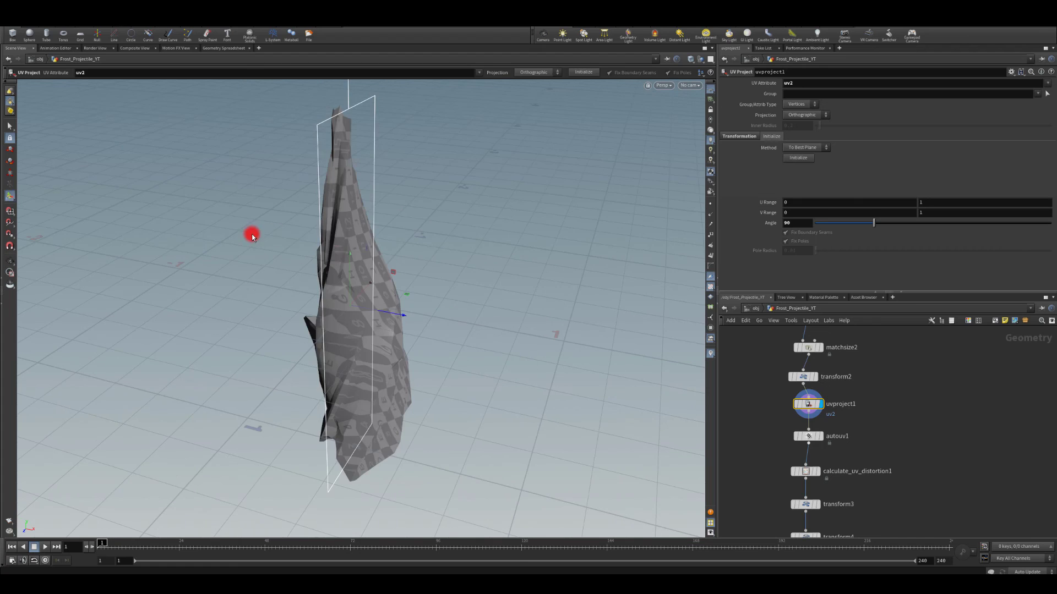
alt+drag(514, 251, 52, 205)
key(Return)
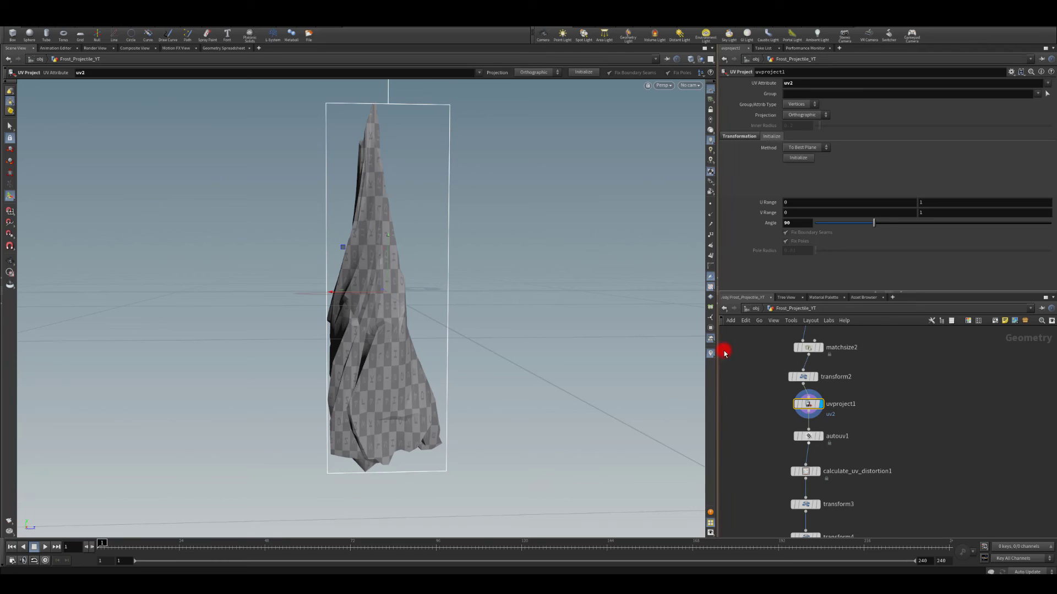
mouse_move(789, 366)
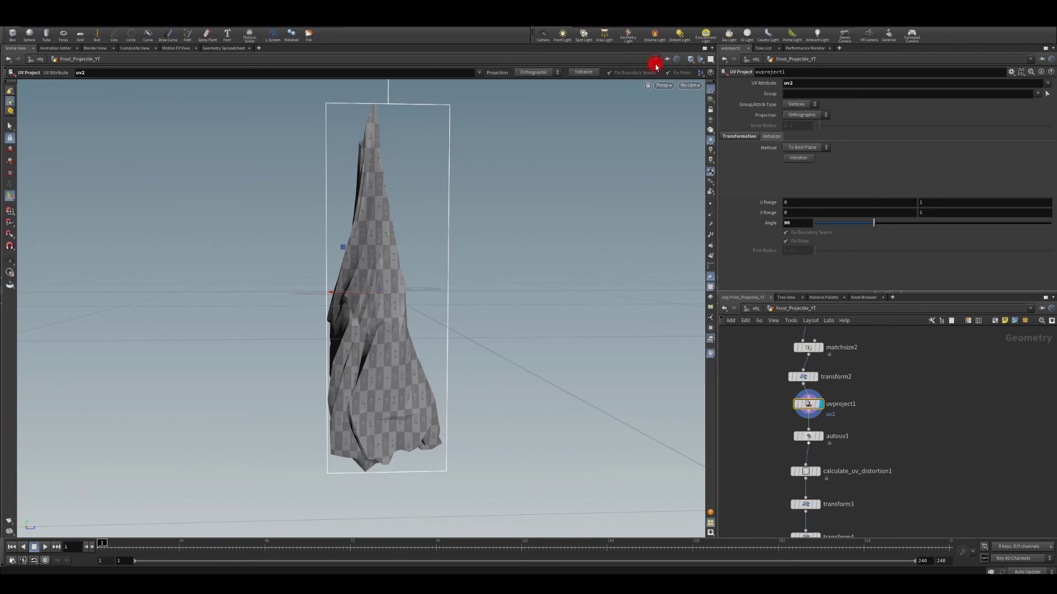
click(672, 89)
mouse_move(674, 102)
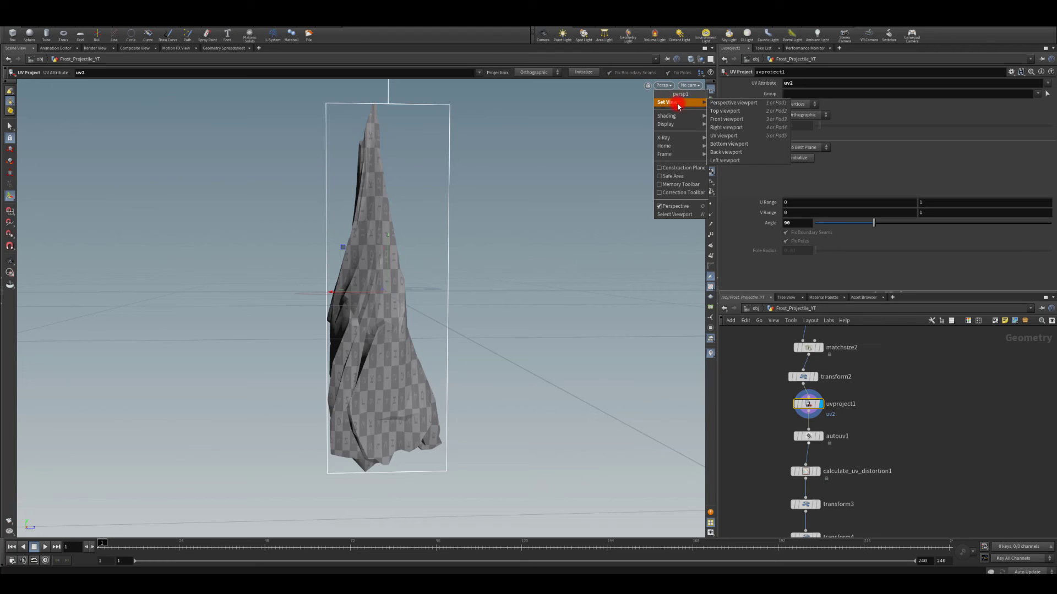
click(724, 136)
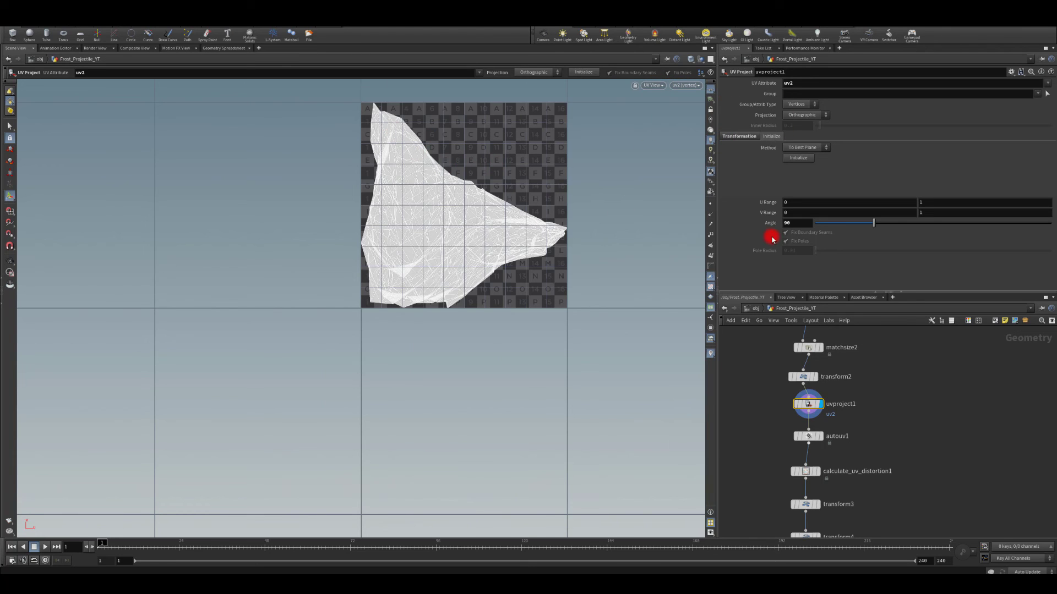
Step: Try a slightly different projection angle on uvproject1, and set it back to 90
mouse_move(873, 223)
mouse_down()
mouse_move(787, 216)
mouse_move(874, 230)
mouse_up()
click(790, 222)
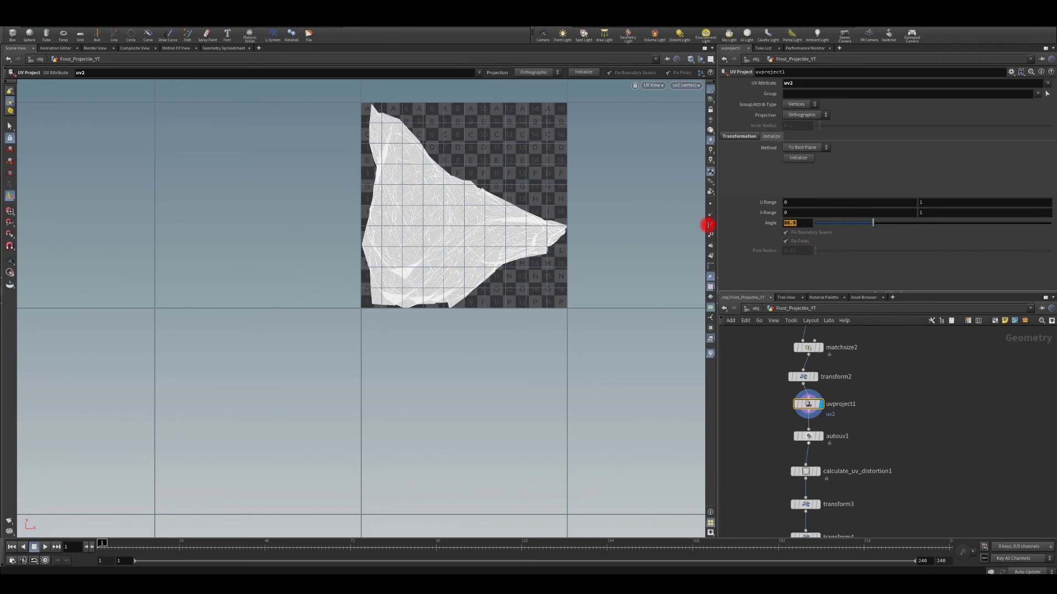
text(90)
key(Return)
key(Escape)
scroll(363, 225, down, 2)
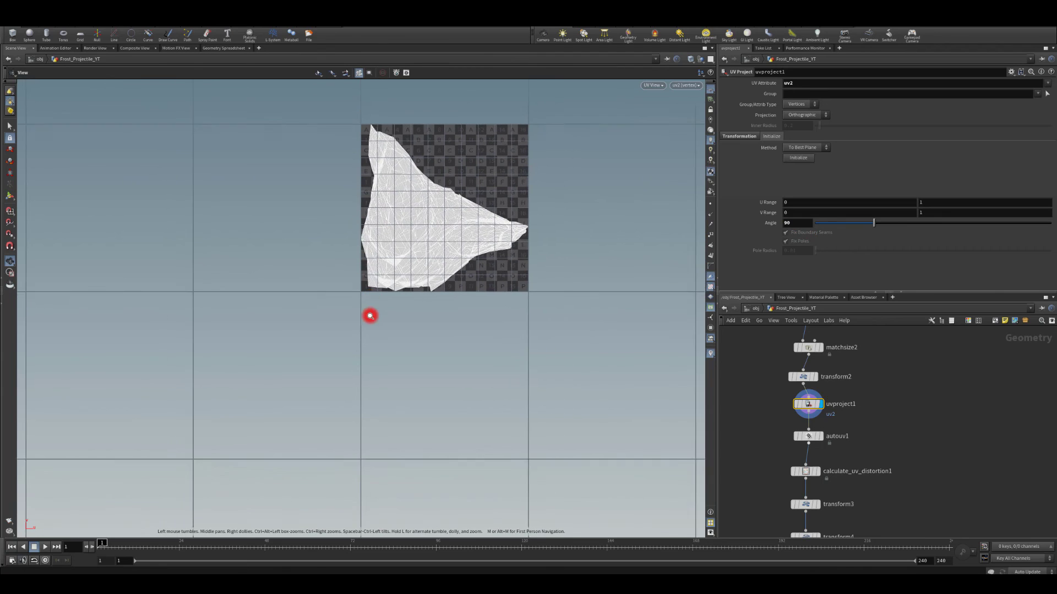
key(Return)
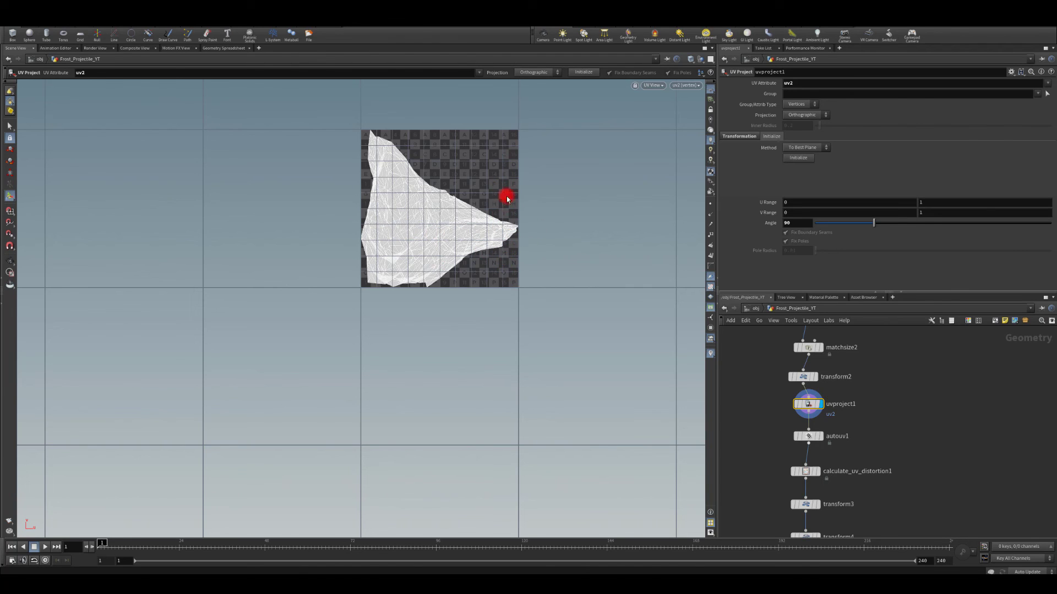
Step: Display transform4 and inspect the whole simple projectile in the perspective viewport
middle_drag(777, 498, 819, 355)
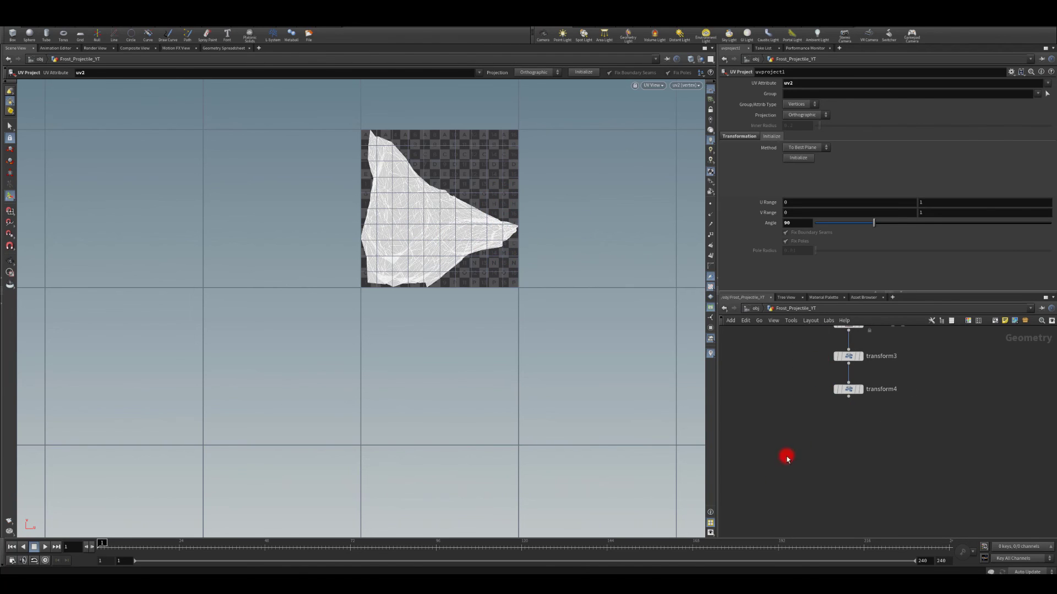
click(858, 394)
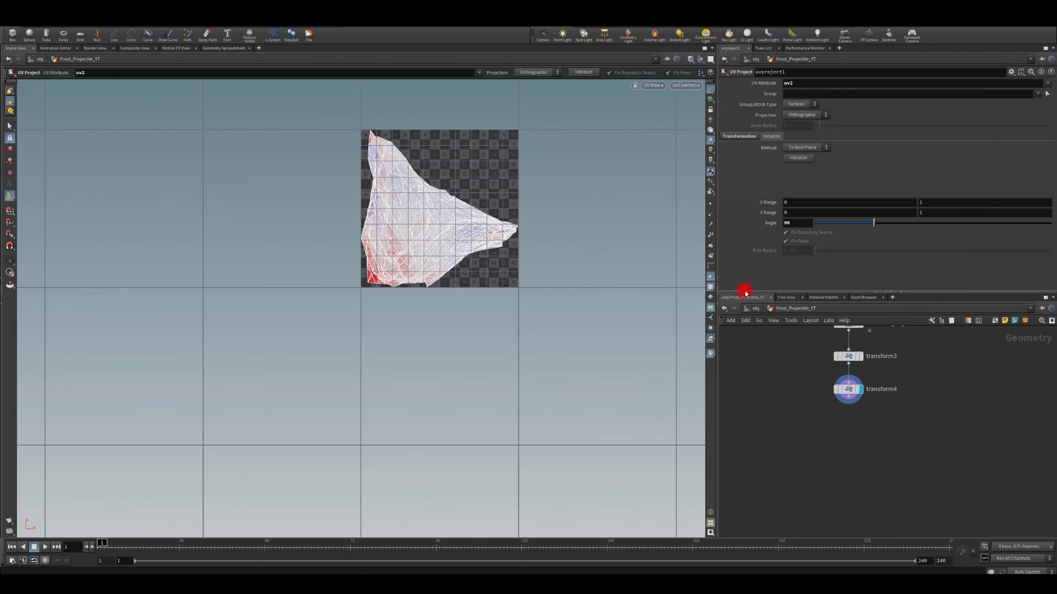
click(653, 90)
click(693, 137)
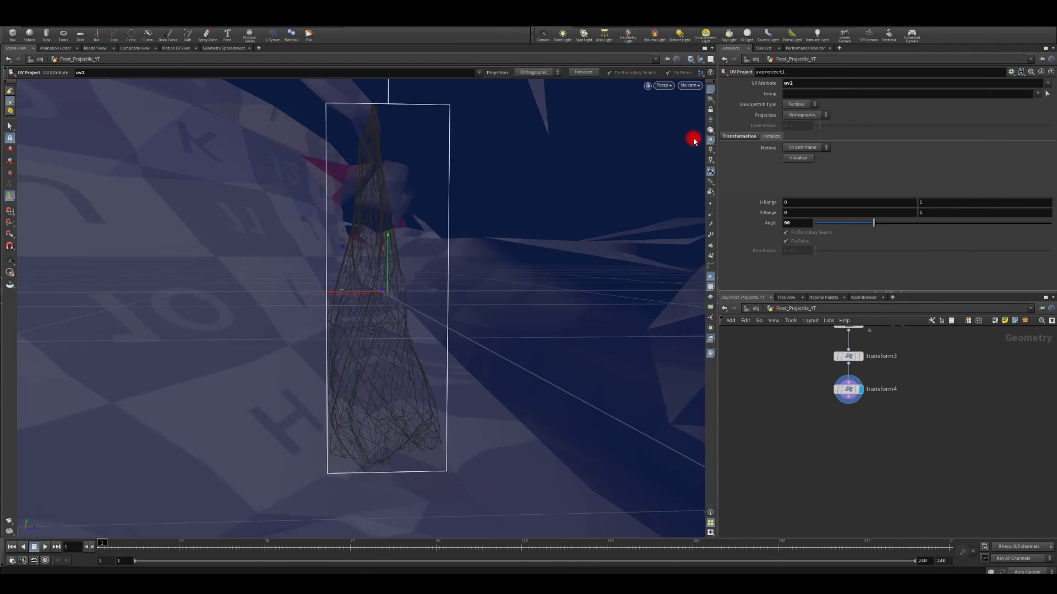
alt+drag(607, 221, 549, 242)
click(854, 378)
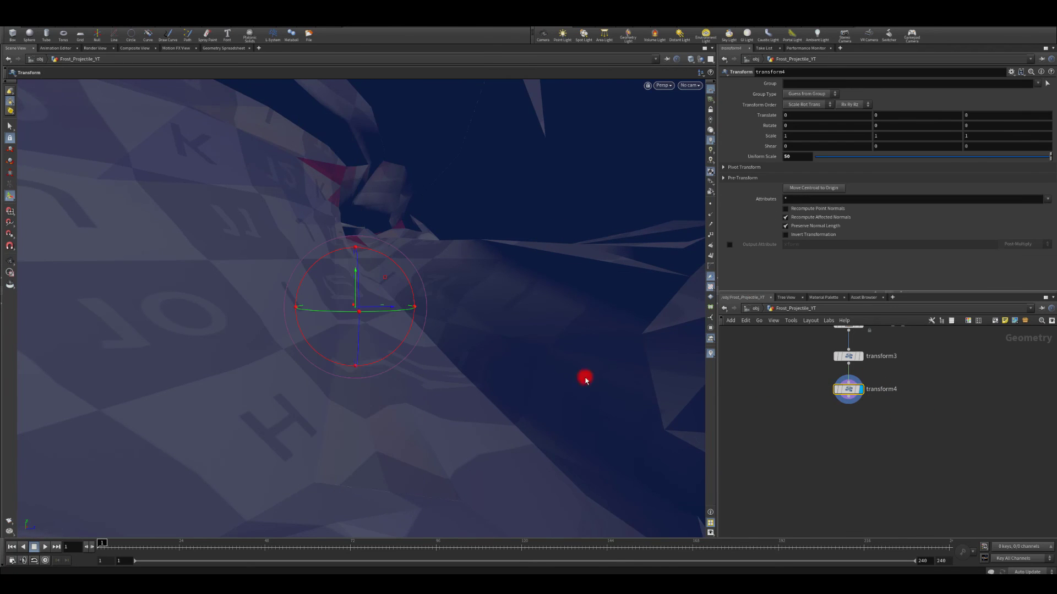
drag(413, 288, 385, 363)
key(Return)
key(h)
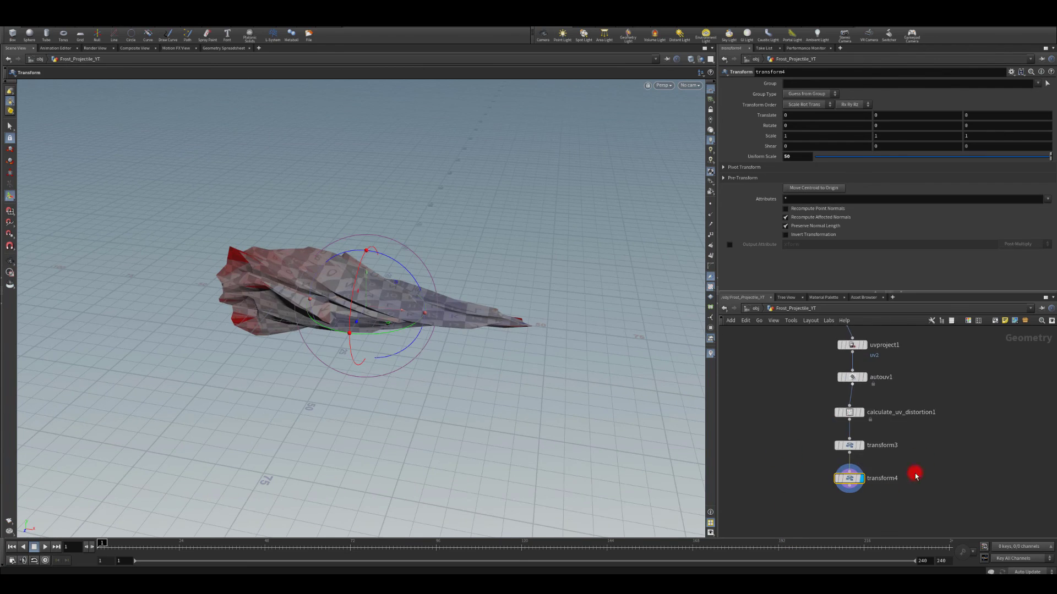
Step: Connect lineartaper2 to the first input of matchsize2 and reinitialize the uvproject1 projection for the detailed projectile
scroll(903, 440, up, 2)
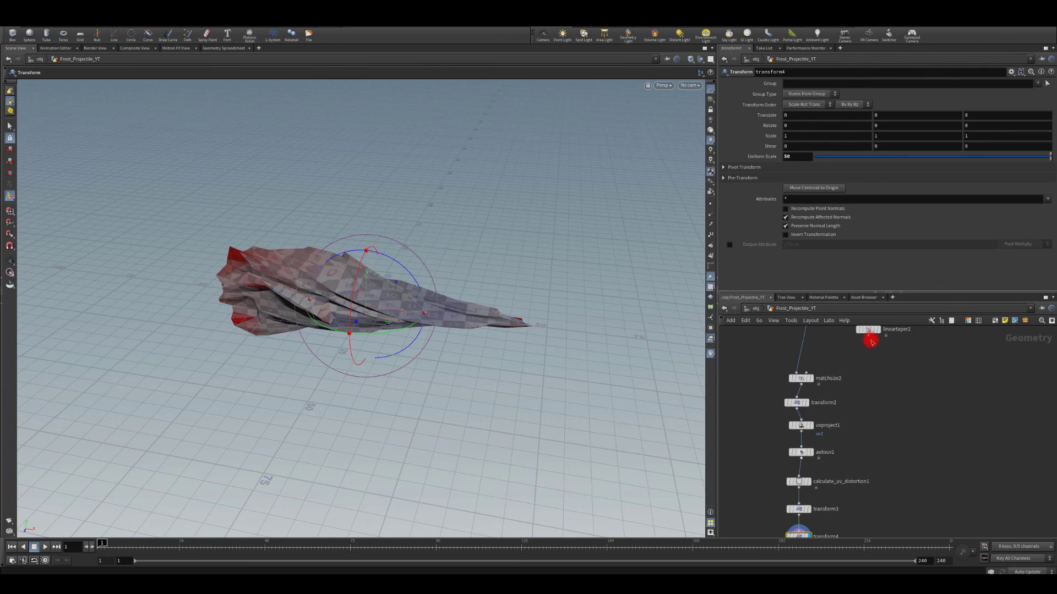
drag(867, 335, 795, 371)
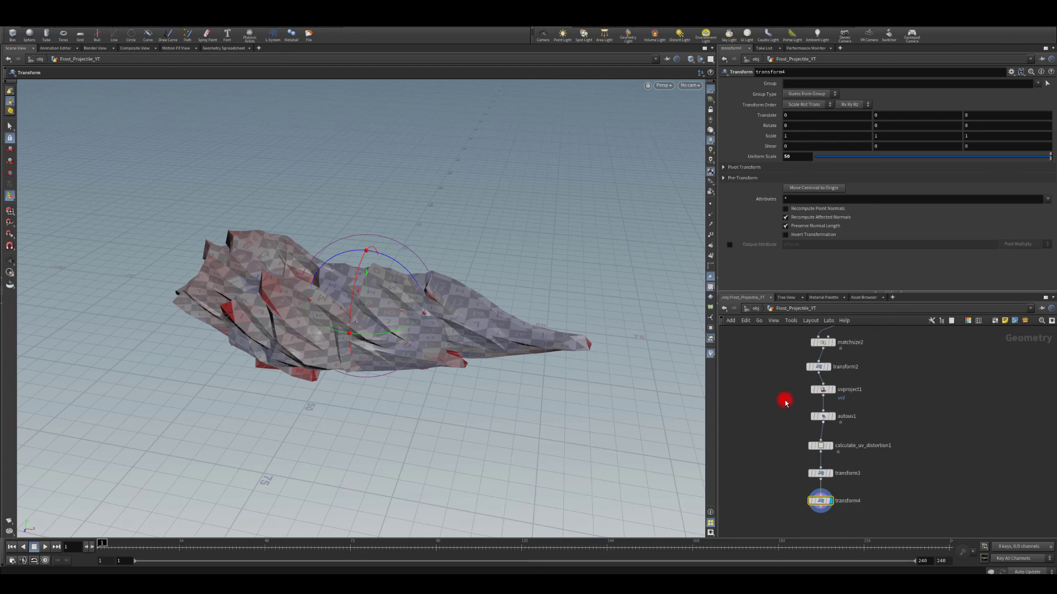
click(819, 392)
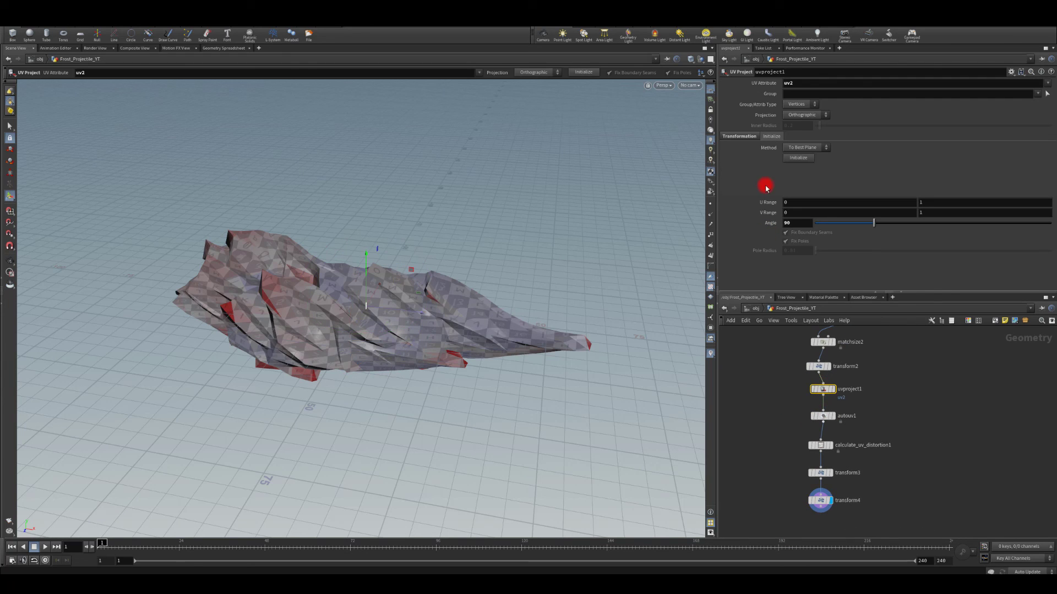
click(796, 158)
Step: Examine the detailed projectile's uv2 and uv layouts in the UV viewport and return to the perspective viewport
click(665, 85)
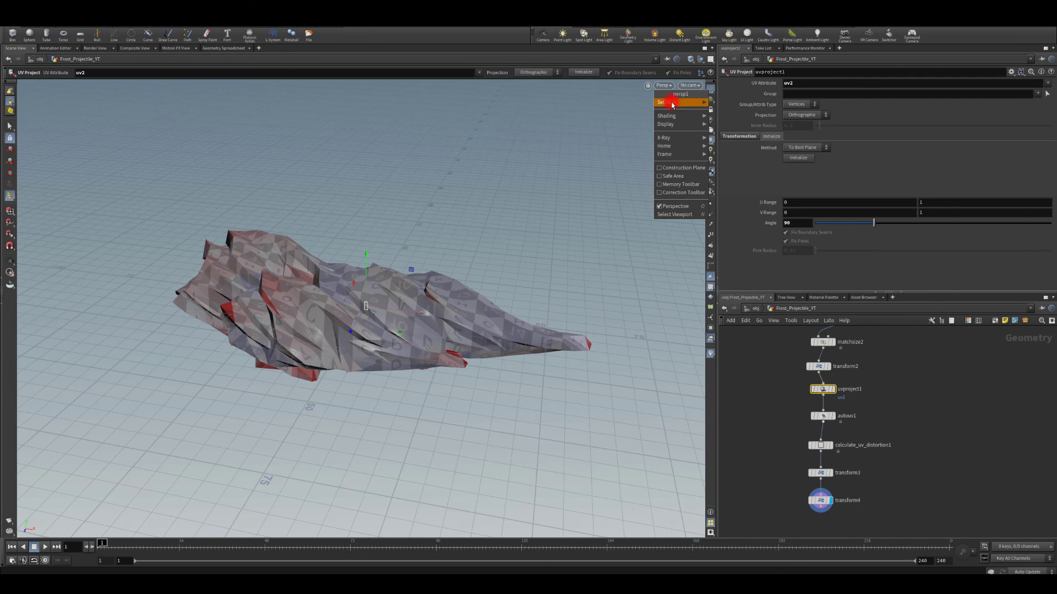
mouse_move(683, 103)
click(724, 136)
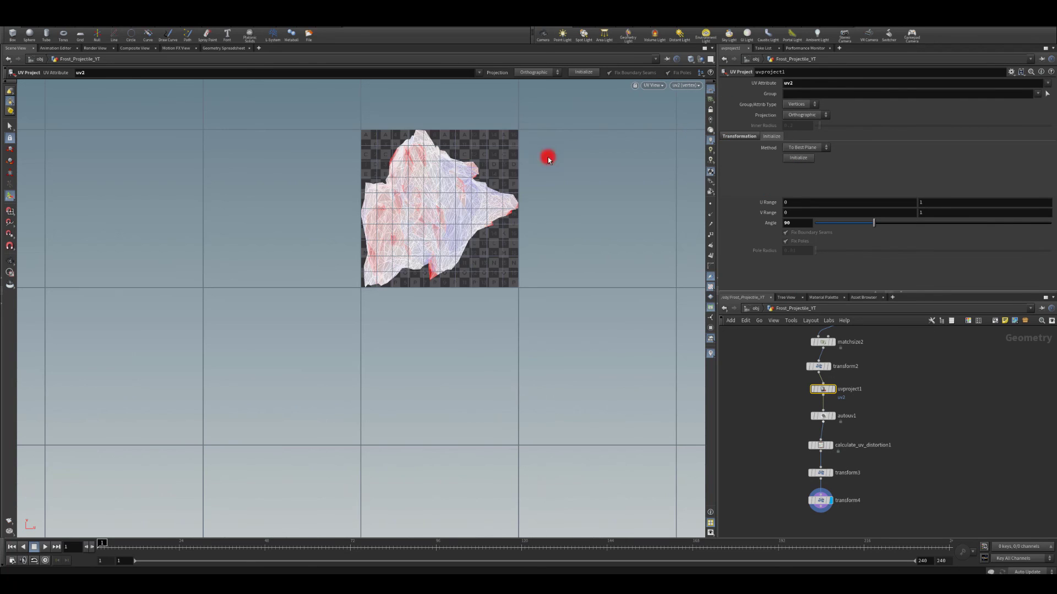
click(649, 86)
click(685, 85)
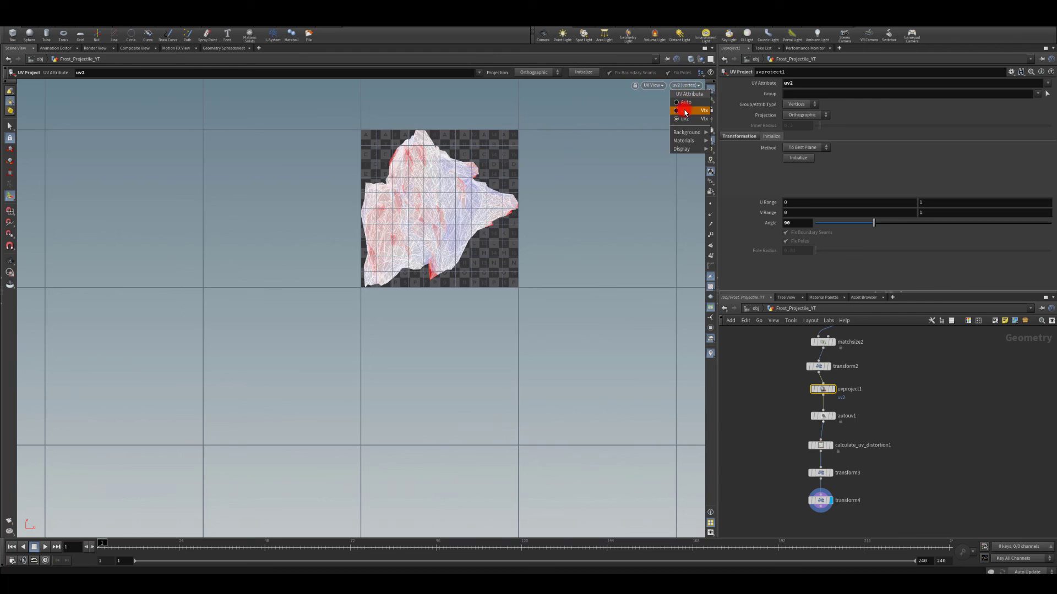
click(682, 111)
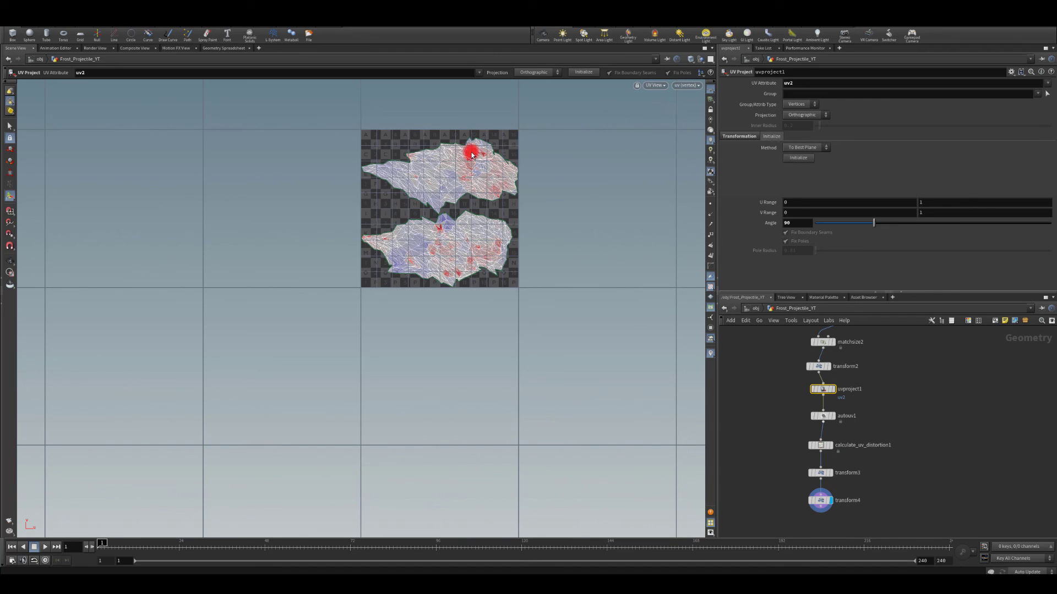
click(658, 86)
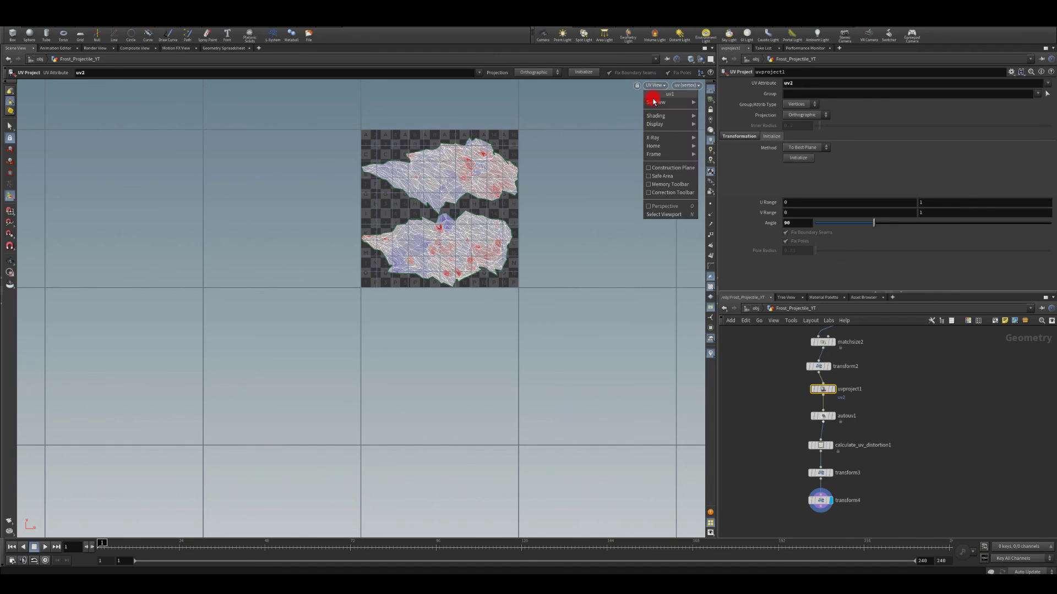
mouse_move(661, 103)
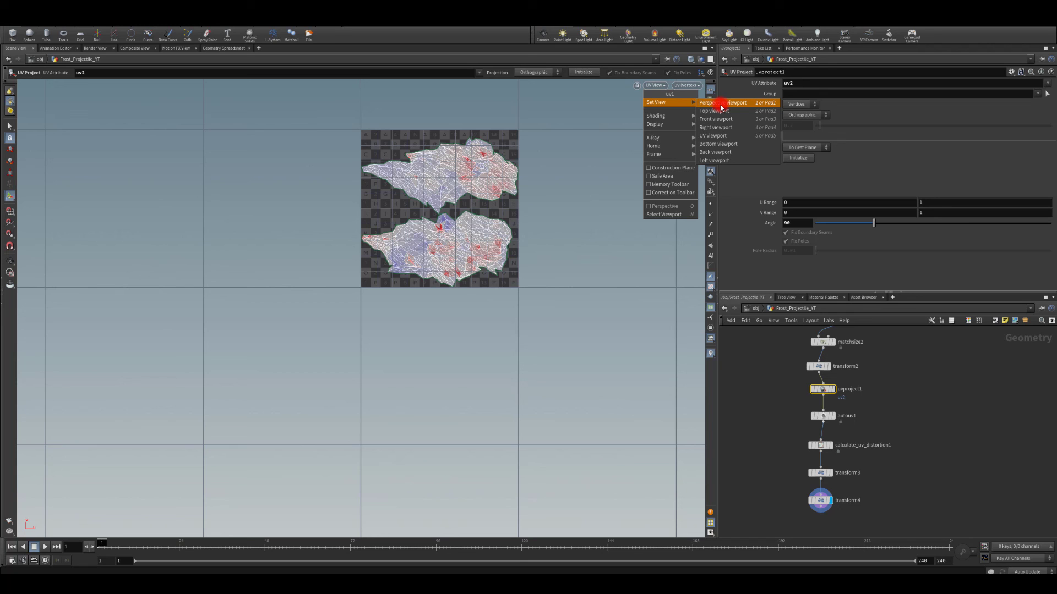
click(721, 103)
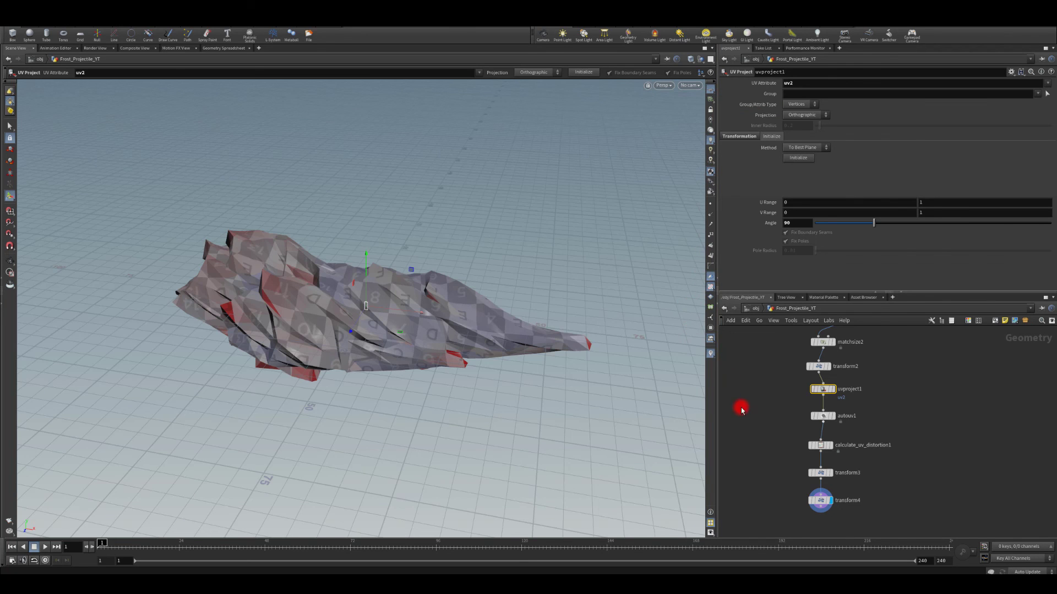
Step: Inspect the detailed projectile from several sides, check transform4's geometry information and select that node
key(Escape)
drag(455, 345, 344, 371)
key(Return)
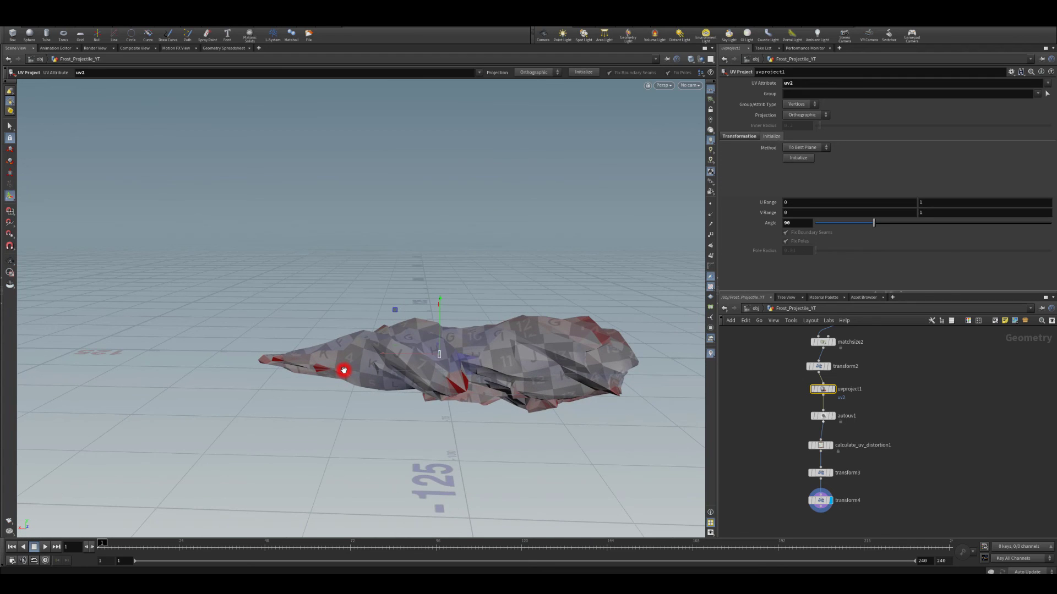
key(Escape)
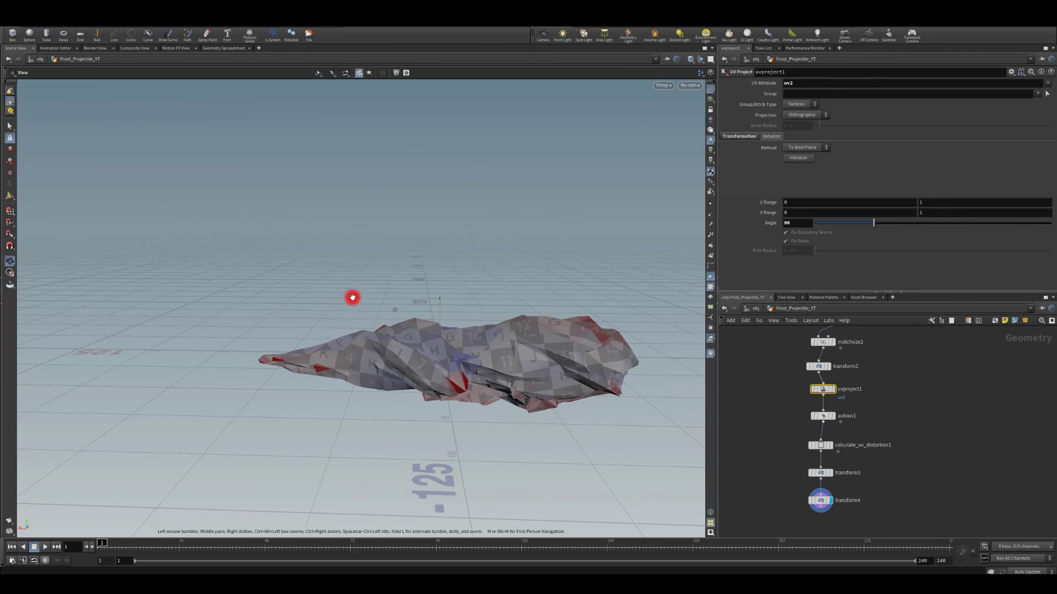
drag(352, 297, 684, 408)
key(Return)
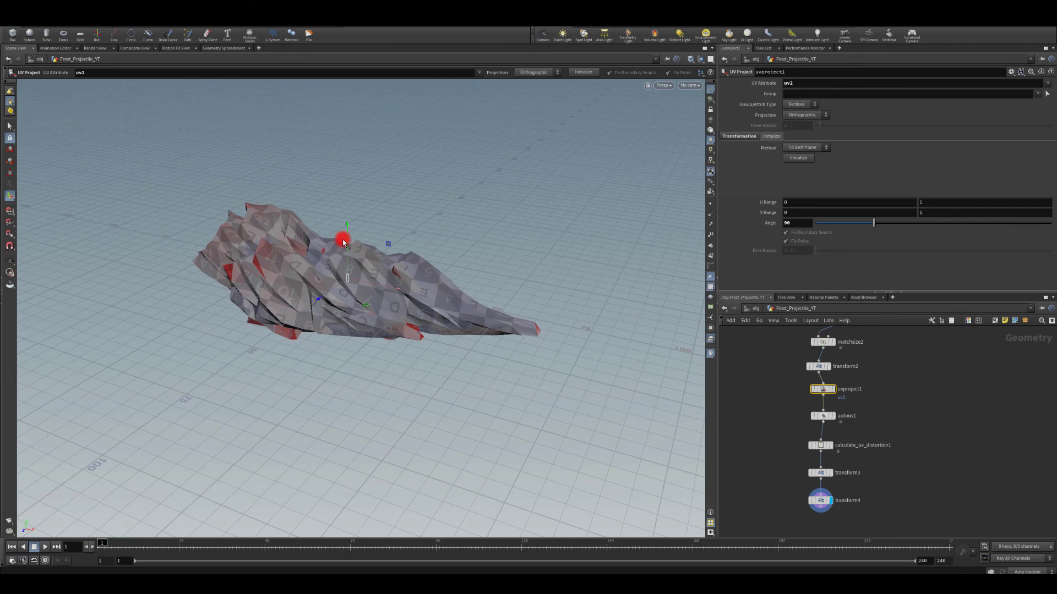
middle_drag(820, 502, 867, 378)
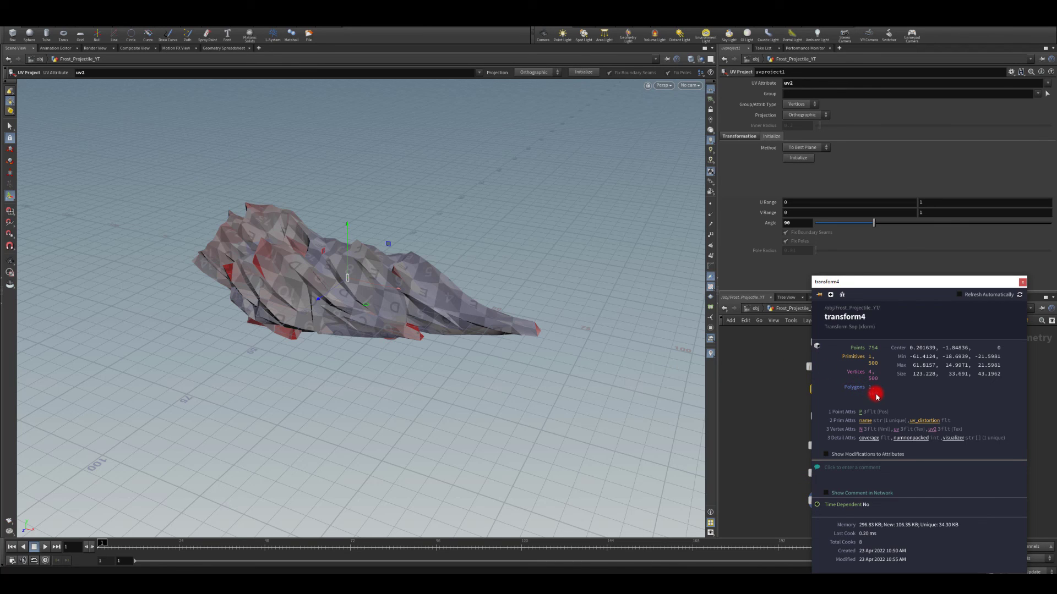
middle_drag(878, 378, 1024, 285)
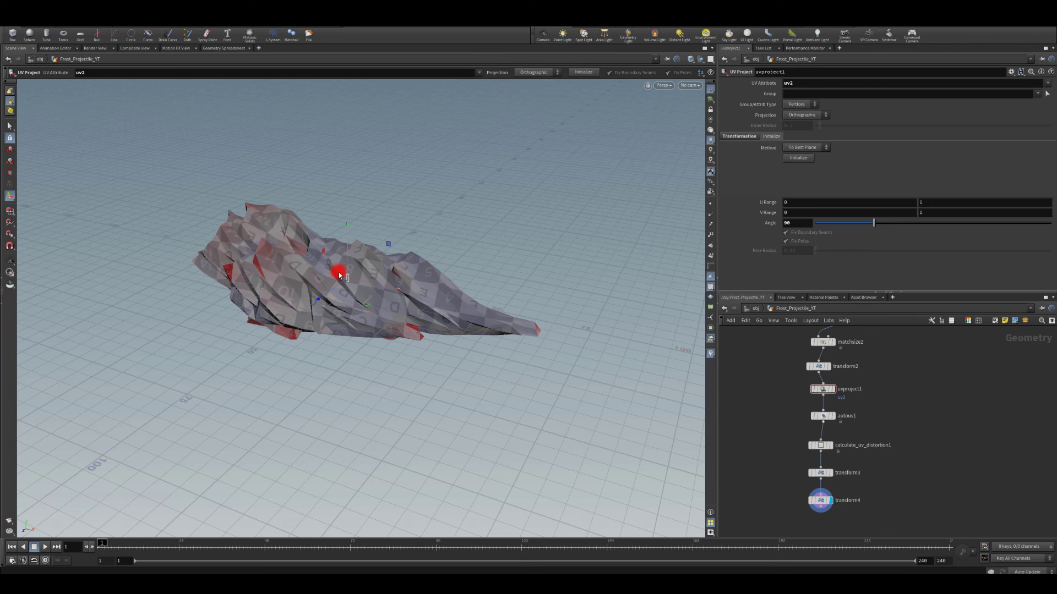
drag(791, 501, 814, 504)
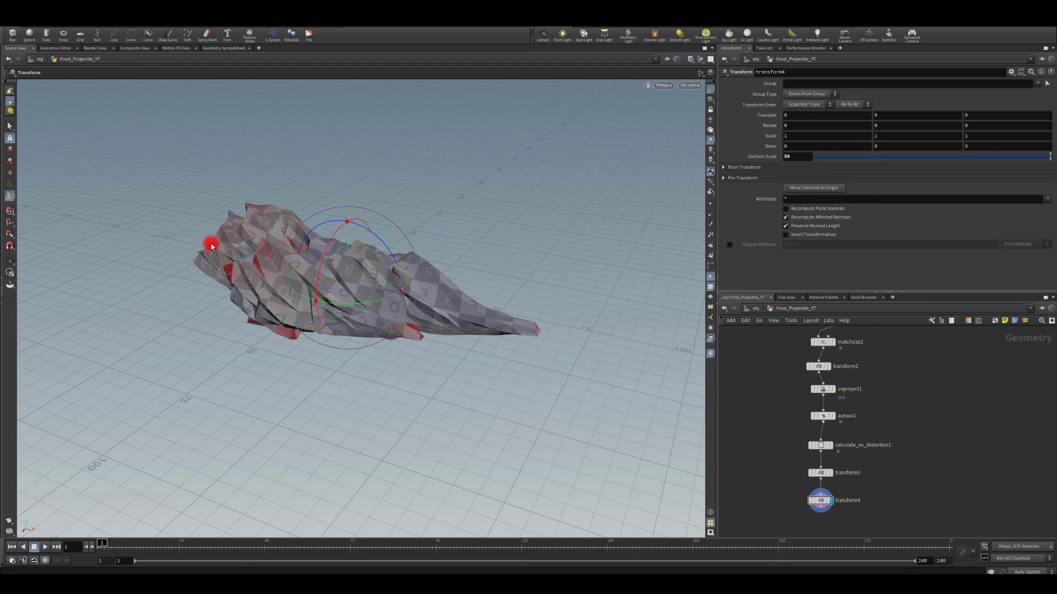
Step: Examine the scaled detailed projectile's head, tail and surface all around, from above and at low angles, in the perspective viewport
key(Escape)
drag(217, 384, 359, 237)
key(Return)
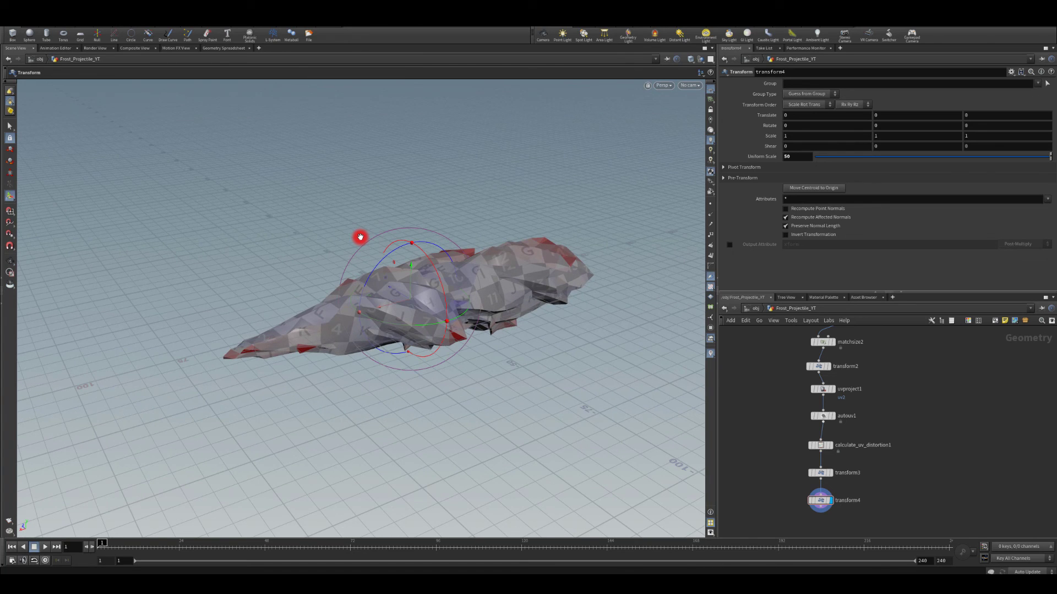
key(Escape)
drag(361, 236, 461, 200)
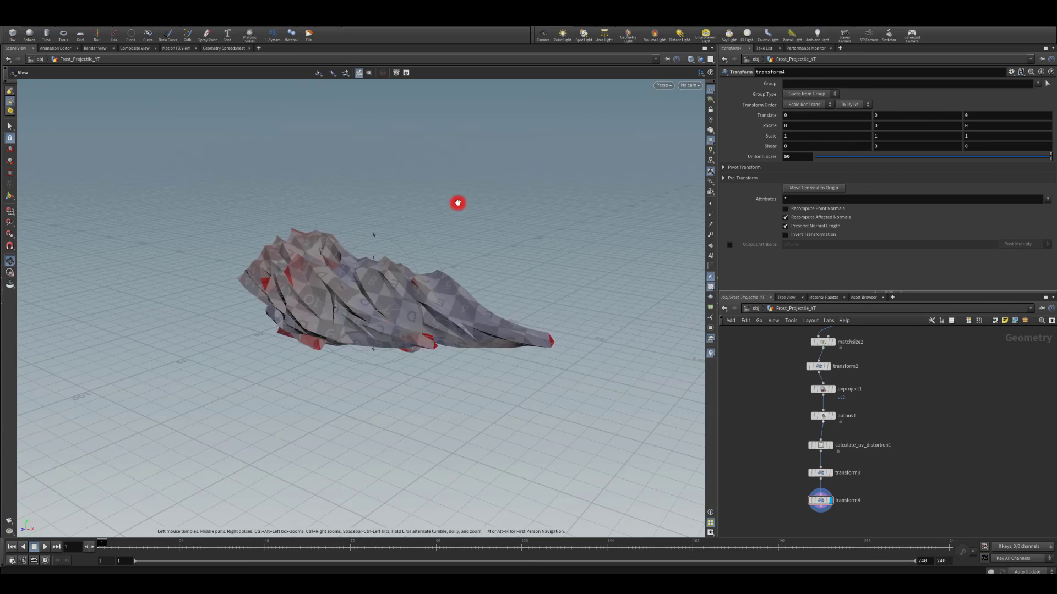
drag(208, 192, 436, 300)
key(Return)
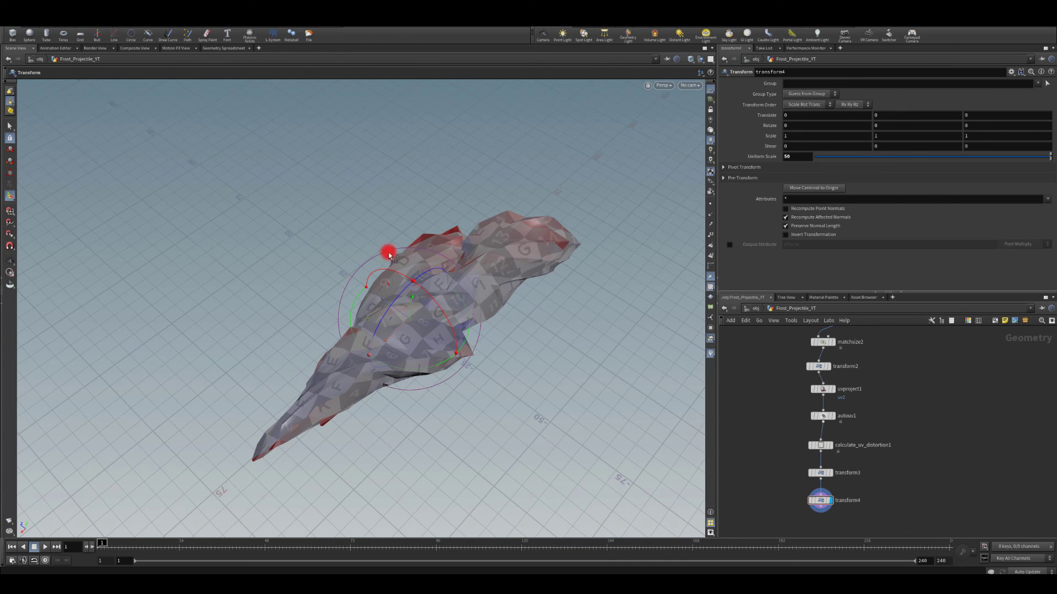
key(Escape)
drag(229, 271, 309, 214)
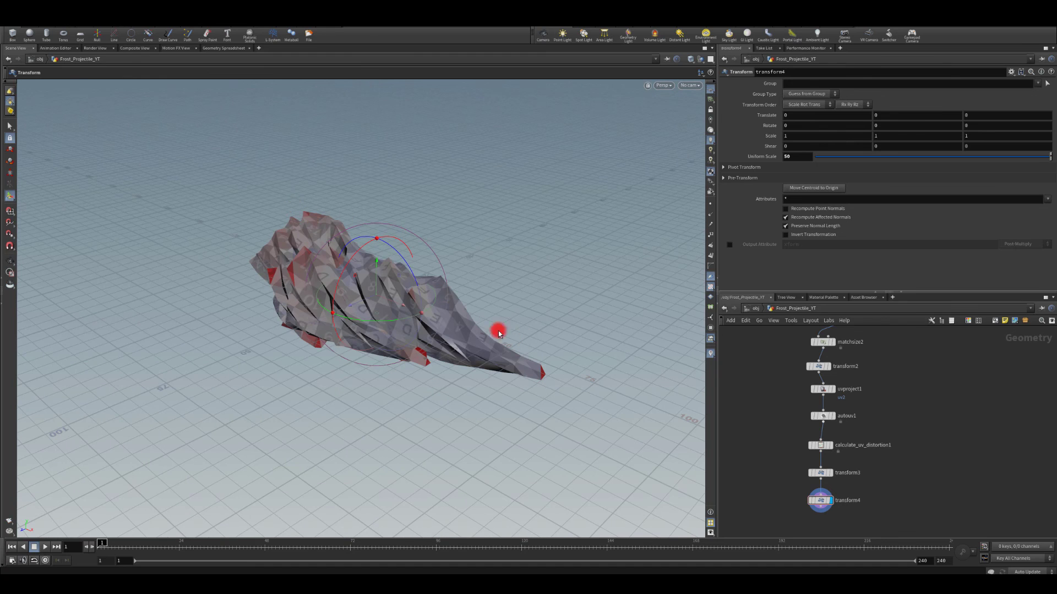
drag(220, 341, 299, 330)
key(Return)
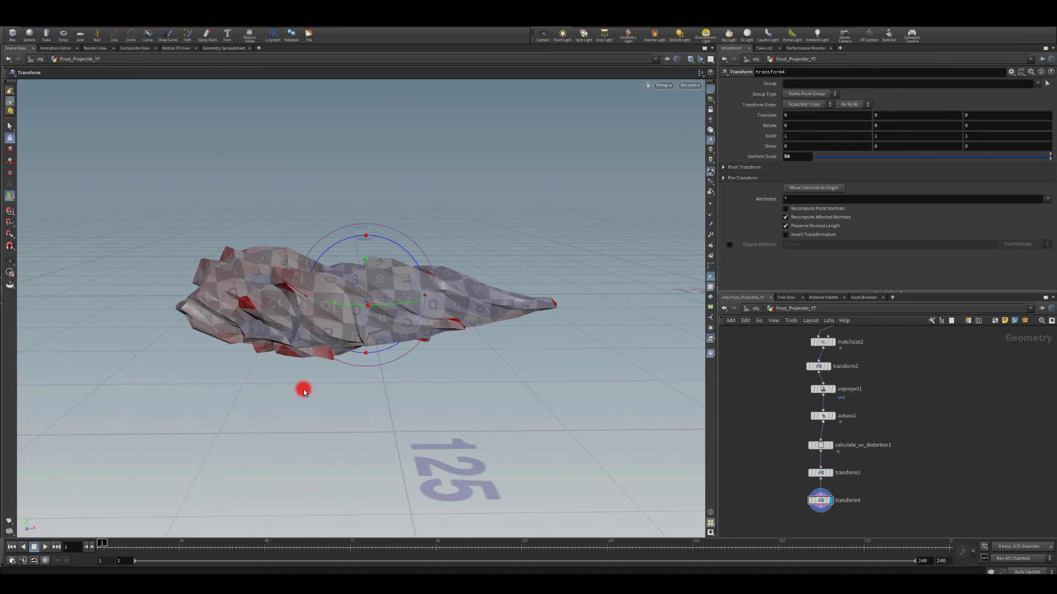
alt+drag(569, 391, 312, 408)
alt+drag(472, 378, 397, 379)
alt+drag(554, 229, 496, 264)
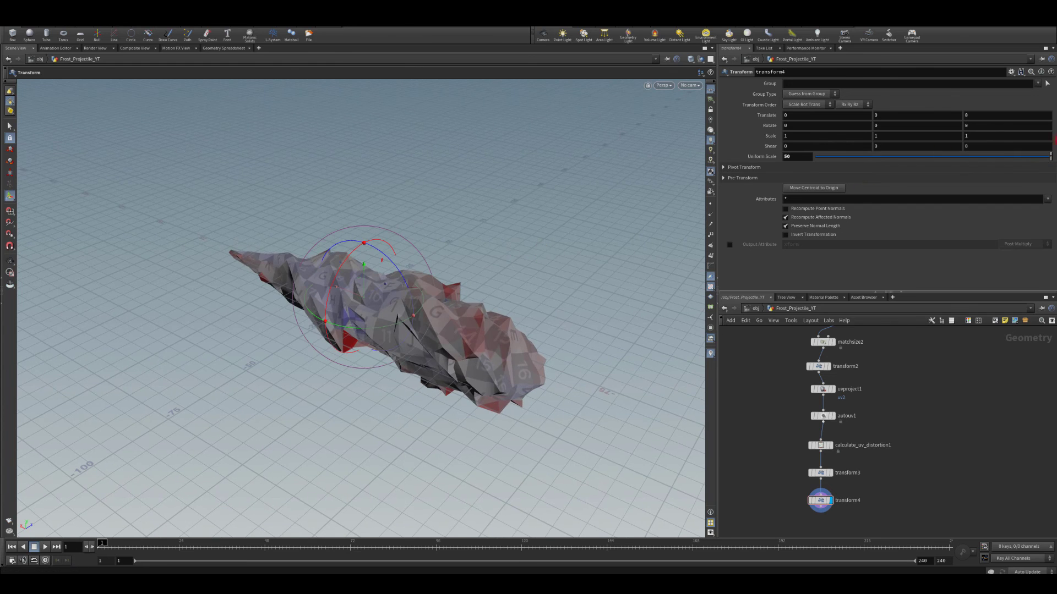